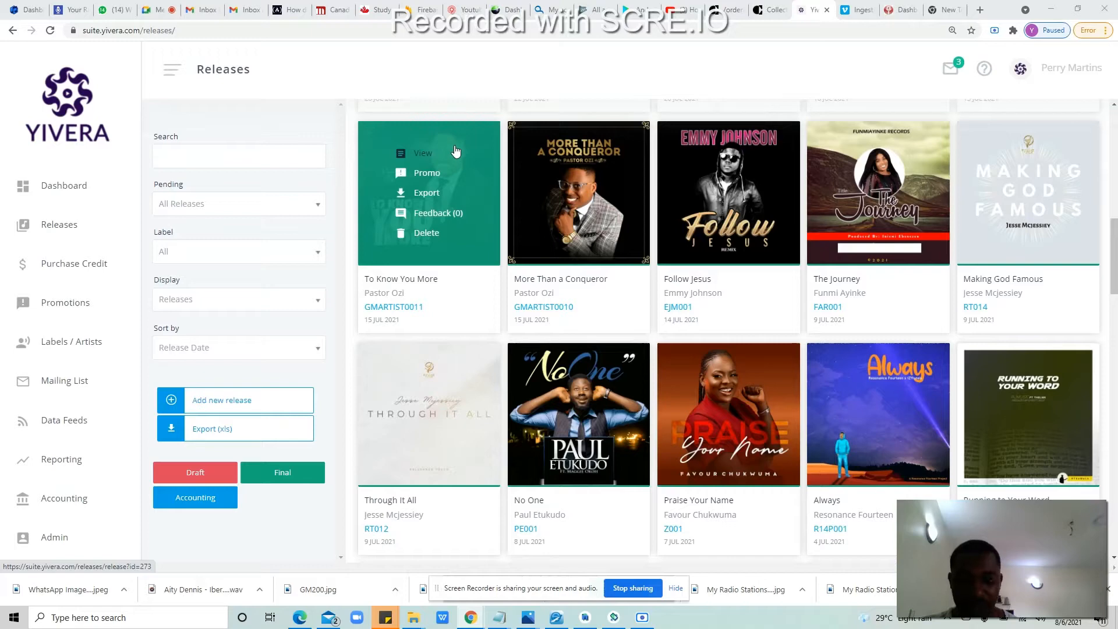
# Step: Open the To Know You More (GMARTIST0011) release details in Yivera and launch WPS Office
pyautogui.click(422, 154)
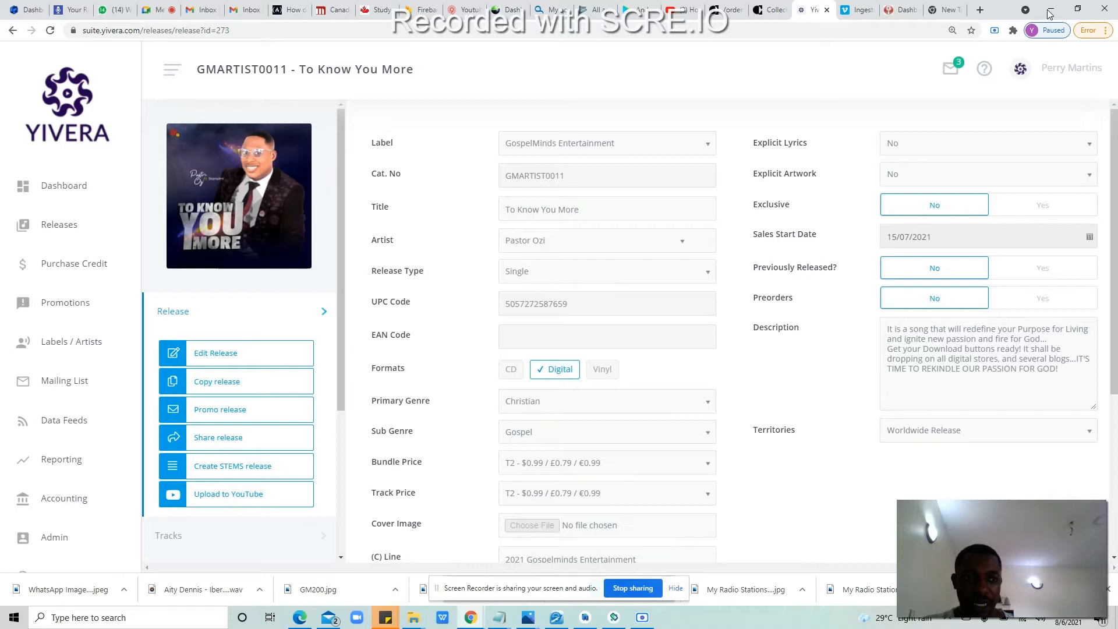
pyautogui.click(443, 620)
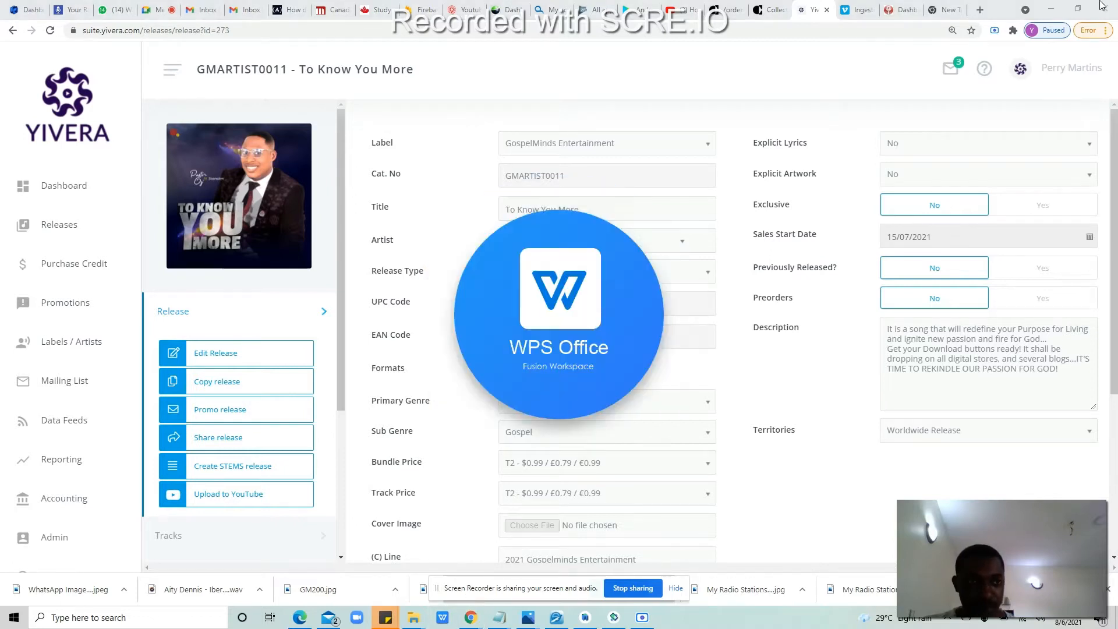
# Step: Bring up the WPS Office recent-documents home screen, then reveal the desktop delivery folder
pyautogui.click(1051, 9)
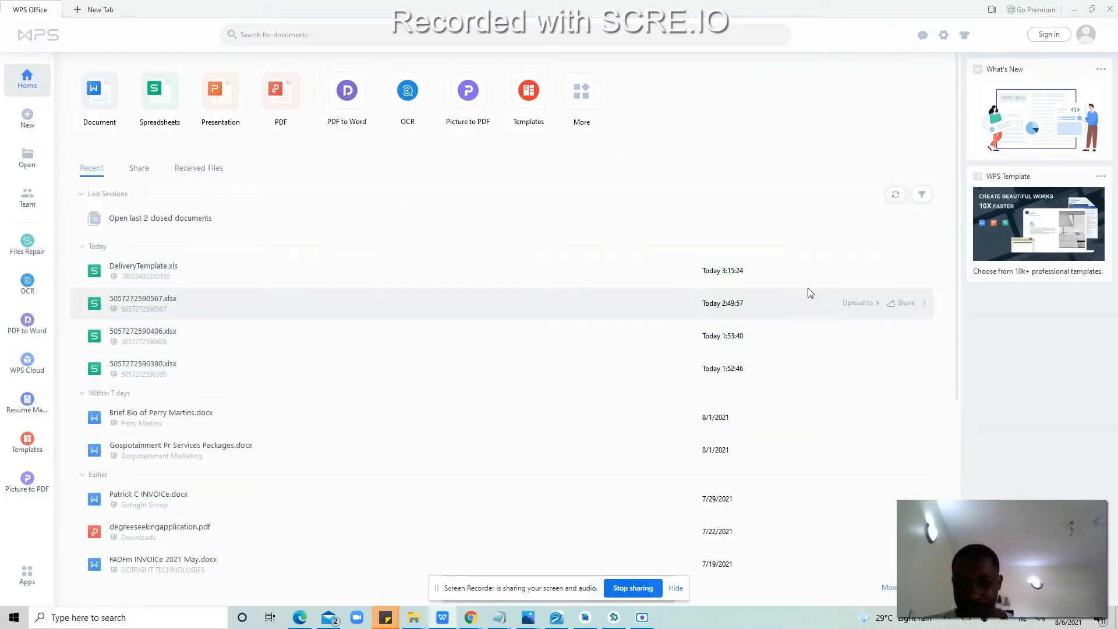
pyautogui.click(1115, 617)
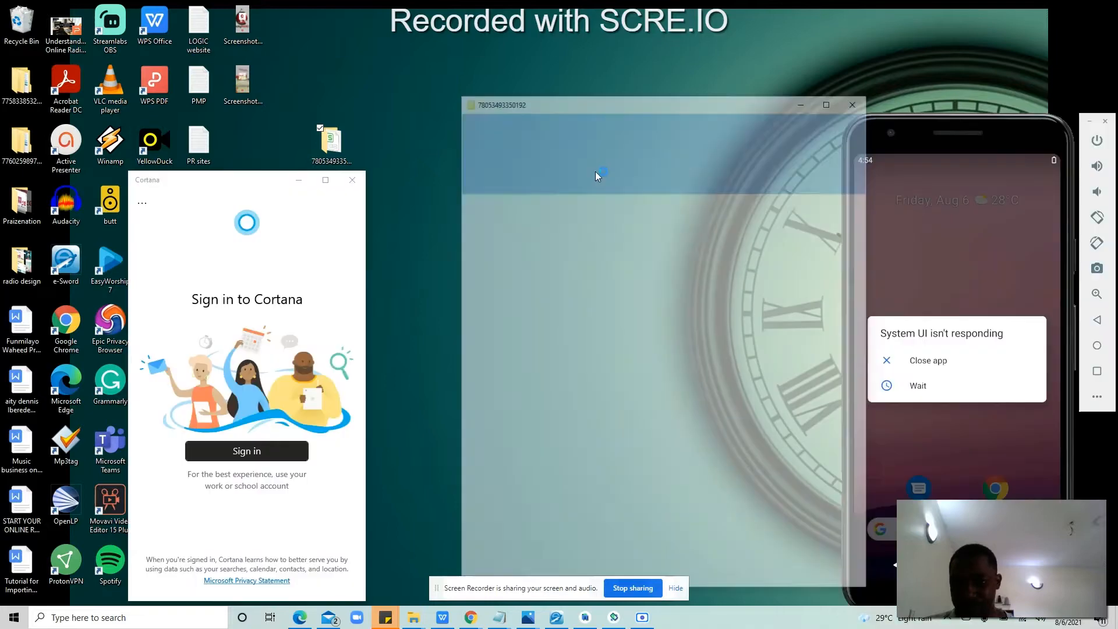
# Step: Close the stray folder and Cortana windows, then open CI-AudioProductMetadataTemplate (2) from CI resources
pyautogui.click(857, 99)
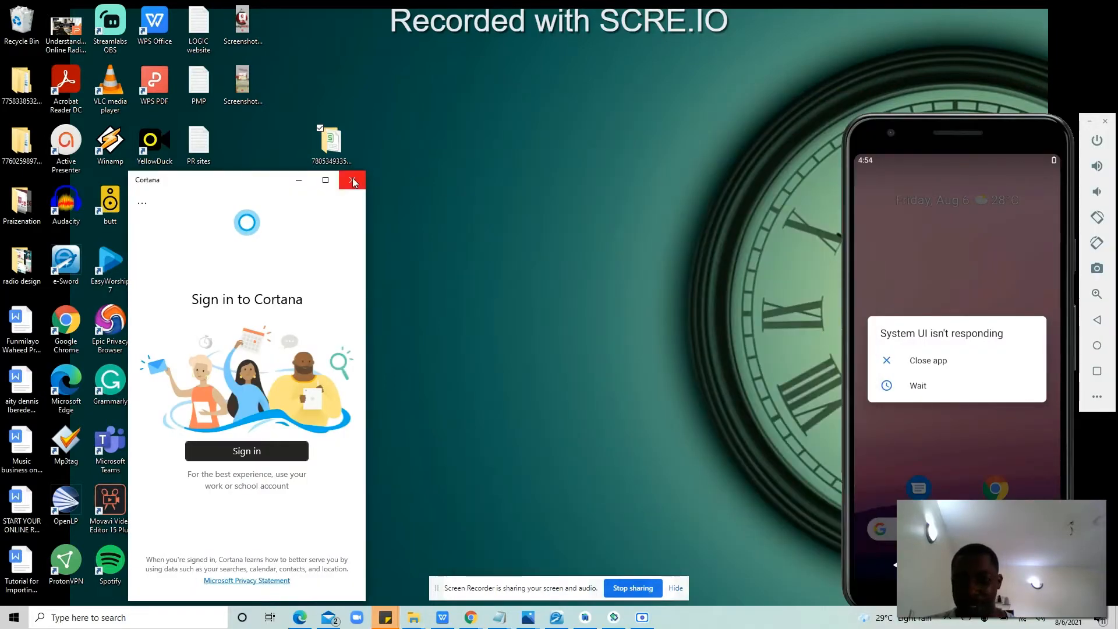
pyautogui.click(353, 180)
pyautogui.click(245, 391)
pyautogui.doubleClick(245, 391)
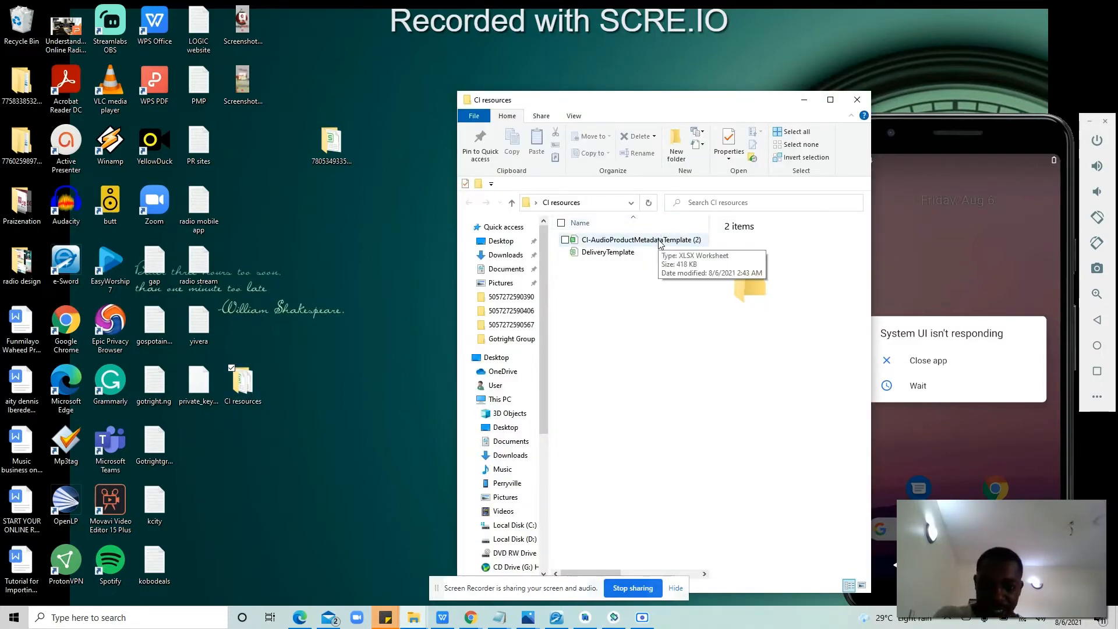
pyautogui.click(661, 243)
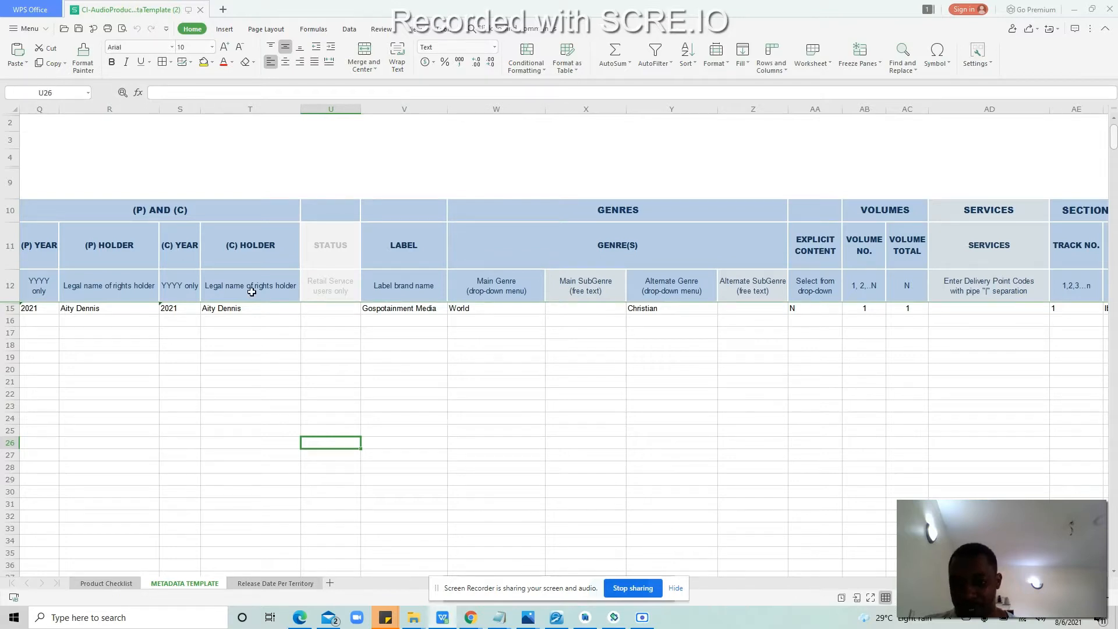
pyautogui.click(85, 310)
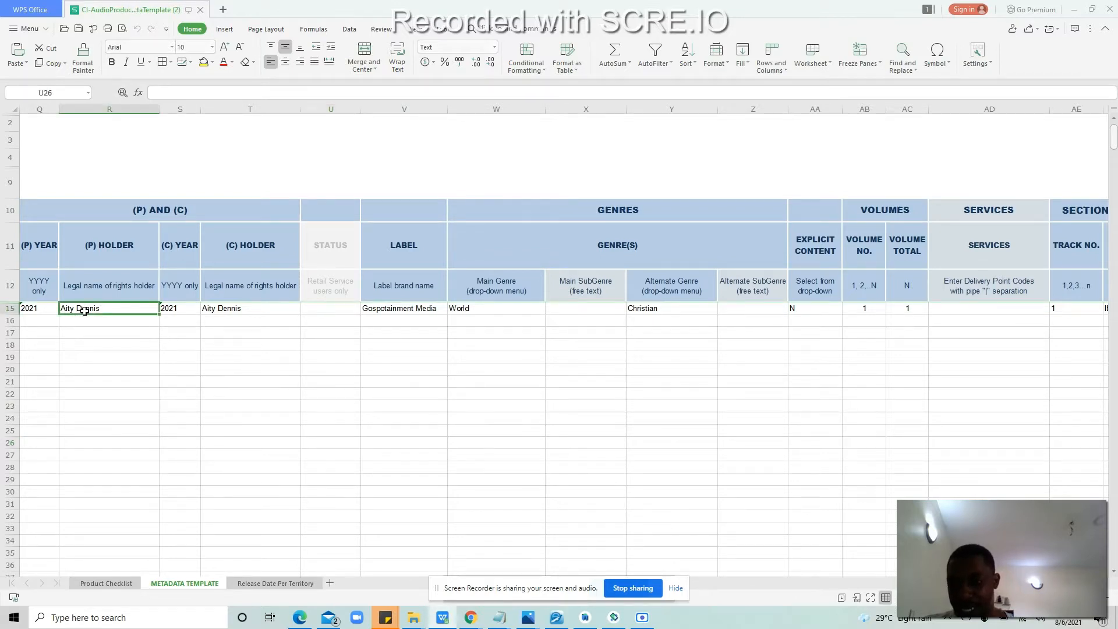
pyautogui.press('Left')
pyautogui.press('Left')
pyautogui.press('Left')
pyautogui.press('Left')
pyautogui.press('Left')
pyautogui.press('Left')
pyautogui.press('Left')
pyautogui.press('Left')
pyautogui.press('Left')
pyautogui.press('Left')
pyautogui.press('Left')
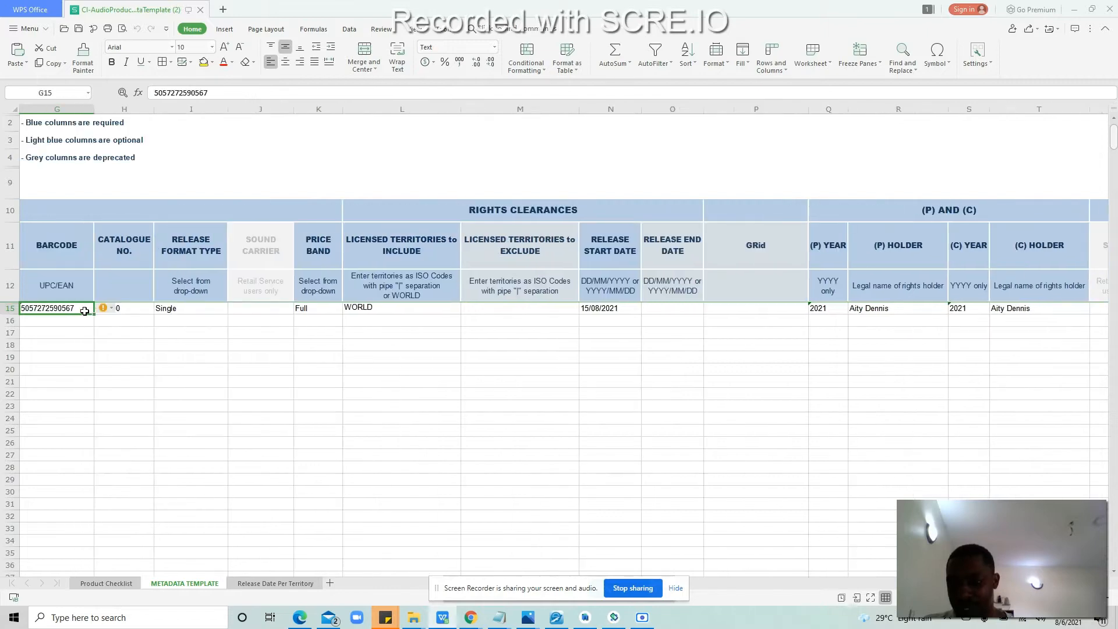
pyautogui.press('Left')
pyautogui.press('Left')
pyautogui.press('Left')
pyautogui.press('Left')
pyautogui.press('Left')
pyautogui.press('Left')
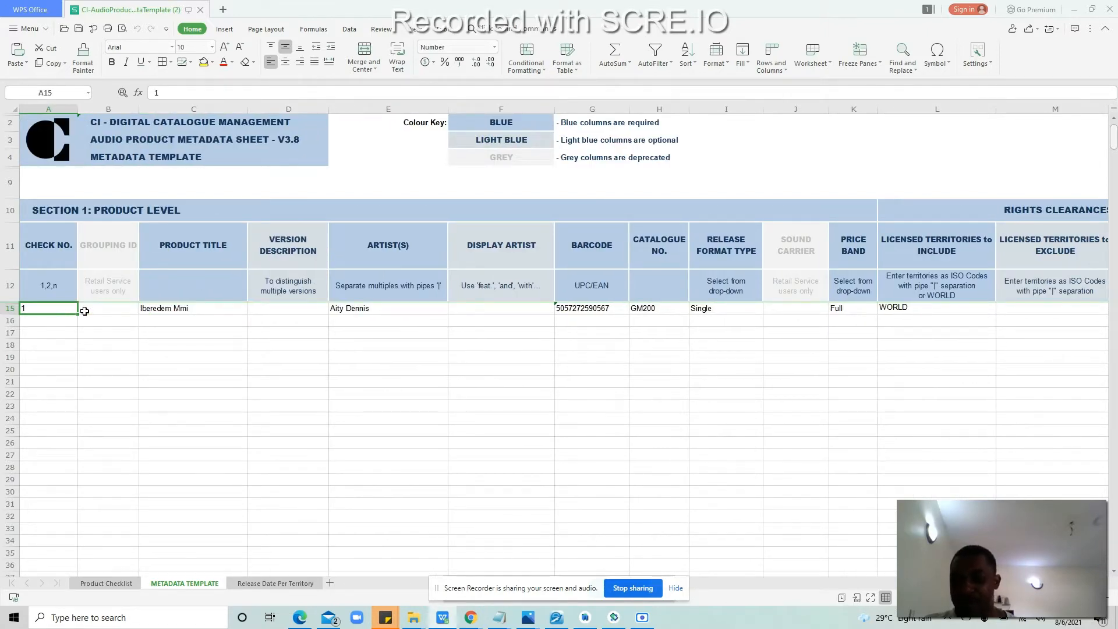
pyautogui.press('Right')
pyautogui.press('Right')
pyautogui.press('Right')
pyautogui.press('Right')
pyautogui.press('Right')
pyautogui.press('Right')
pyautogui.press('Right')
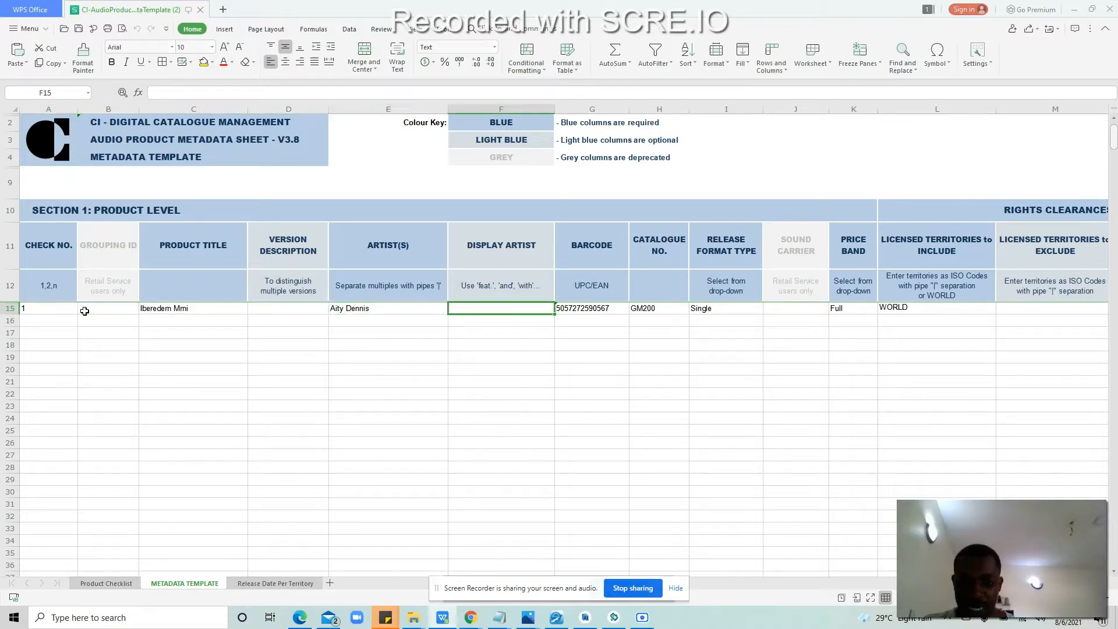
pyautogui.press('Left')
pyautogui.press('Left')
pyautogui.press('Left')
pyautogui.press('Left')
pyautogui.press('Left')
pyautogui.press('Left')
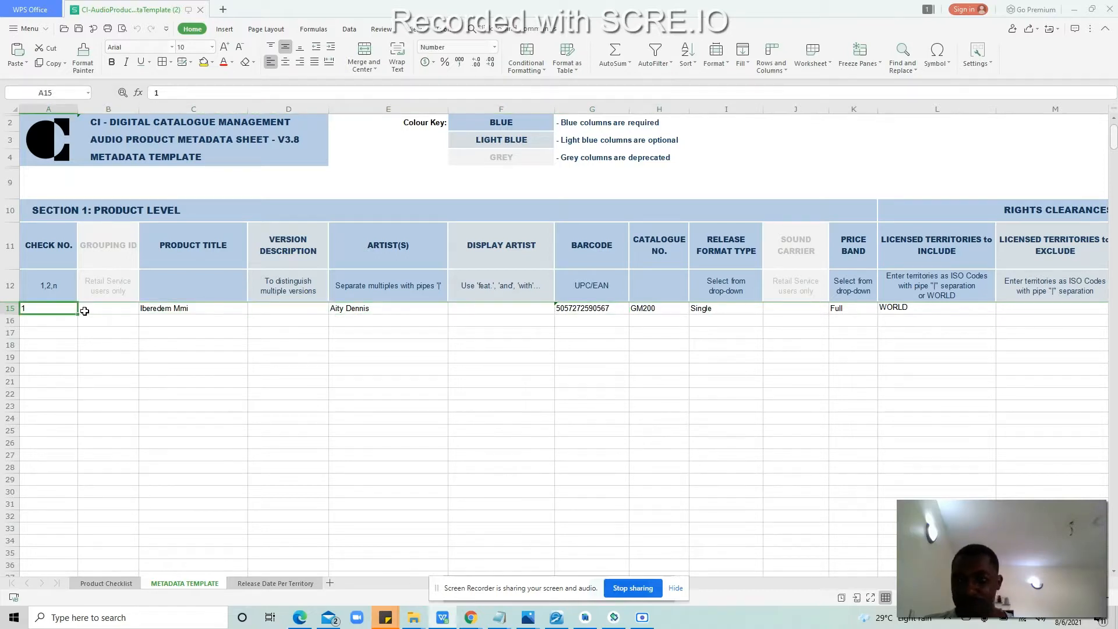
pyautogui.press('Right')
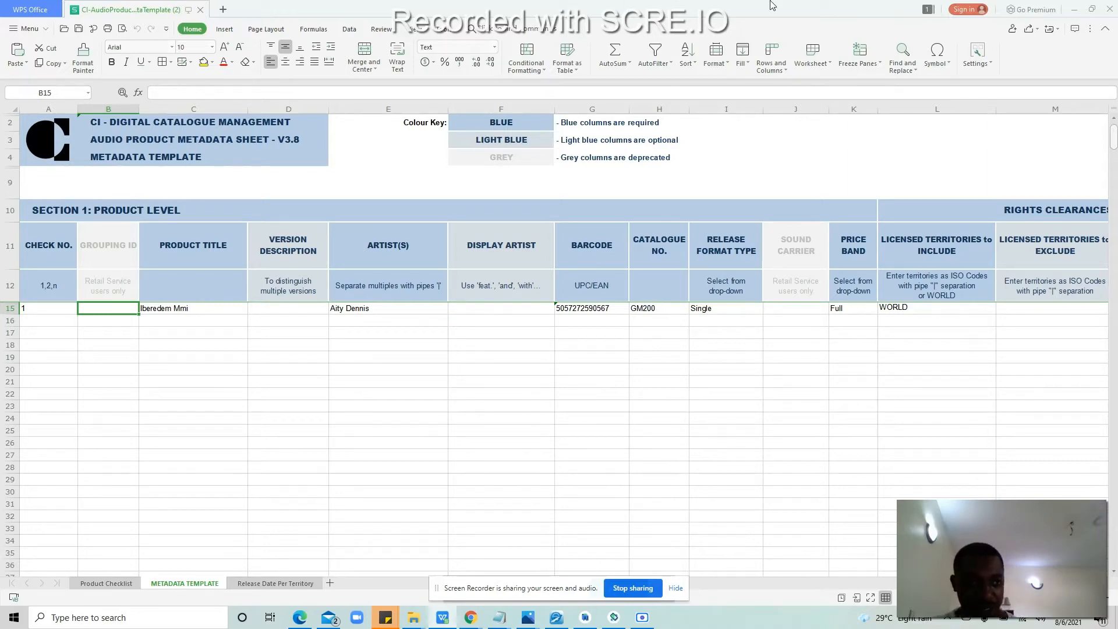
# Step: Close the spreadsheet and folder windows and create a new desktop folder named after the artist
pyautogui.click(1102, 7)
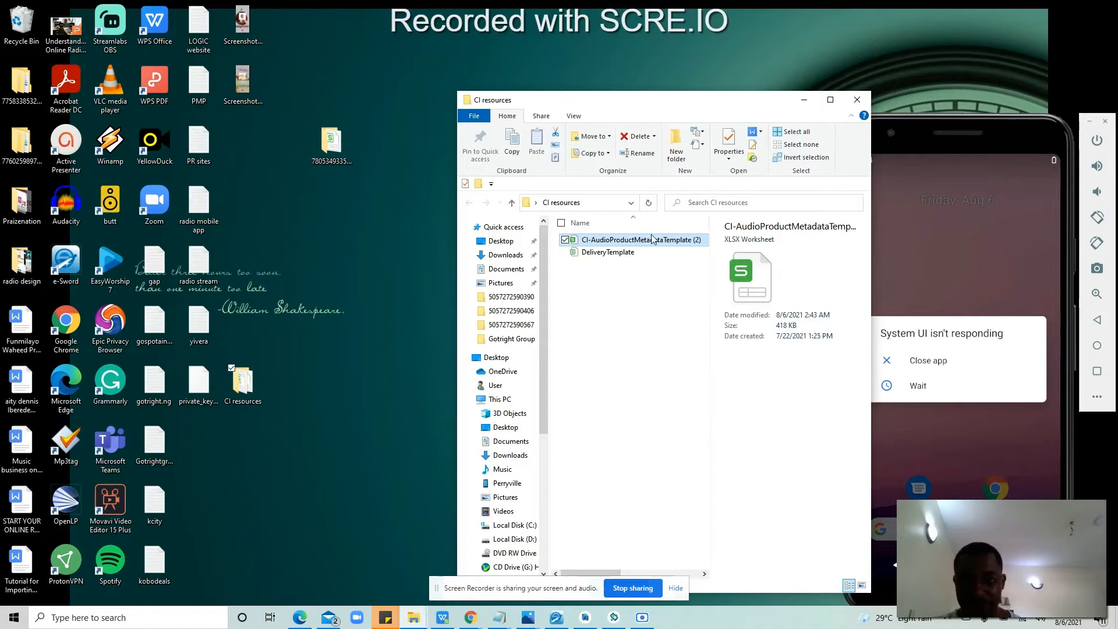
pyautogui.click(857, 100)
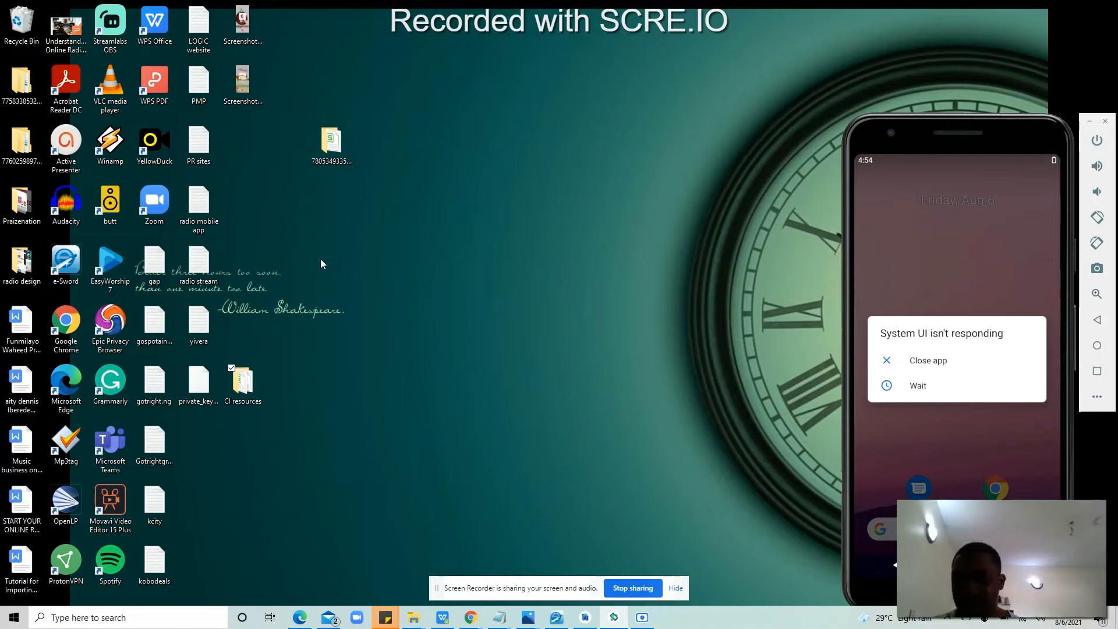
pyautogui.click(318, 240)
pyautogui.rightClick(318, 241)
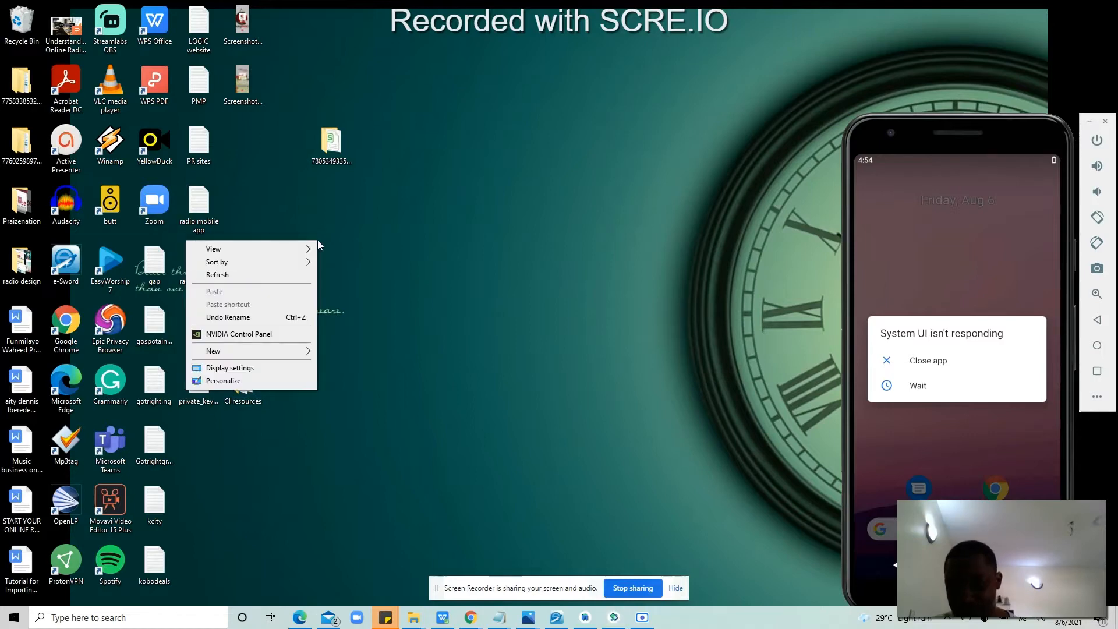
pyautogui.moveTo(269, 354)
pyautogui.click(344, 352)
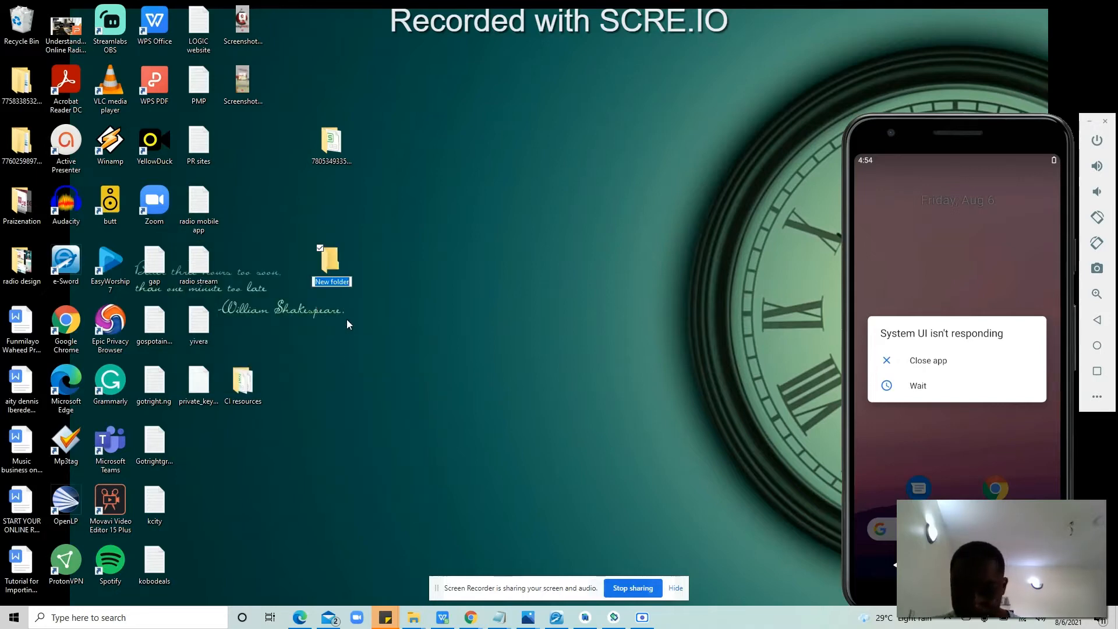
pyautogui.write('Pastor')
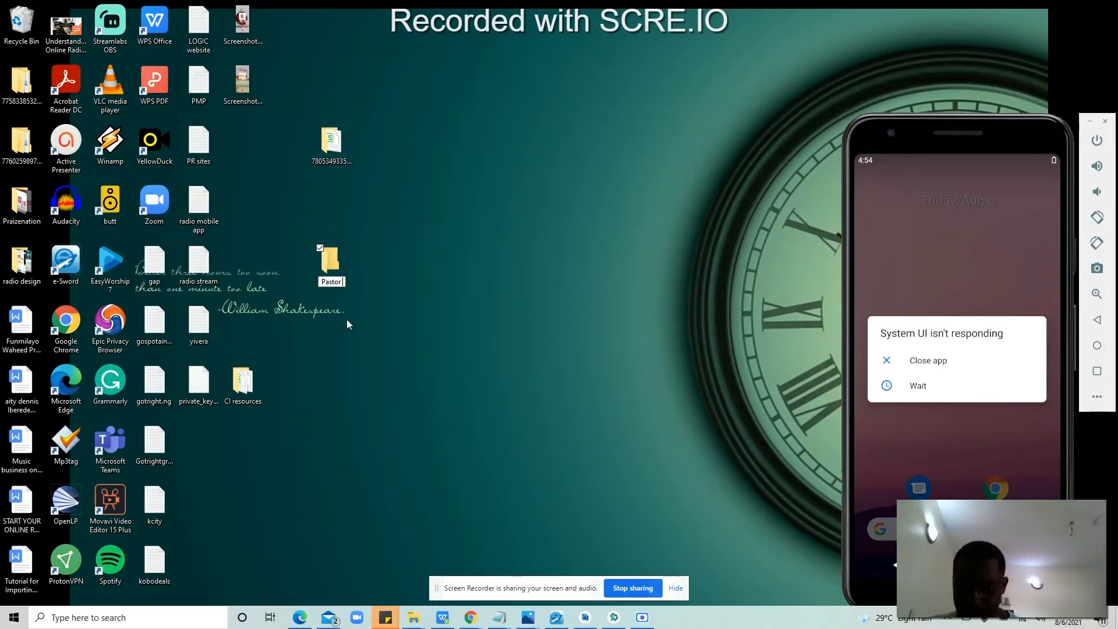
pyautogui.write(' ozi')
pyautogui.press('Return')
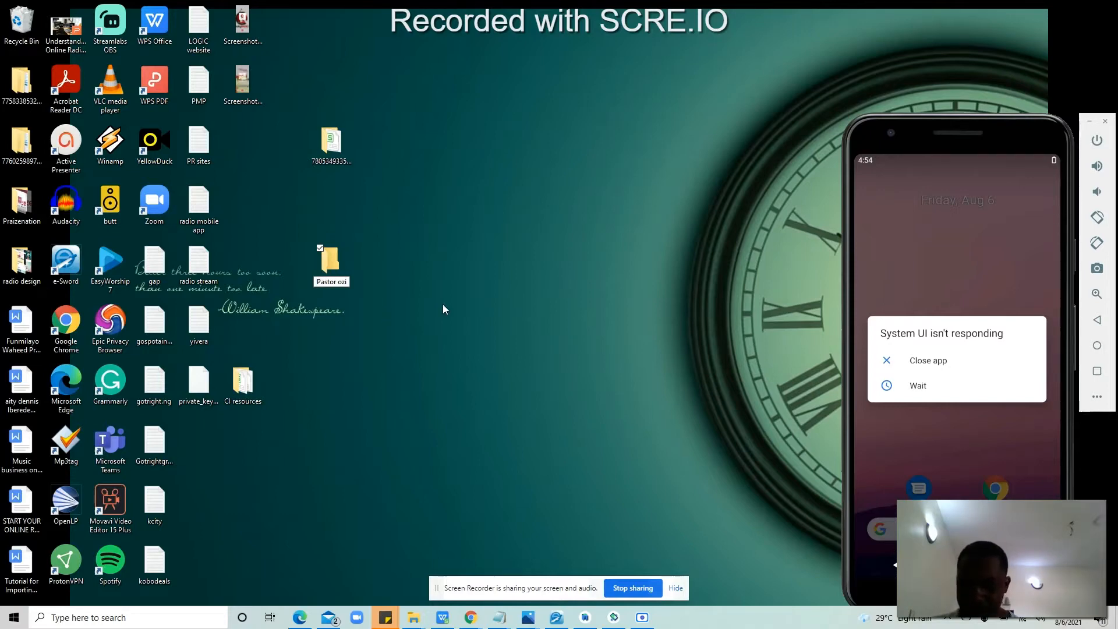
pyautogui.click(443, 305)
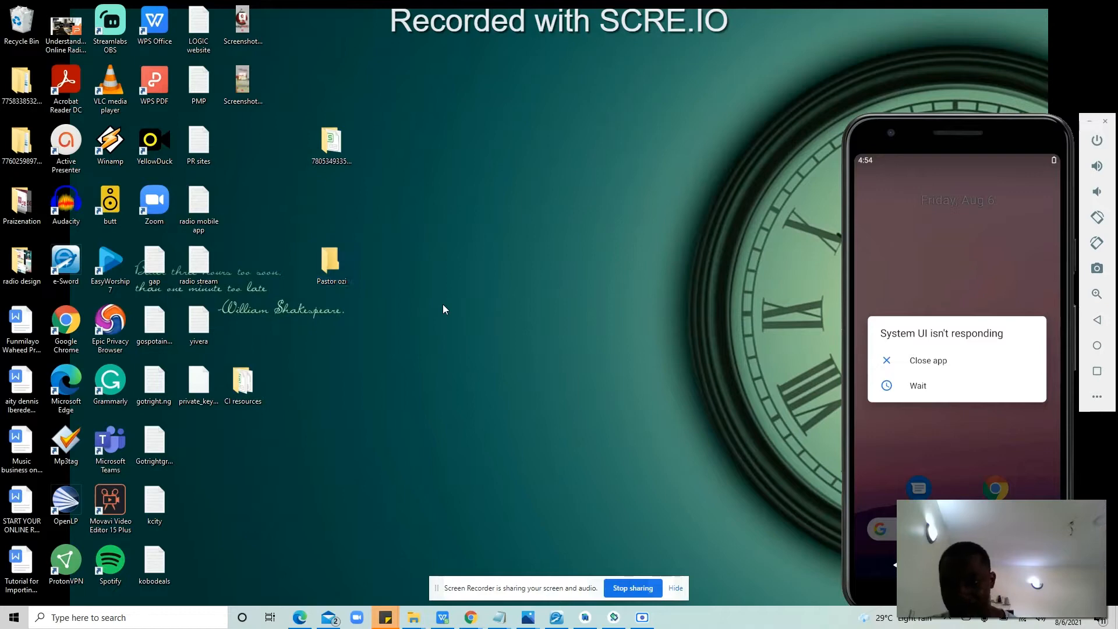
# Step: Copy CI-AudioProductMetadataTemplate (2) from CI resources into the artist folder and open it maximised
pyautogui.doubleClick(252, 389)
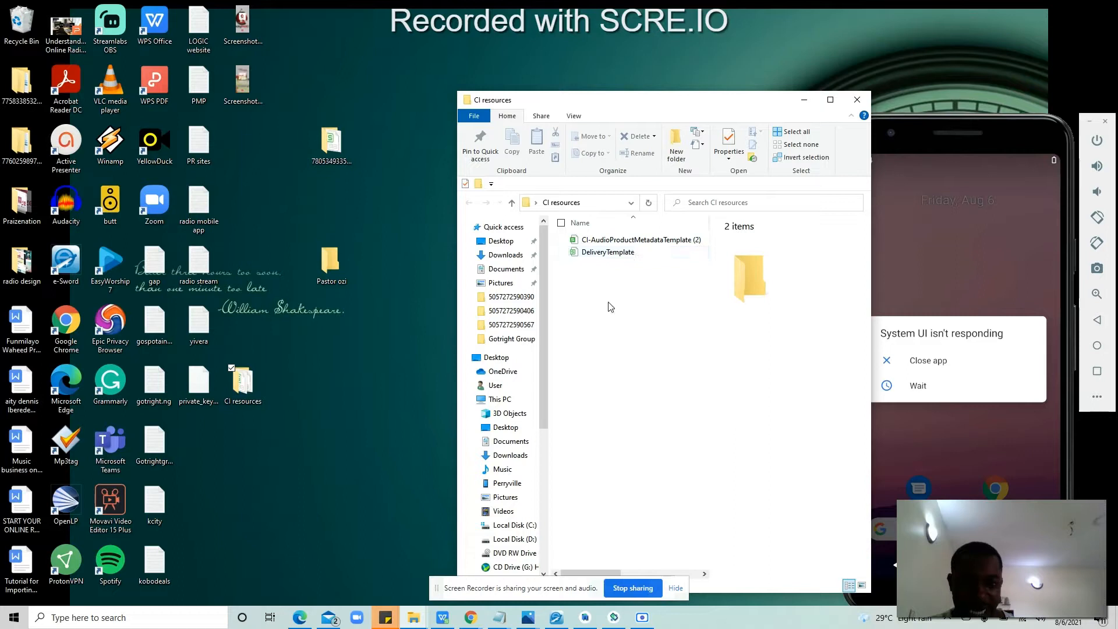
pyautogui.click(615, 240)
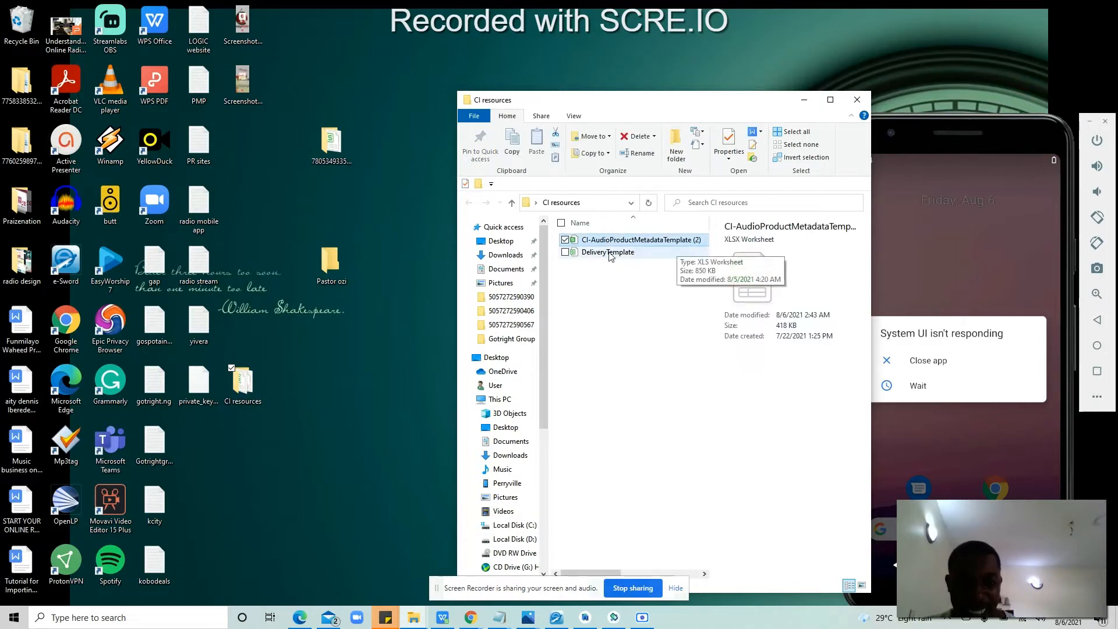
pyautogui.click(610, 255)
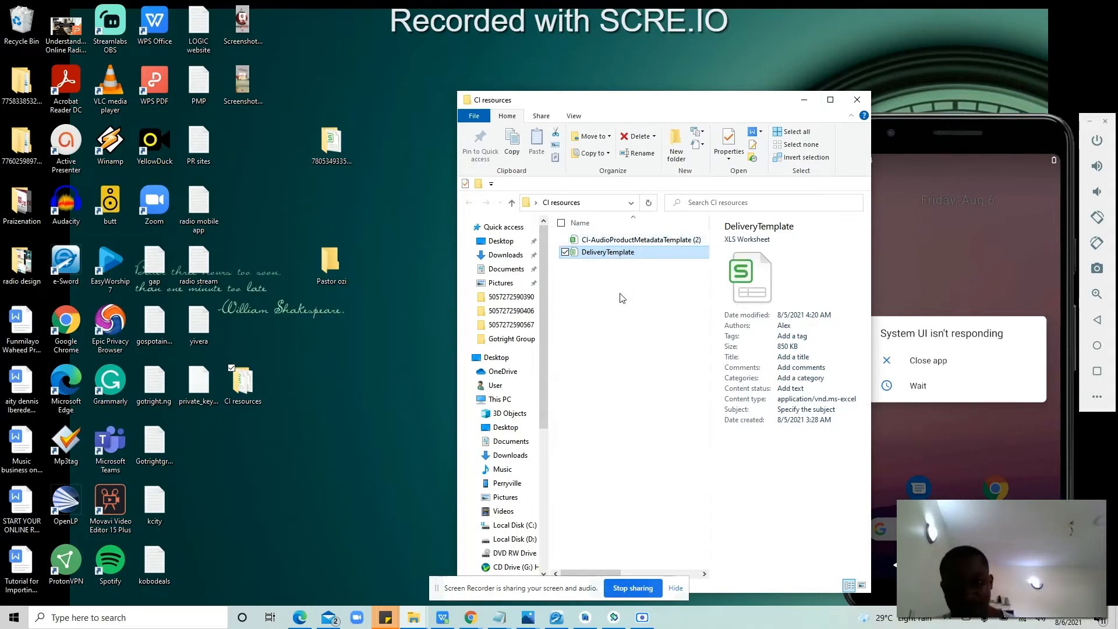
pyautogui.click(600, 240)
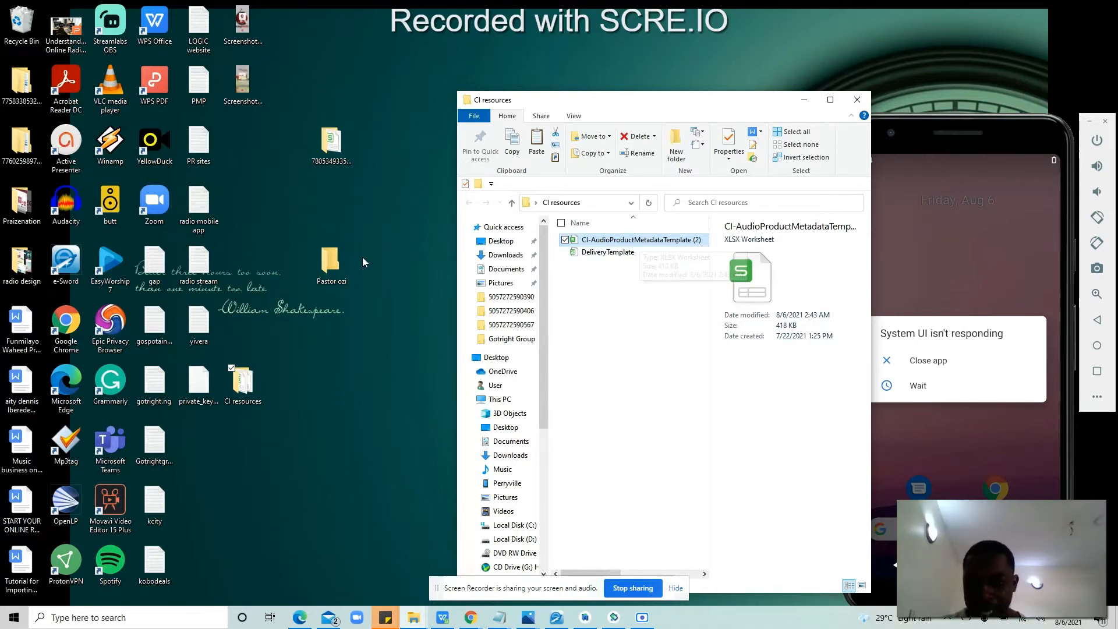
pyautogui.doubleClick(335, 265)
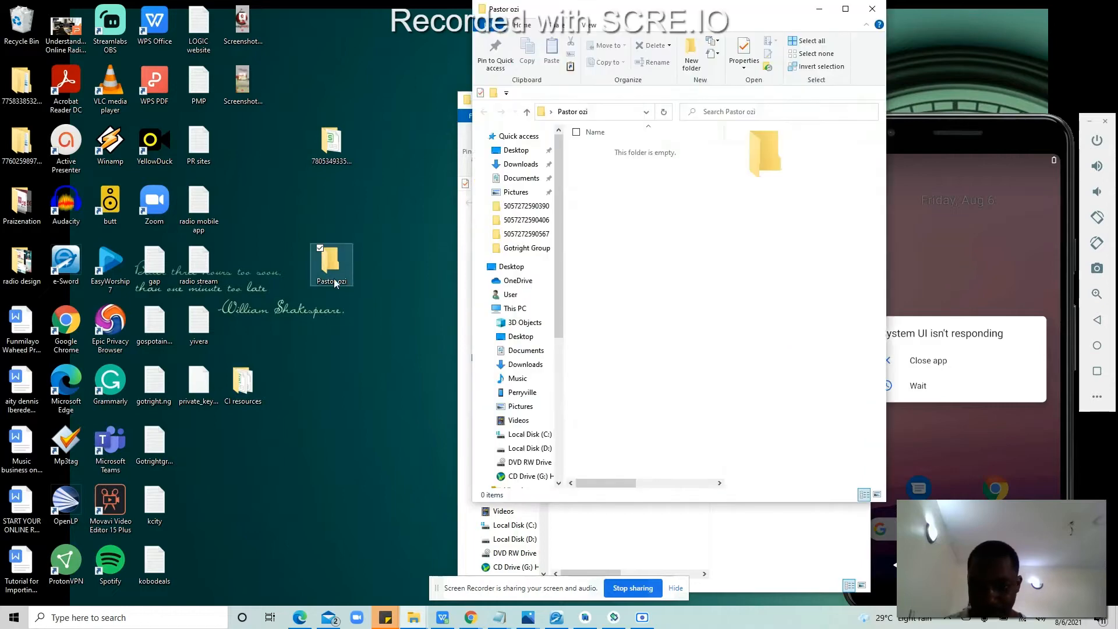
pyautogui.click(633, 274)
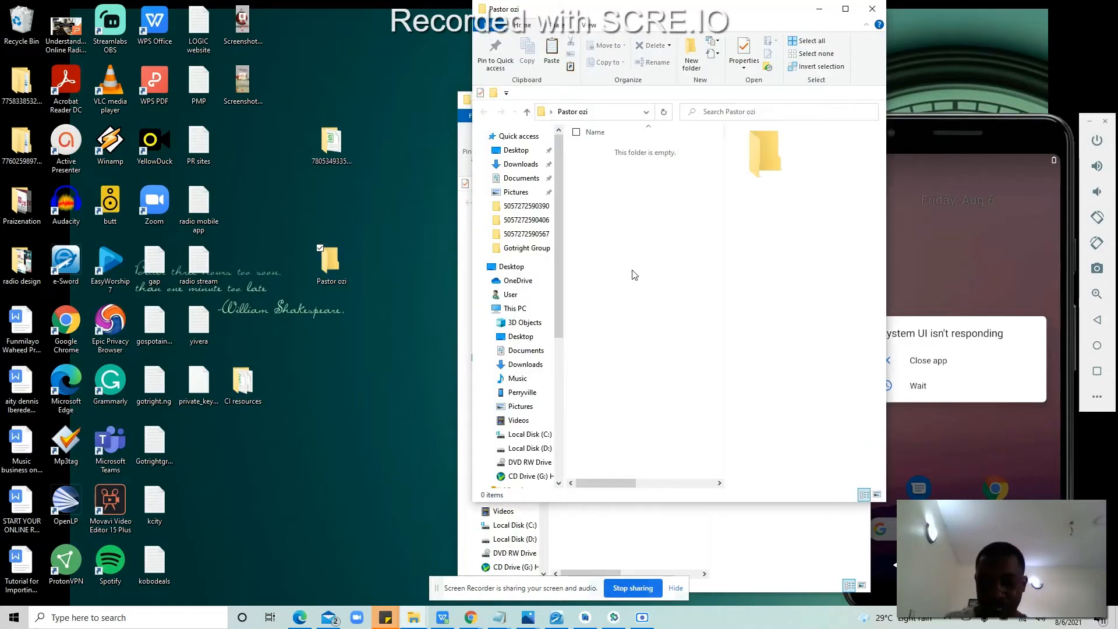
pyautogui.hotkey('ctrl', 'v')
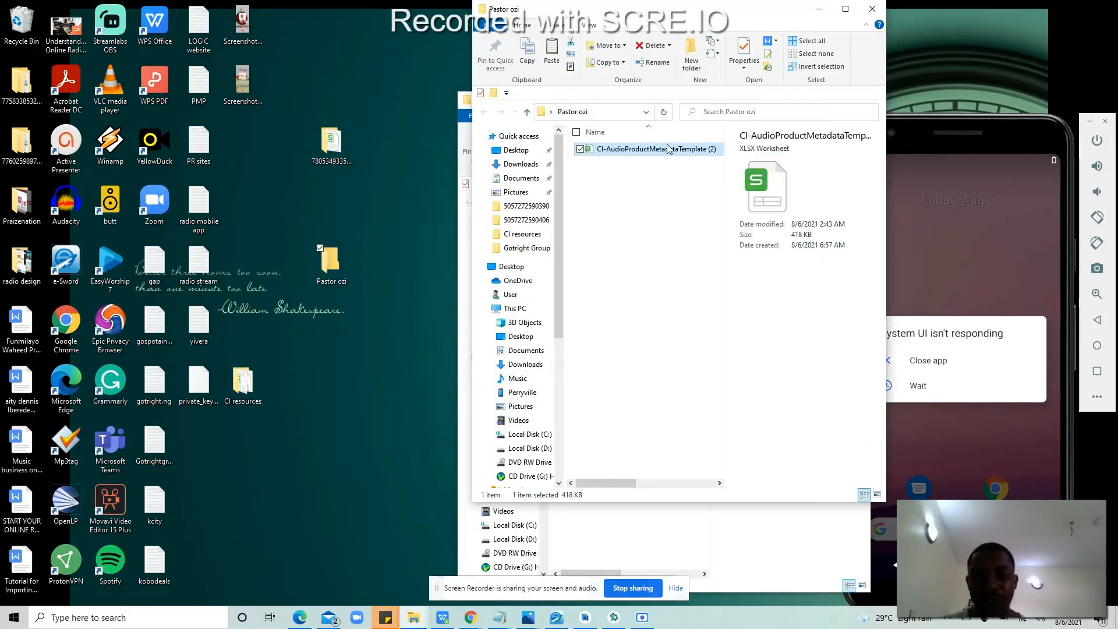
pyautogui.doubleClick(668, 154)
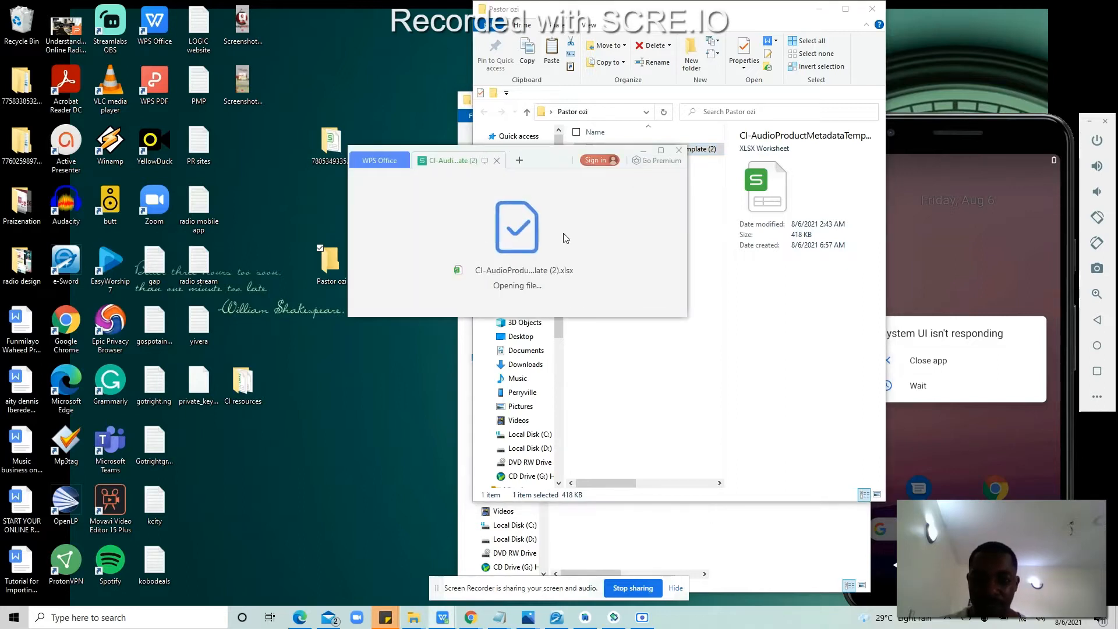
pyautogui.click(661, 152)
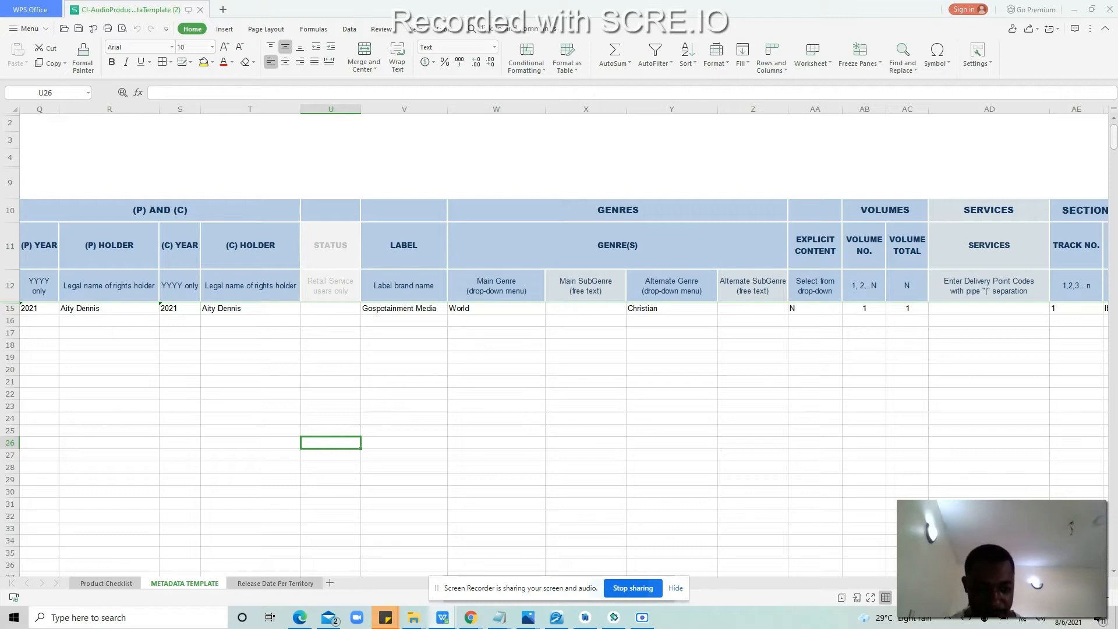
# Step: Close both duplicate CI-AudioProductMetadataTemplate spreadsheet windows
pyautogui.hscroll(-6, 420, 474)
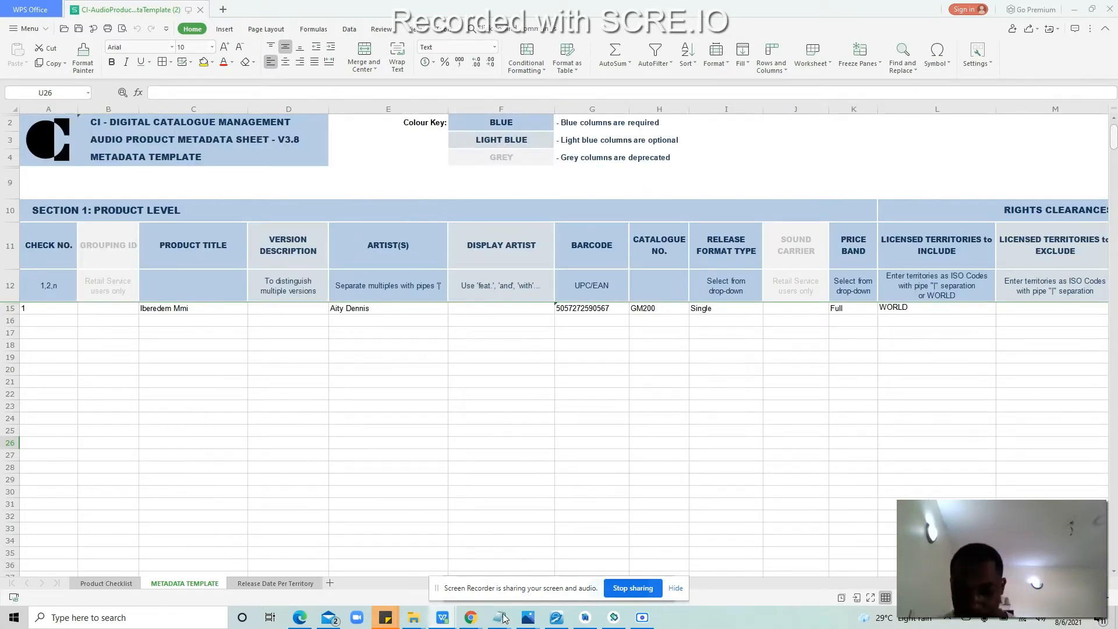
pyautogui.moveTo(462, 616)
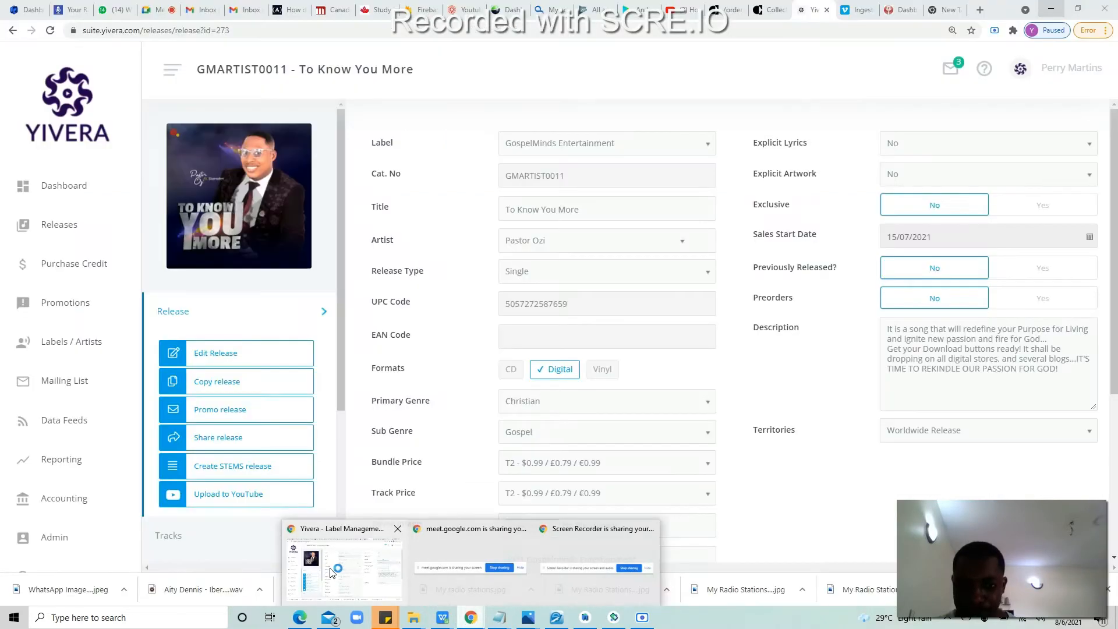
pyautogui.click(352, 554)
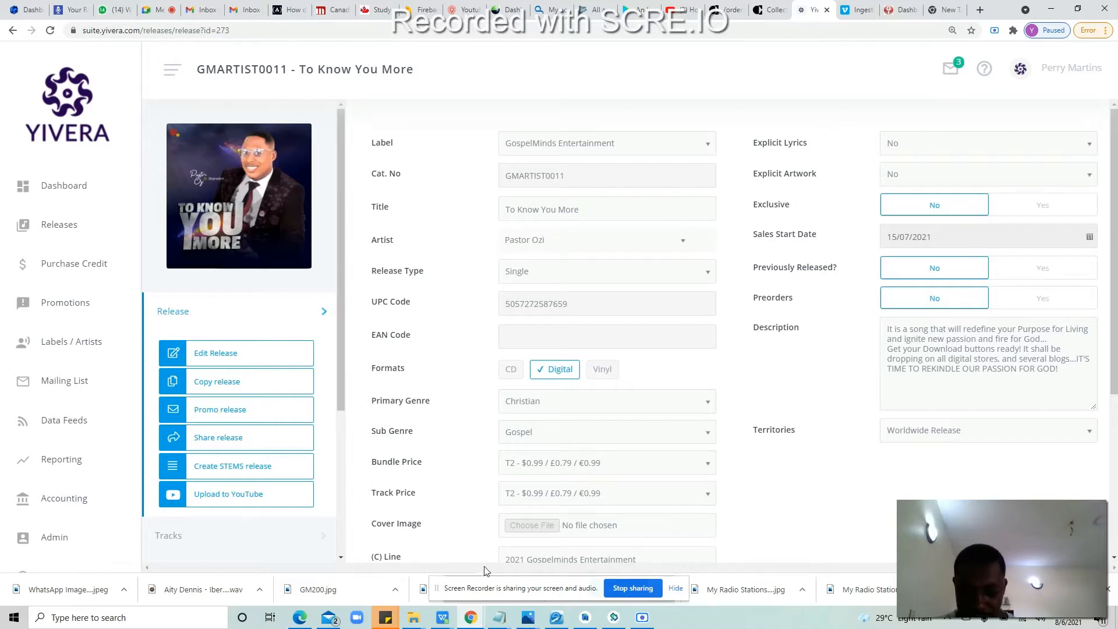
pyautogui.moveTo(442, 618)
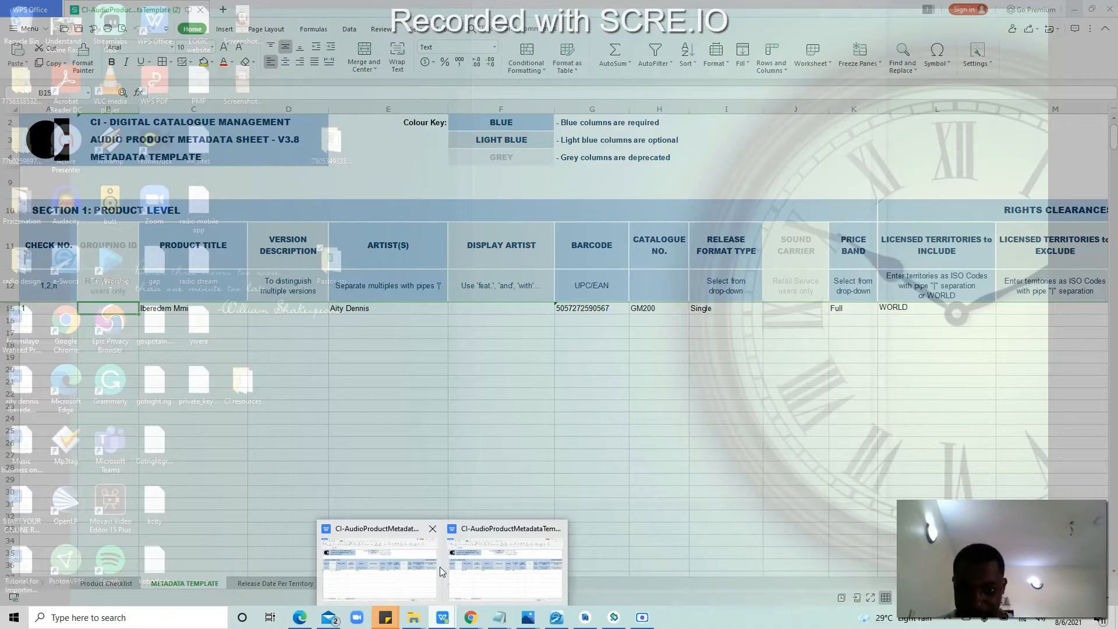
pyautogui.click(439, 567)
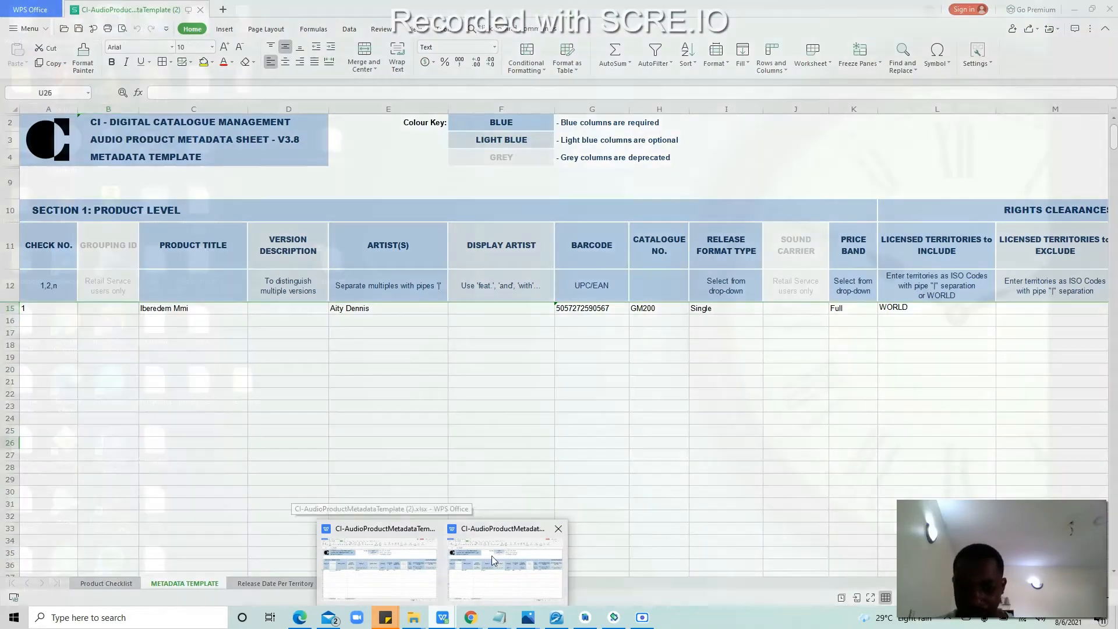
pyautogui.click(550, 528)
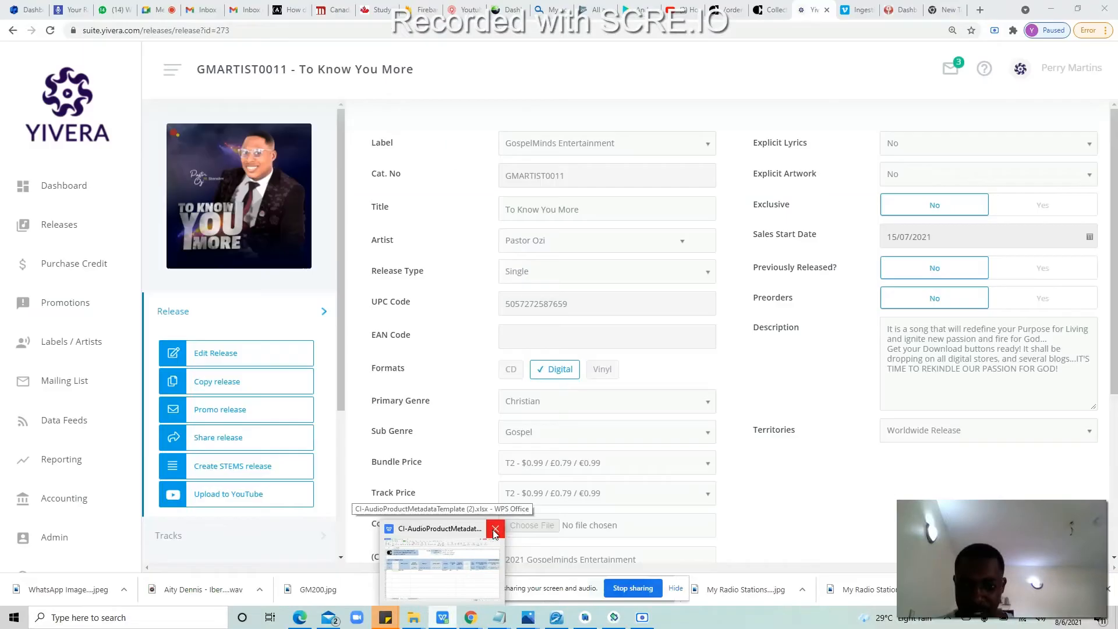
pyautogui.click(492, 527)
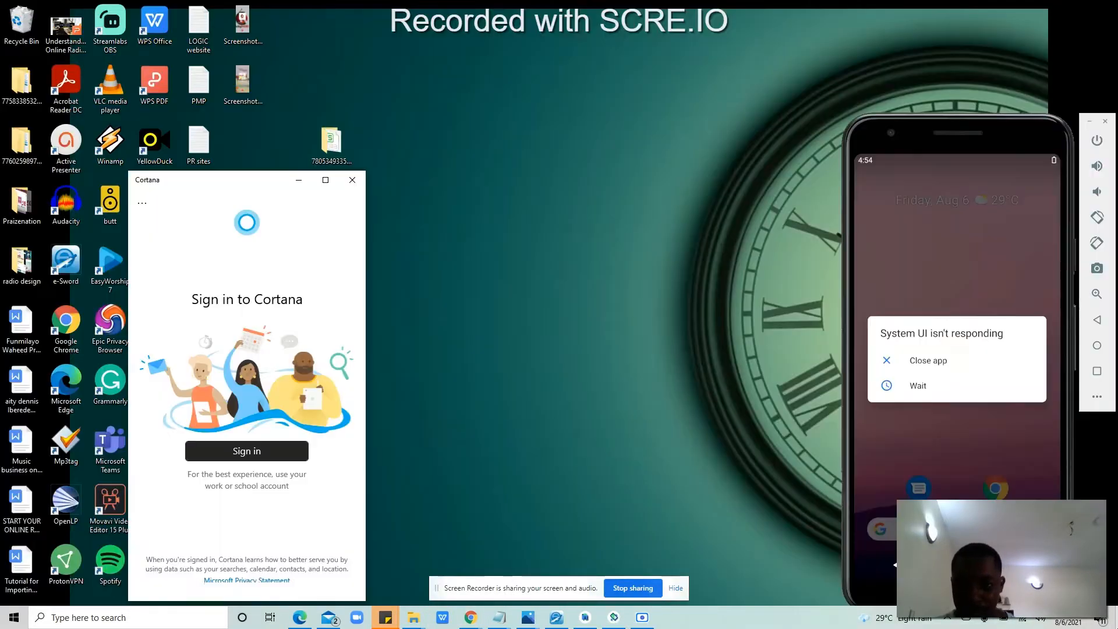
# Step: Dismiss Cortana, open the artist's desktop folder and pick CI-AudioProductMetadataTemplate (2)
pyautogui.click(471, 617)
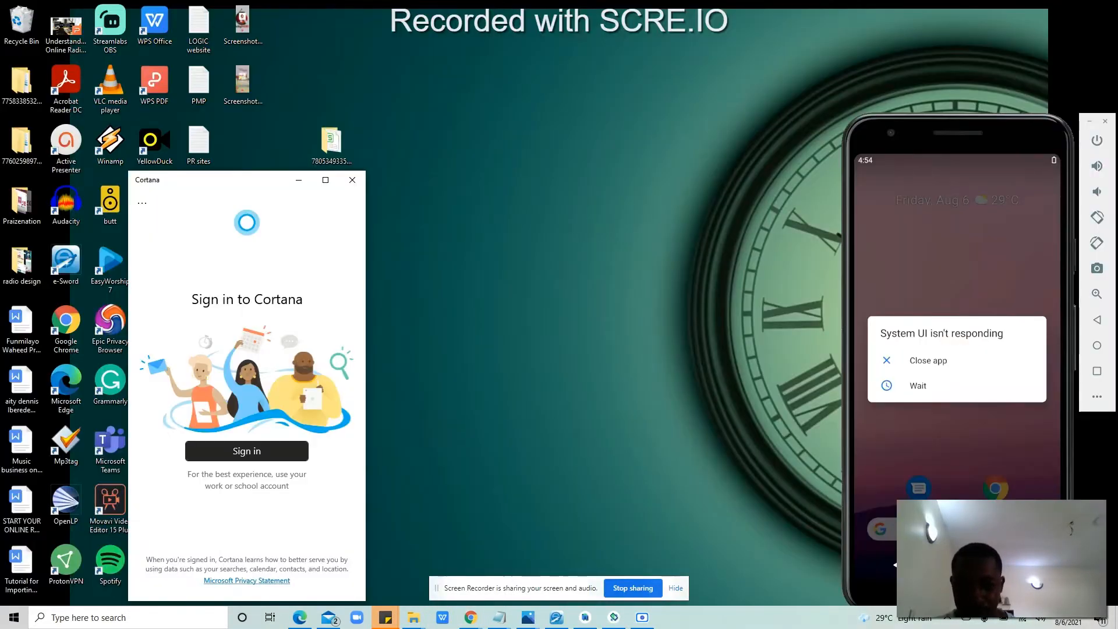
pyautogui.click(352, 179)
pyautogui.doubleClick(331, 265)
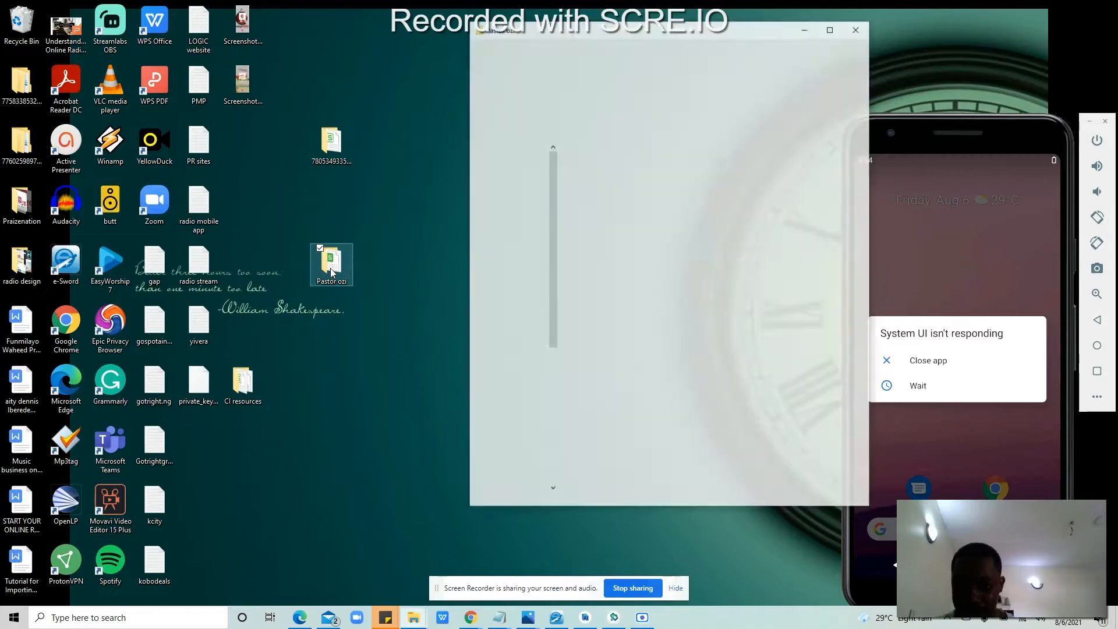
pyautogui.click(663, 150)
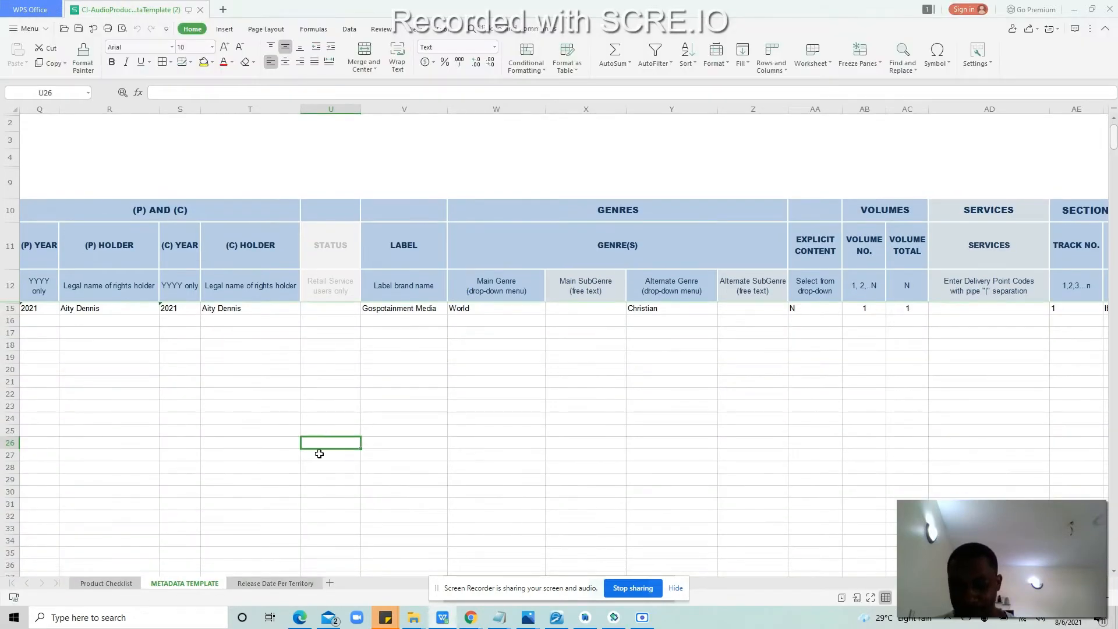
pyautogui.click(277, 402)
pyautogui.press('Left')
pyautogui.press('Left')
pyautogui.press('Left')
pyautogui.press('Left')
pyautogui.press('Left')
pyautogui.press('Left')
pyautogui.press('Left')
pyautogui.press('Left')
pyautogui.press('Left')
pyautogui.press('Left')
pyautogui.press('Left')
pyautogui.press('Left')
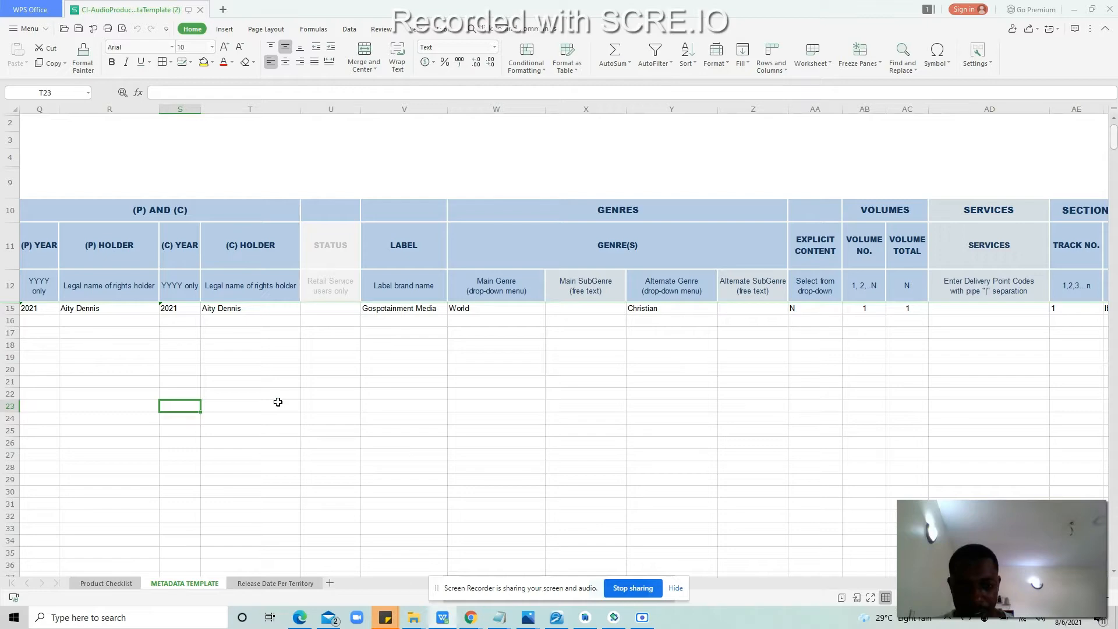
pyautogui.press('Left')
pyautogui.press('Left')
pyautogui.press('Left')
pyautogui.press('Left')
pyautogui.press('Left')
pyautogui.press('Left')
pyautogui.press('Left')
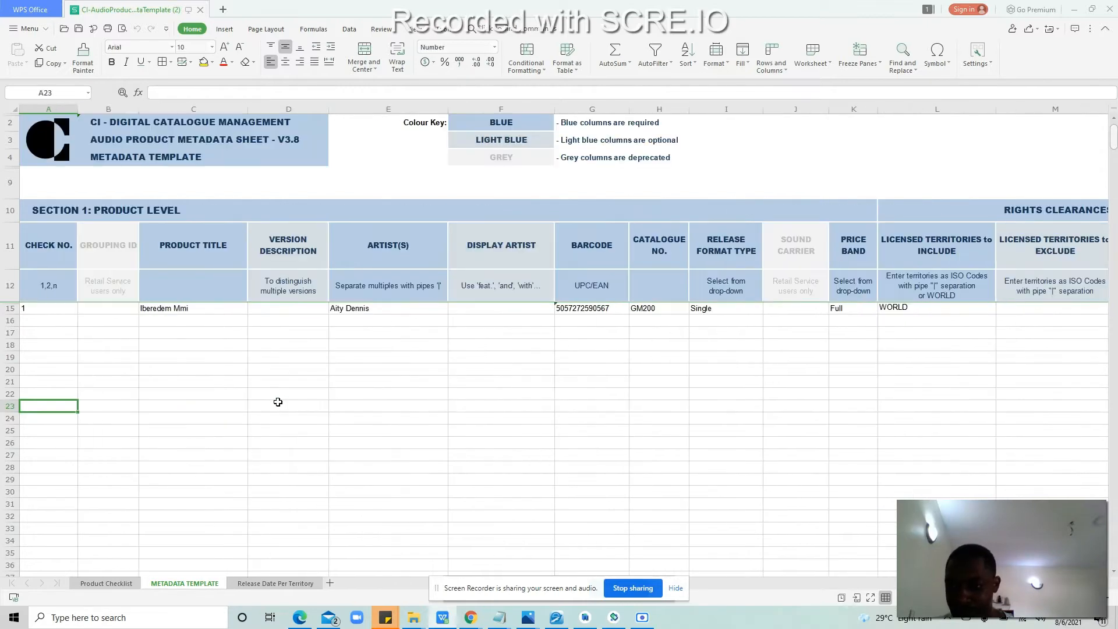
pyautogui.press('Up')
pyautogui.press('Up')
pyautogui.press('Up')
pyautogui.press('Up')
pyautogui.press('Up')
pyautogui.press('Up')
pyautogui.press('Up')
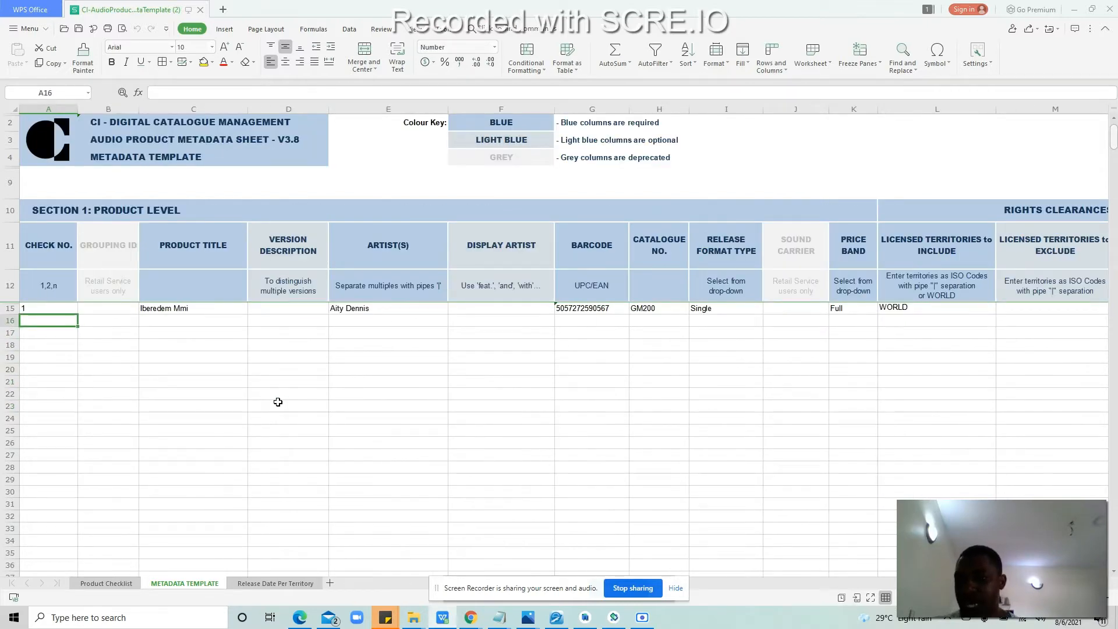
pyautogui.press('Up')
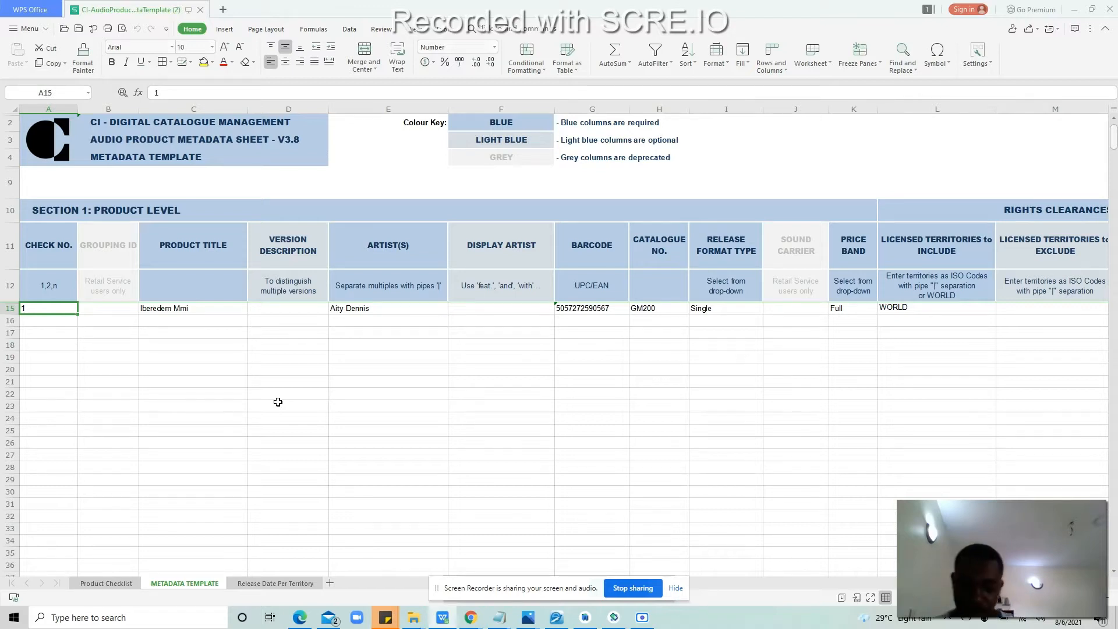
pyautogui.click(204, 306)
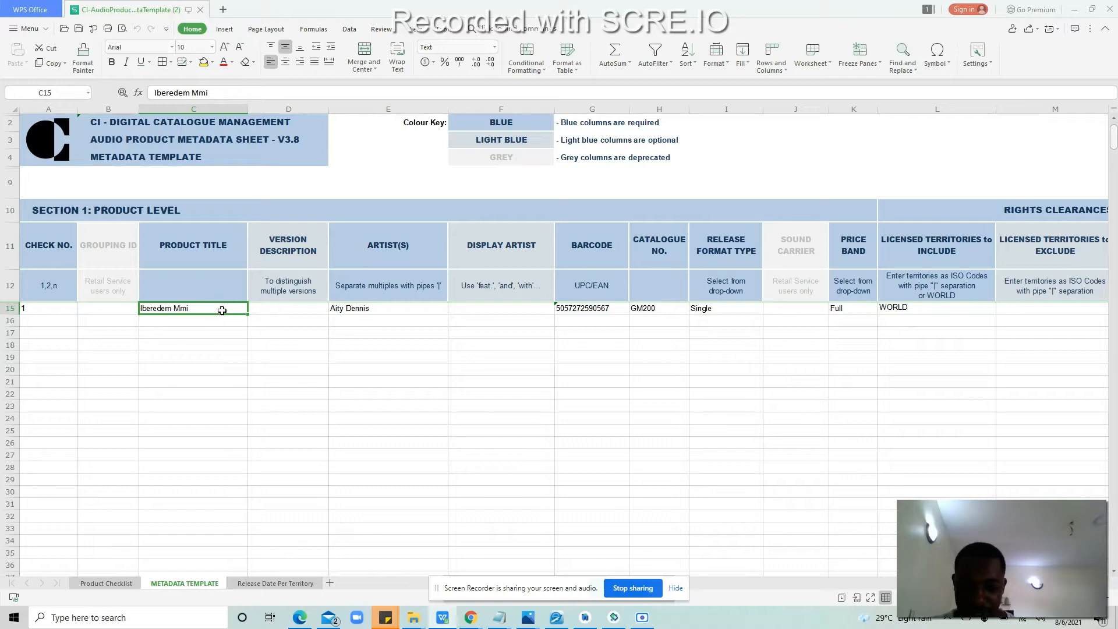
pyautogui.moveTo(475, 619)
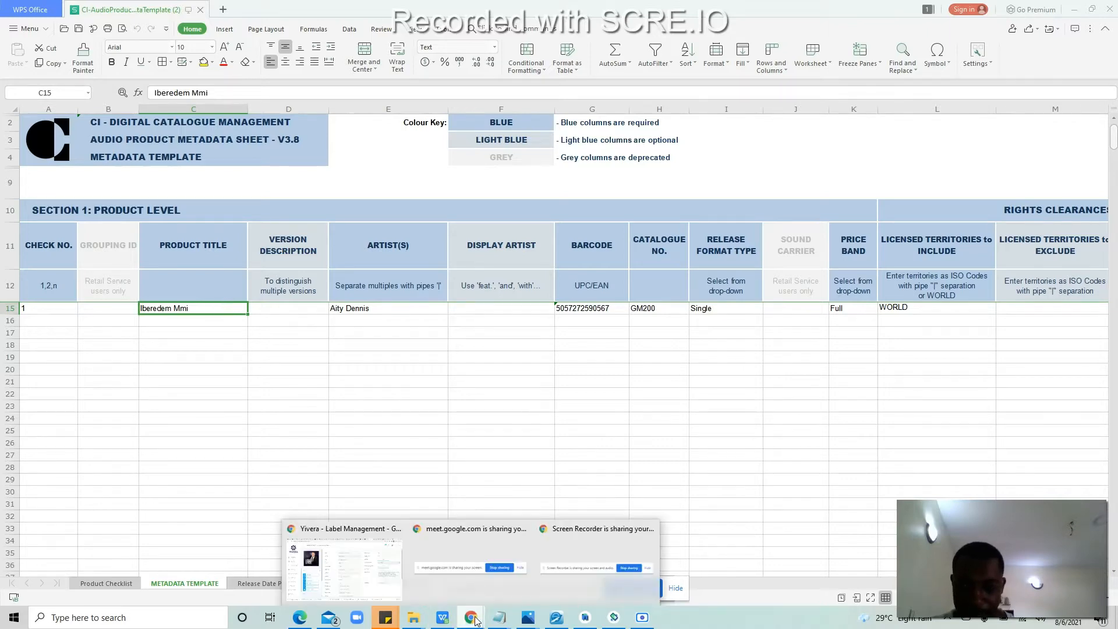
# Step: Copy the release title from Yivera and paste 'To Know You More' into C15
pyautogui.click(354, 569)
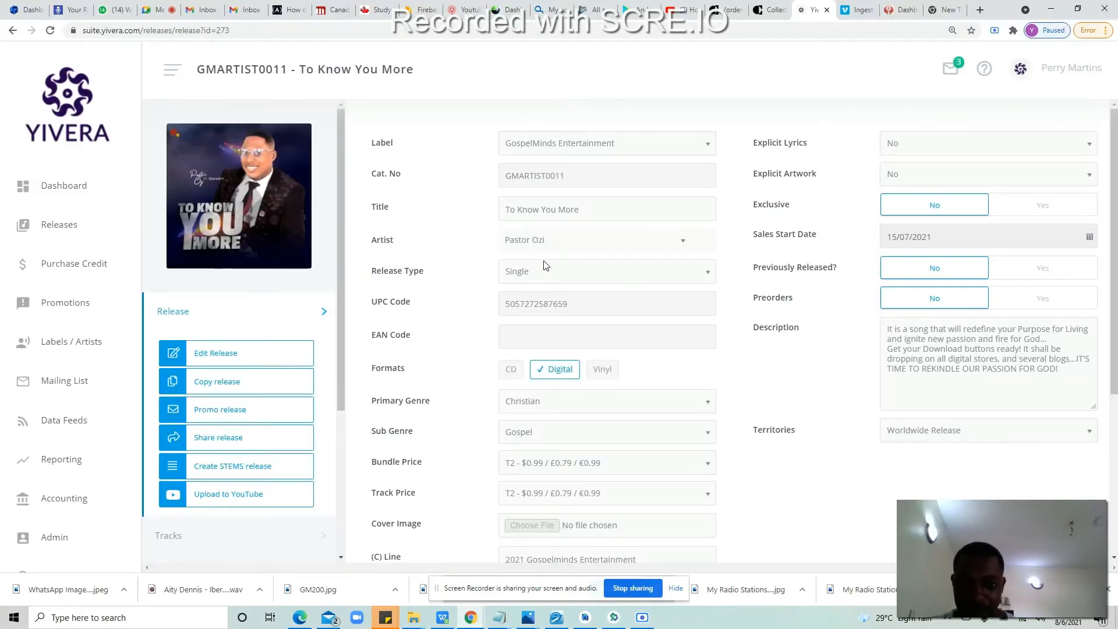
pyautogui.moveTo(586, 209); pyautogui.dragTo(473, 200)
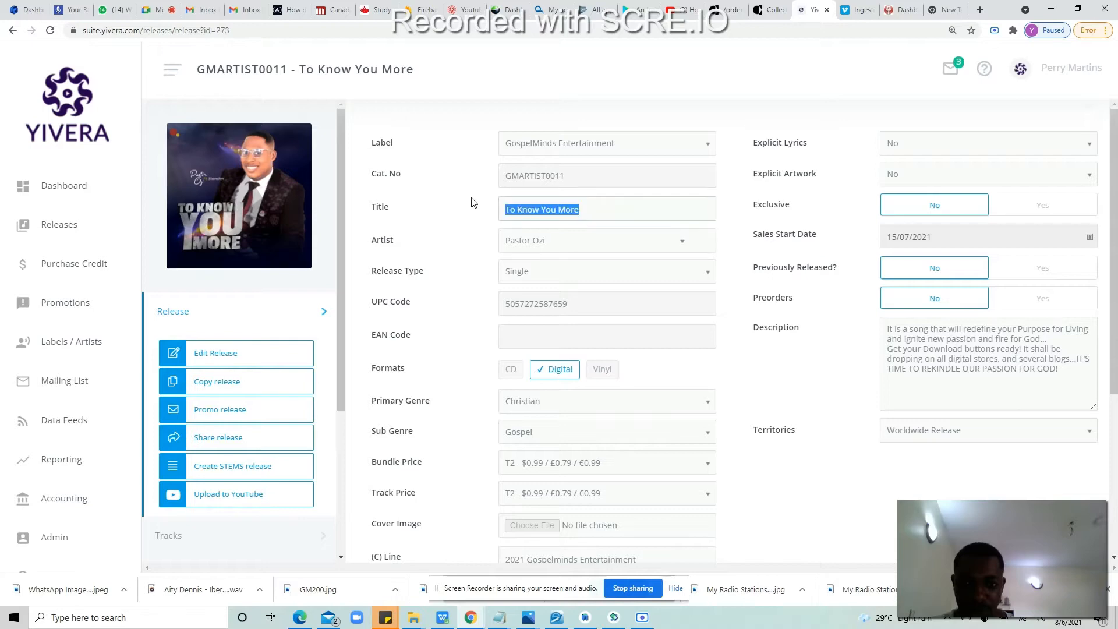
pyautogui.rightClick(547, 213)
pyautogui.click(555, 218)
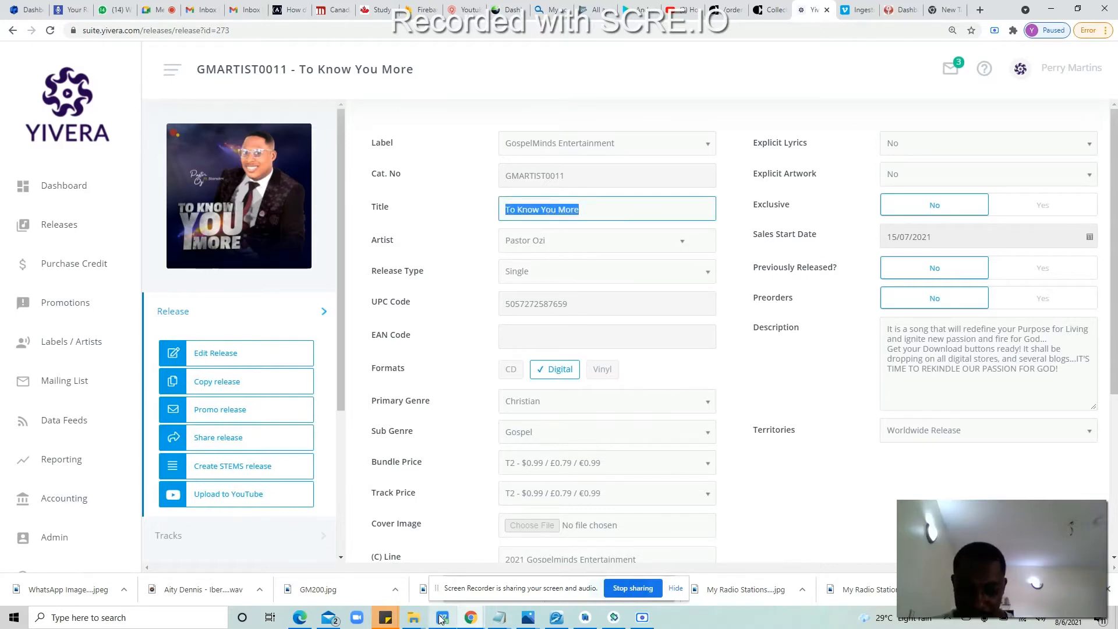
pyautogui.click(442, 617)
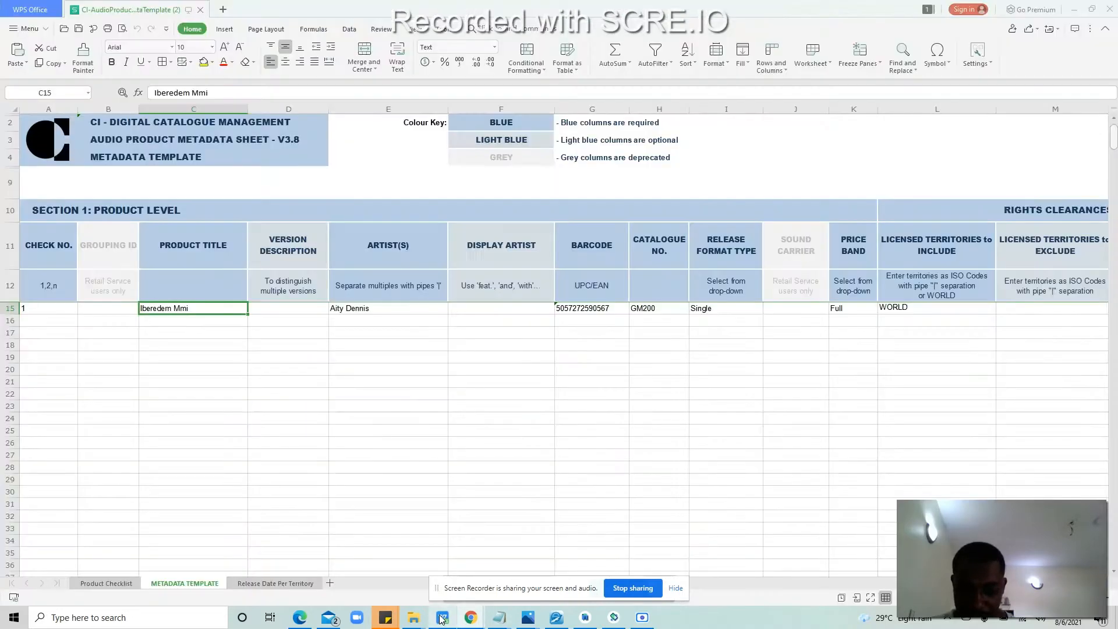
pyautogui.doubleClick(203, 313)
pyautogui.hotkey('ctrl', 'a')
pyautogui.hotkey('ctrl', 'v')
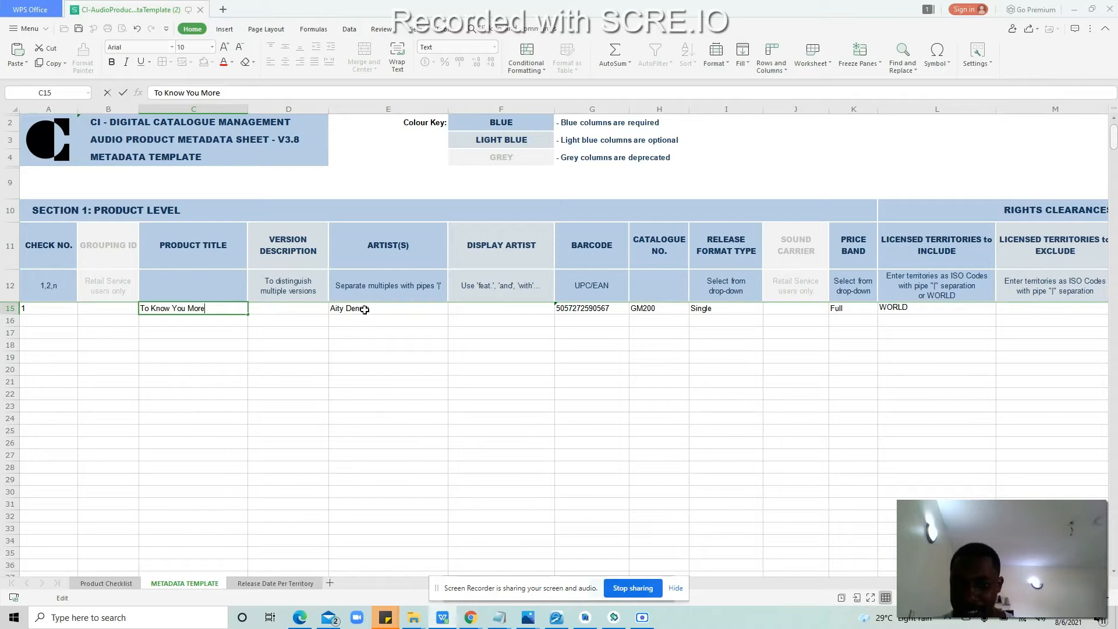
pyautogui.click(366, 309)
# Step: Replace the old artist name in E15 with the new artist's name
pyautogui.doubleClick(394, 309)
pyautogui.press('BackSpace')
pyautogui.press('BackSpace')
pyautogui.press('BackSpace')
pyautogui.press('BackSpace')
pyautogui.press('BackSpace')
pyautogui.press('BackSpace')
pyautogui.press('BackSpace')
pyautogui.press('BackSpace')
pyautogui.press('BackSpace')
pyautogui.write('Pastor Ozi')
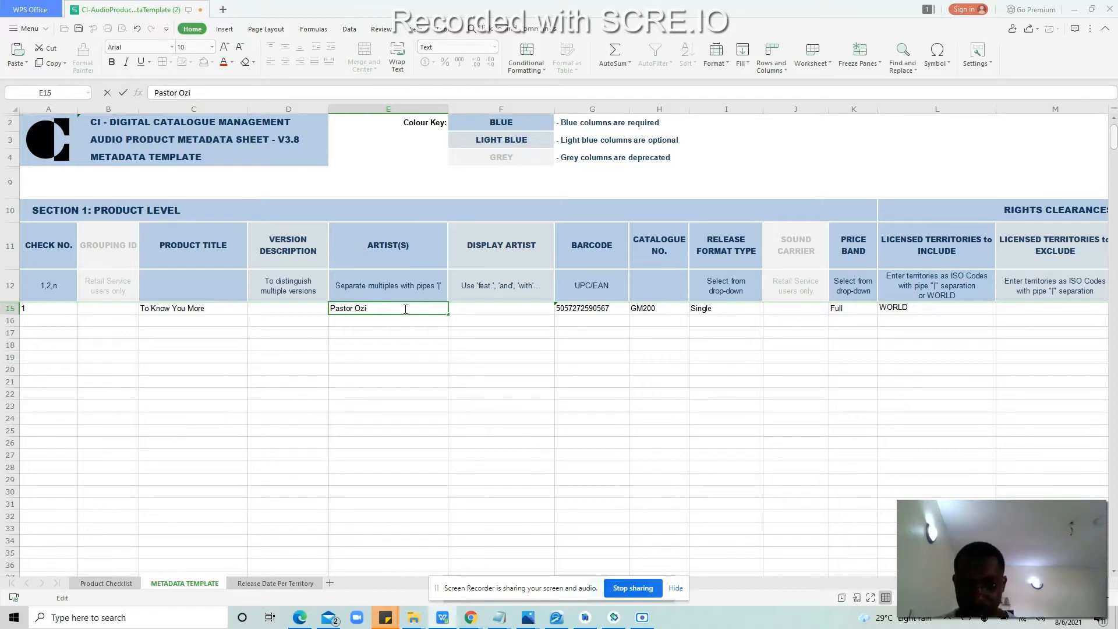
pyautogui.click(585, 310)
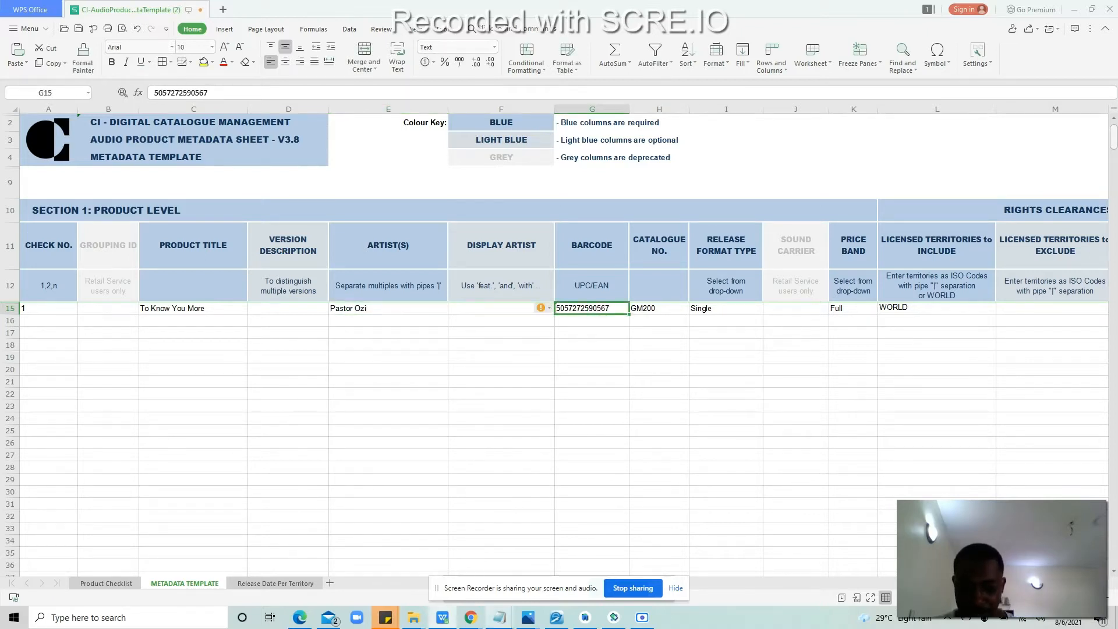
pyautogui.moveTo(470, 617)
pyautogui.click(351, 566)
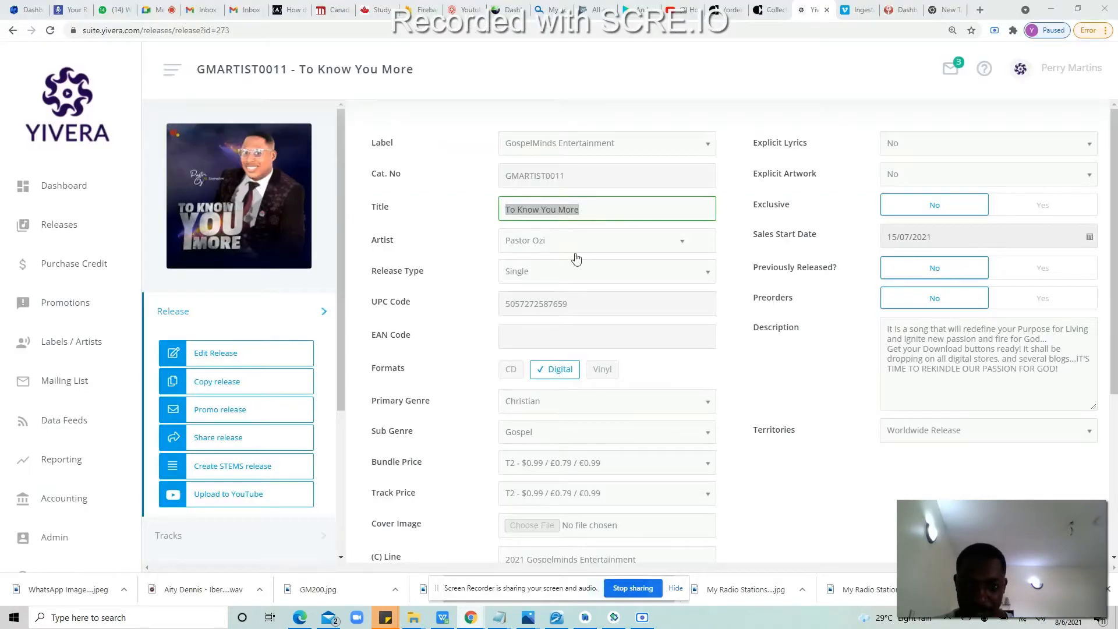
pyautogui.click(580, 307)
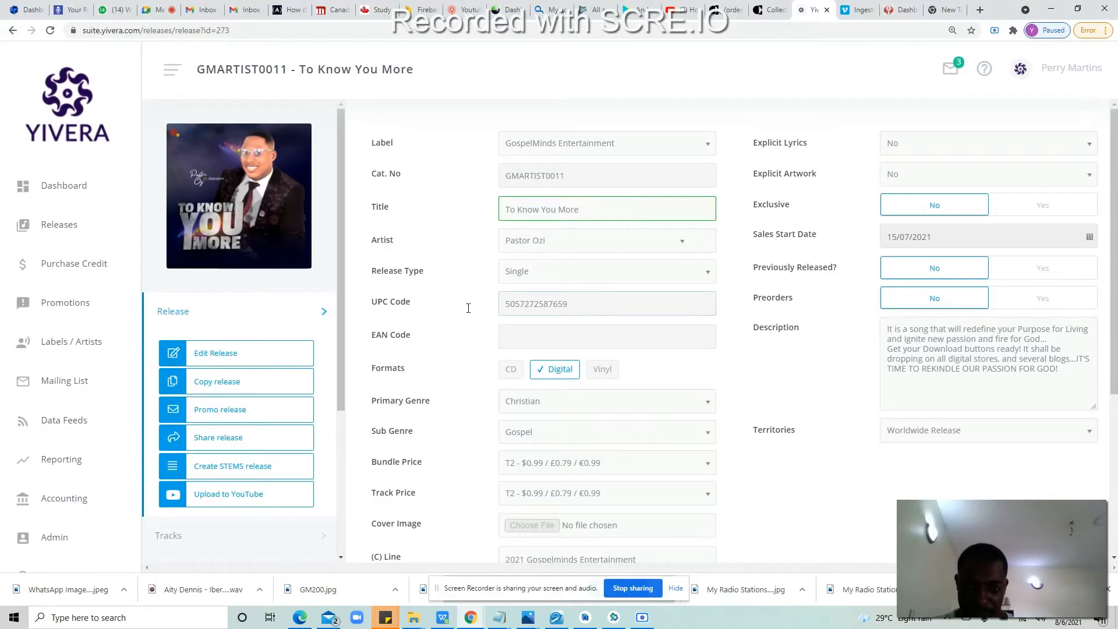
pyautogui.doubleClick(577, 302)
pyautogui.rightClick(543, 306)
pyautogui.click(557, 315)
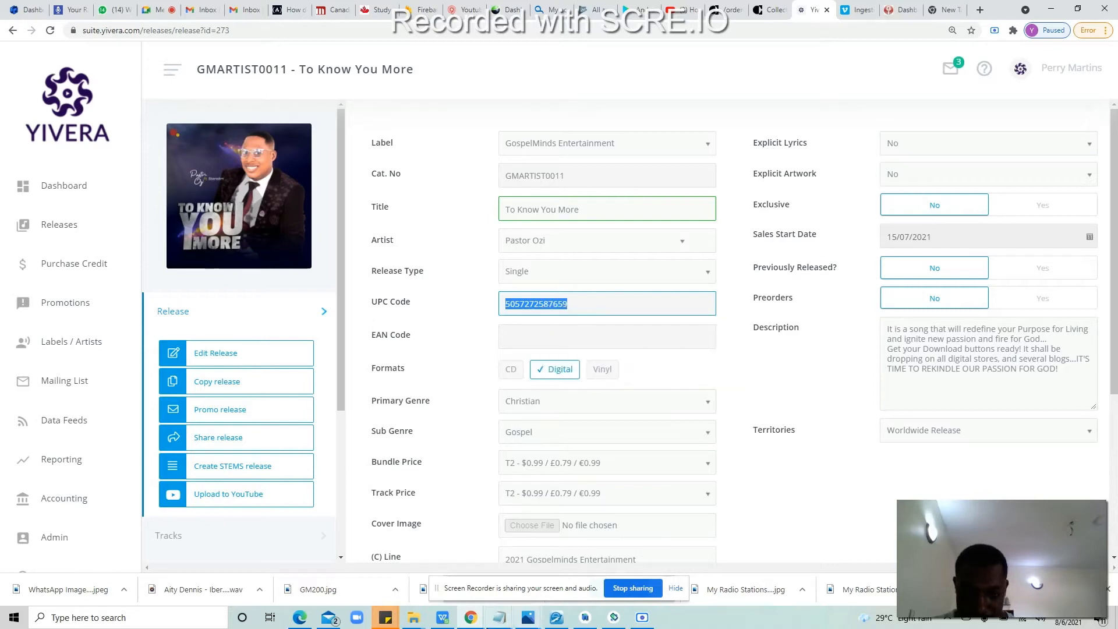
pyautogui.click(442, 618)
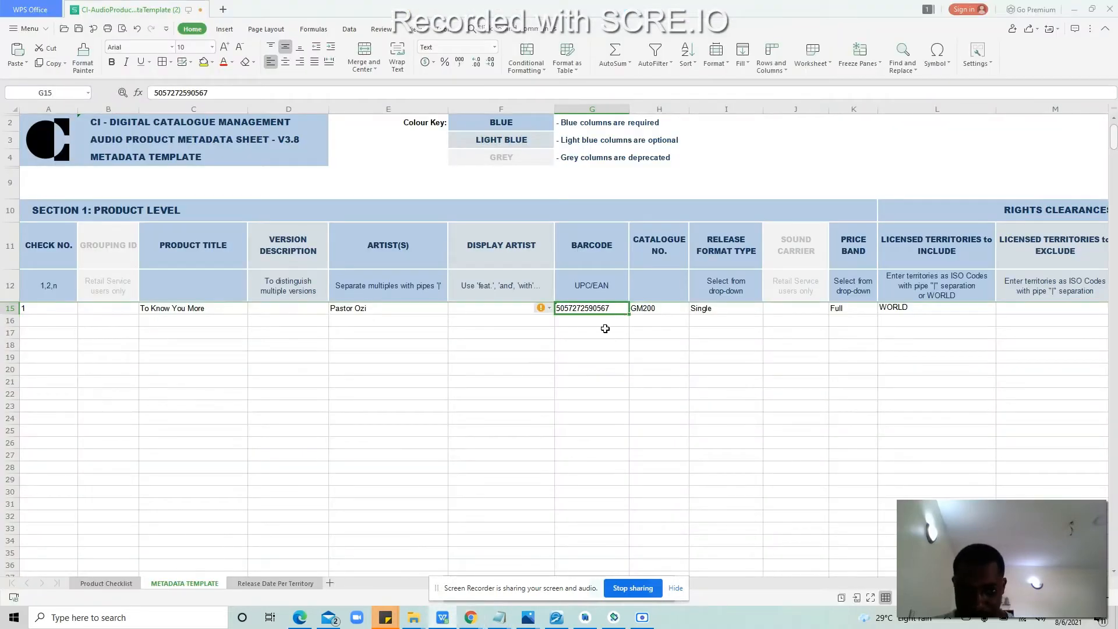
pyautogui.doubleClick(604, 308)
pyautogui.doubleClick(603, 308)
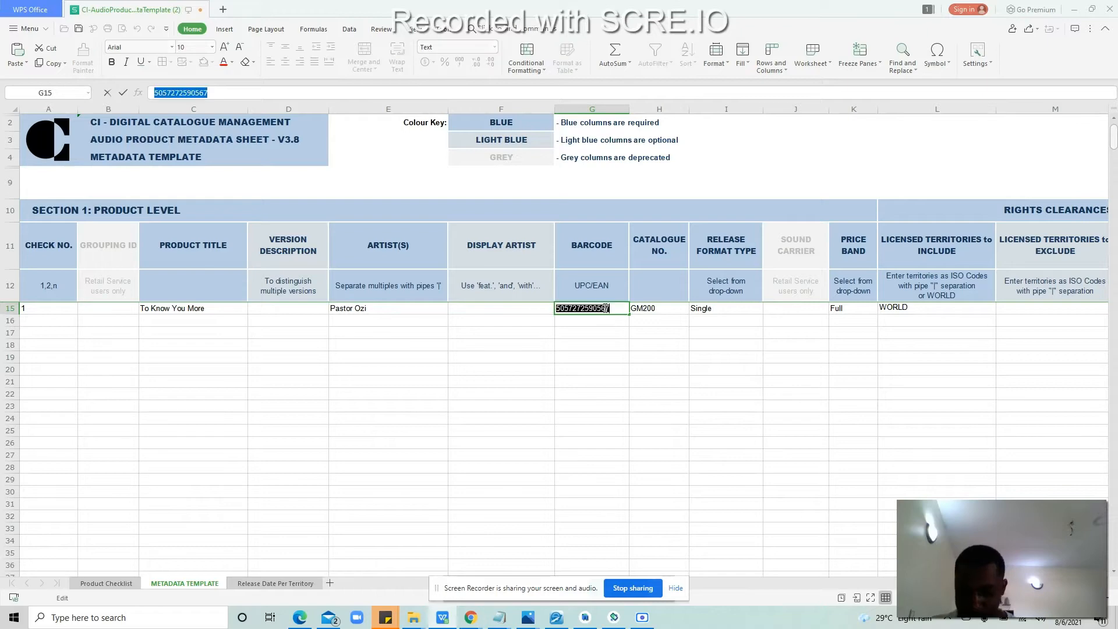
pyautogui.hotkey('ctrl', 'v')
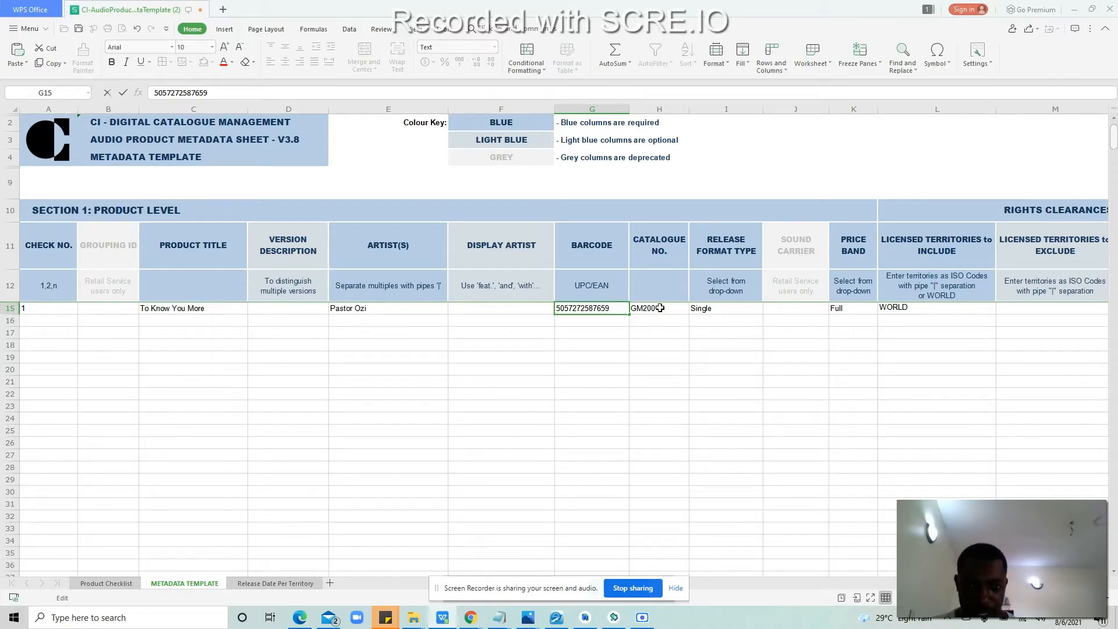
pyautogui.click(661, 308)
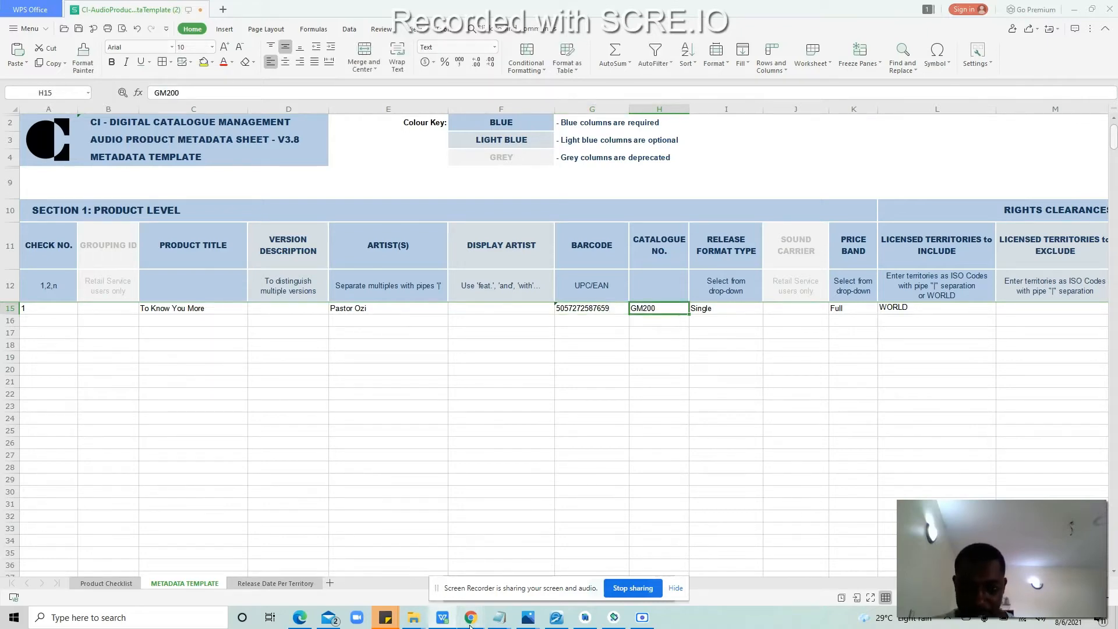
# Step: Copy catalogue number GMARTIST0011 from Yivera into H15, replacing GM200
pyautogui.moveTo(470, 617)
pyautogui.click(324, 574)
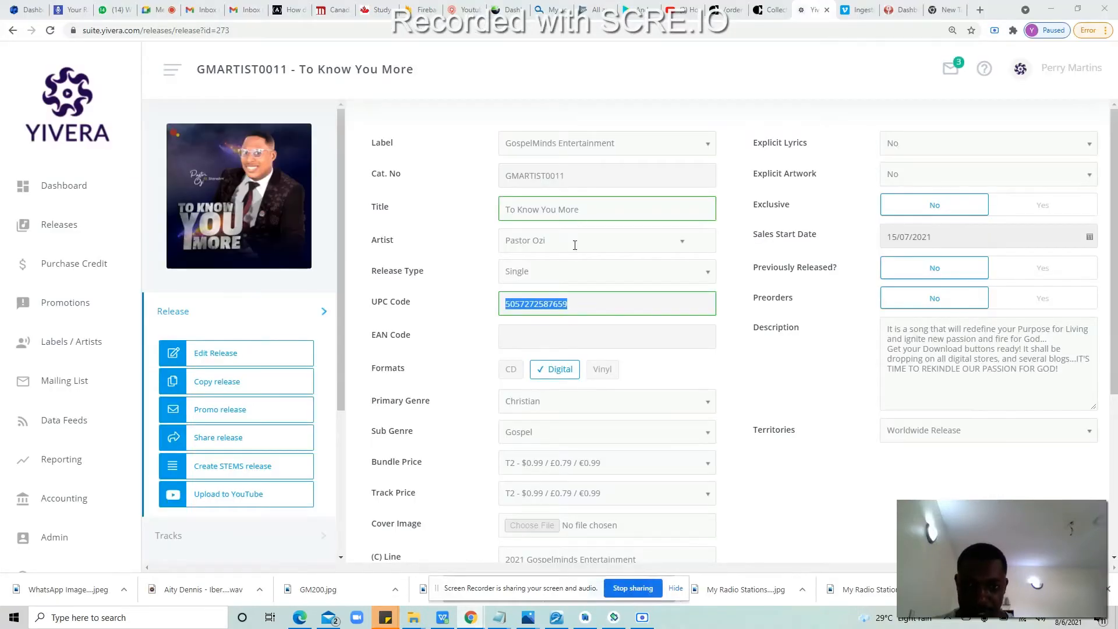
pyautogui.doubleClick(520, 183)
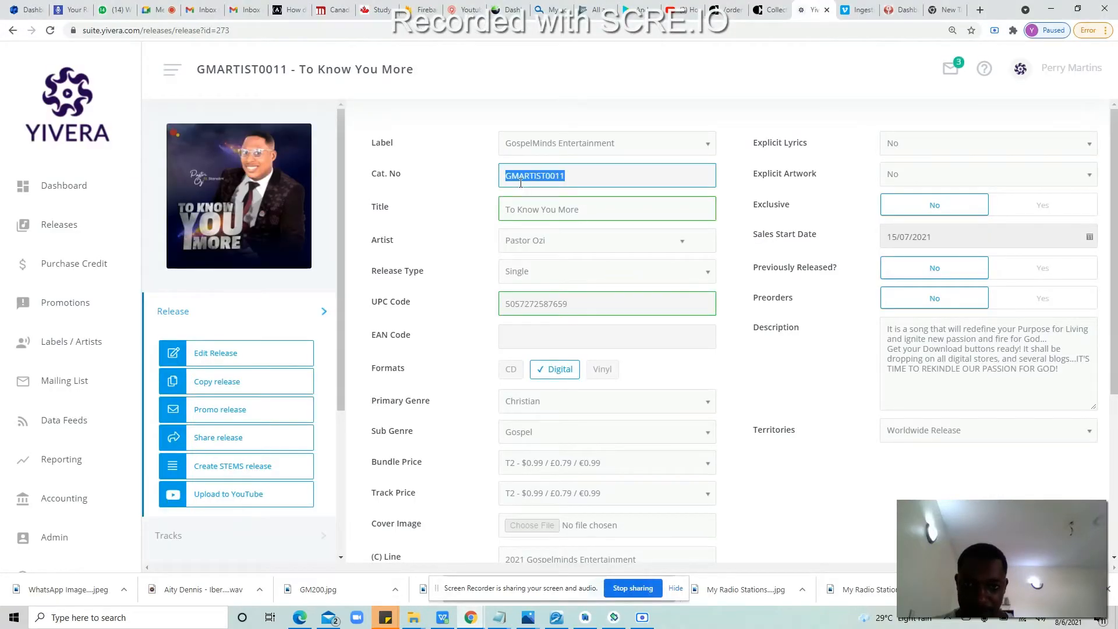
pyautogui.rightClick(547, 176)
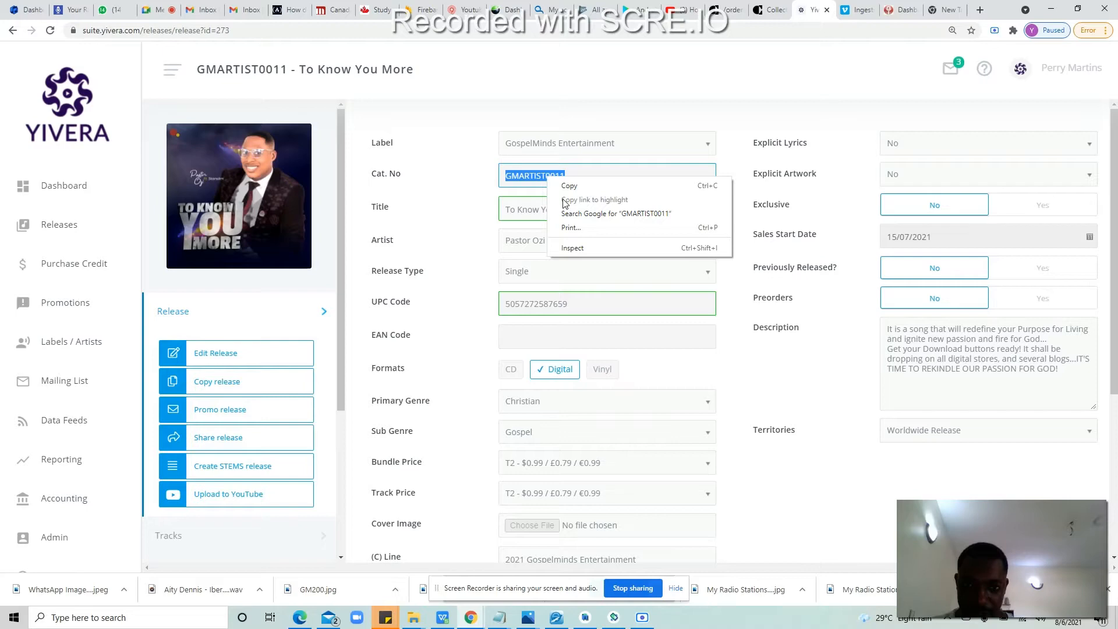
pyautogui.click(566, 185)
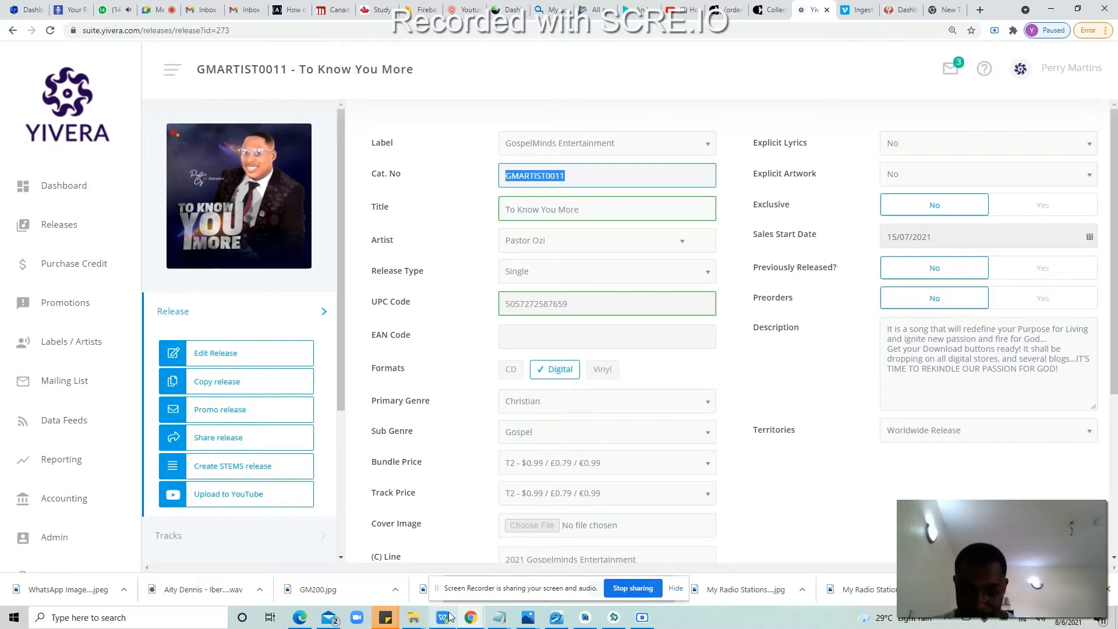
pyautogui.click(442, 617)
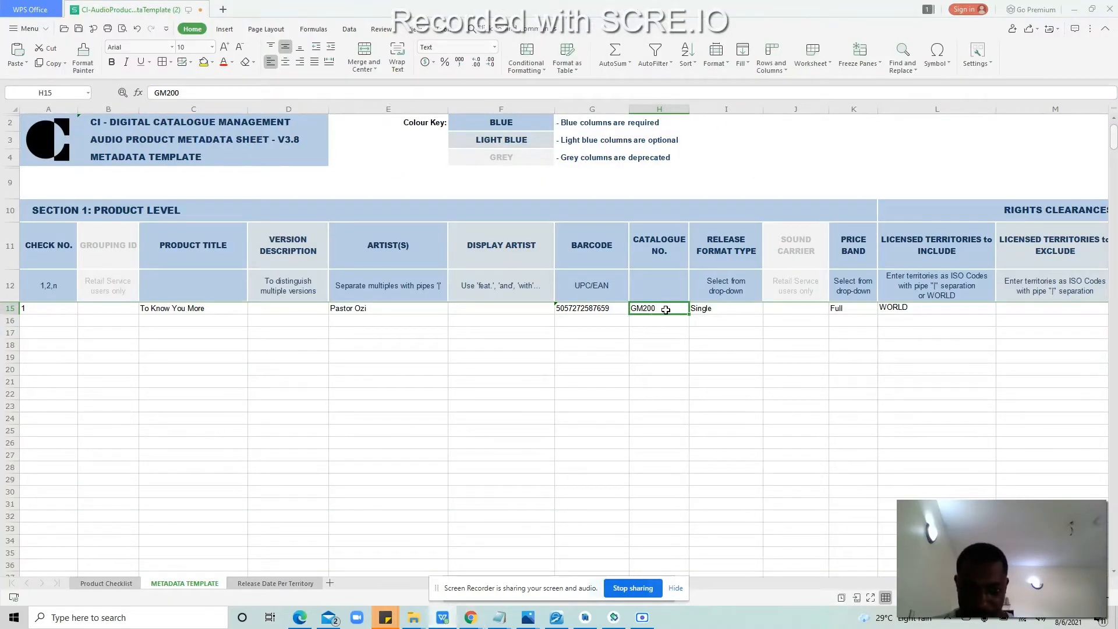
pyautogui.doubleClick(665, 308)
pyautogui.hotkey('ctrl', 'v')
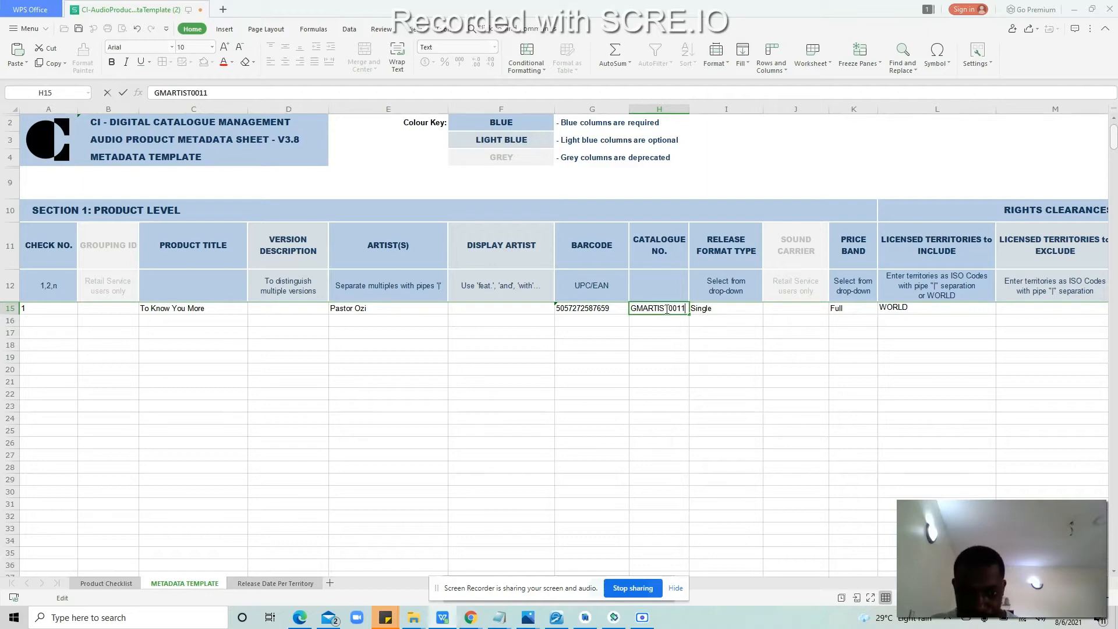
pyautogui.click(673, 330)
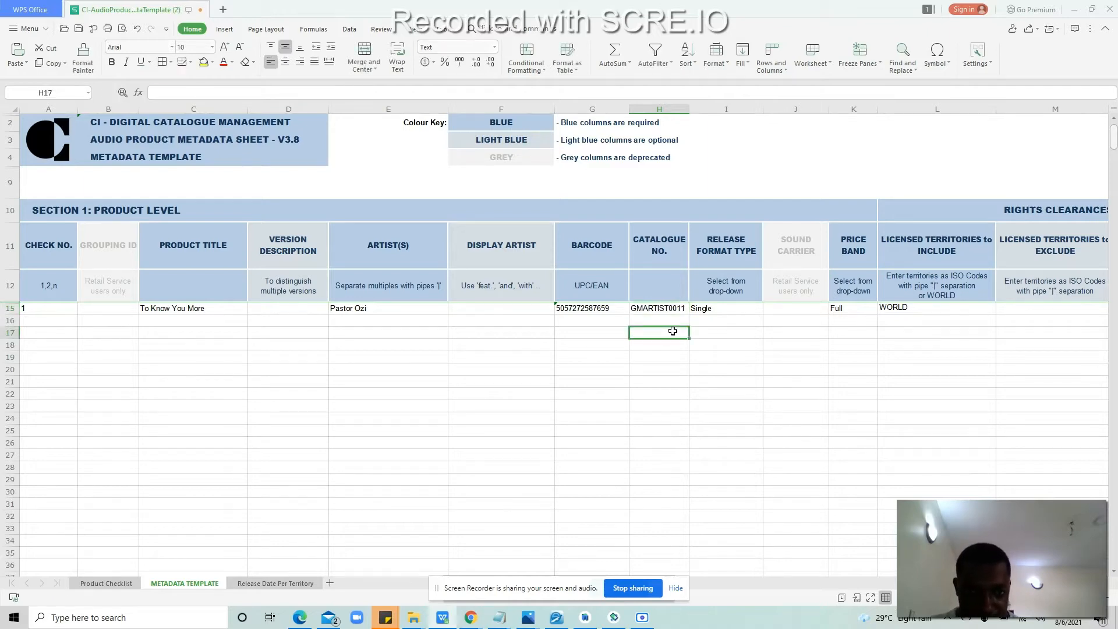
pyautogui.click(726, 308)
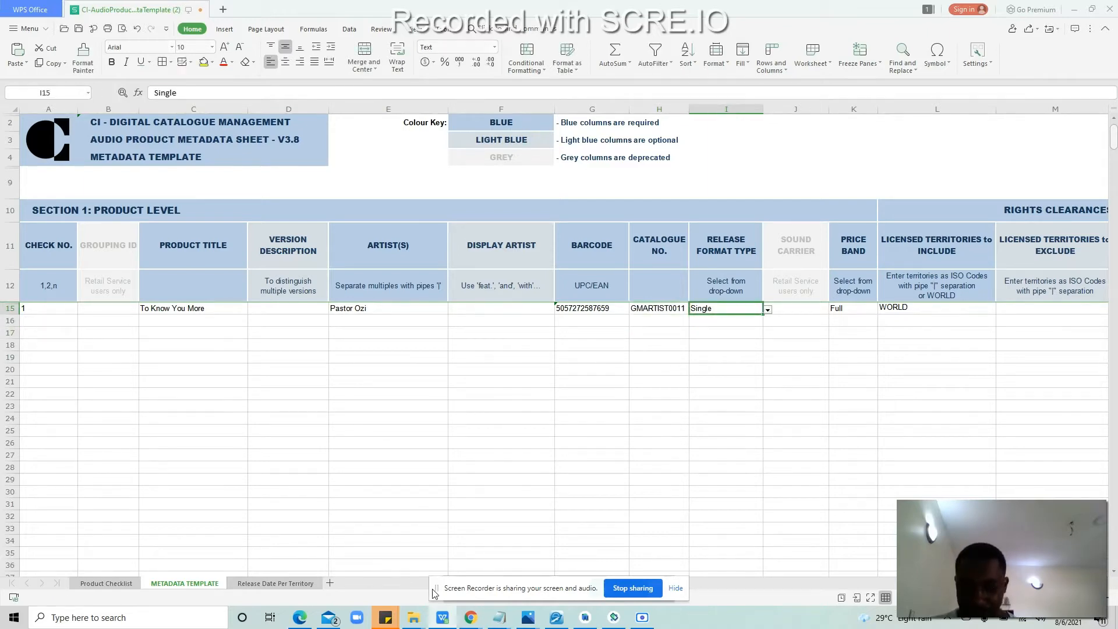
# Step: Admit the participant waiting in the Google Meet call, then bring the Yivera release page back
pyautogui.moveTo(472, 625)
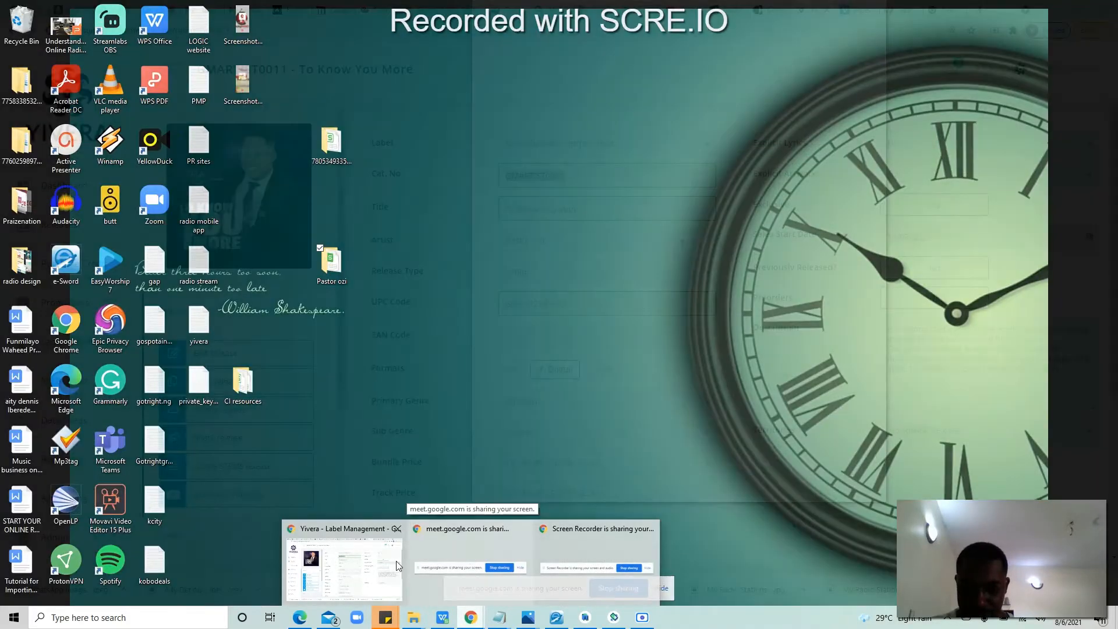
pyautogui.click(398, 566)
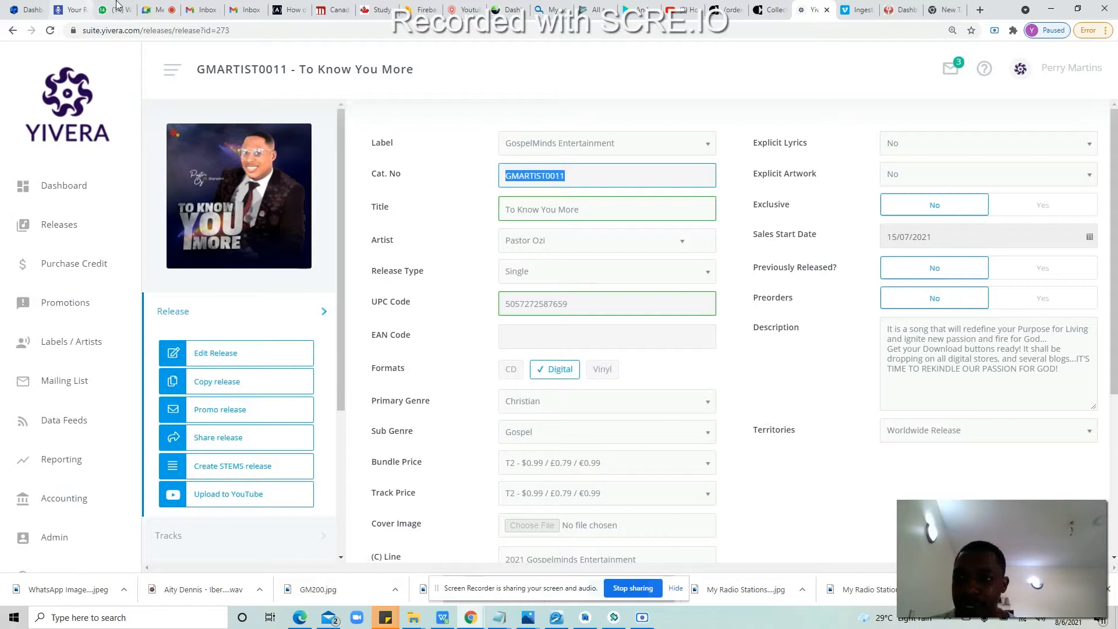
pyautogui.click(155, 7)
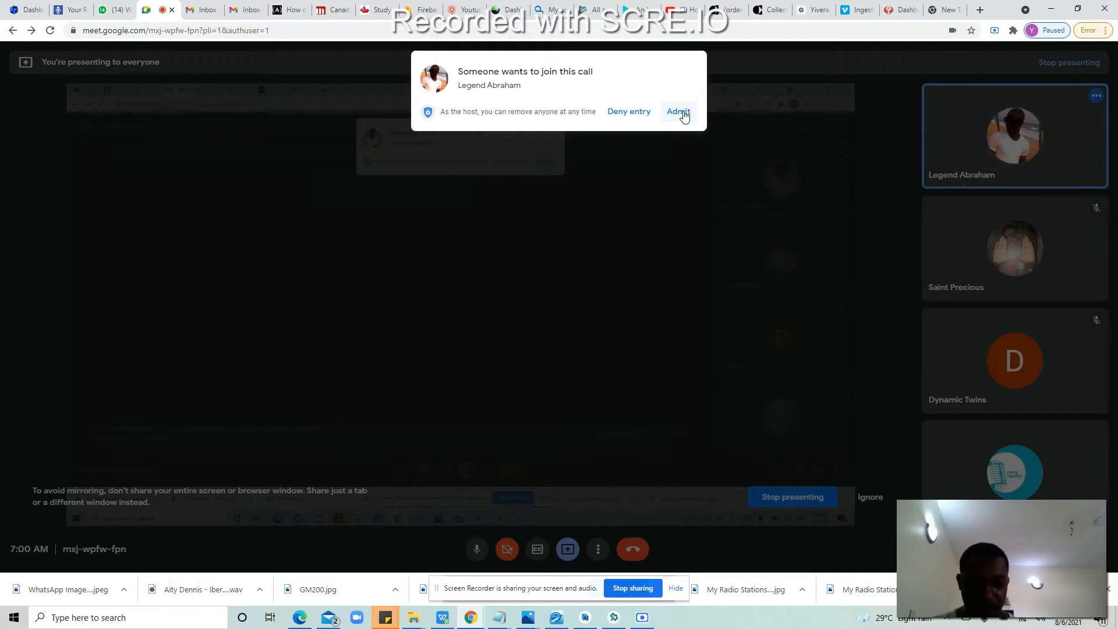
pyautogui.click(679, 112)
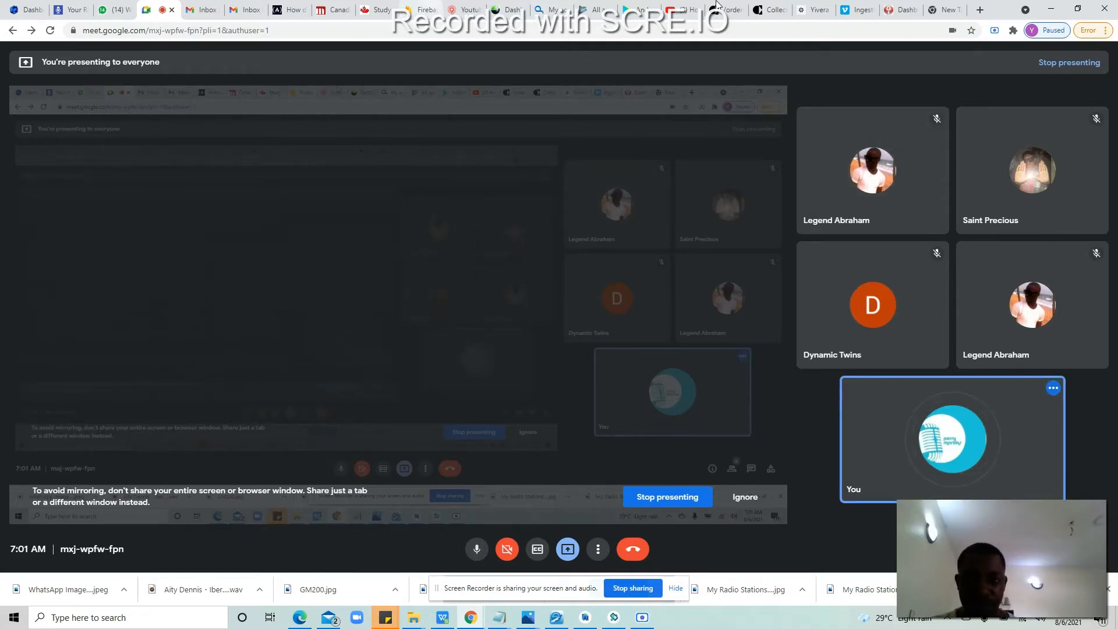
pyautogui.click(815, 7)
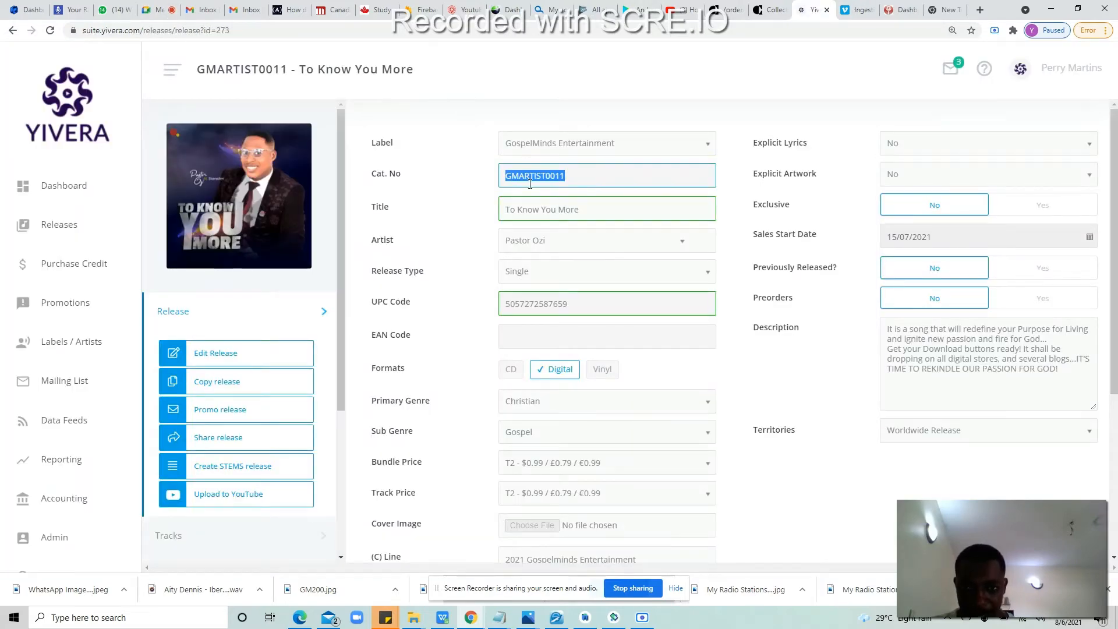
pyautogui.click(442, 616)
pyautogui.click(442, 615)
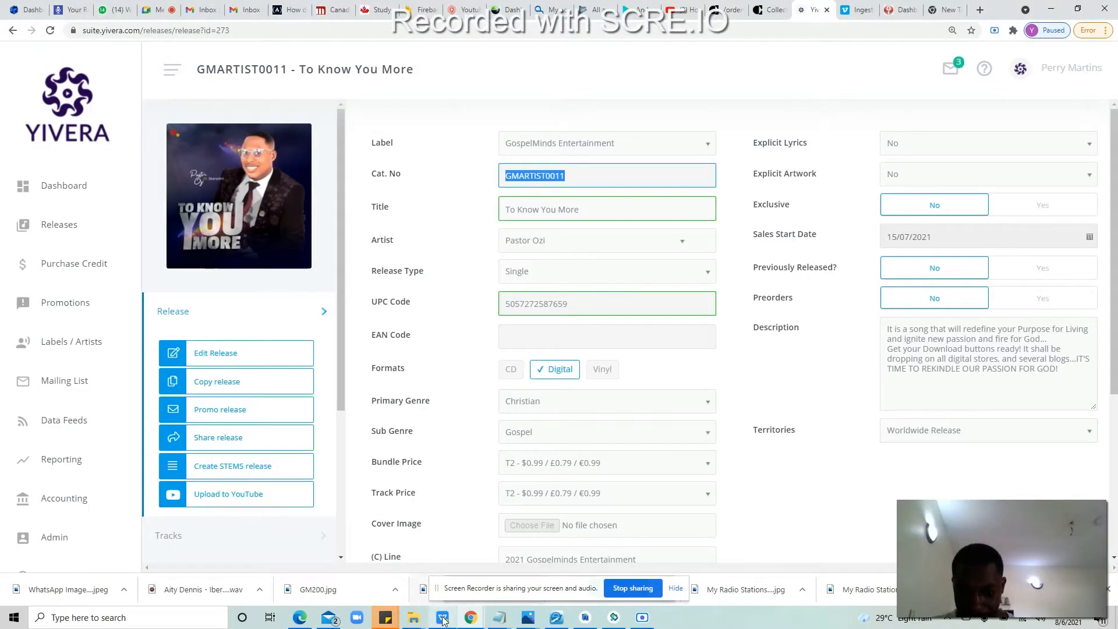
# Step: Check K15's price band list, keeping Full, then start editing N15's start date 15/08/2021
pyautogui.click(443, 616)
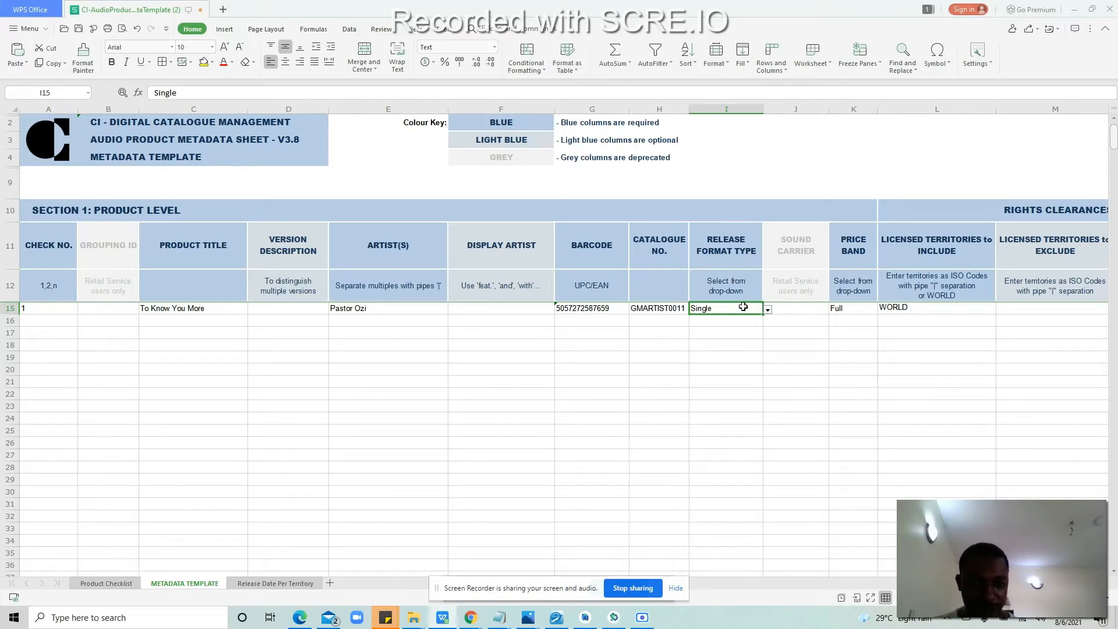
pyautogui.click(797, 309)
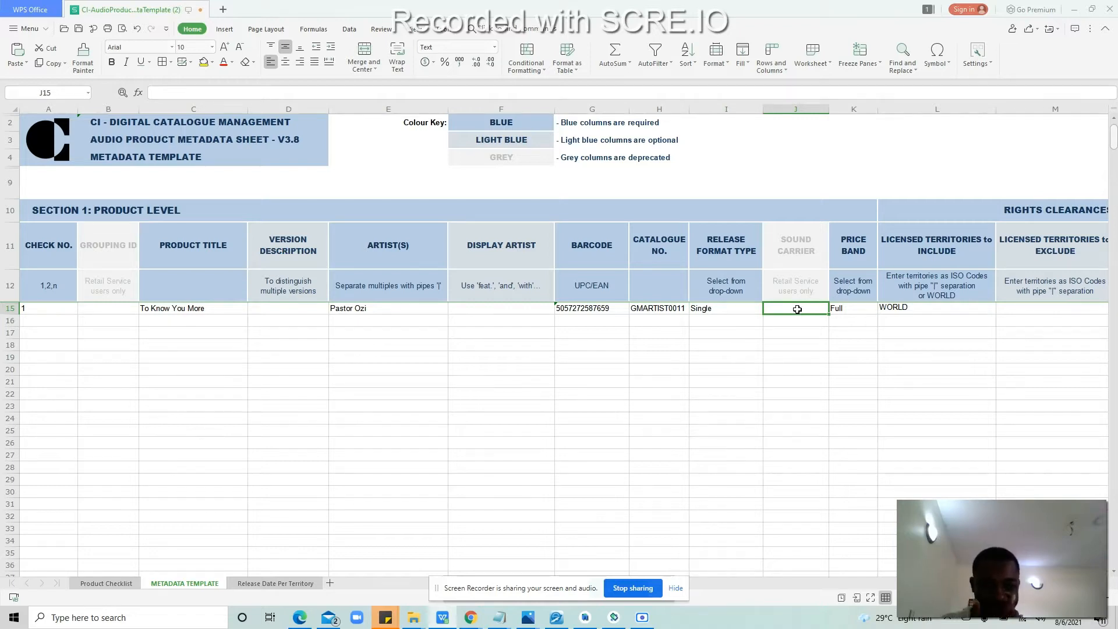
pyautogui.press('Tab')
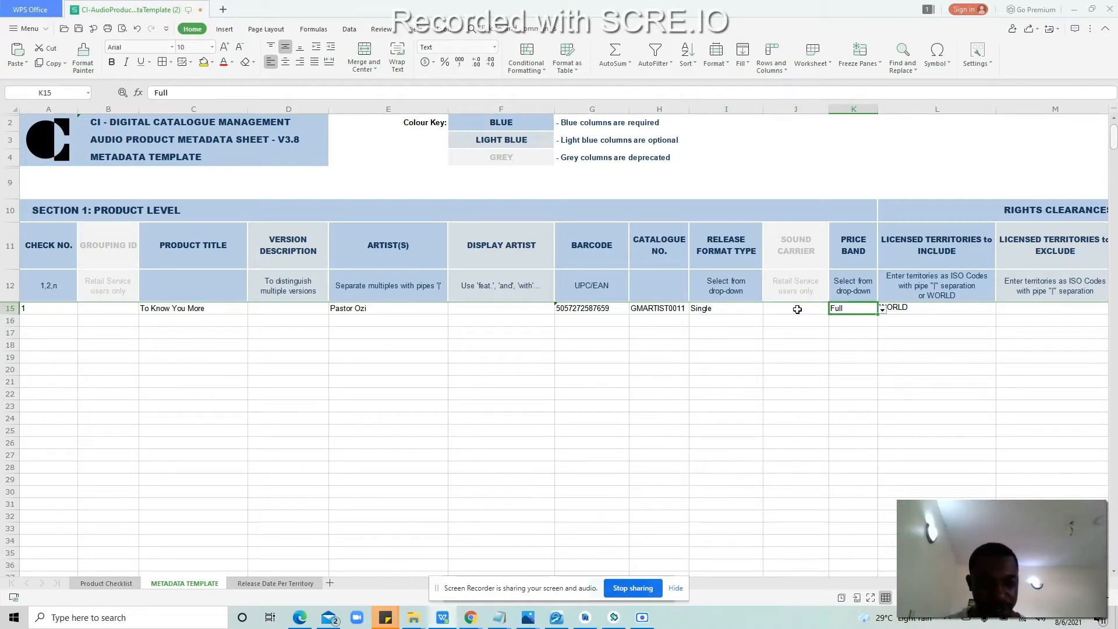
pyautogui.click(882, 311)
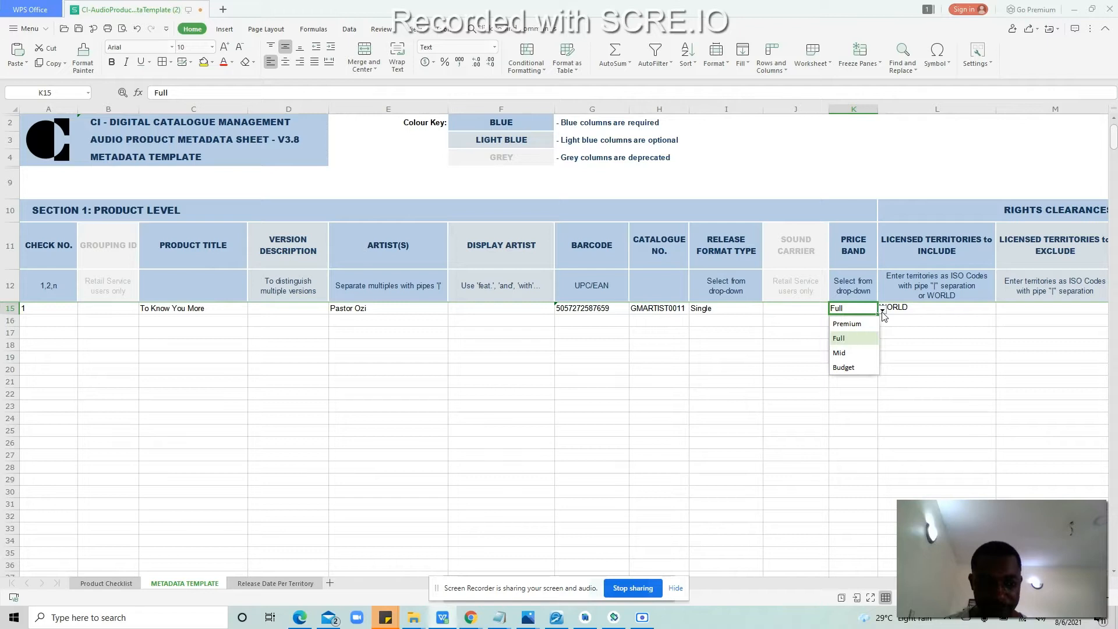
pyautogui.click(917, 313)
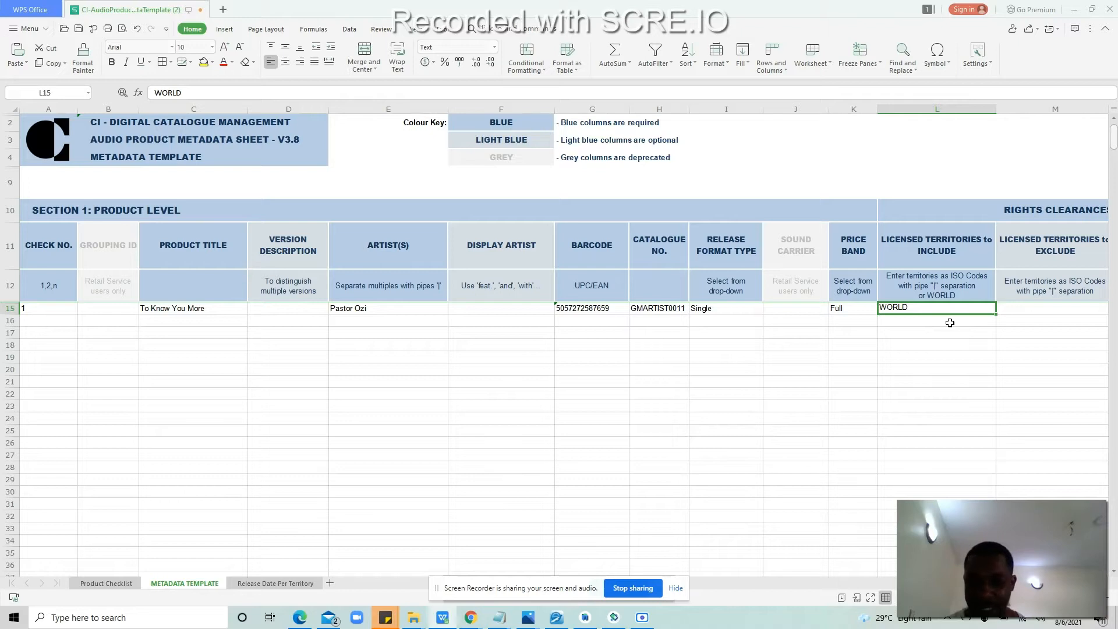
pyautogui.press('Right')
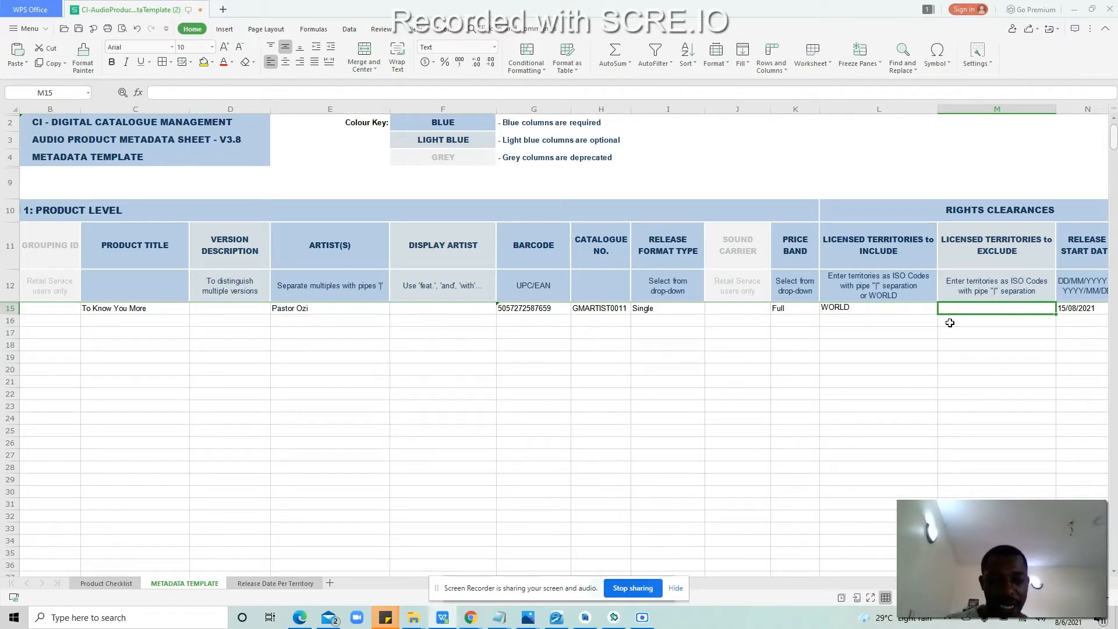
pyautogui.press('Right')
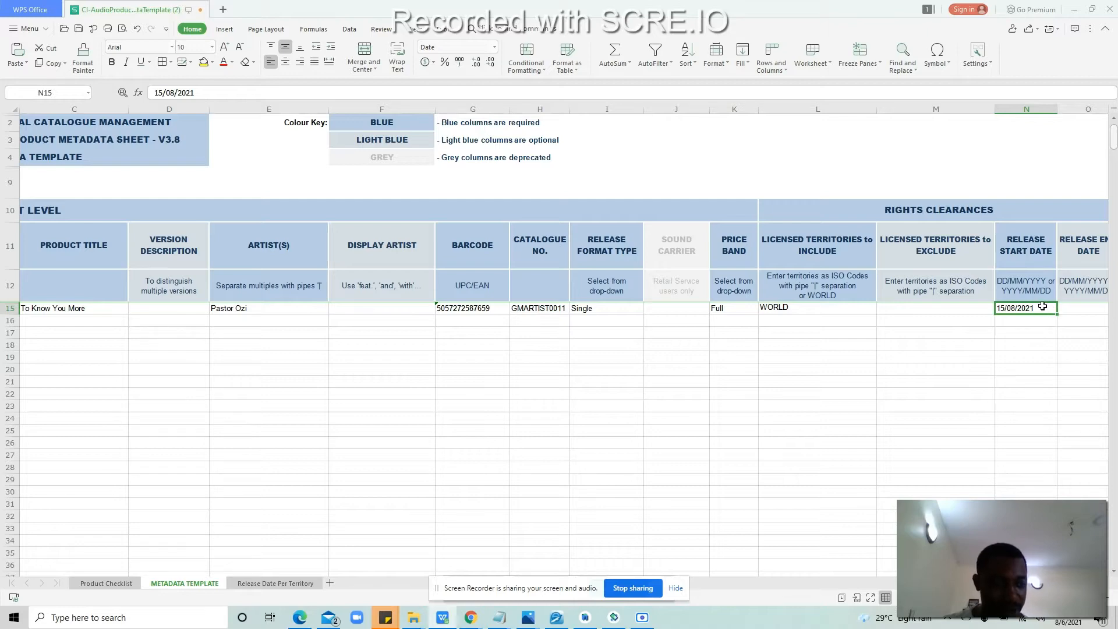
pyautogui.doubleClick(1043, 307)
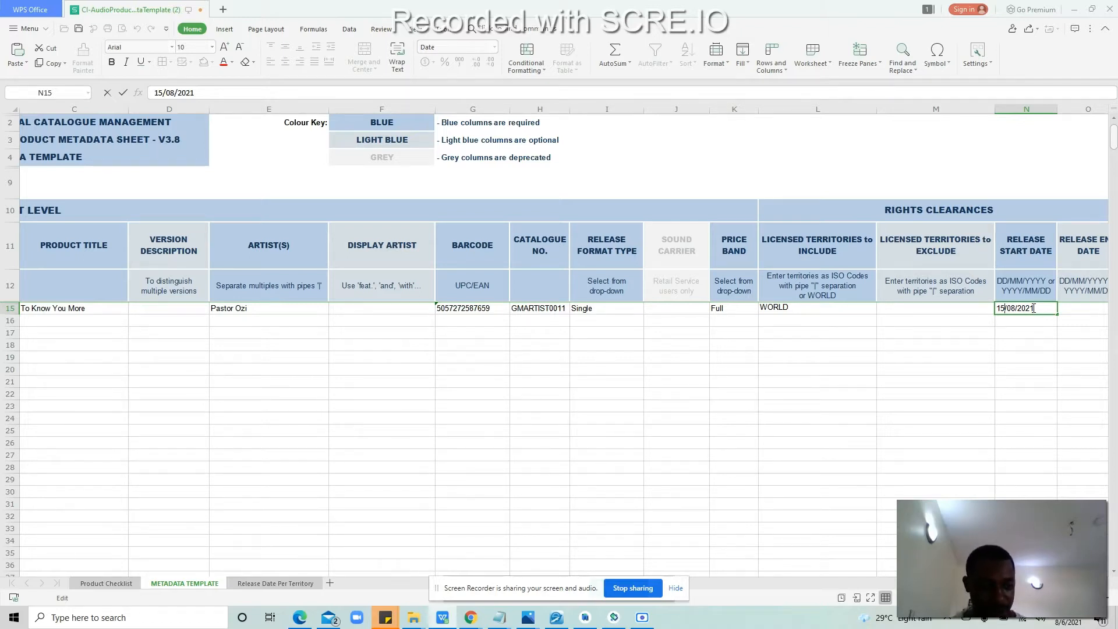
# Step: Change the start day in N15 to 20, giving 20/08/2021
pyautogui.press('BackSpace')
pyautogui.press('BackSpace')
pyautogui.write('20')
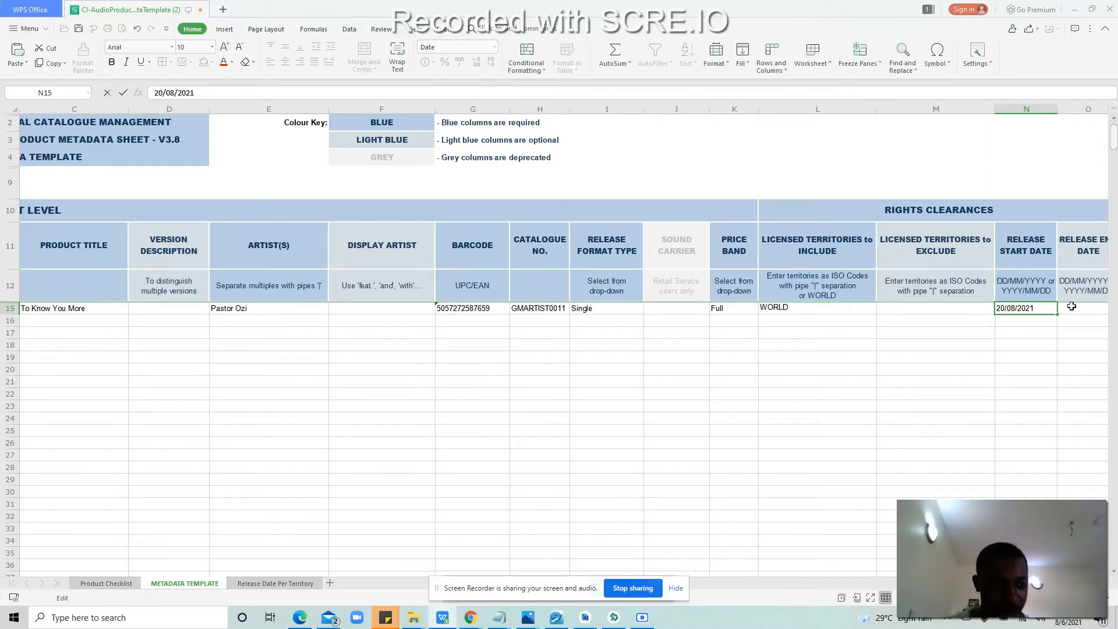
pyautogui.click(1071, 307)
pyautogui.press('Right')
pyautogui.press('Right')
pyautogui.press('Right')
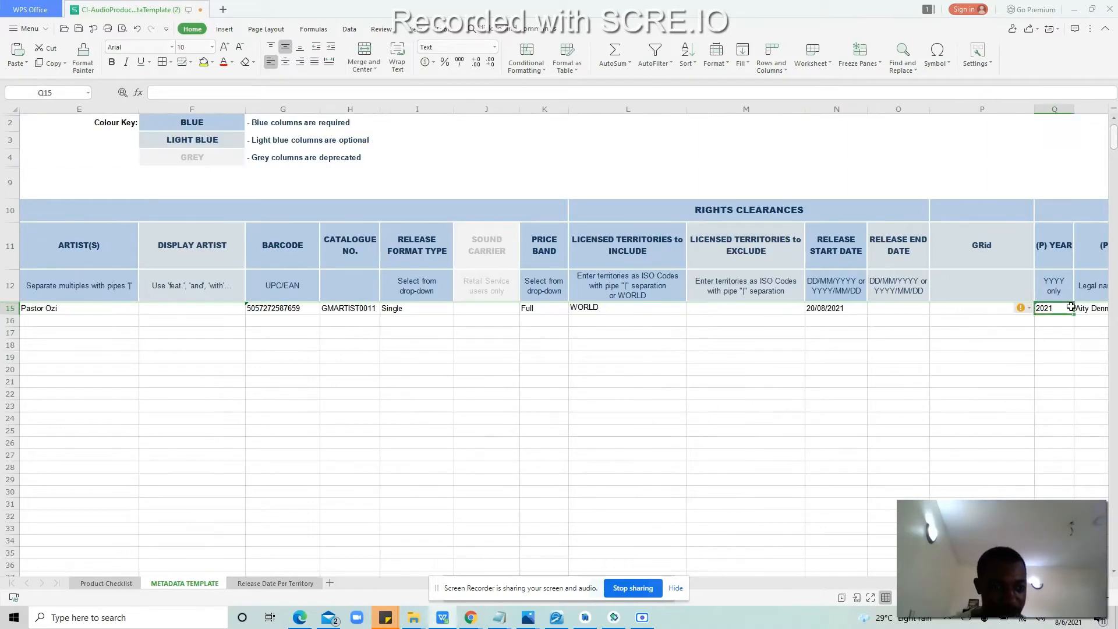
pyautogui.press('Left')
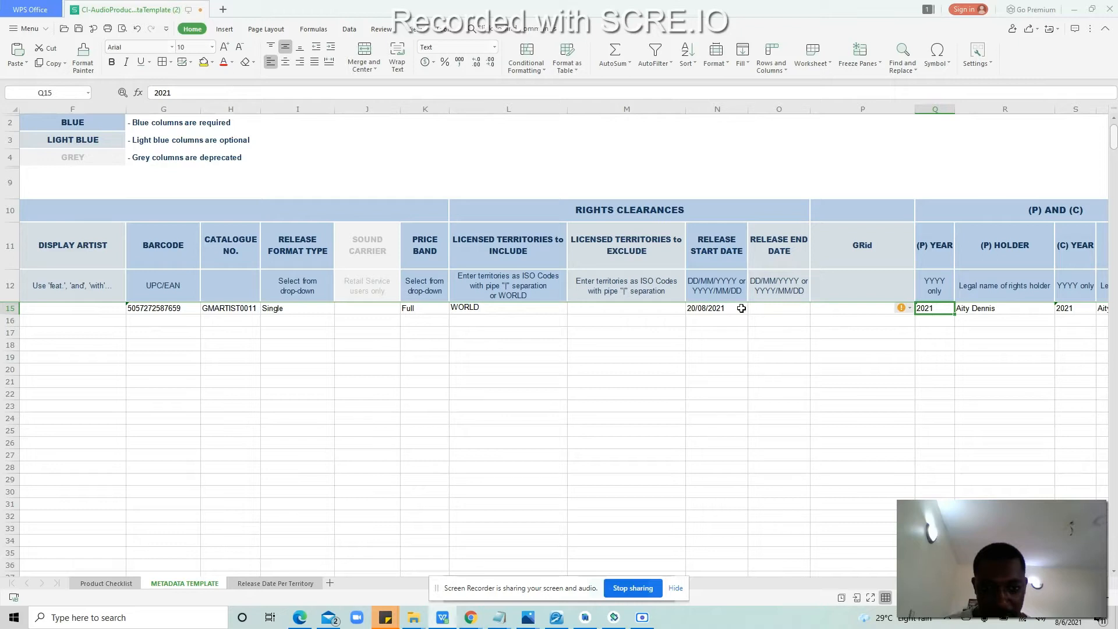
# Step: Correct N15's release start date to 21/08/2021
pyautogui.doubleClick(721, 307)
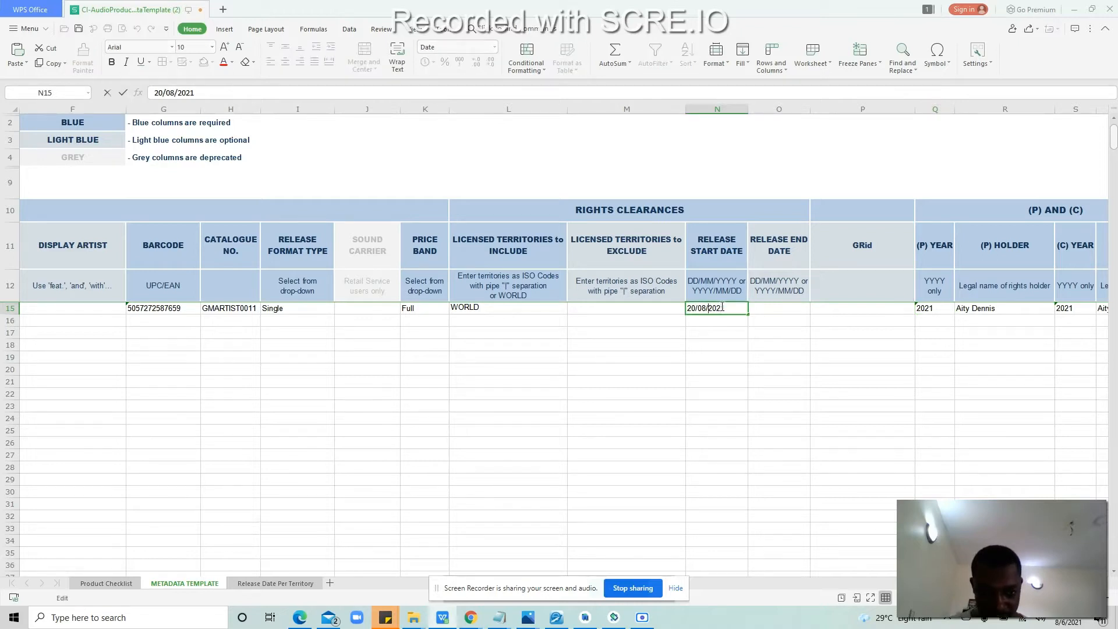
pyautogui.press('Left')
pyautogui.press('BackSpace')
pyautogui.write('1')
pyautogui.click(788, 312)
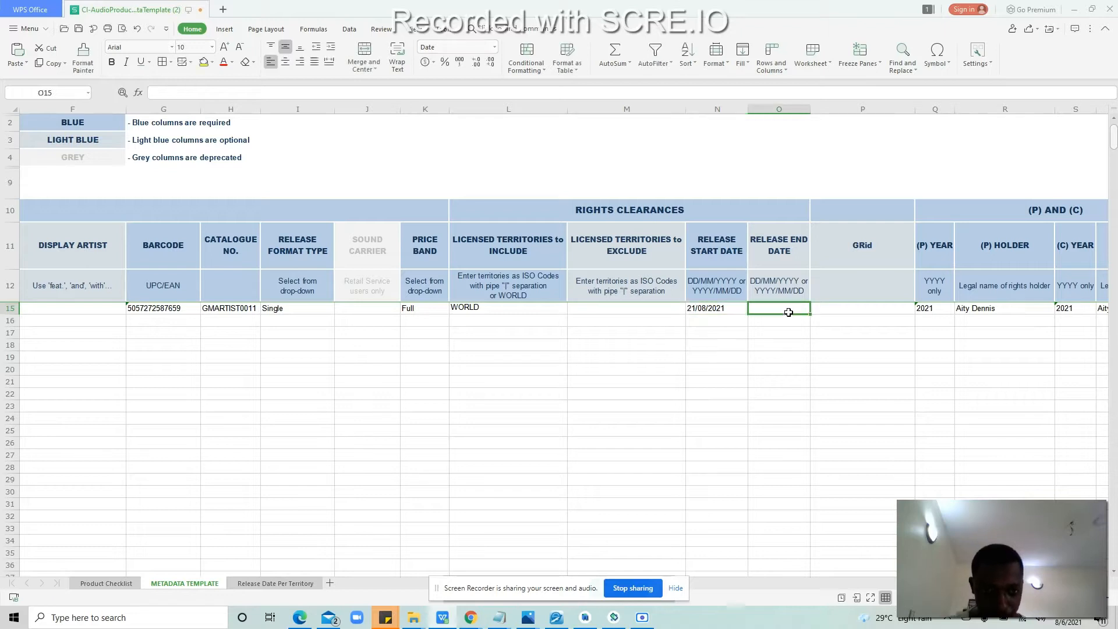
pyautogui.press('Right')
pyautogui.press('Right')
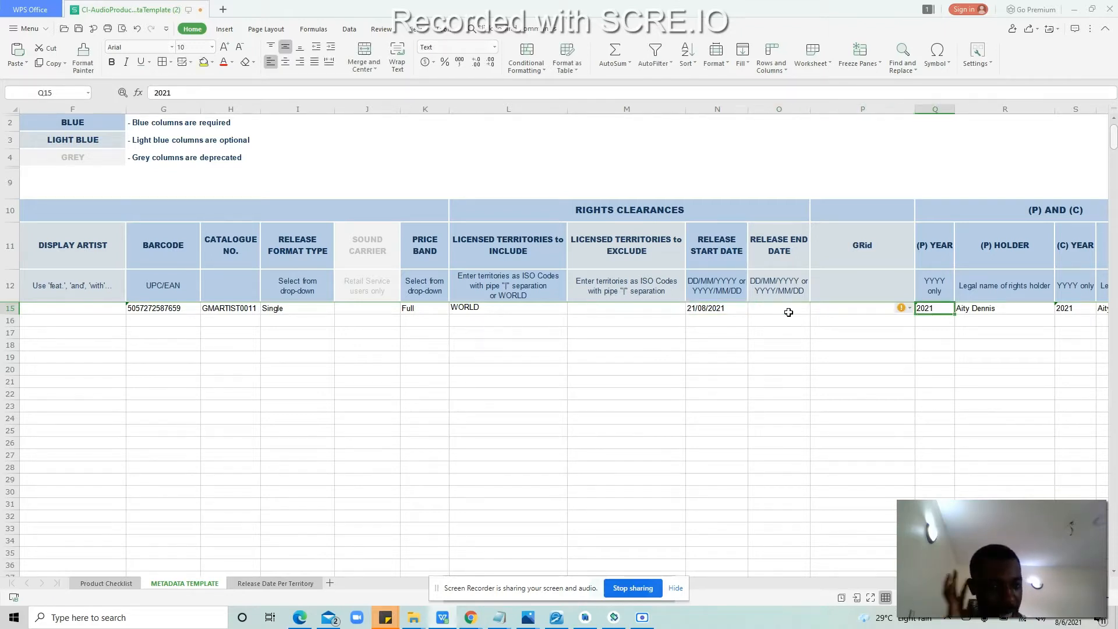
# Step: Replace the (P) holder in R15 with the artist's name
pyautogui.press('Right')
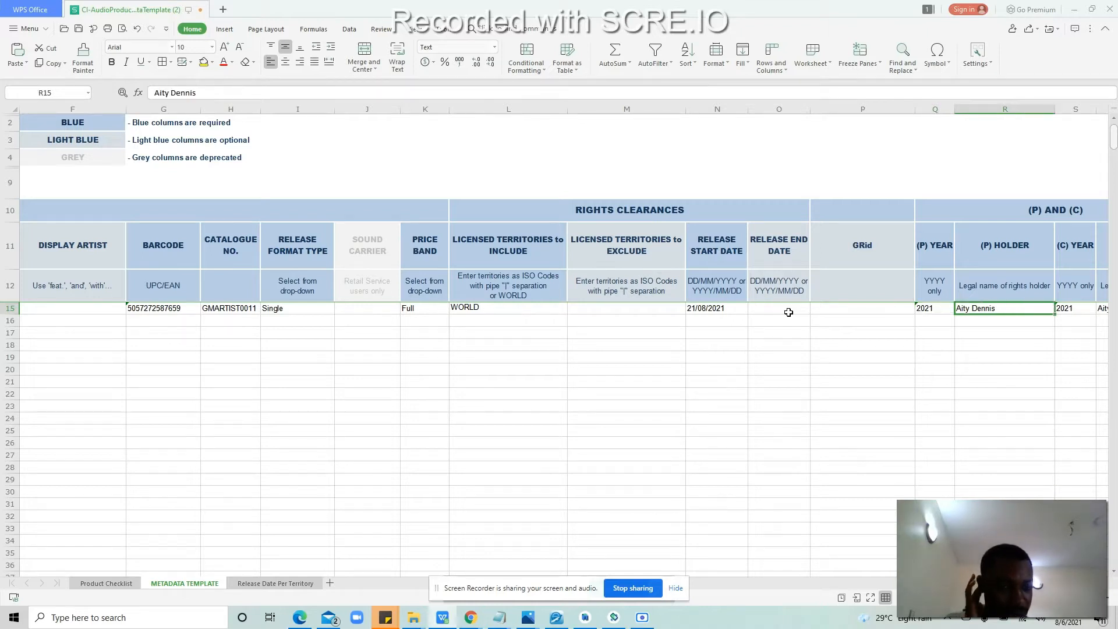
pyautogui.doubleClick(1014, 310)
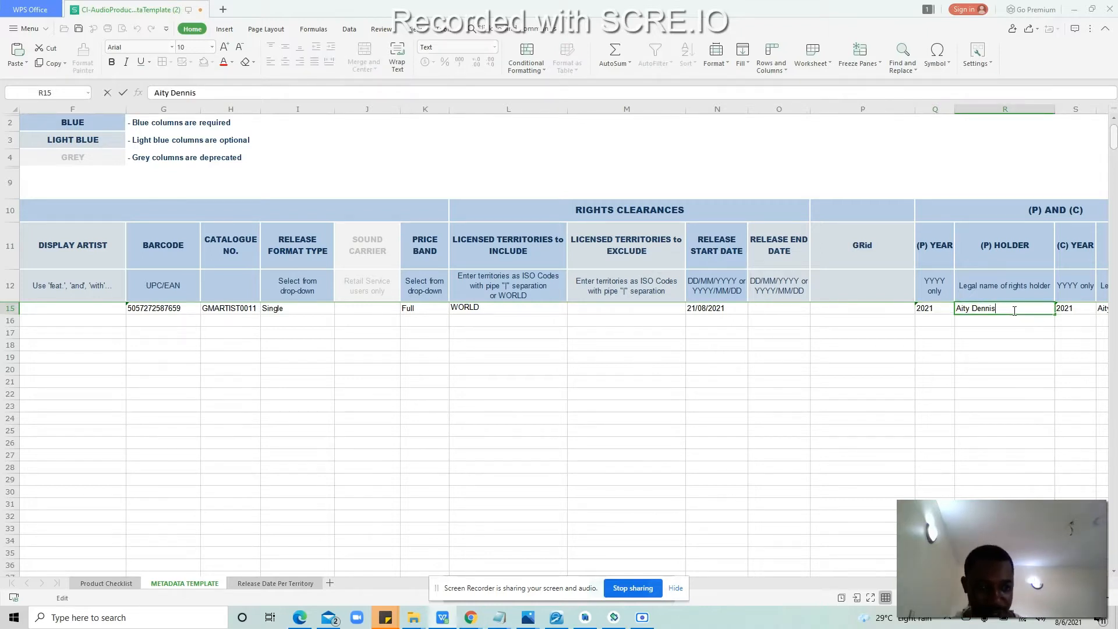
pyautogui.press('BackSpace')
pyautogui.press('BackSpace')
pyautogui.press('BackSpace')
pyautogui.press('BackSpace')
pyautogui.press('BackSpace')
pyautogui.press('BackSpace')
pyautogui.press('BackSpace')
pyautogui.press('BackSpace')
pyautogui.press('BackSpace')
pyautogui.press('BackSpace')
pyautogui.press('BackSpace')
pyautogui.write('Pastor Ozi')
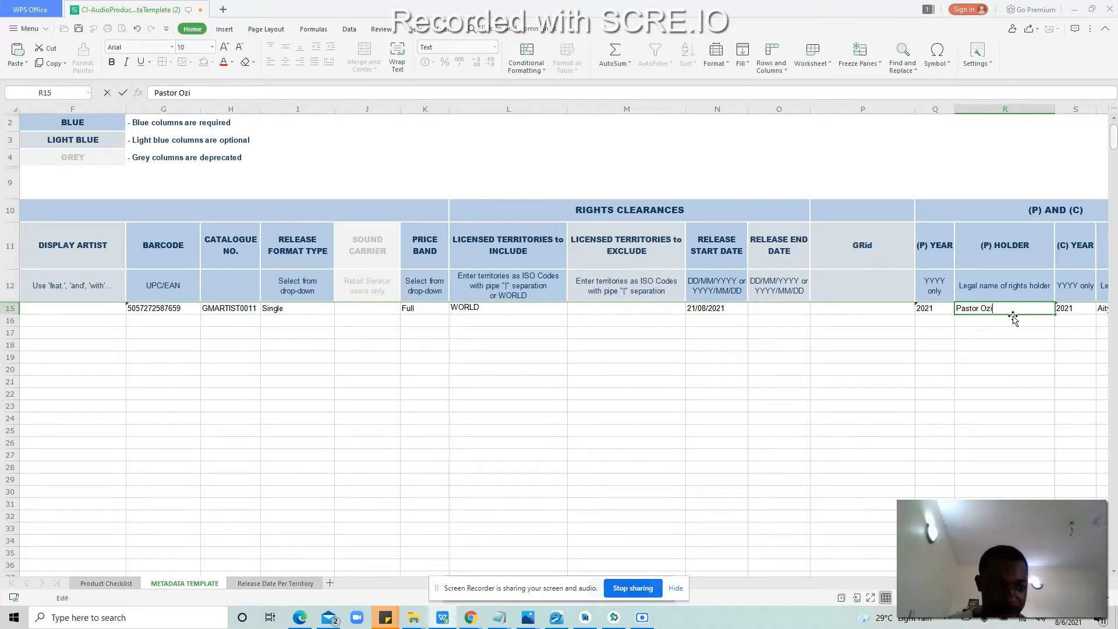
pyautogui.click(1015, 325)
# Step: Move across the (C) year cell S15 and start editing the (C) holder cell T15
pyautogui.press('Tab')
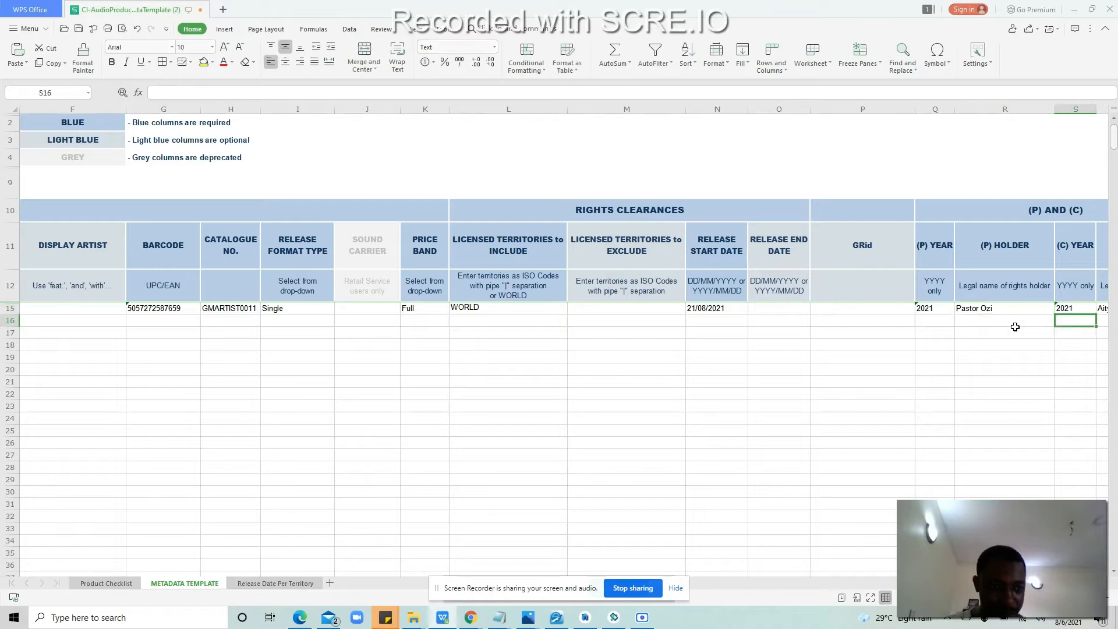
pyautogui.press('Up')
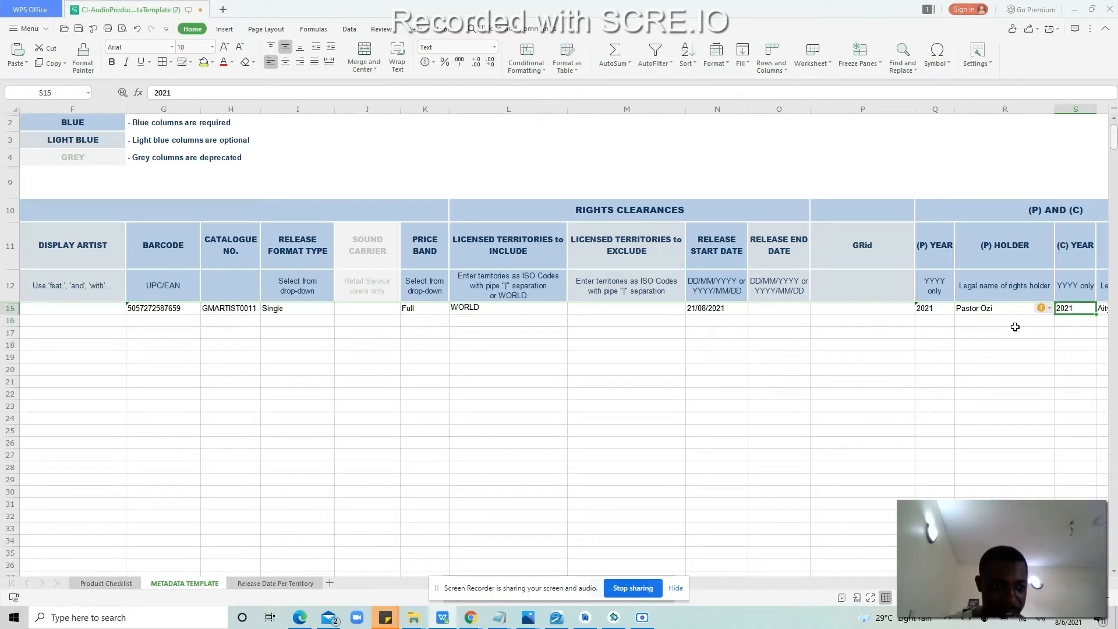
pyautogui.press('Tab')
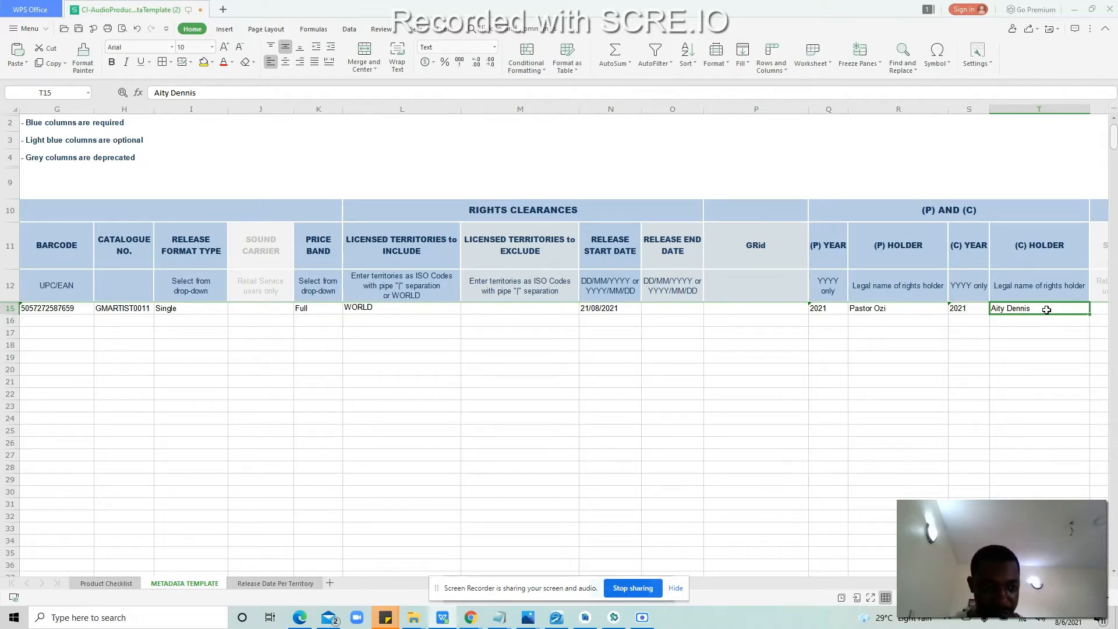
pyautogui.doubleClick(1046, 309)
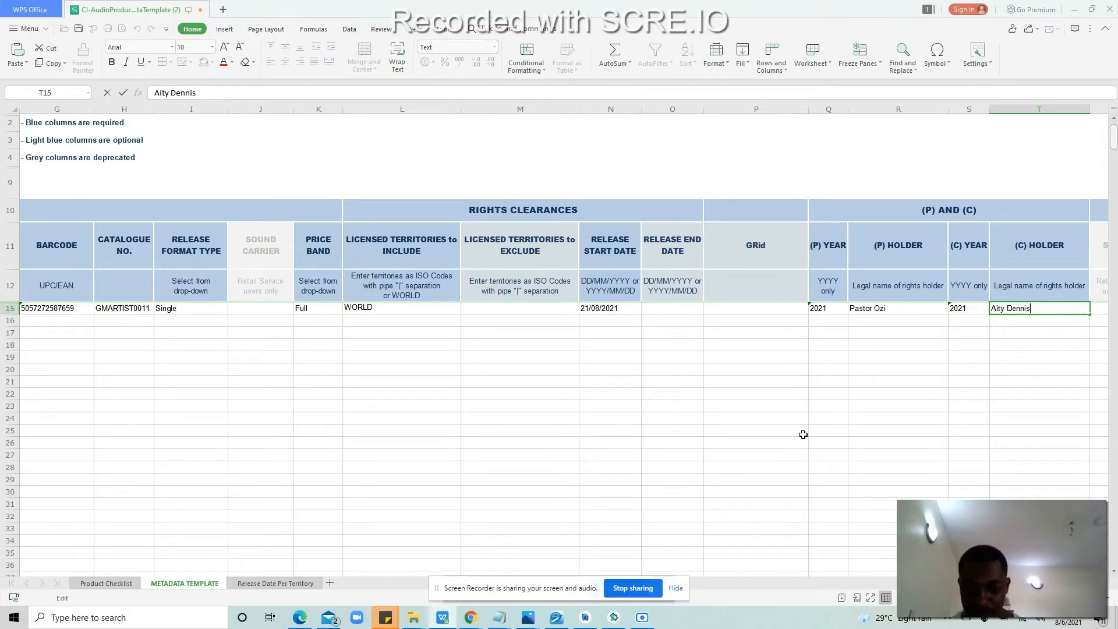
# Step: Copy 'Gospelminds Entertainment' from the (C) Line field on the Yivera release page
pyautogui.moveTo(470, 617)
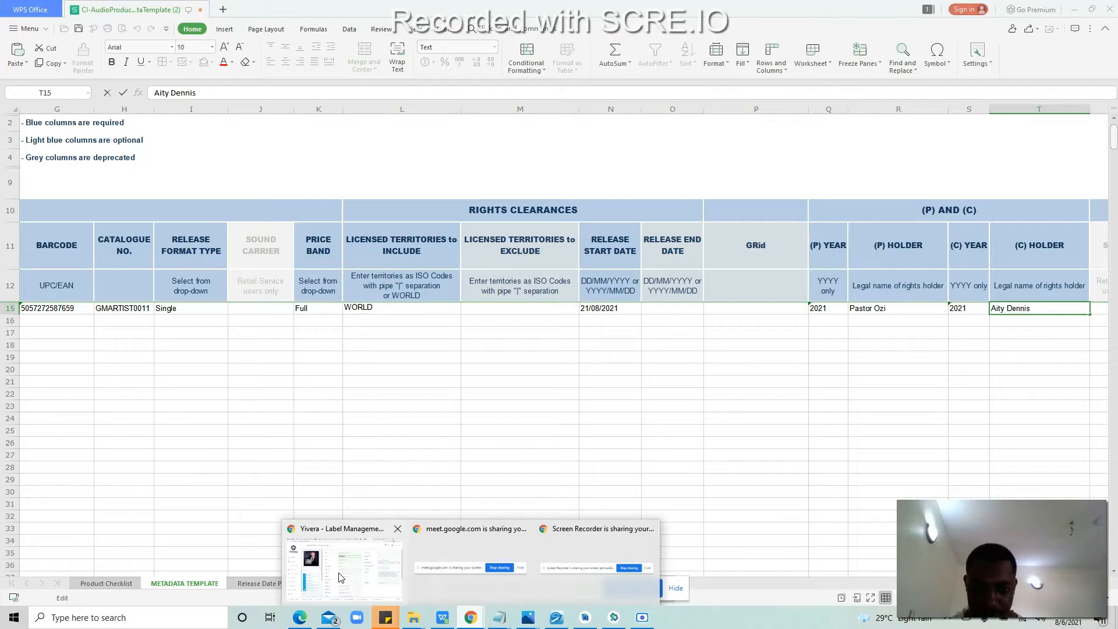
pyautogui.click(342, 578)
pyautogui.scroll(-1, 1116, 263)
pyautogui.scroll(-3, 1115, 263)
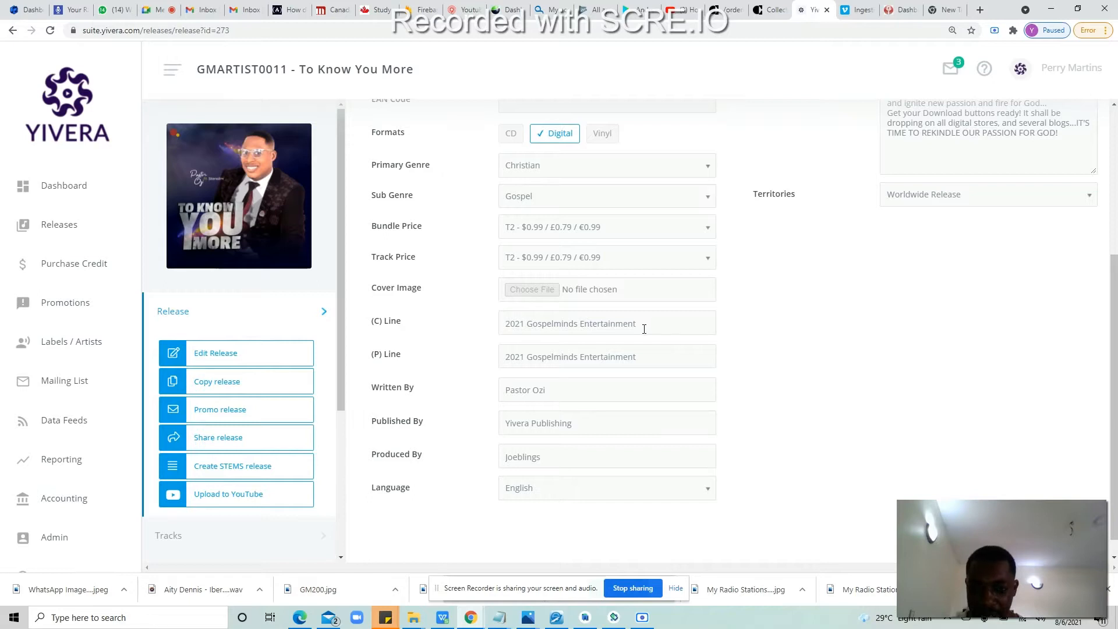
pyautogui.click(644, 325)
pyautogui.moveTo(636, 325); pyautogui.dragTo(527, 325)
pyautogui.rightClick(536, 330)
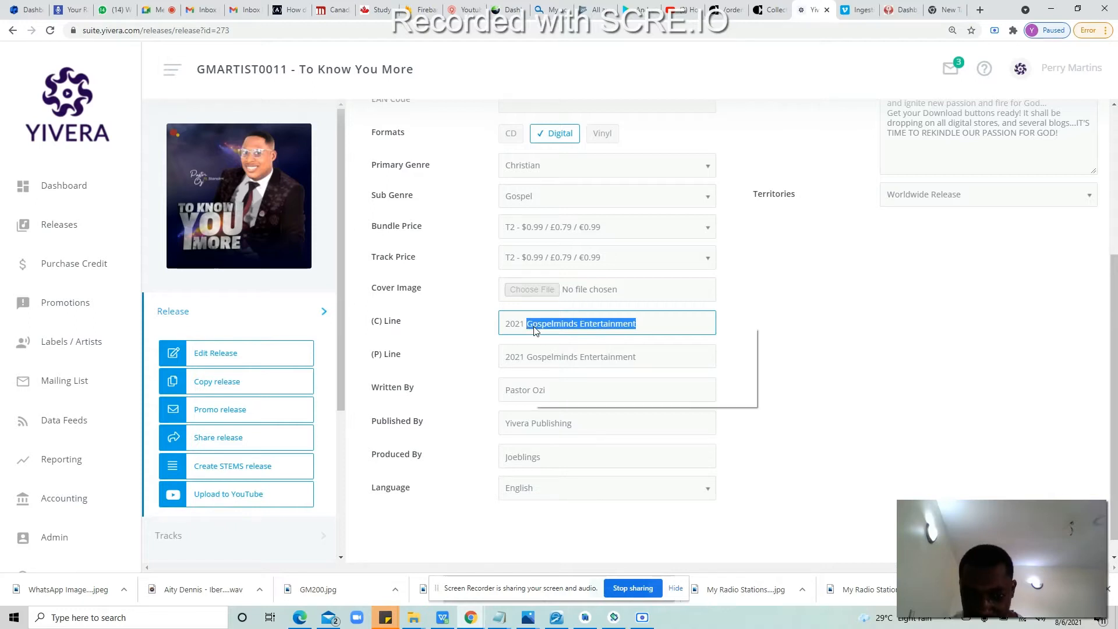
pyautogui.click(539, 334)
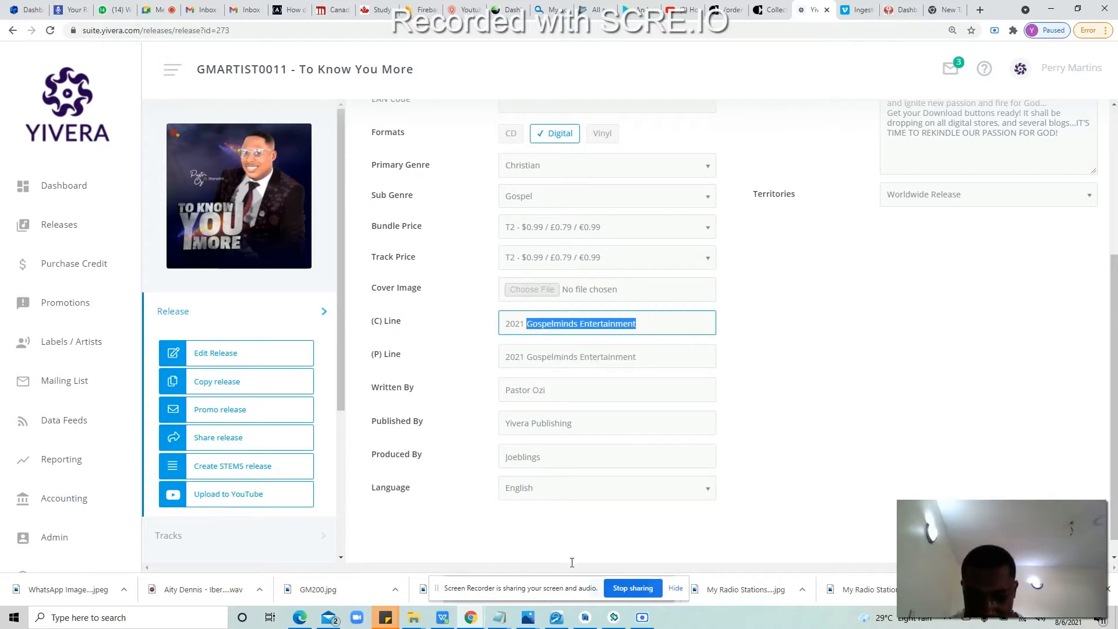
# Step: Switch back to the WPS metadata spreadsheet
pyautogui.click(471, 617)
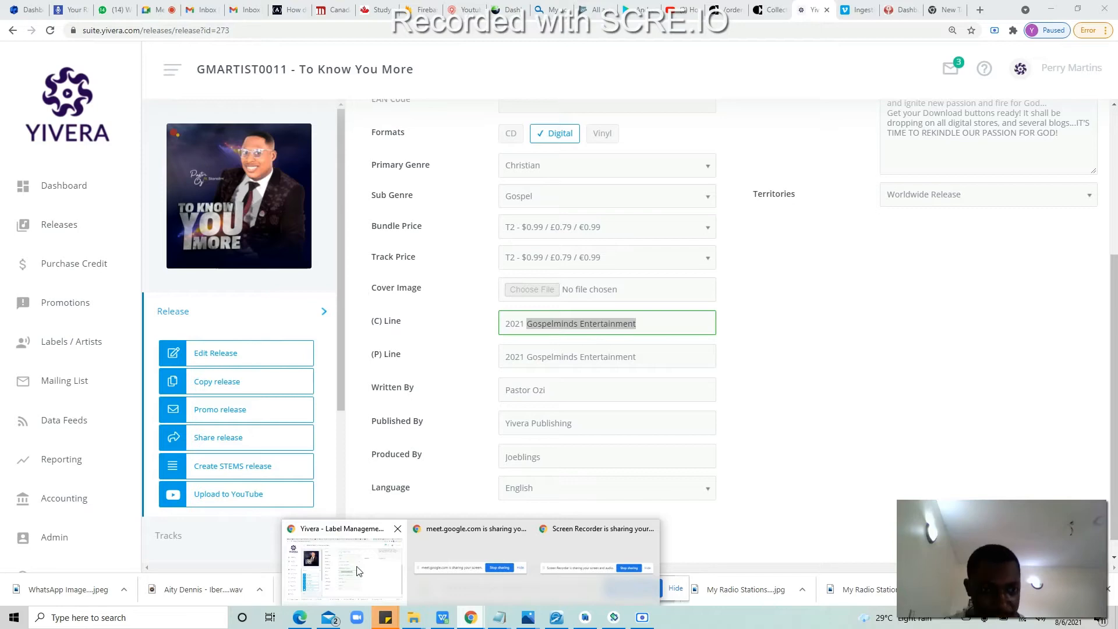
pyautogui.click(359, 571)
pyautogui.click(442, 617)
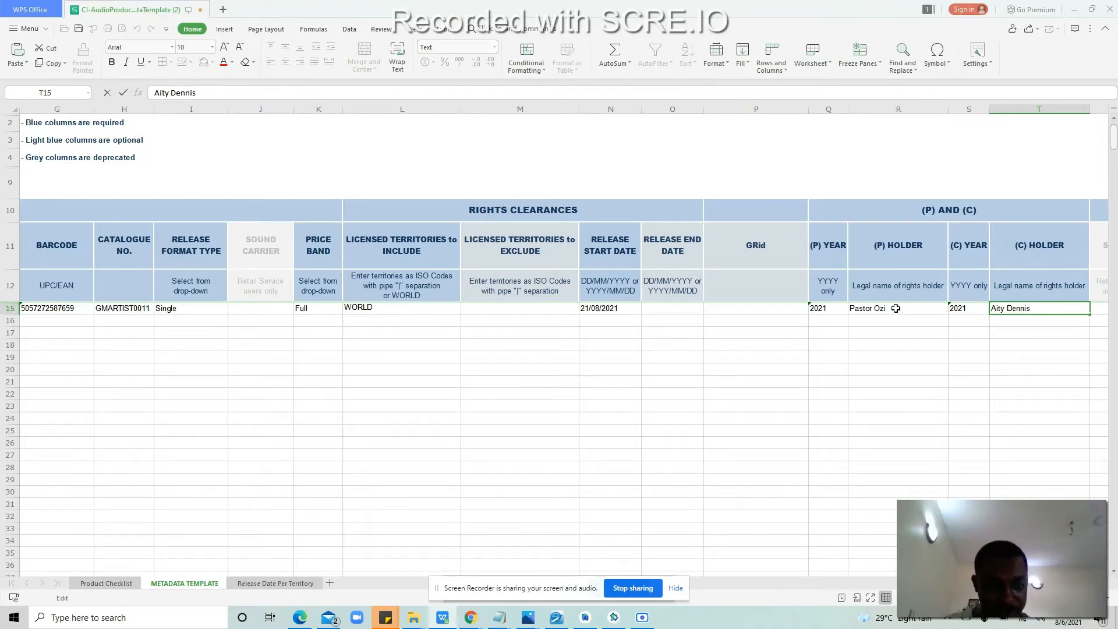
# Step: Clear R15, re-copy the (C) Line name, and paste 'Gospelminds Entertainment' as the (P) holder
pyautogui.doubleClick(895, 308)
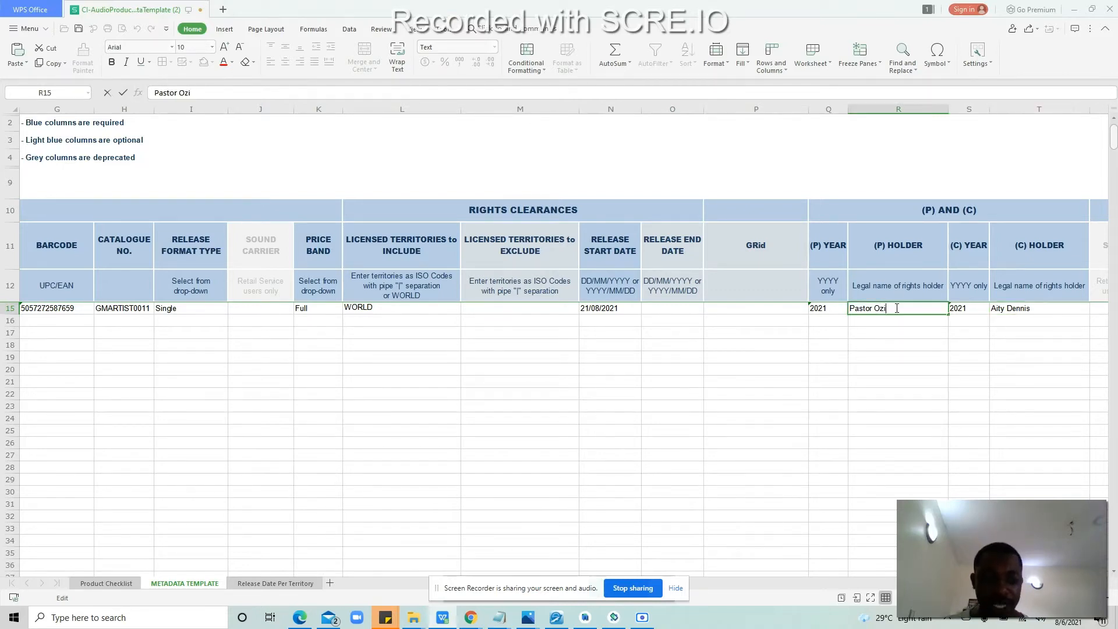
pyautogui.press('BackSpace')
pyautogui.press('BackSpace')
pyautogui.press('BackSpace')
pyautogui.press('BackSpace')
pyautogui.press('BackSpace')
pyautogui.press('BackSpace')
pyautogui.press('BackSpace')
pyautogui.press('BackSpace')
pyautogui.press('BackSpace')
pyautogui.press('BackSpace')
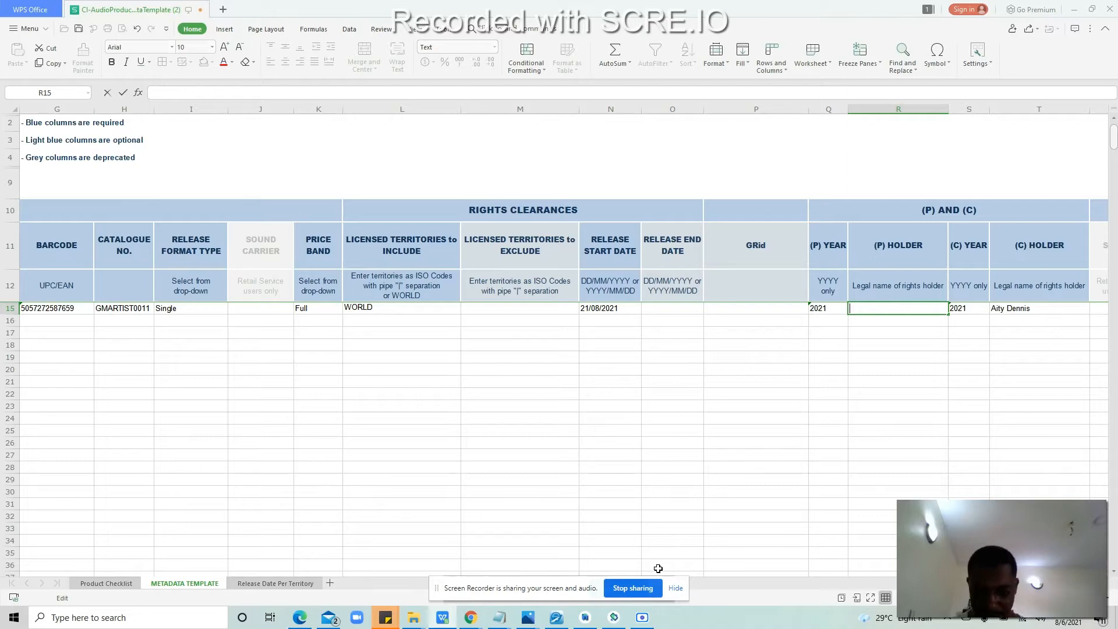
pyautogui.moveTo(478, 620)
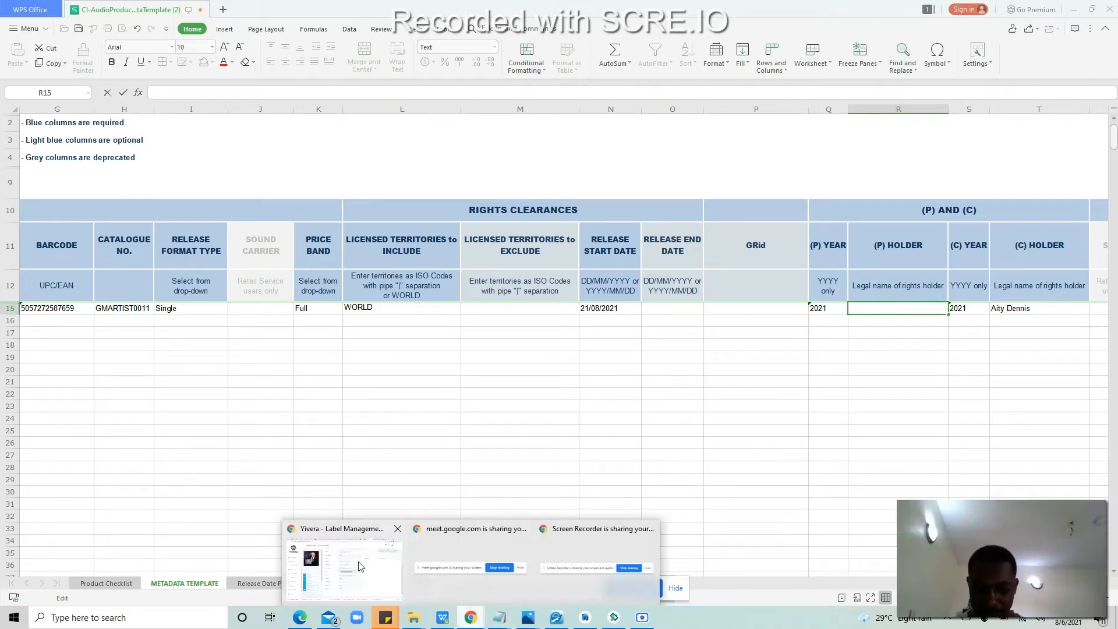
pyautogui.click(356, 568)
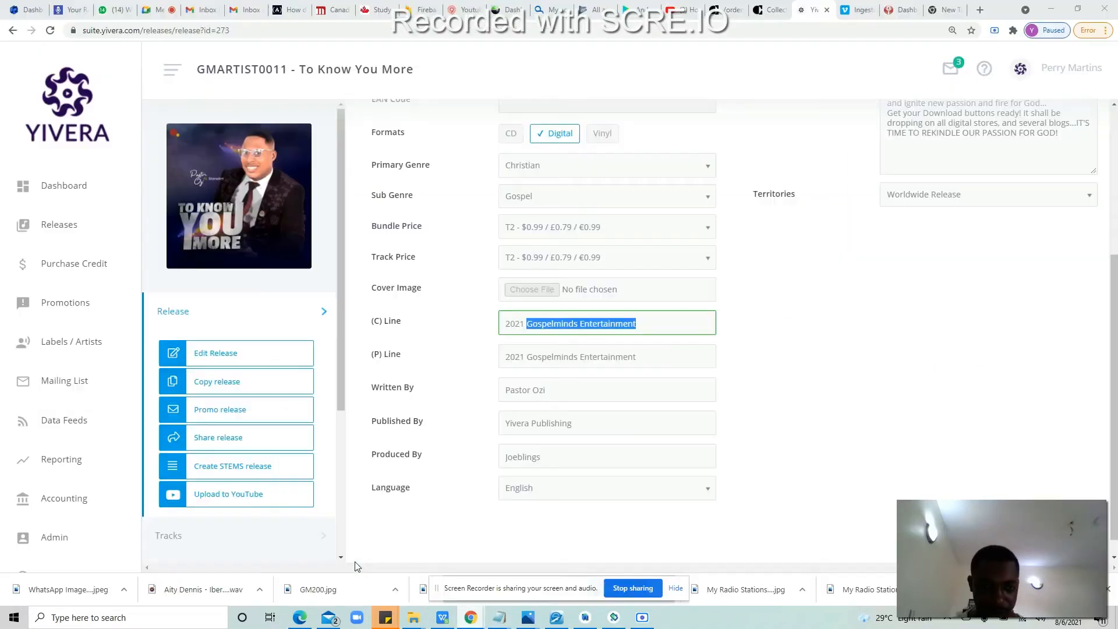
pyautogui.rightClick(581, 322)
pyautogui.click(599, 327)
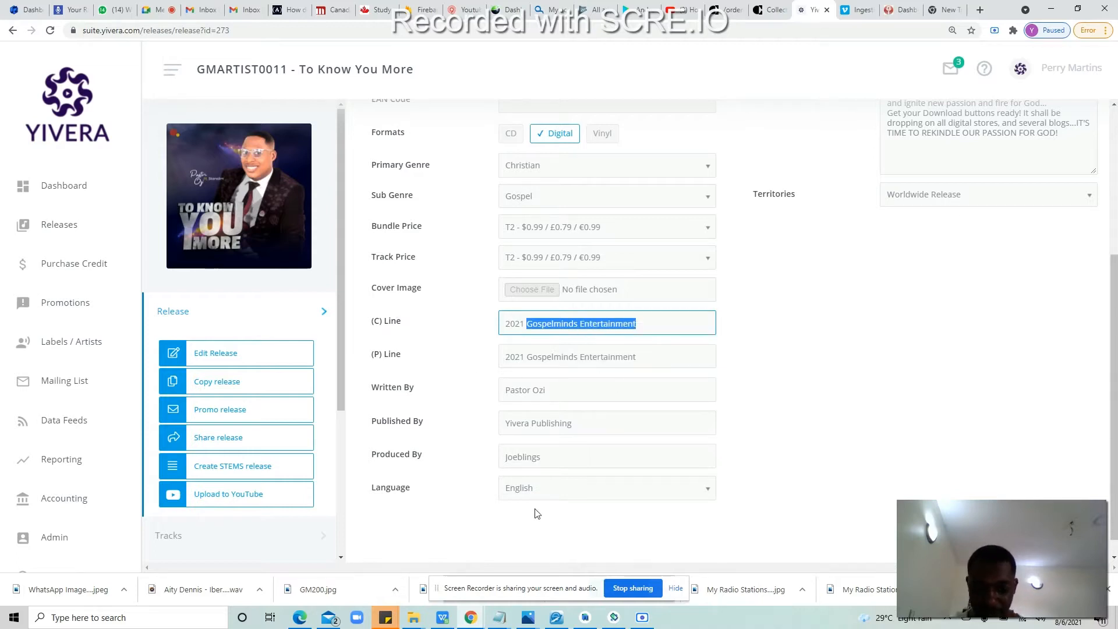
pyautogui.moveTo(440, 620)
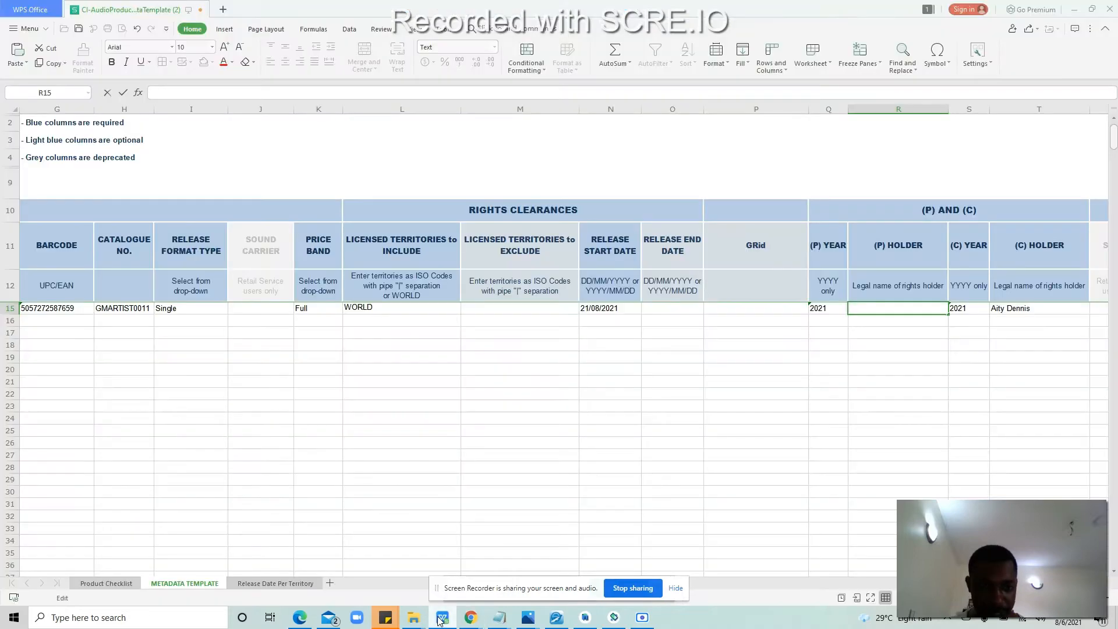
pyautogui.click(440, 620)
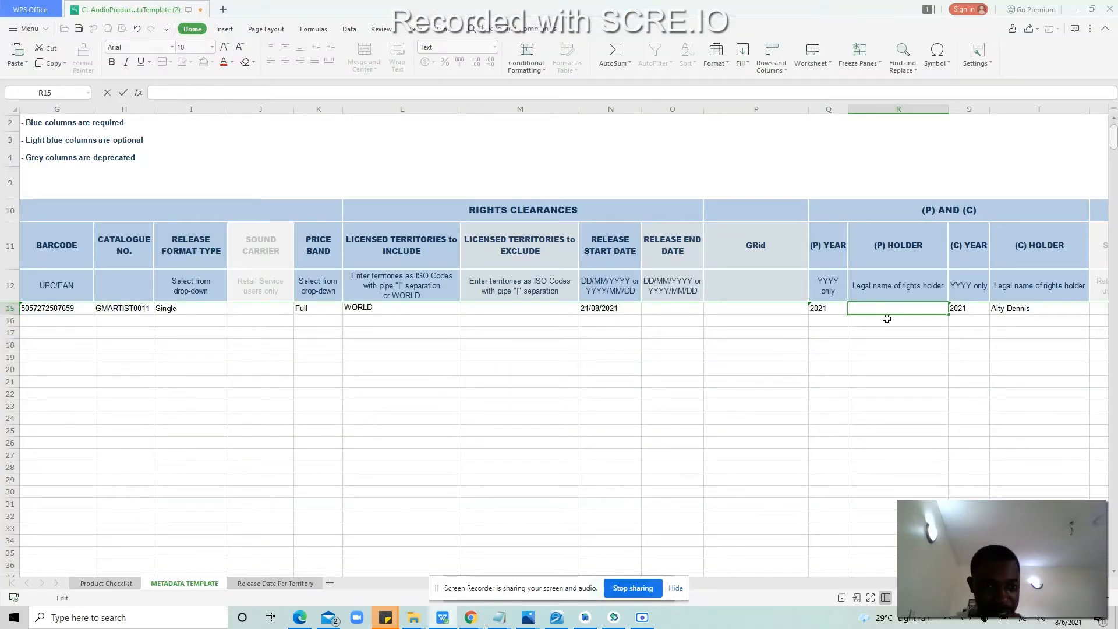
pyautogui.hotkey('ctrl', 'v')
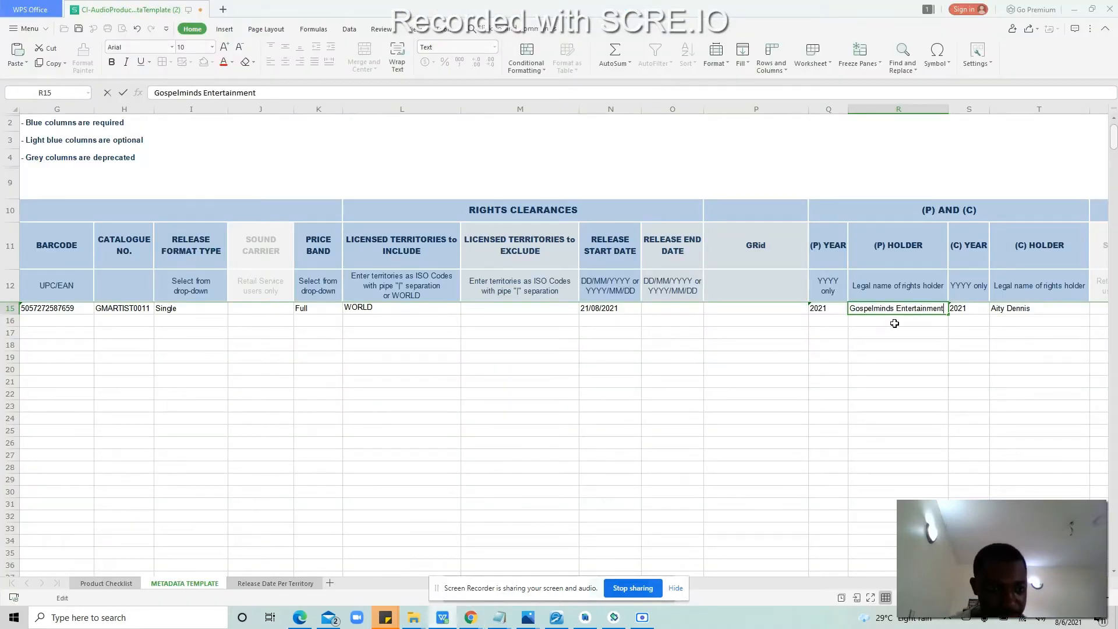
pyautogui.click(896, 325)
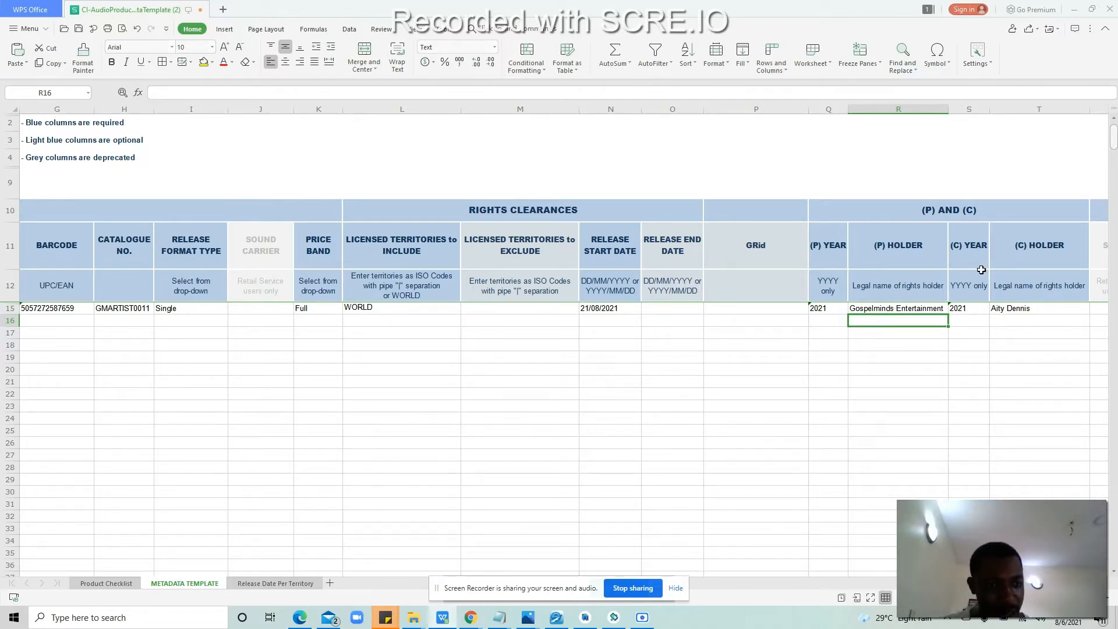
# Step: Paste 'Gospelminds Entertainment' as the (C) holder in T15, replacing the old name
pyautogui.doubleClick(1047, 312)
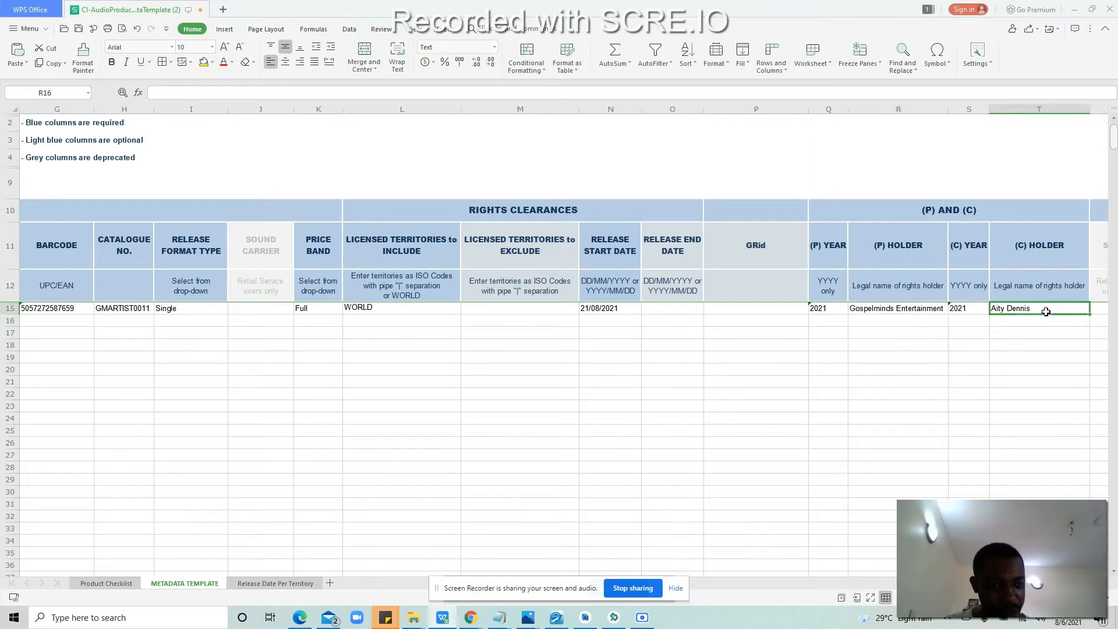
pyautogui.press('BackSpace')
pyautogui.press('BackSpace')
pyautogui.press('BackSpace')
pyautogui.press('BackSpace')
pyautogui.press('BackSpace')
pyautogui.press('BackSpace')
pyautogui.press('BackSpace')
pyautogui.press('BackSpace')
pyautogui.press('BackSpace')
pyautogui.press('BackSpace')
pyautogui.press('BackSpace')
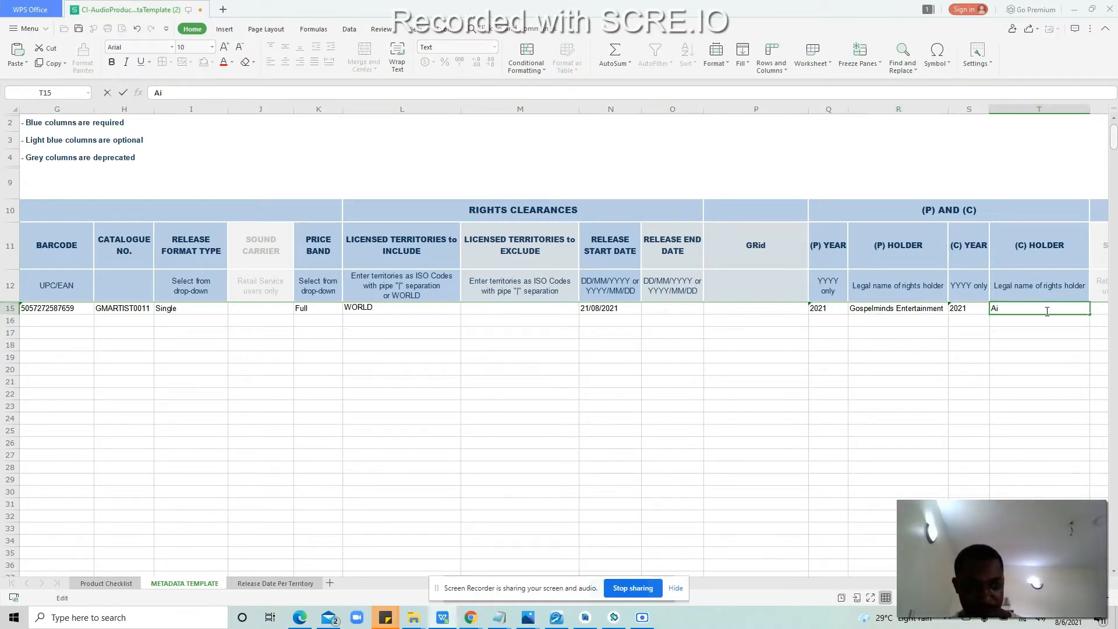
pyautogui.hotkey('ctrl', 'v')
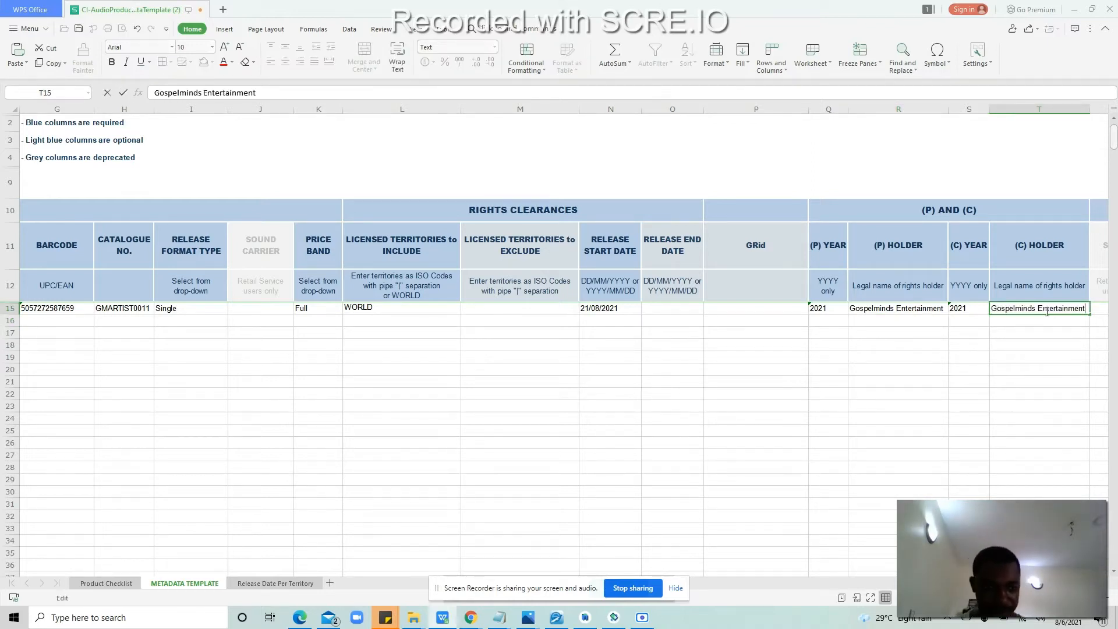
pyautogui.click(1040, 320)
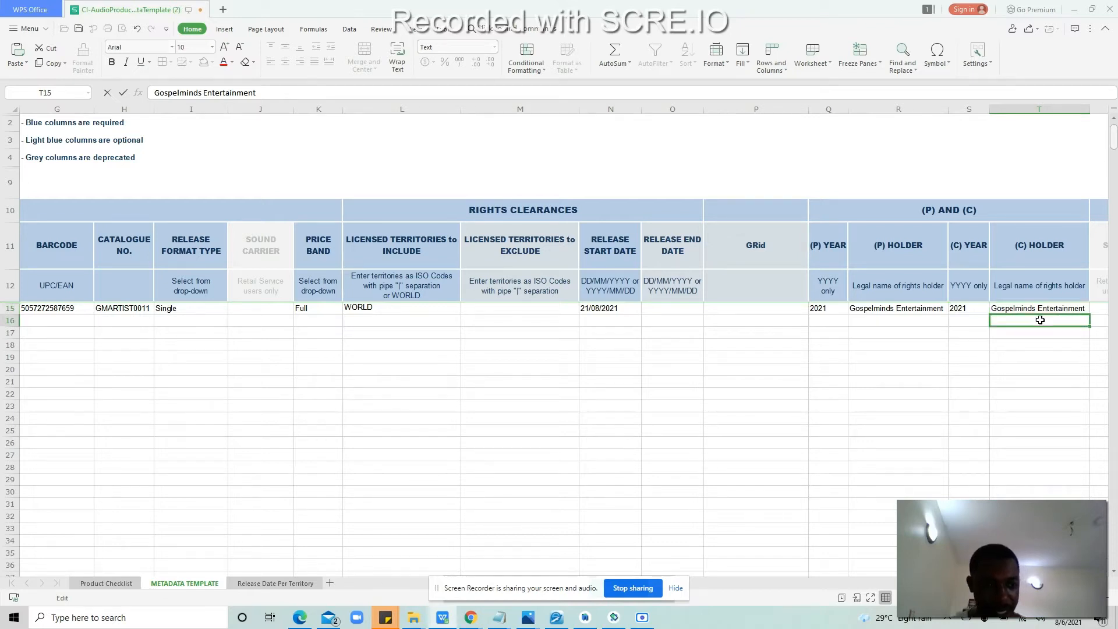
pyautogui.press('Tab')
pyautogui.press('Up')
pyautogui.press('Right')
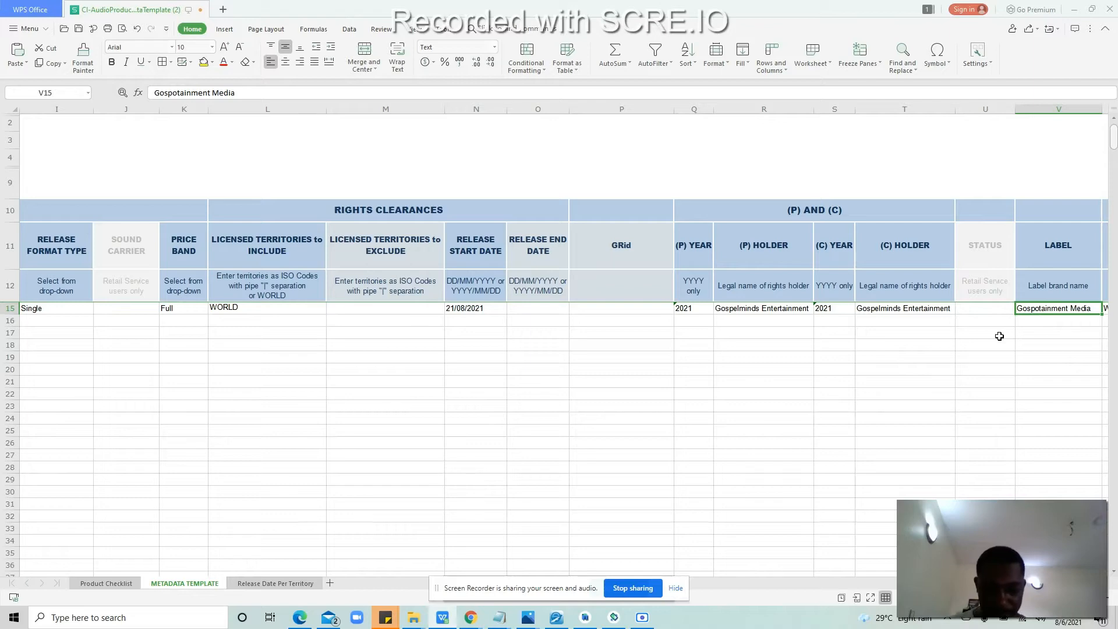
# Step: Check the label on the Yivera release page, then return to the spreadsheet
pyautogui.moveTo(475, 619)
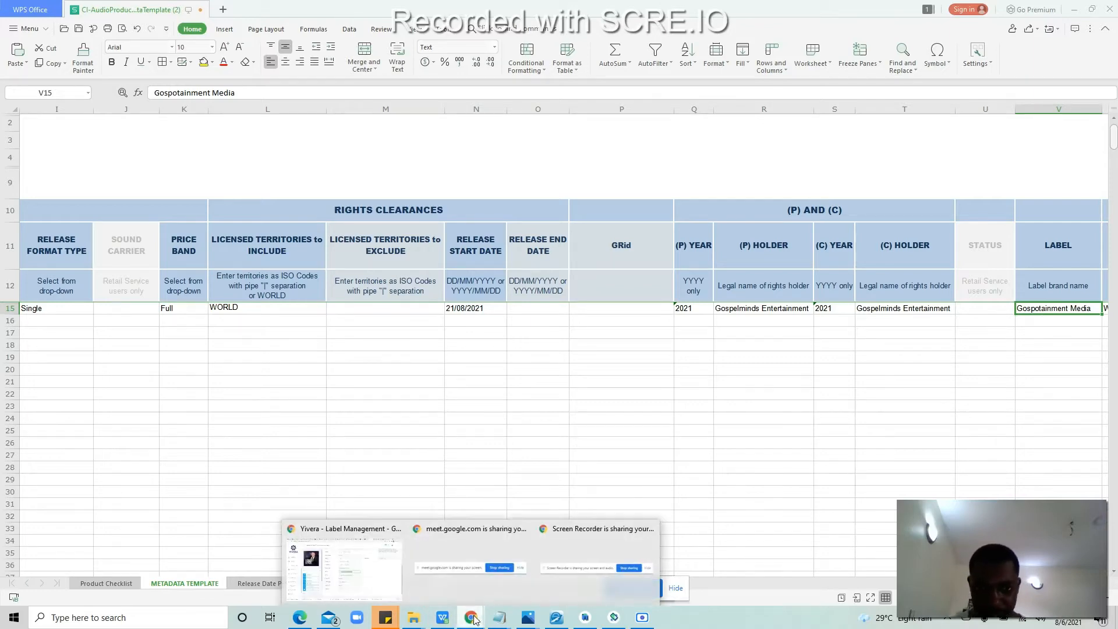
pyautogui.click(358, 561)
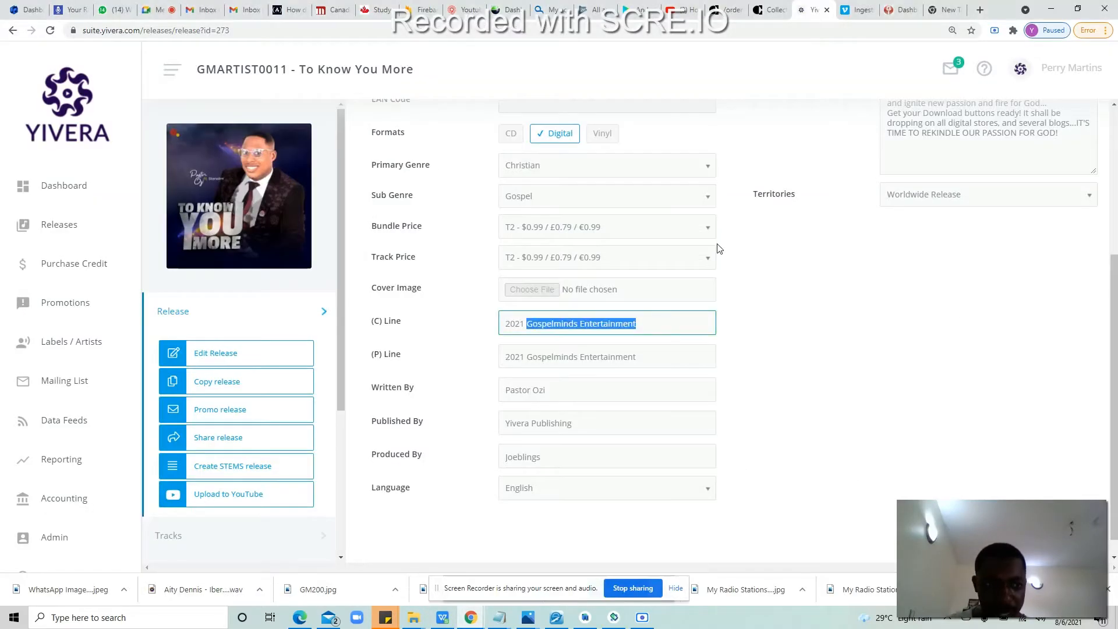
pyautogui.moveTo(1114, 339); pyautogui.dragTo(1114, 110)
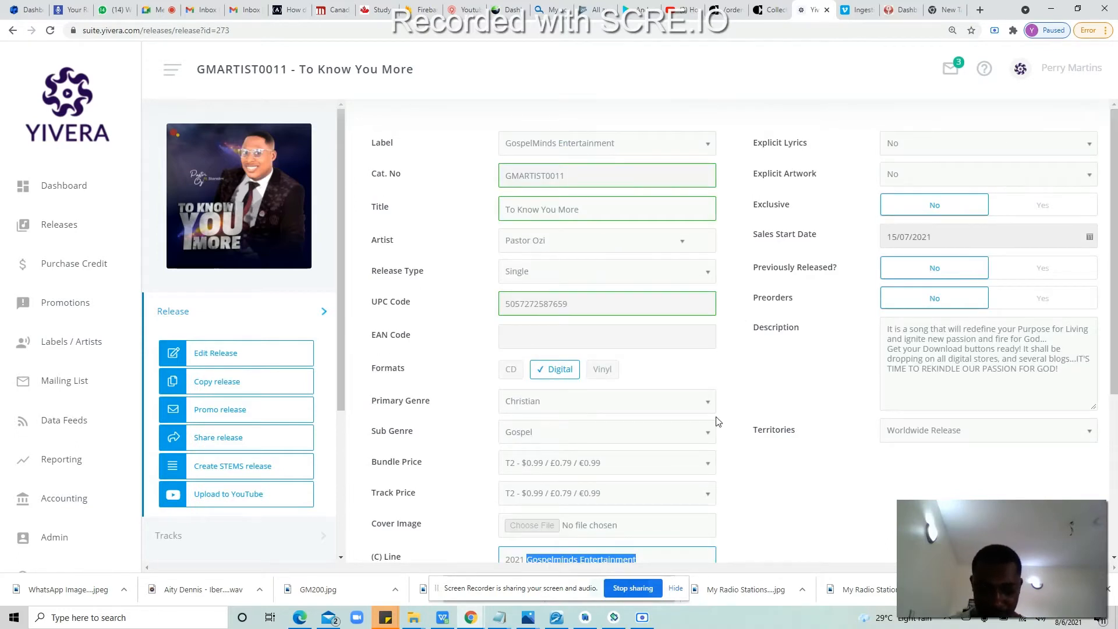
pyautogui.click(450, 616)
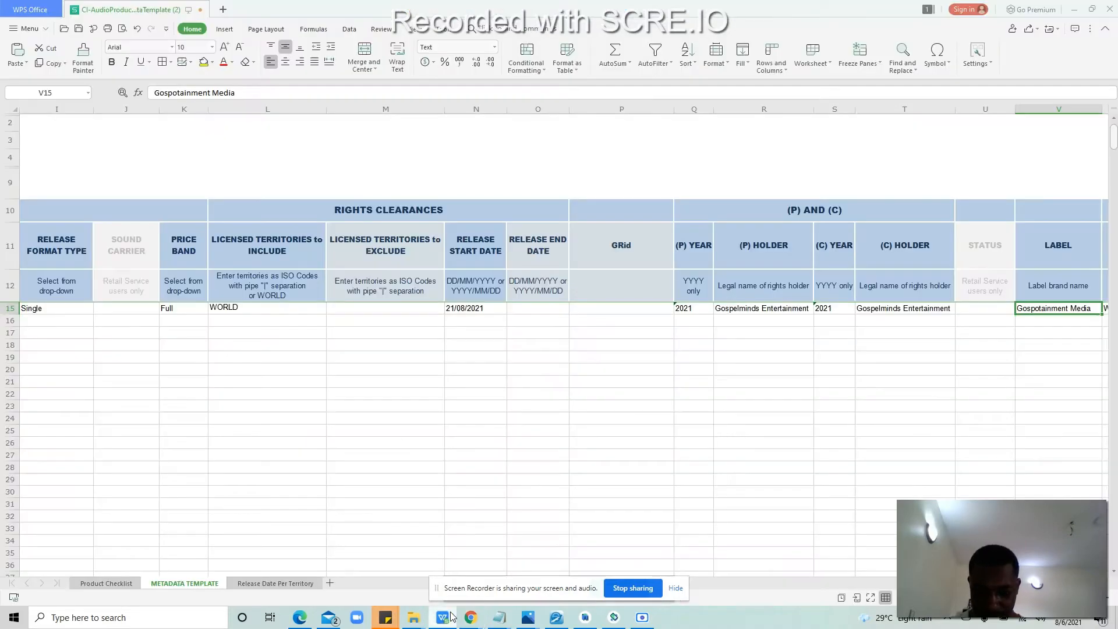
# Step: Overwrite V15's label Gospotainment Media with Gospelminds Entertainment, fixing the spacing
pyautogui.tripleClick(1090, 306)
pyautogui.hotkey('ctrl', 'v')
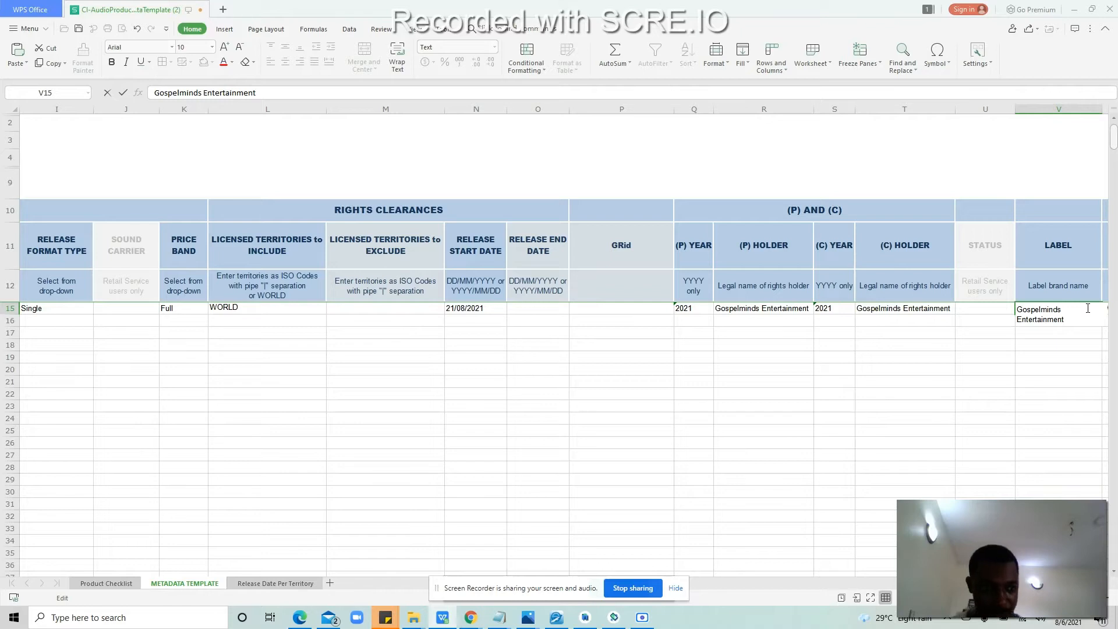
pyautogui.click(1087, 308)
pyautogui.press('BackSpace')
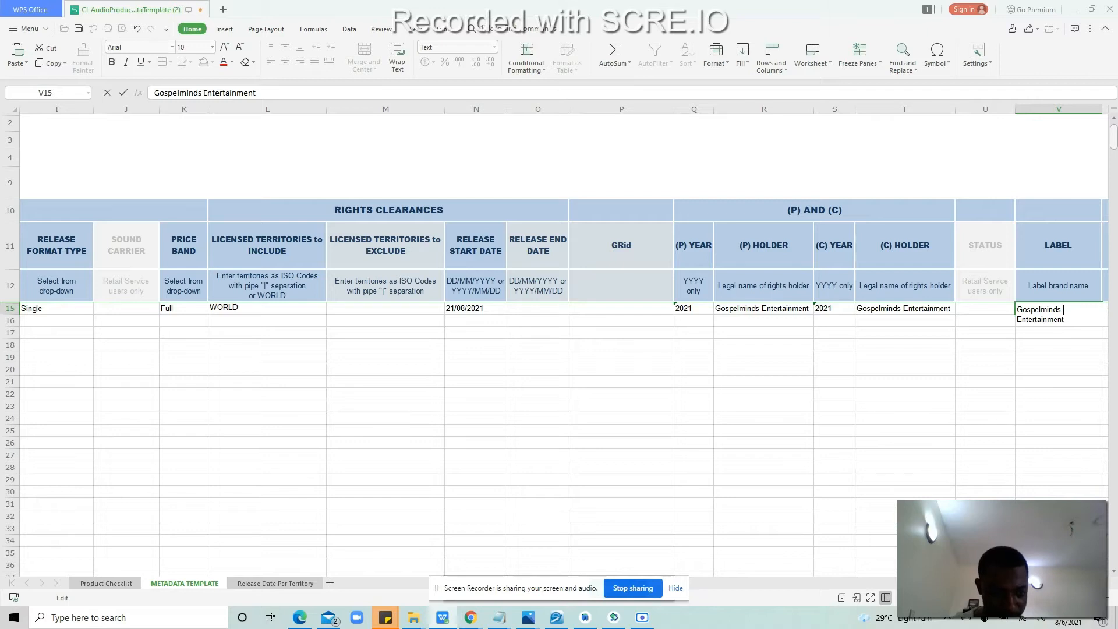
pyautogui.hscroll(4, 814, 298)
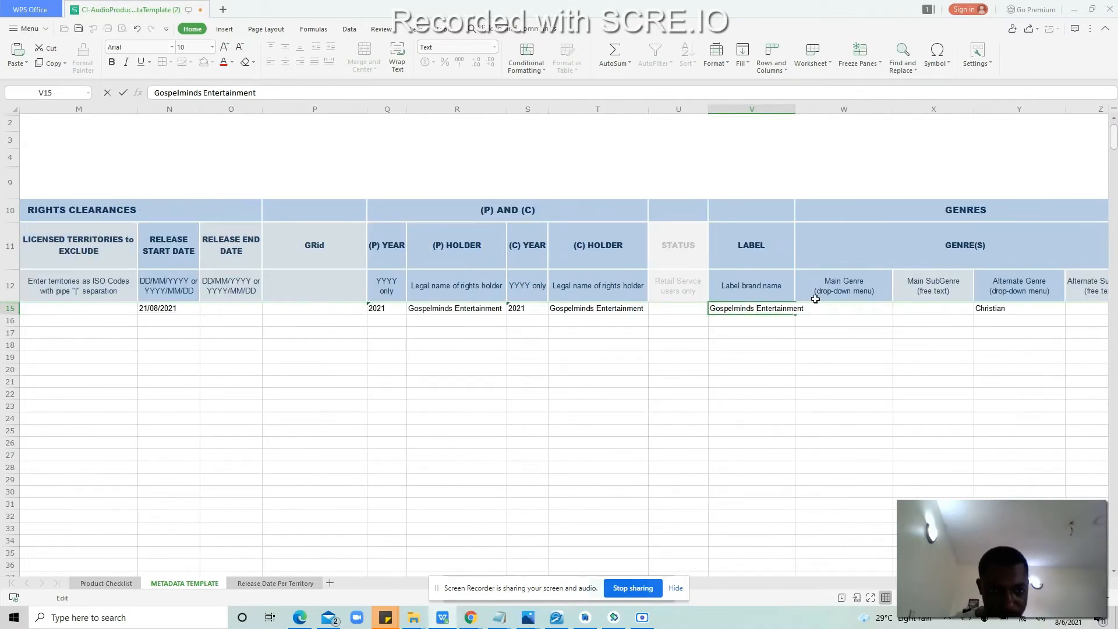
# Step: Commit the new label and choose Christian as the main genre in W15
pyautogui.click(853, 330)
pyautogui.click(855, 310)
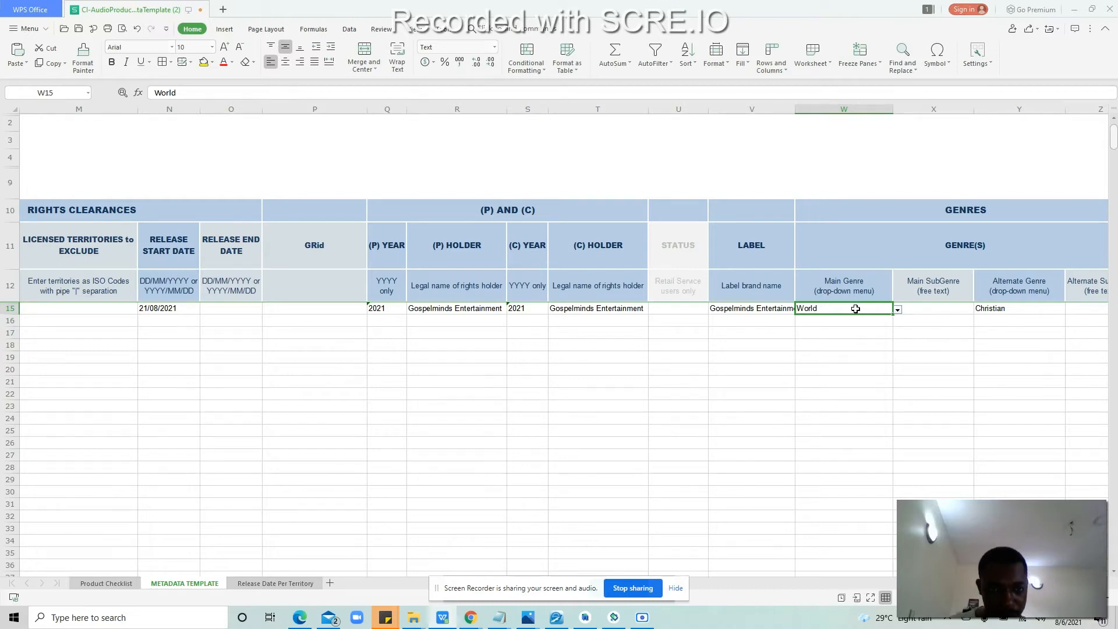
pyautogui.click(860, 380)
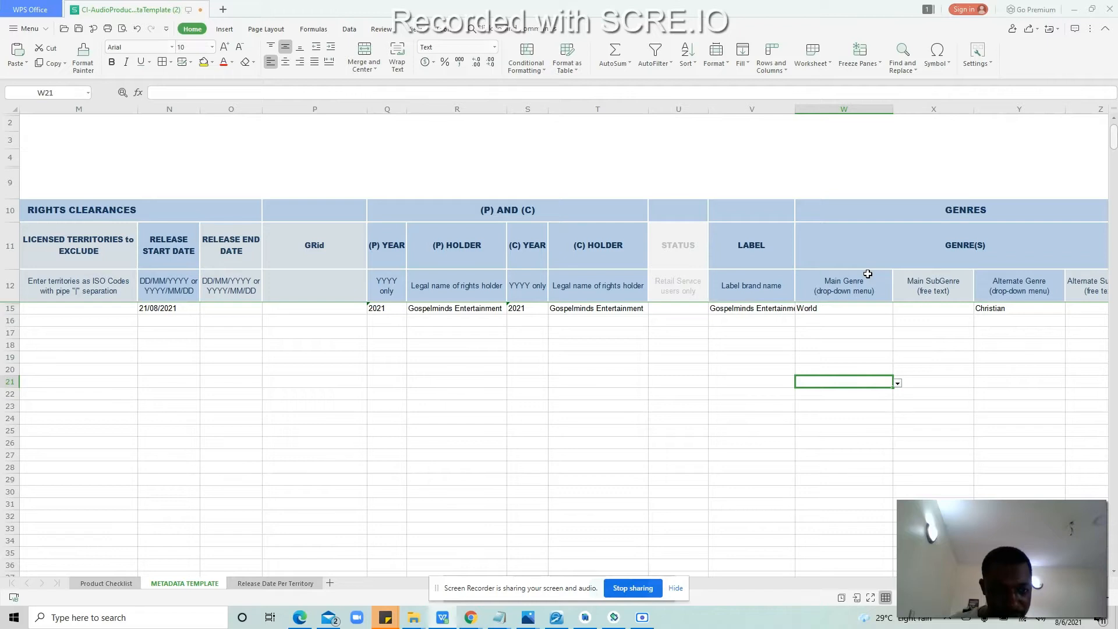
pyautogui.click(887, 308)
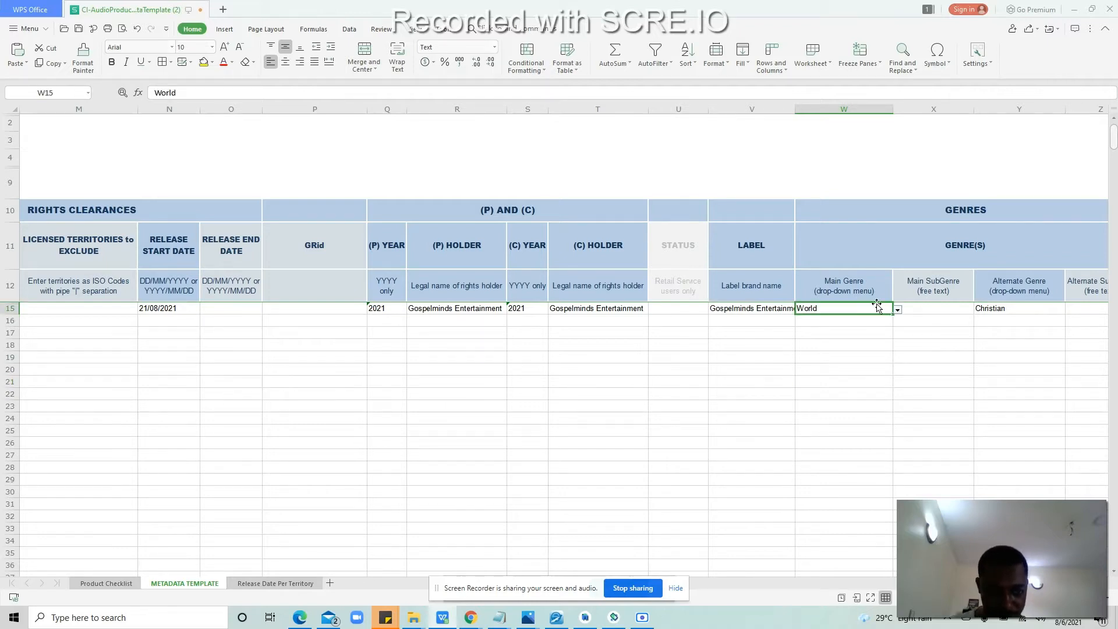
pyautogui.click(897, 310)
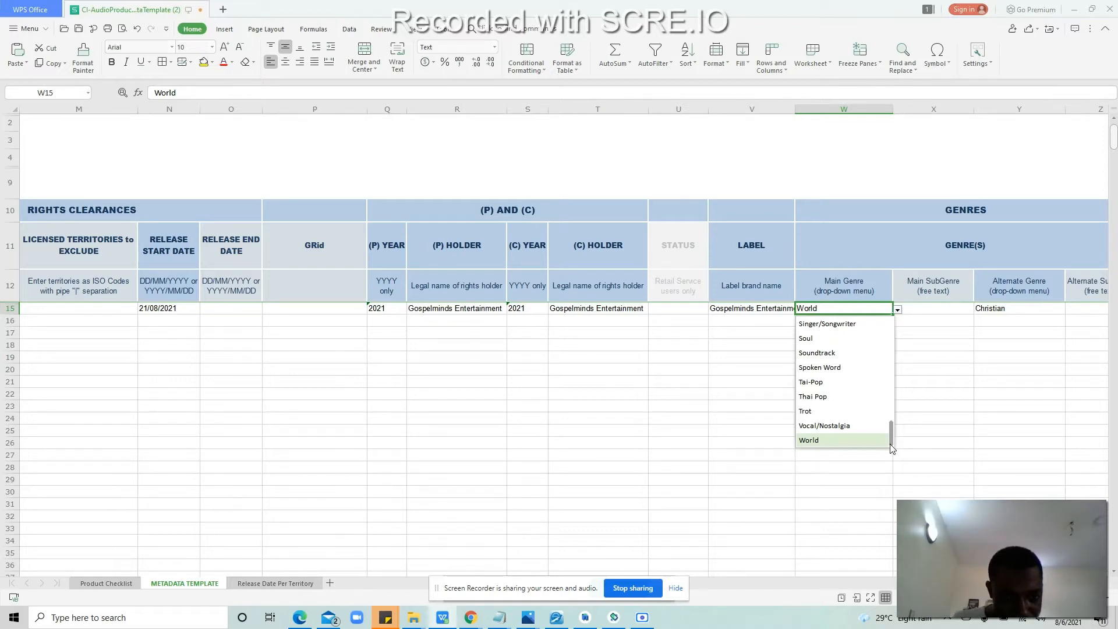
pyautogui.moveTo(890, 444); pyautogui.dragTo(887, 359)
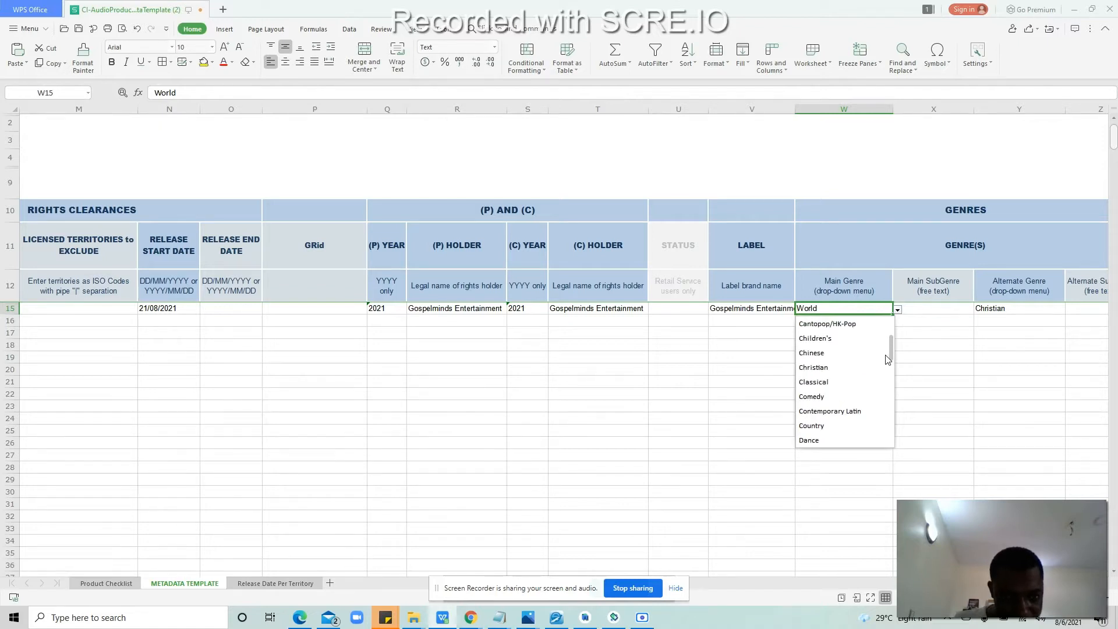
pyautogui.click(813, 367)
# Step: Check that the Y15 alternate genre list keeps Christian, then close it
pyautogui.click(928, 307)
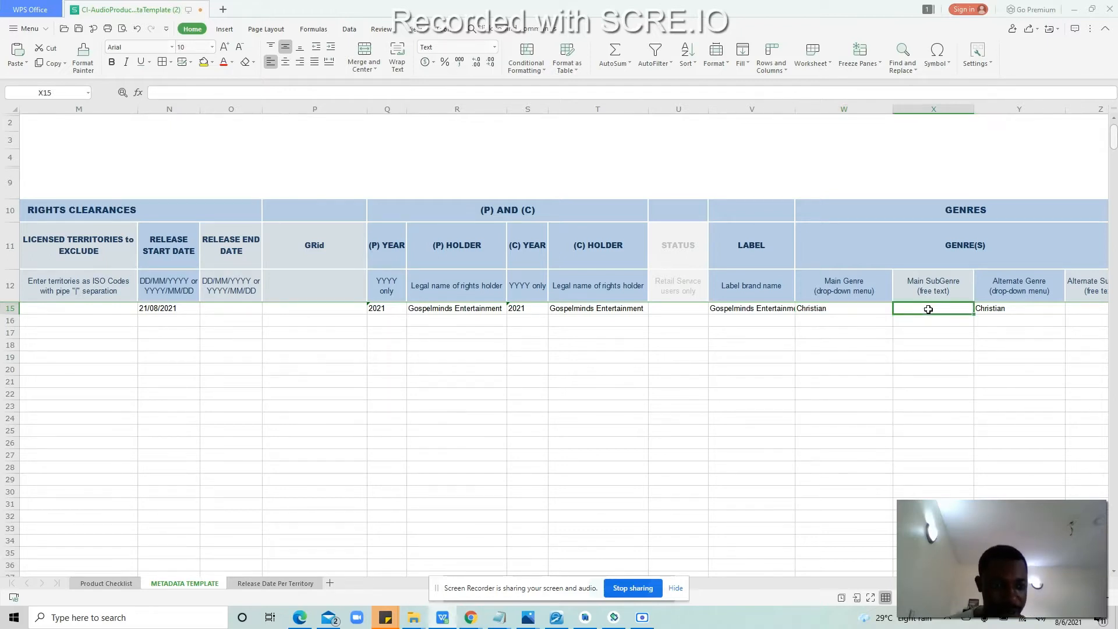
pyautogui.press('Right')
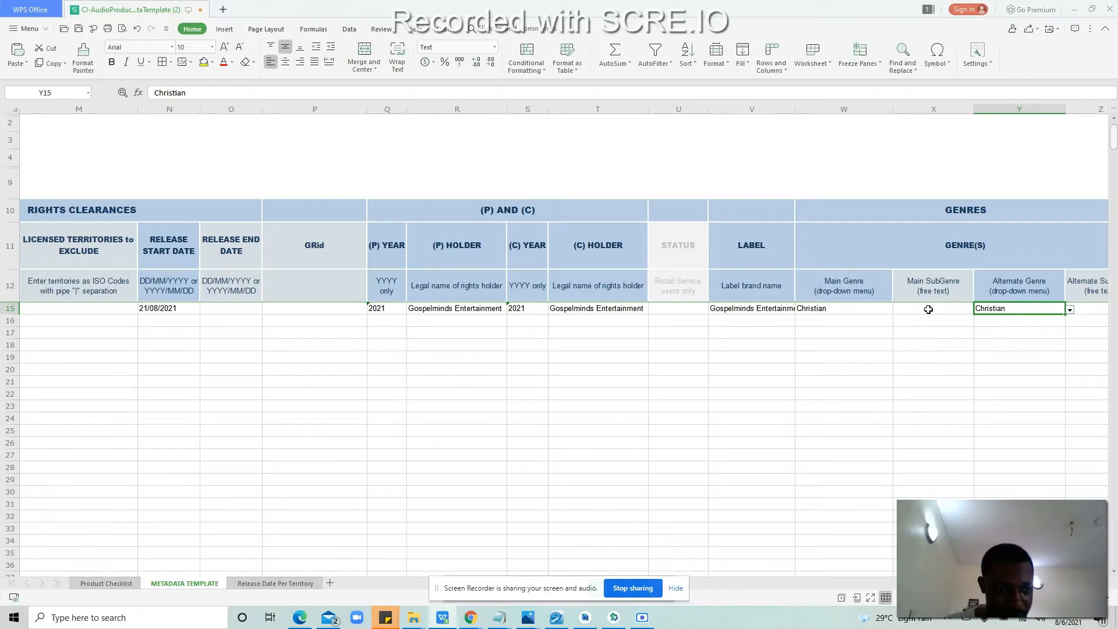
pyautogui.click(1070, 310)
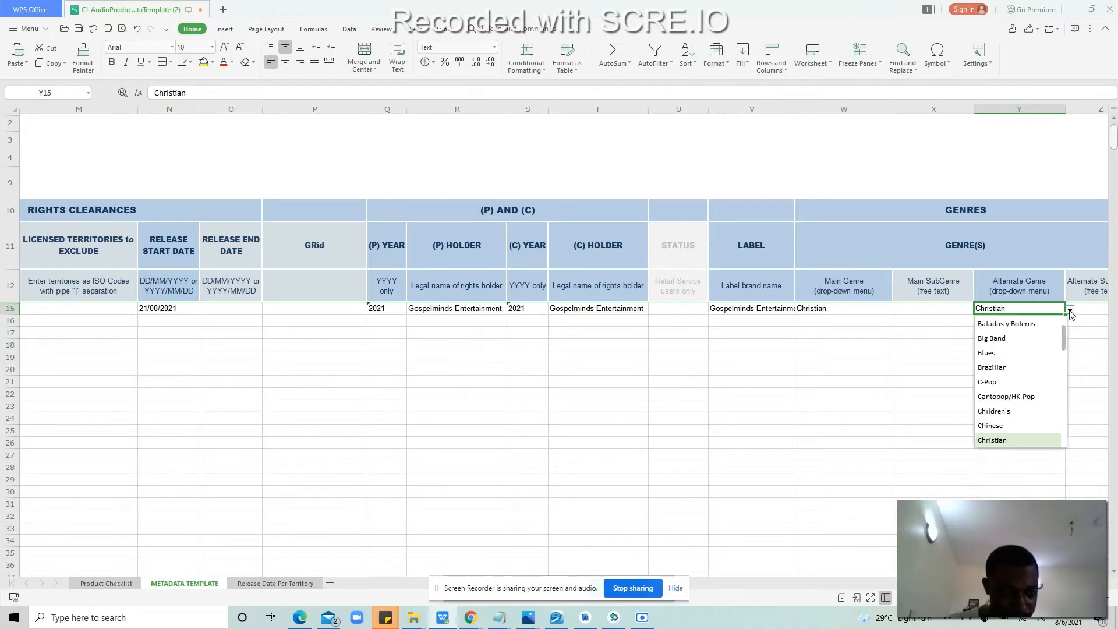
pyautogui.moveTo(1063, 330); pyautogui.dragTo(1065, 356)
pyautogui.click(1082, 344)
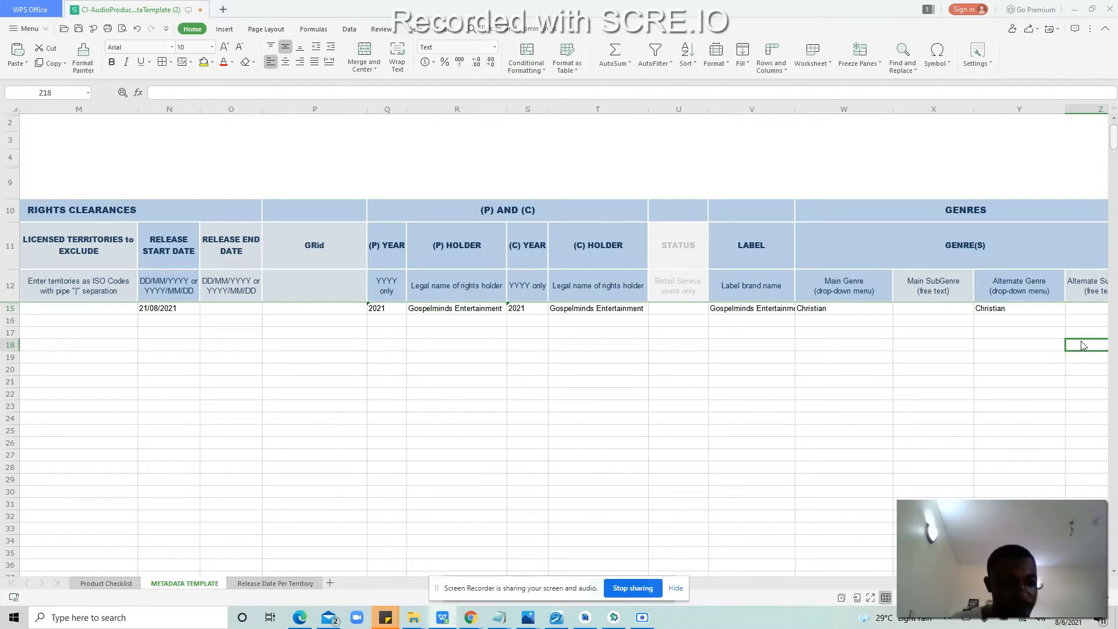
# Step: Review the Yivera release page, then return to the metadata spreadsheet
pyautogui.press('super+c')
pyautogui.click(471, 624)
pyautogui.click(373, 573)
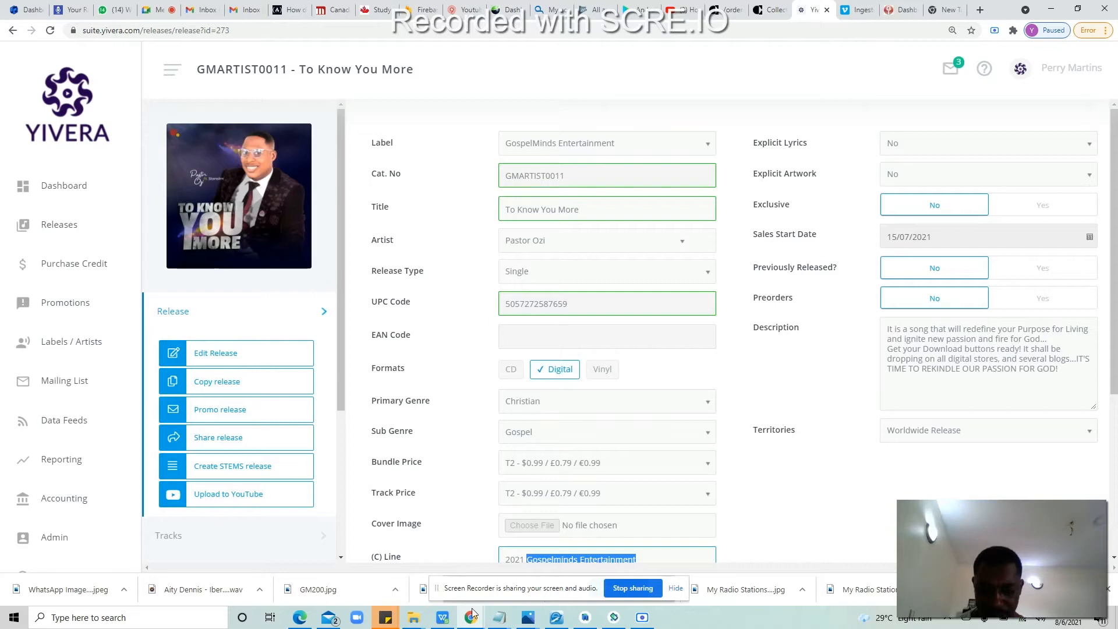
pyautogui.click(444, 620)
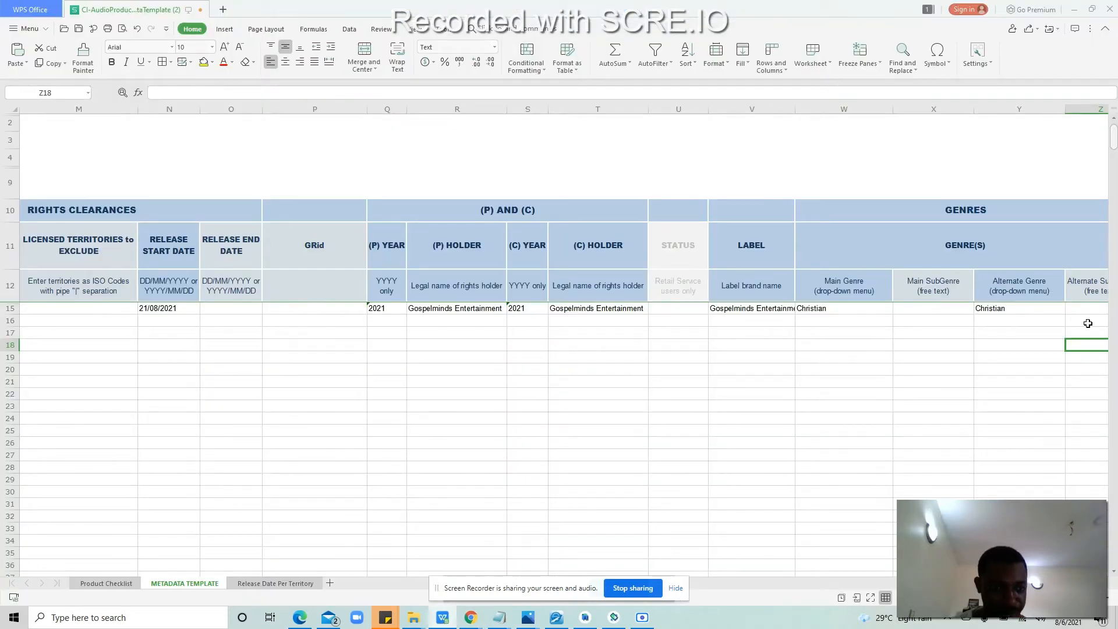
pyautogui.click(1033, 319)
# Step: Set row 15's Explicit Content to N from its drop-down
pyautogui.press('Tab')
pyautogui.press('Tab')
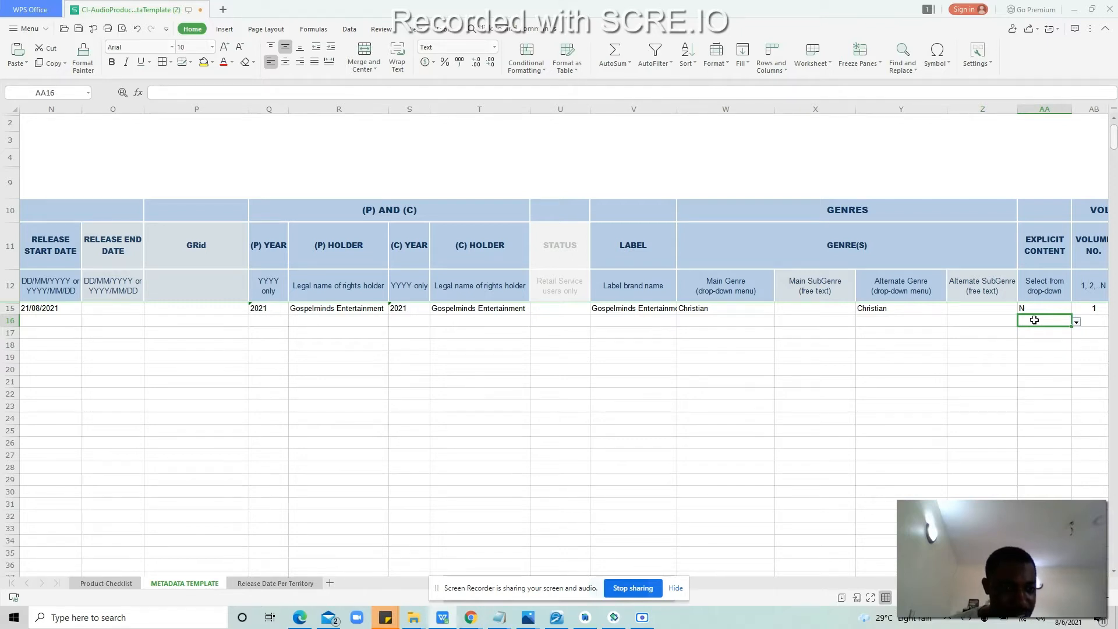
pyautogui.click(1044, 306)
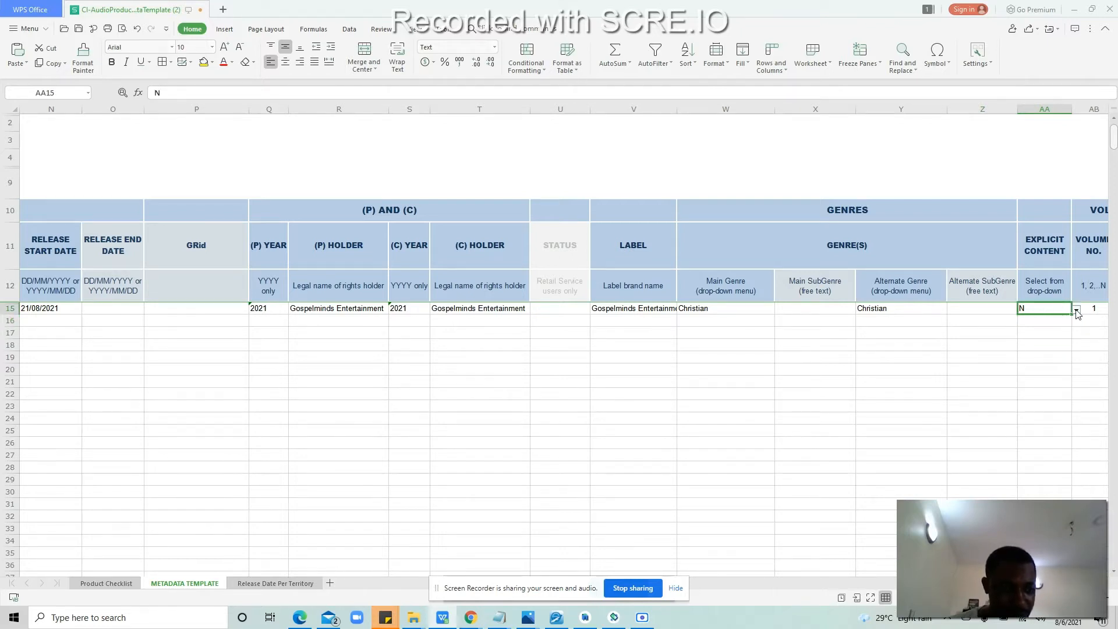
pyautogui.click(1076, 311)
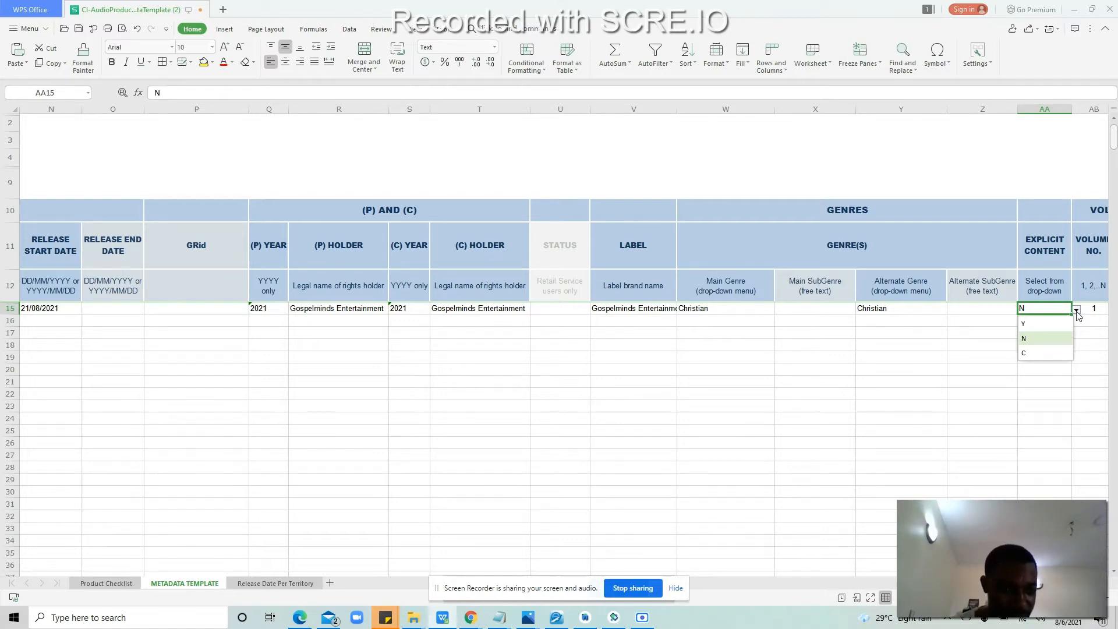
pyautogui.click(1076, 312)
pyautogui.click(1076, 312)
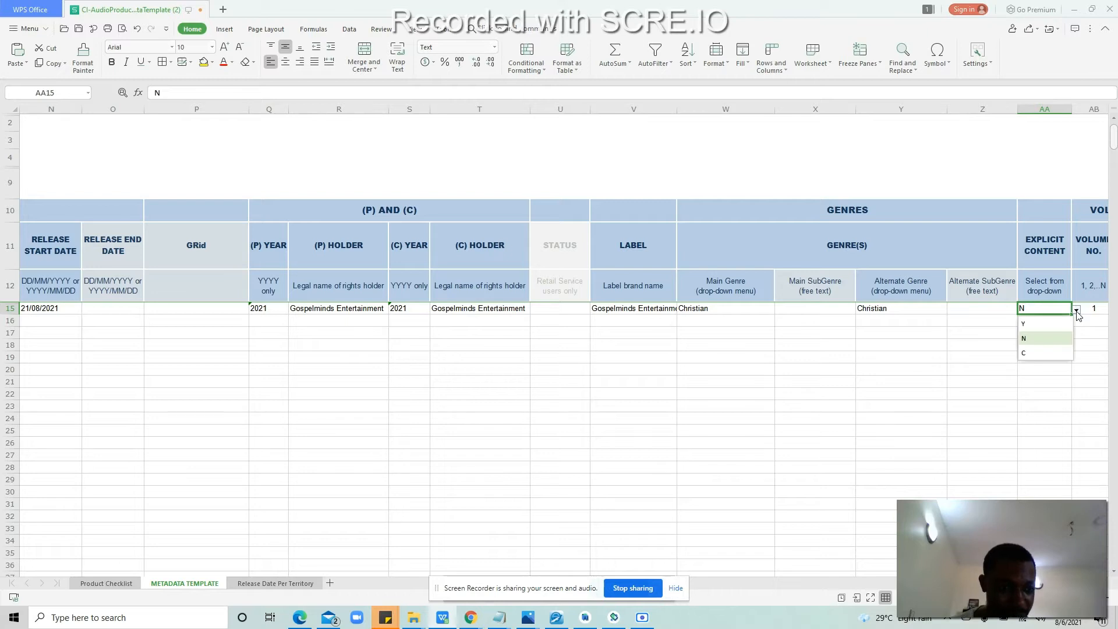
pyautogui.click(1057, 339)
pyautogui.click(1028, 316)
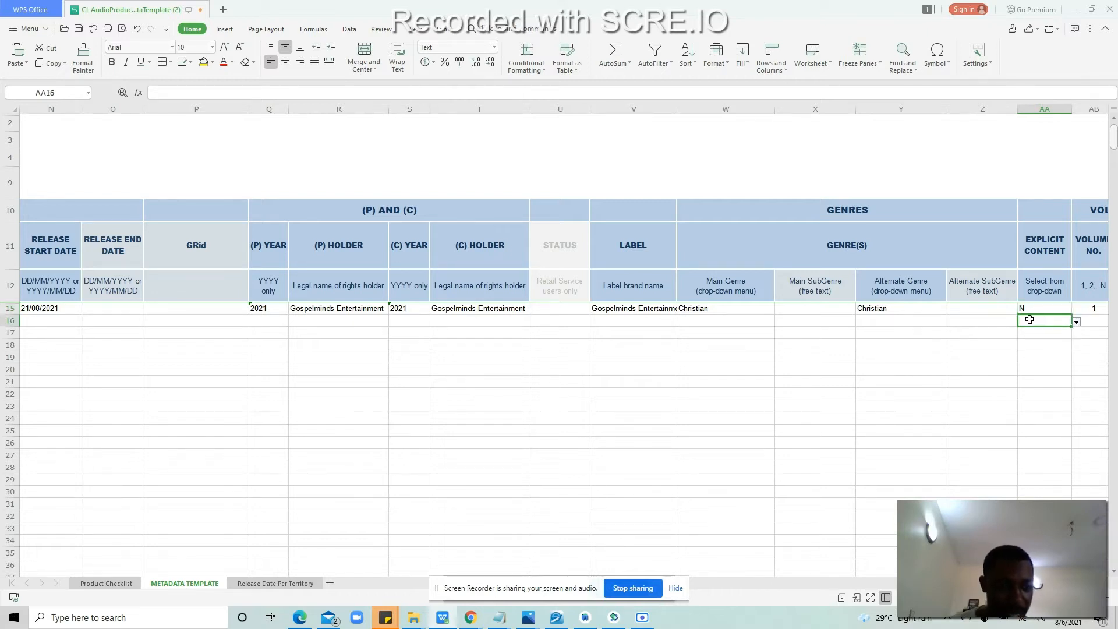
pyautogui.press('Right')
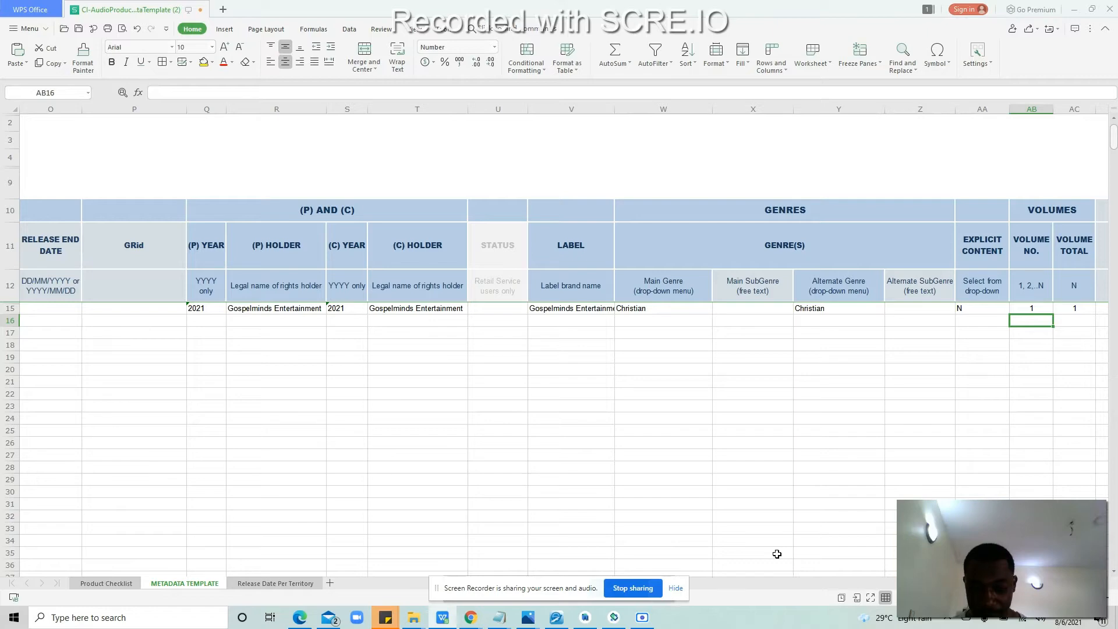
# Step: From the CI Package Import page, open 'Preparing Audio Product Assets' in a new tab
pyautogui.click(459, 620)
pyautogui.moveTo(459, 620)
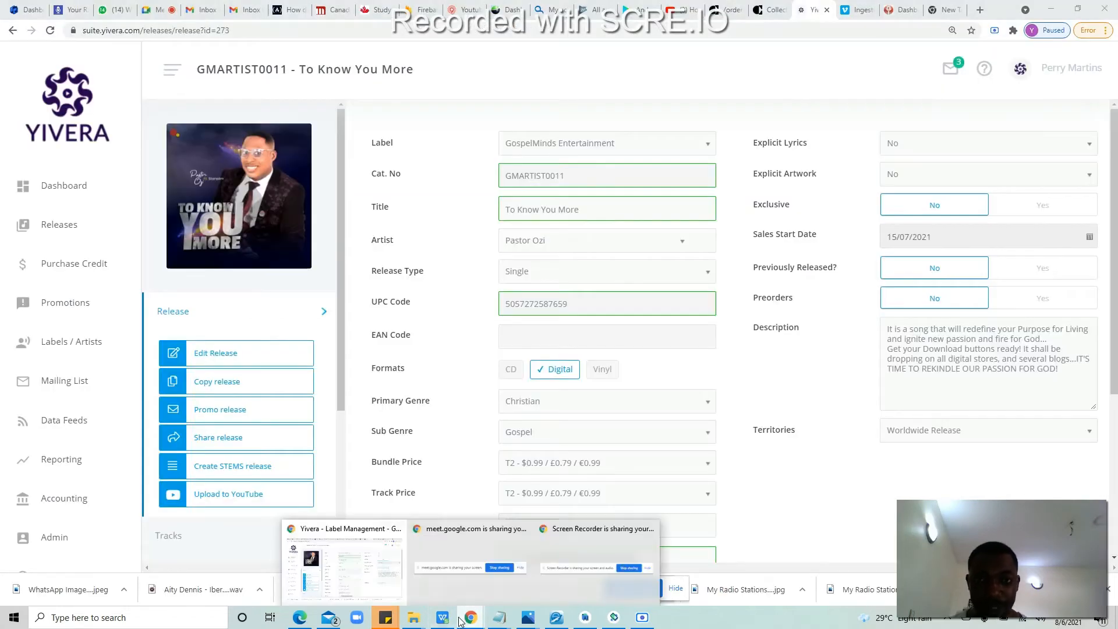
pyautogui.click(779, 6)
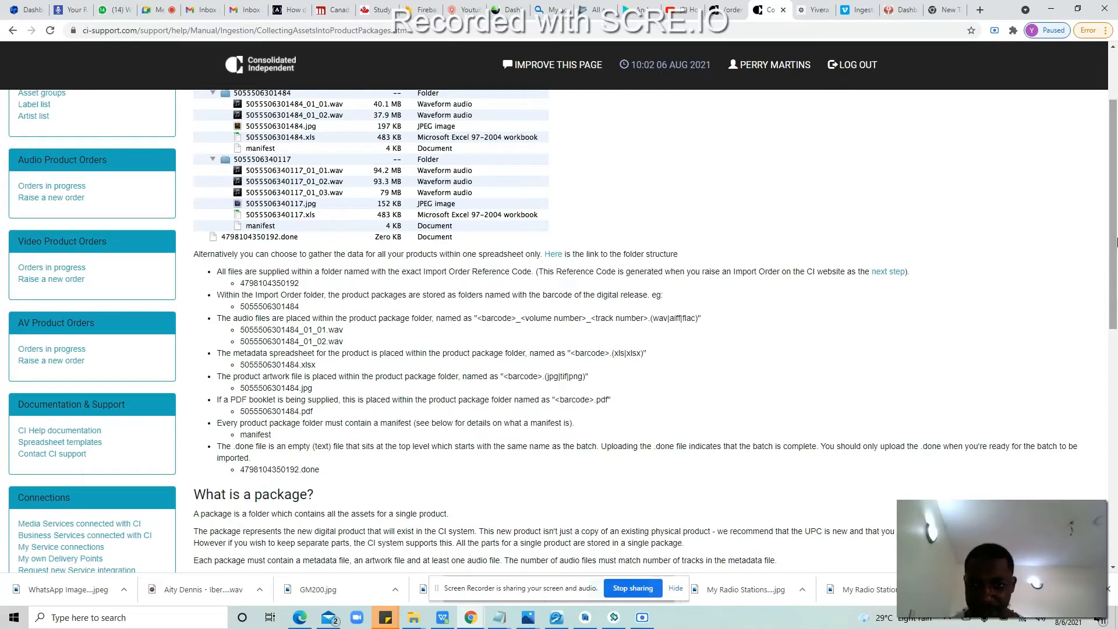
pyautogui.scroll(1, 254, 124)
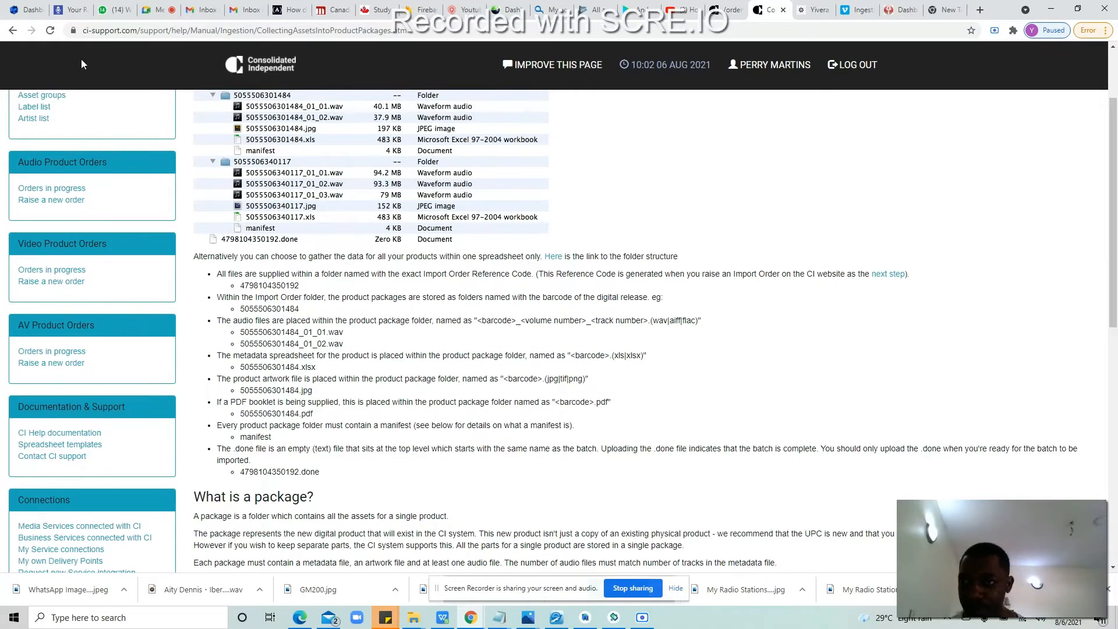
pyautogui.click(13, 31)
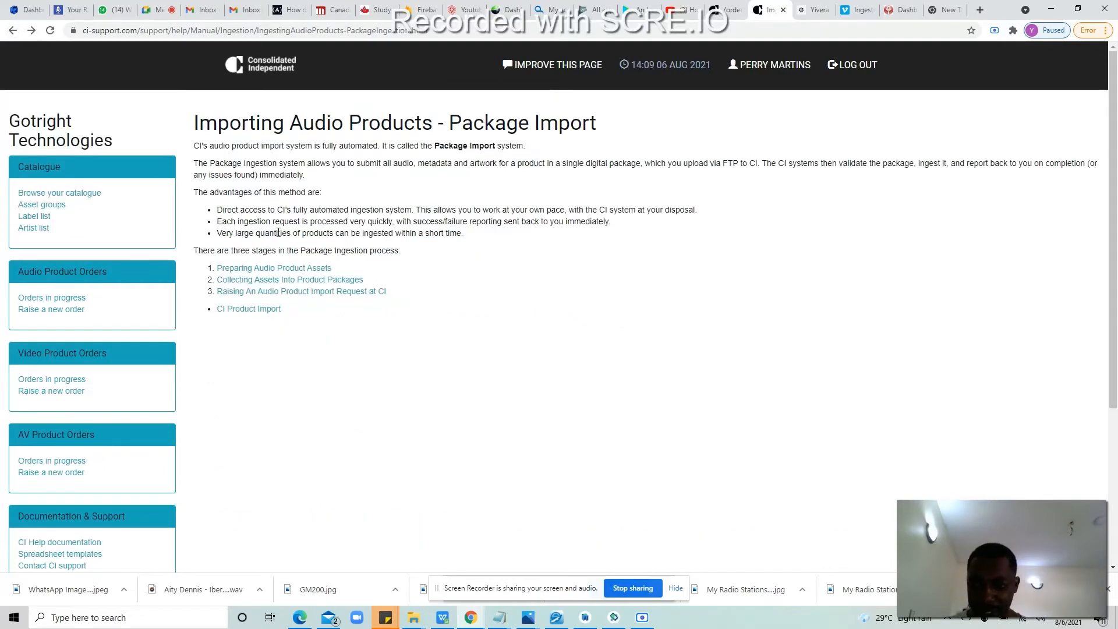
pyautogui.rightClick(265, 269)
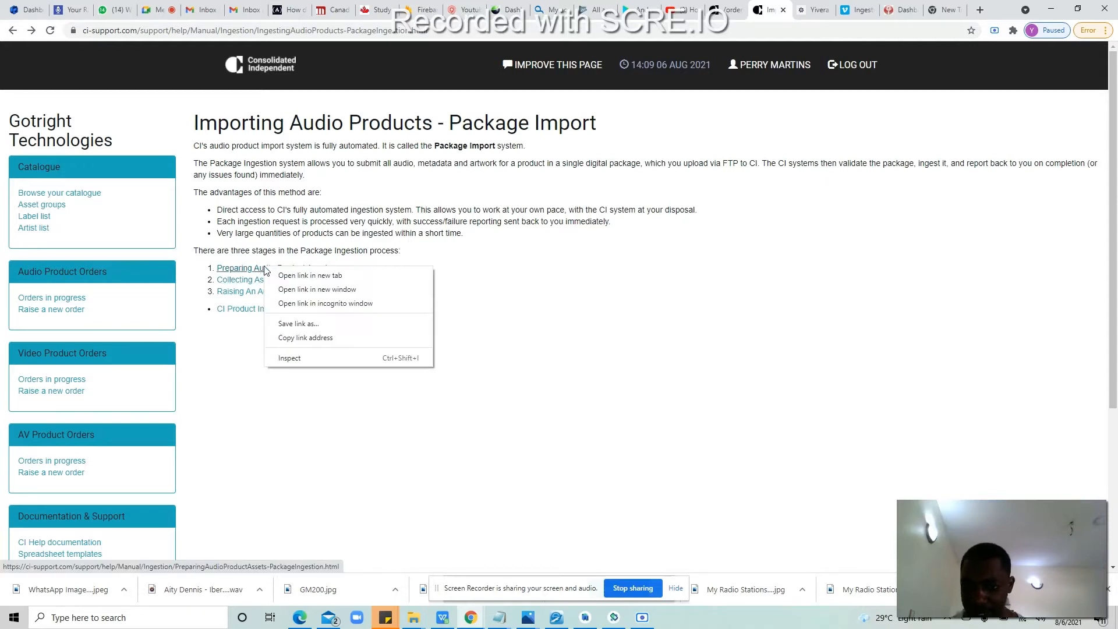
pyautogui.click(644, 304)
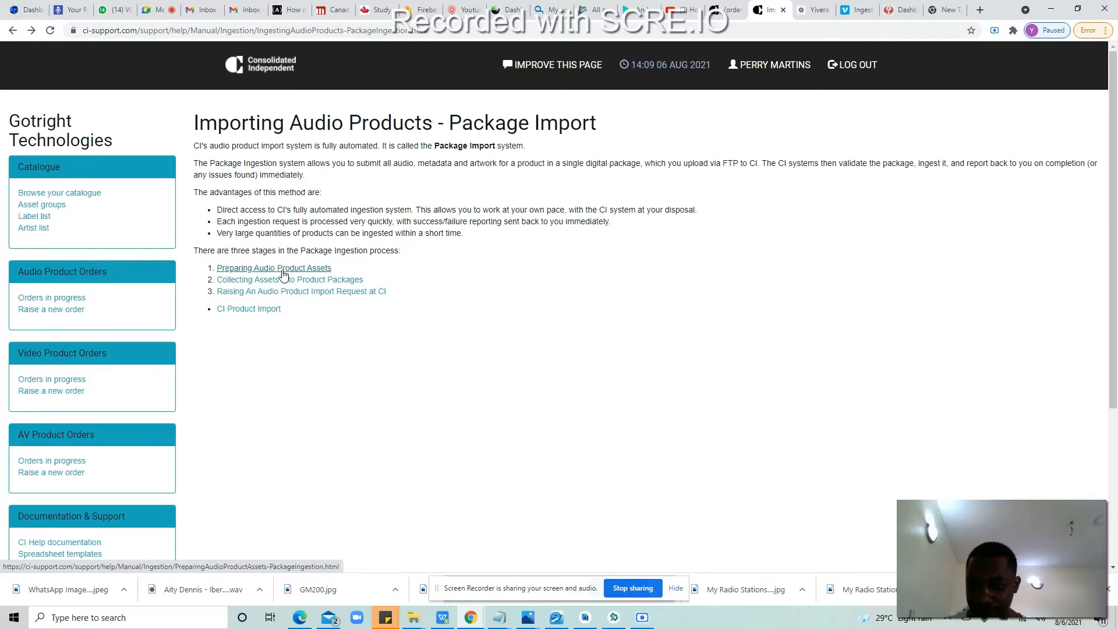
pyautogui.rightClick(282, 271)
pyautogui.click(326, 278)
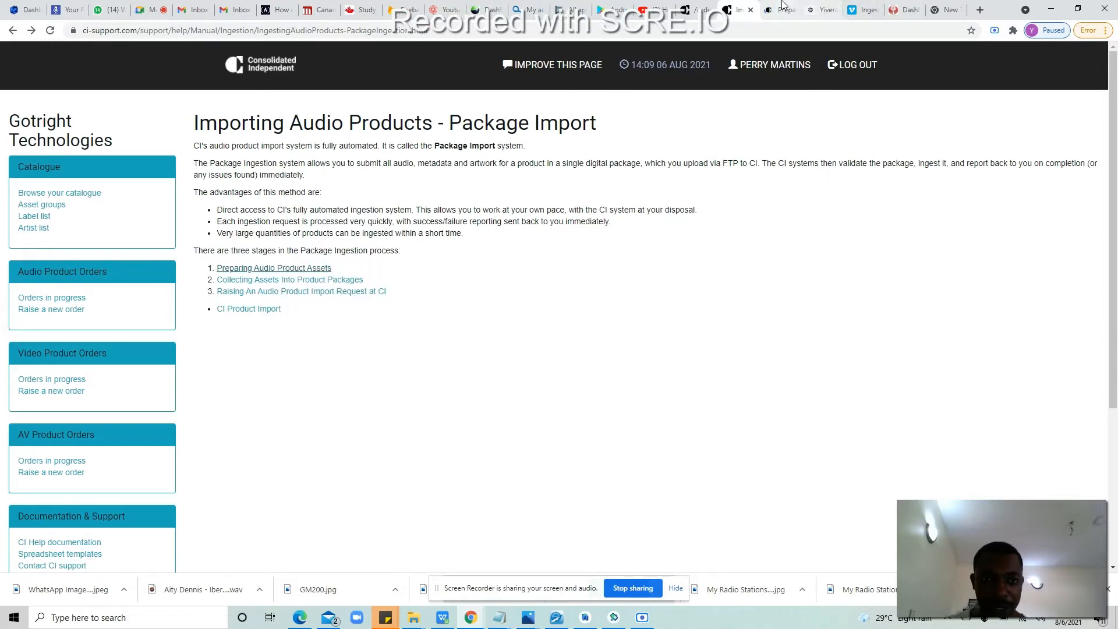
# Step: Open the complete template field guide from that page, then return to the spreadsheet
pyautogui.click(791, 9)
pyautogui.scroll(-3, 1116, 184)
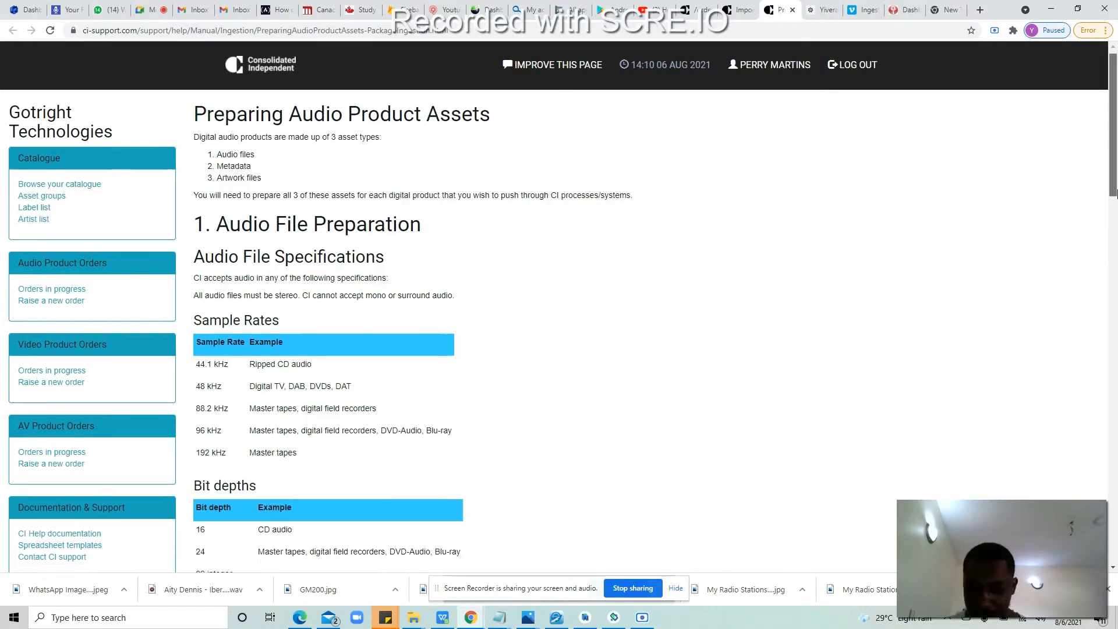
pyautogui.scroll(-5, 1116, 278)
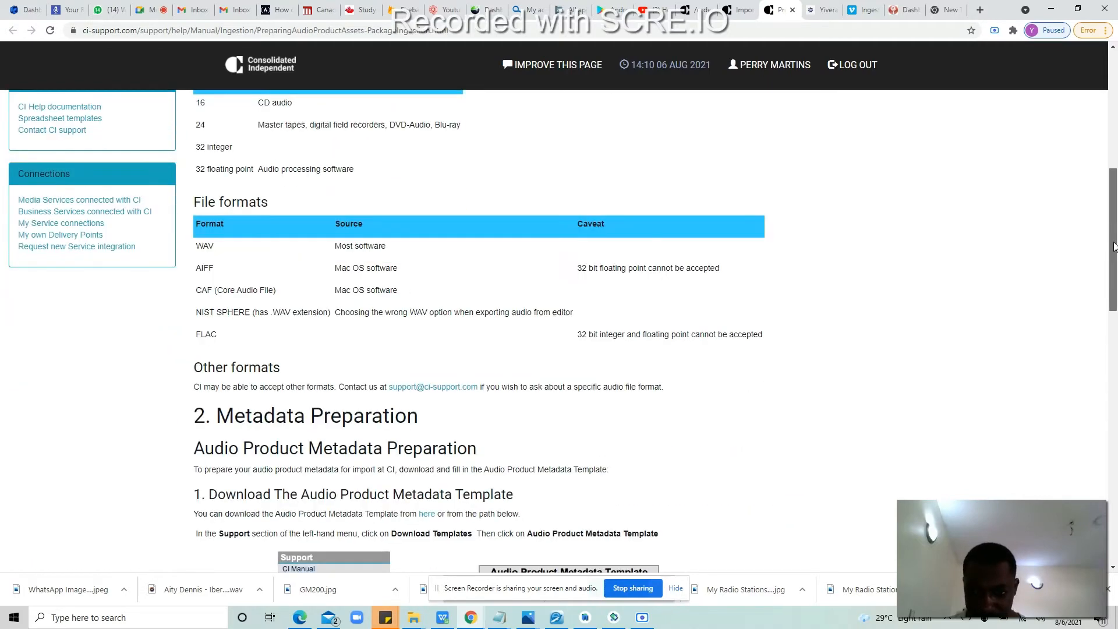
pyautogui.scroll(-4, 1114, 246)
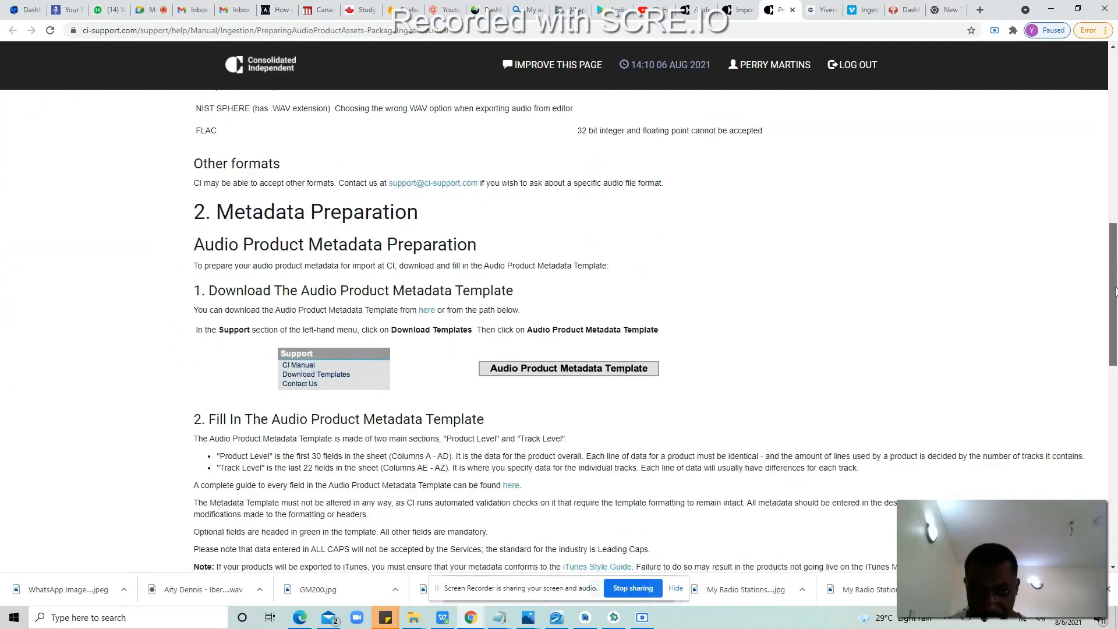
pyautogui.scroll(-2, 1116, 291)
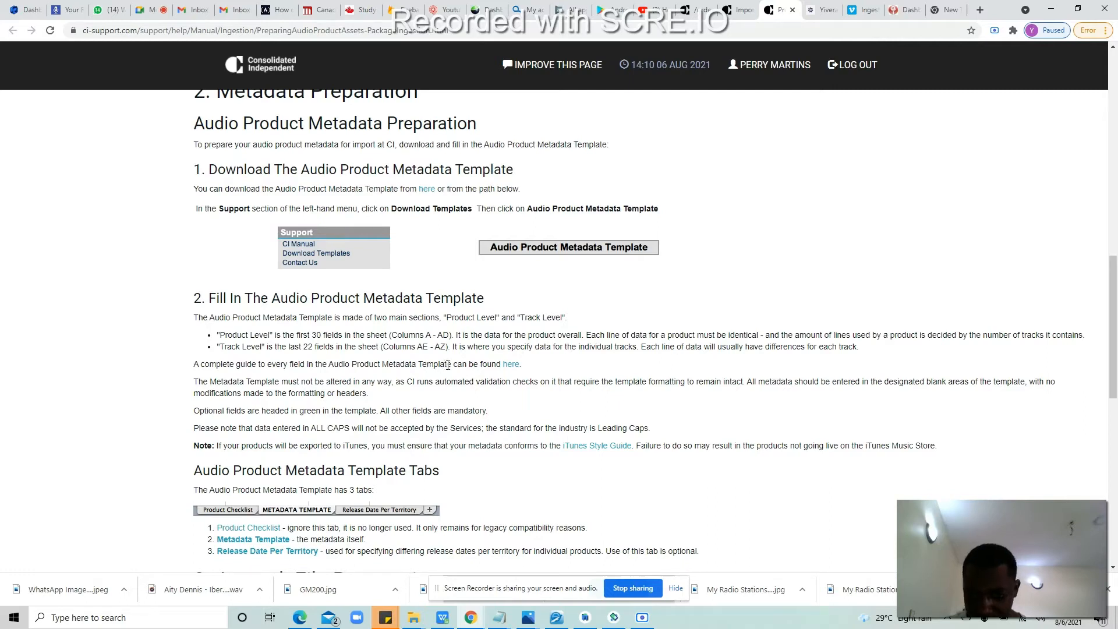
pyautogui.click(510, 364)
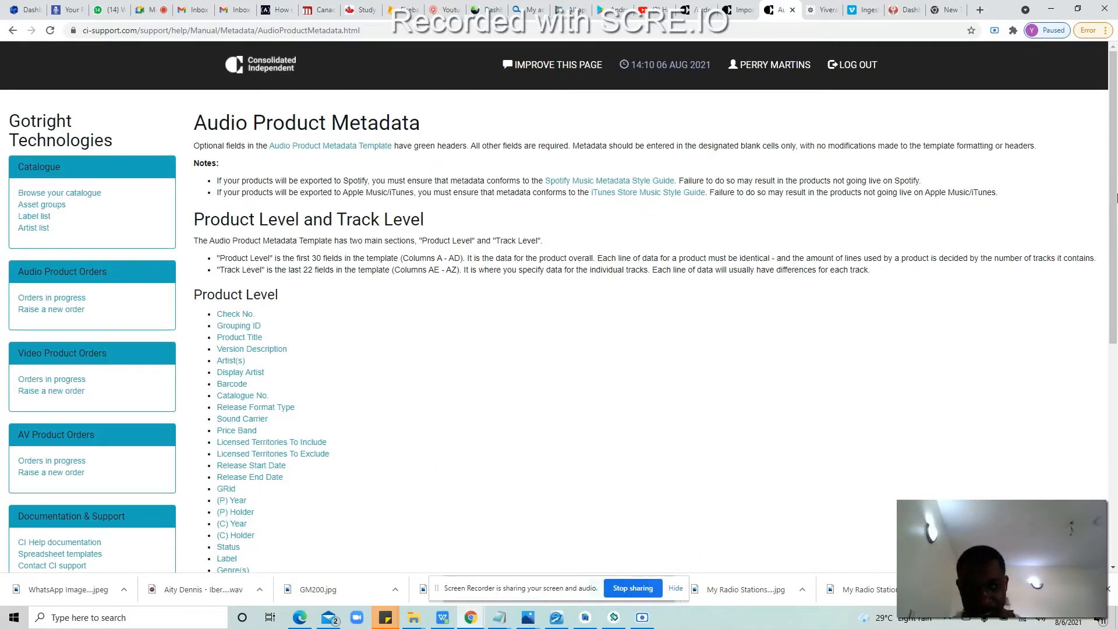
pyautogui.scroll(-1, 582, 315)
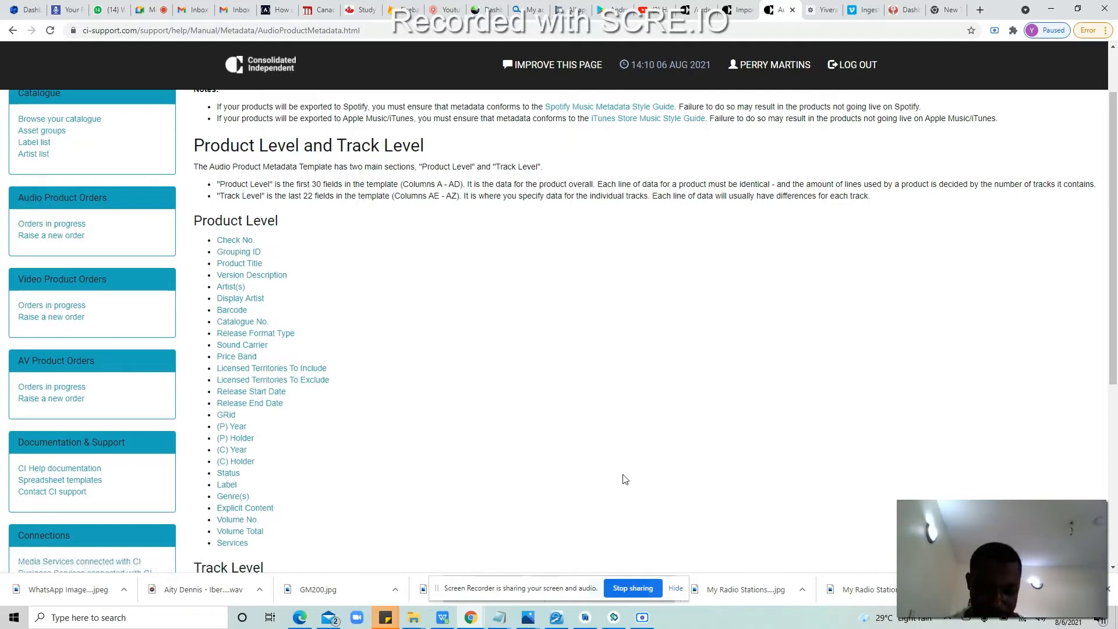
pyautogui.click(447, 614)
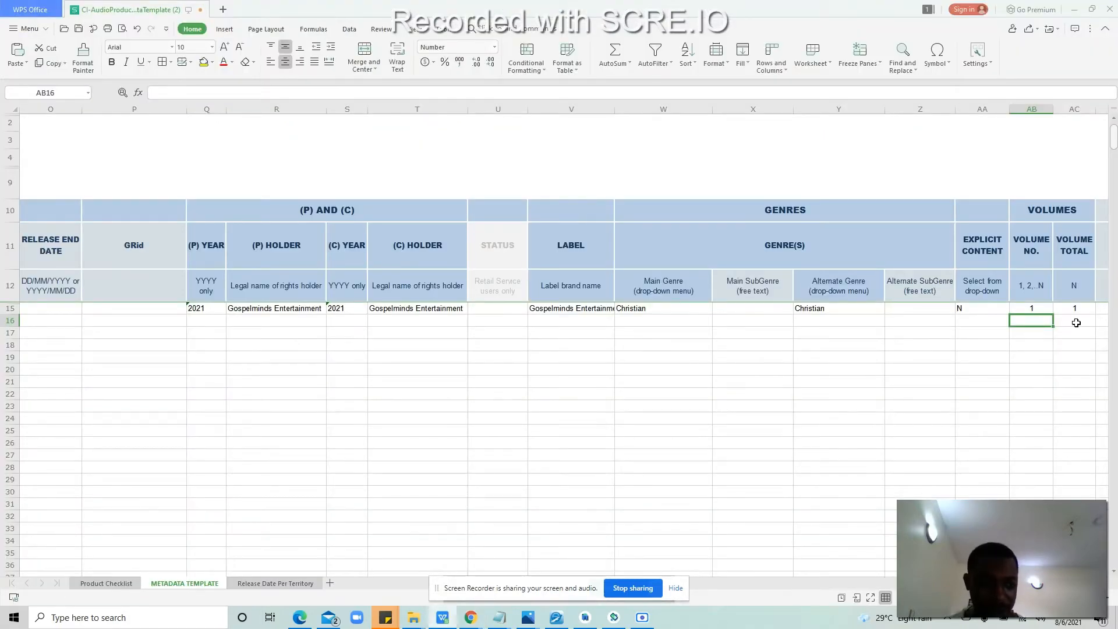
# Step: Move along row 15 past volume total and Services to the TRACK NO. and TRACK TITLE cells
pyautogui.click(1076, 322)
pyautogui.press('Up')
pyautogui.press('Right')
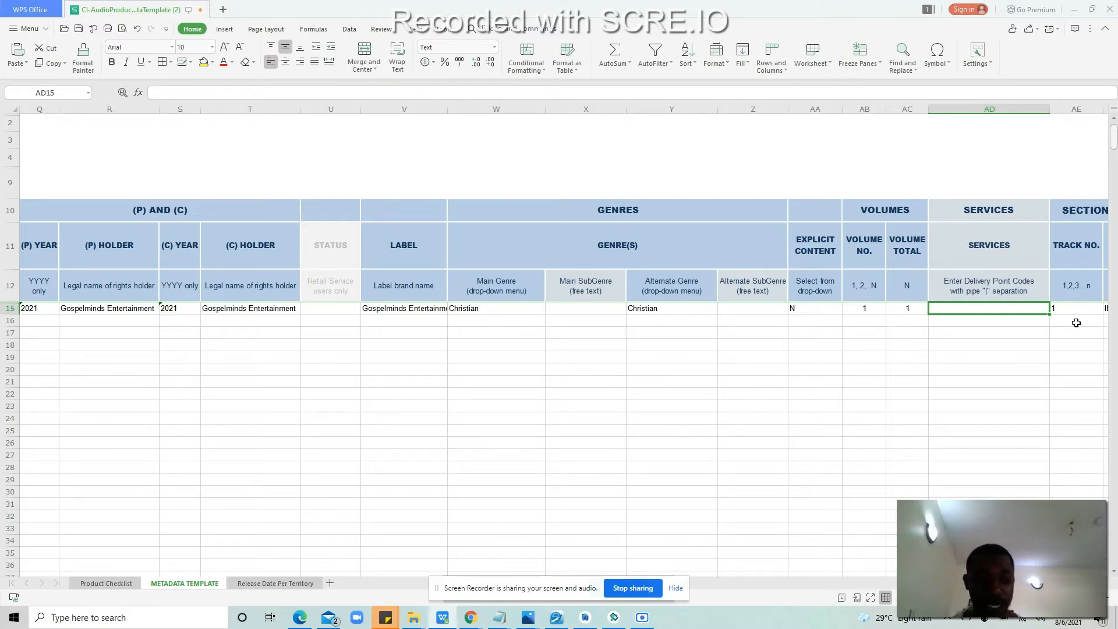
pyautogui.press('Right')
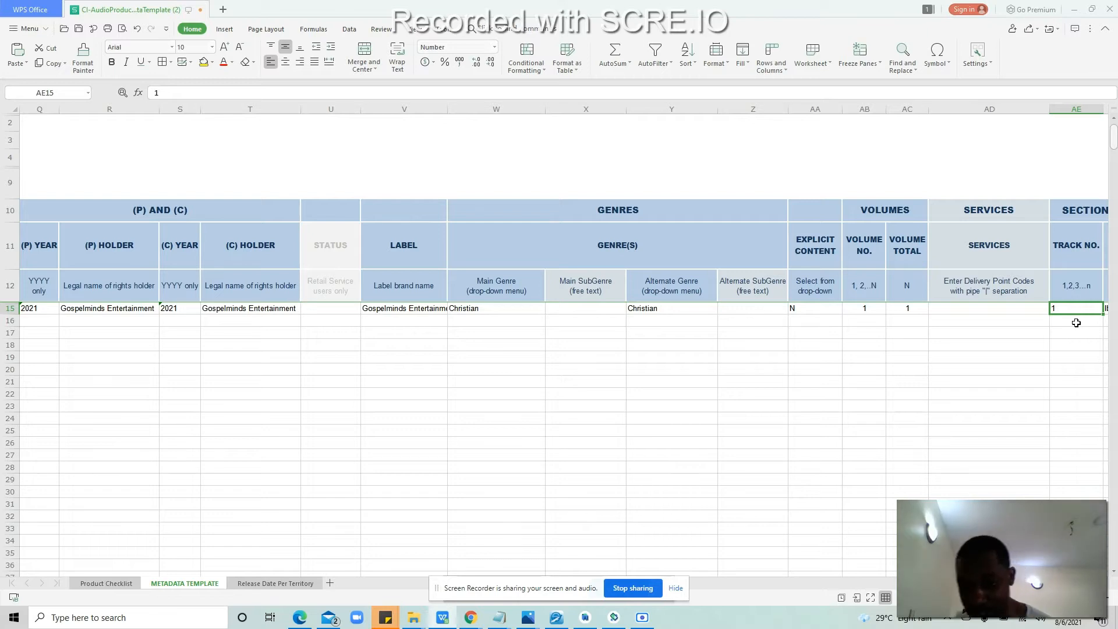
pyautogui.press('Left')
pyautogui.press('Left')
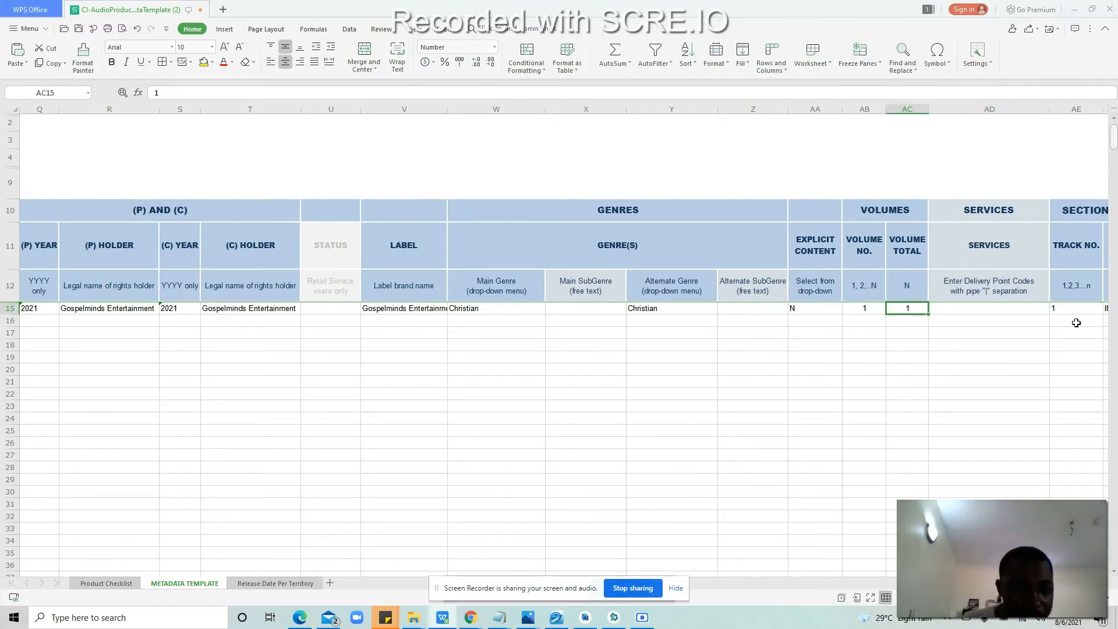
pyautogui.press('Left')
pyautogui.press('Right')
pyautogui.press('Right')
pyautogui.press('Right')
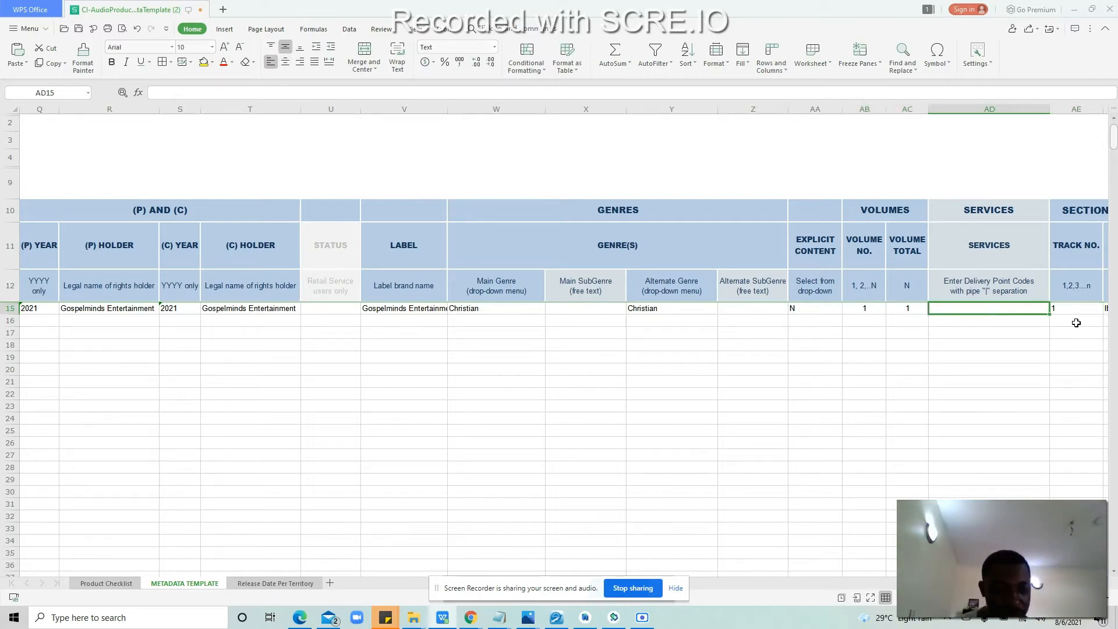
pyautogui.press('Right')
pyautogui.press('Left')
pyautogui.press('Left')
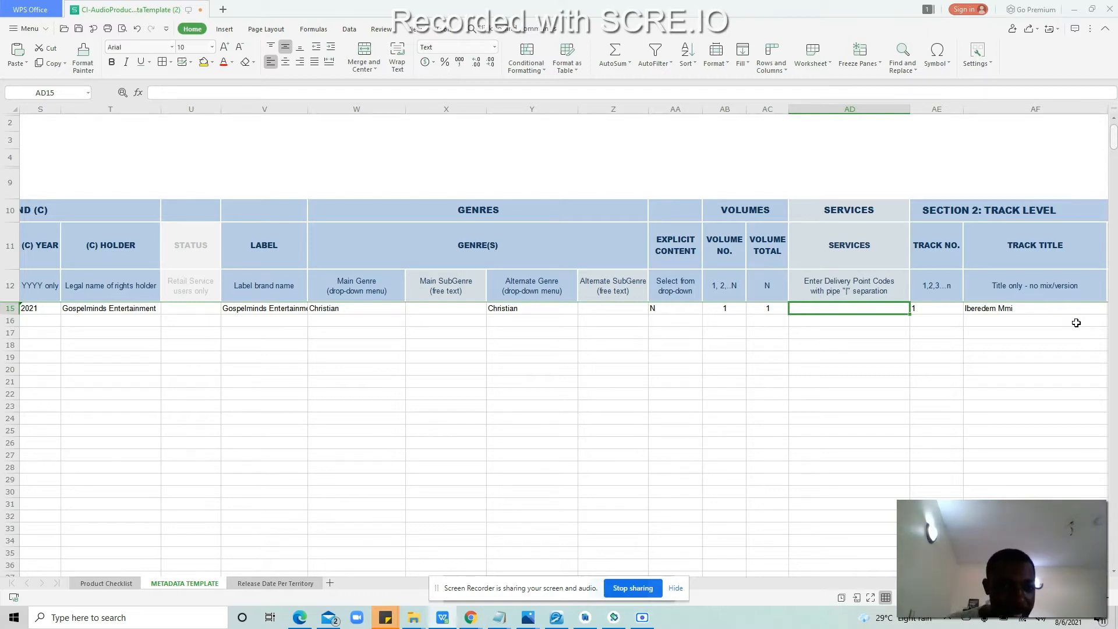
pyautogui.press('Tab')
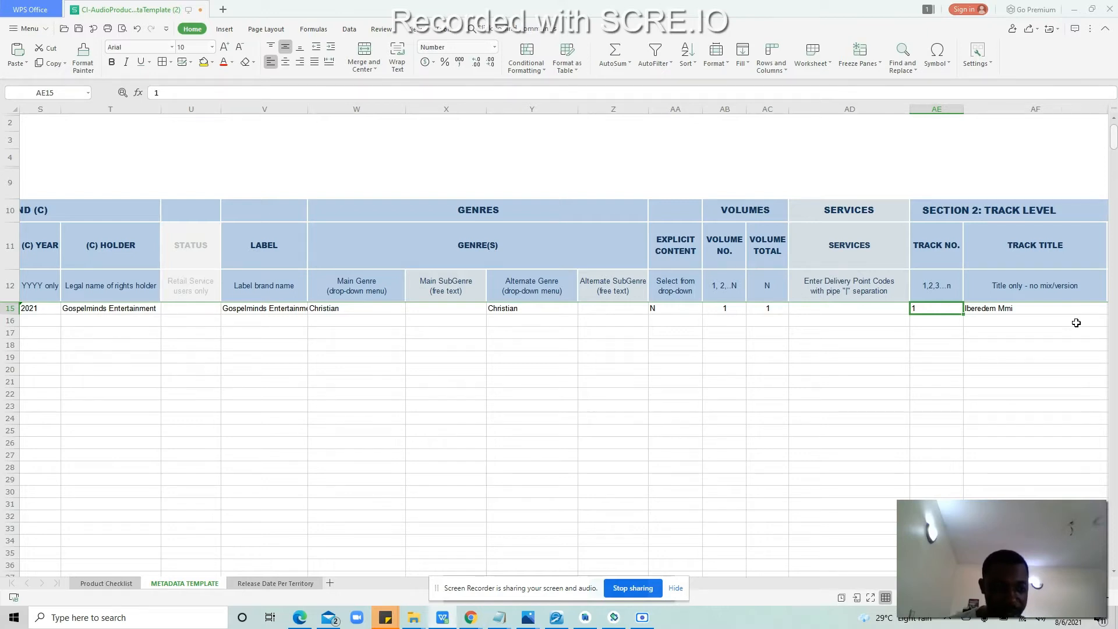
pyautogui.press('Tab')
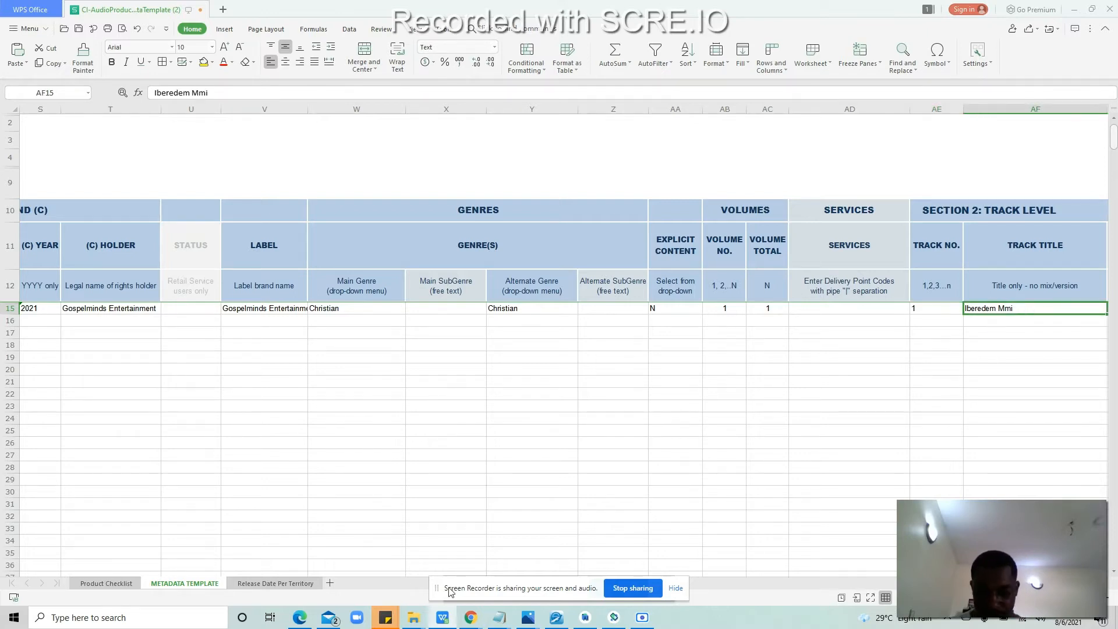
# Step: Close the Cortana window and bring up the Yivera release edit page in Chrome
pyautogui.moveTo(470, 617)
pyautogui.click(335, 585)
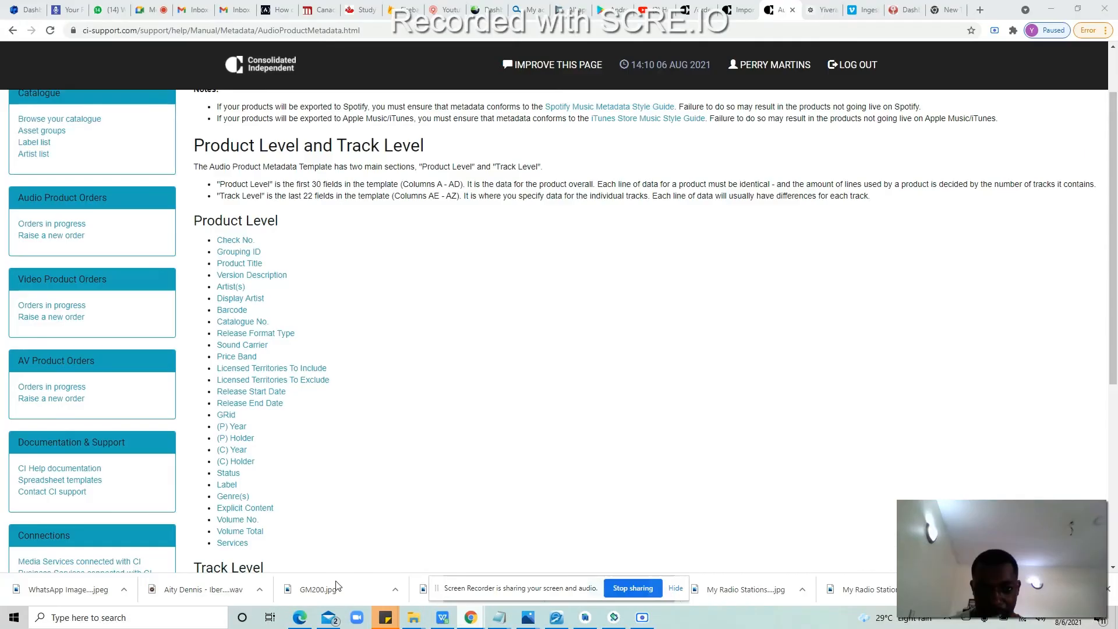
pyautogui.press('super+c')
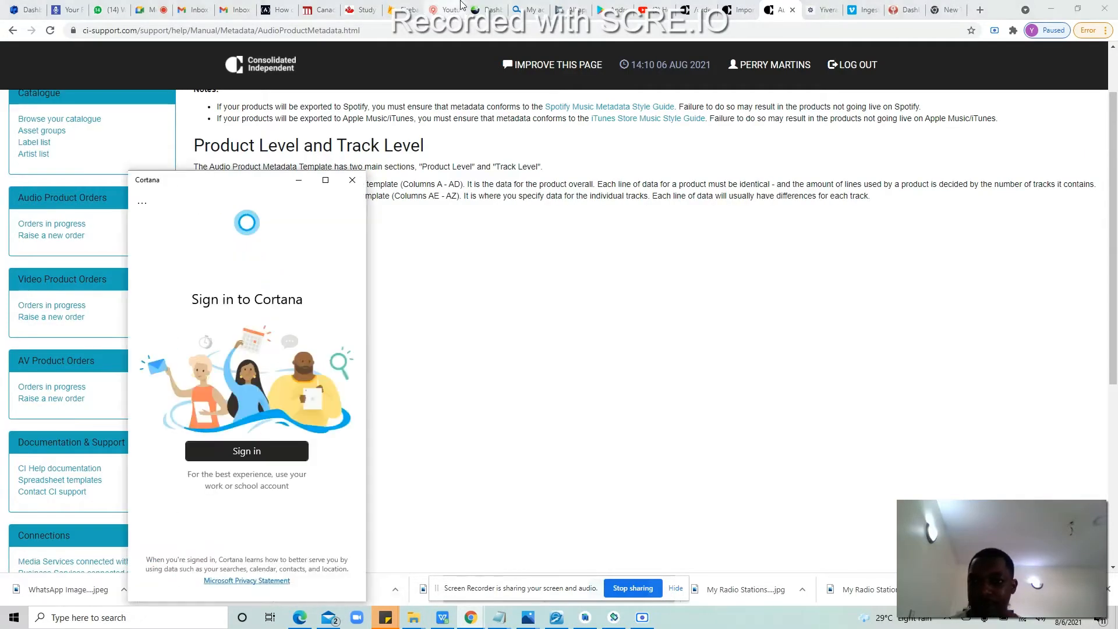
pyautogui.click(531, 3)
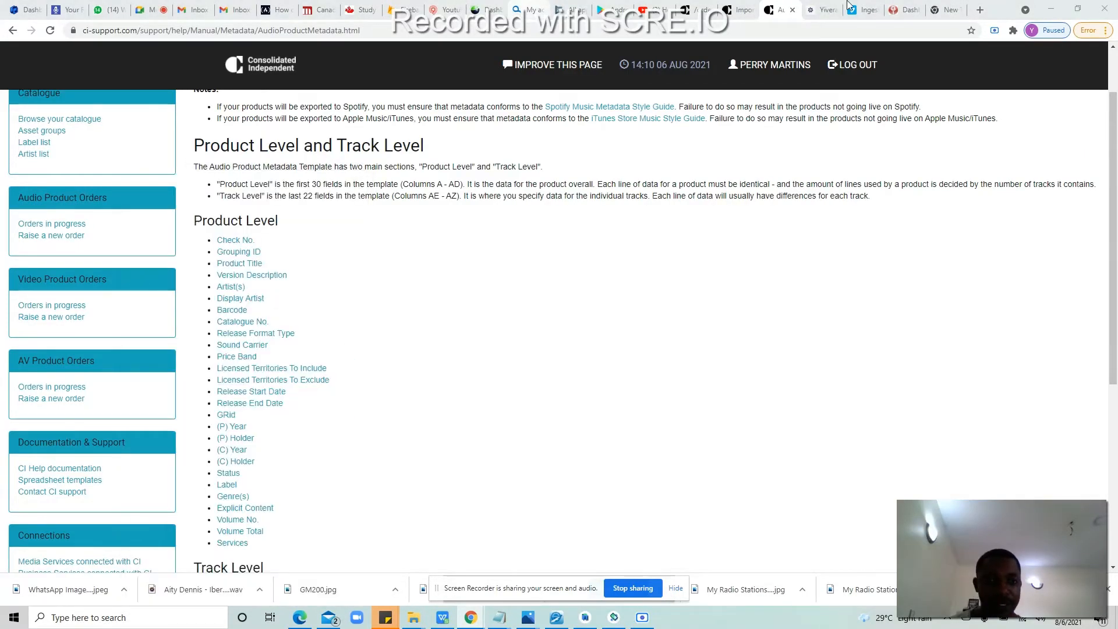
pyautogui.moveTo(702, 6); pyautogui.dragTo(827, 6)
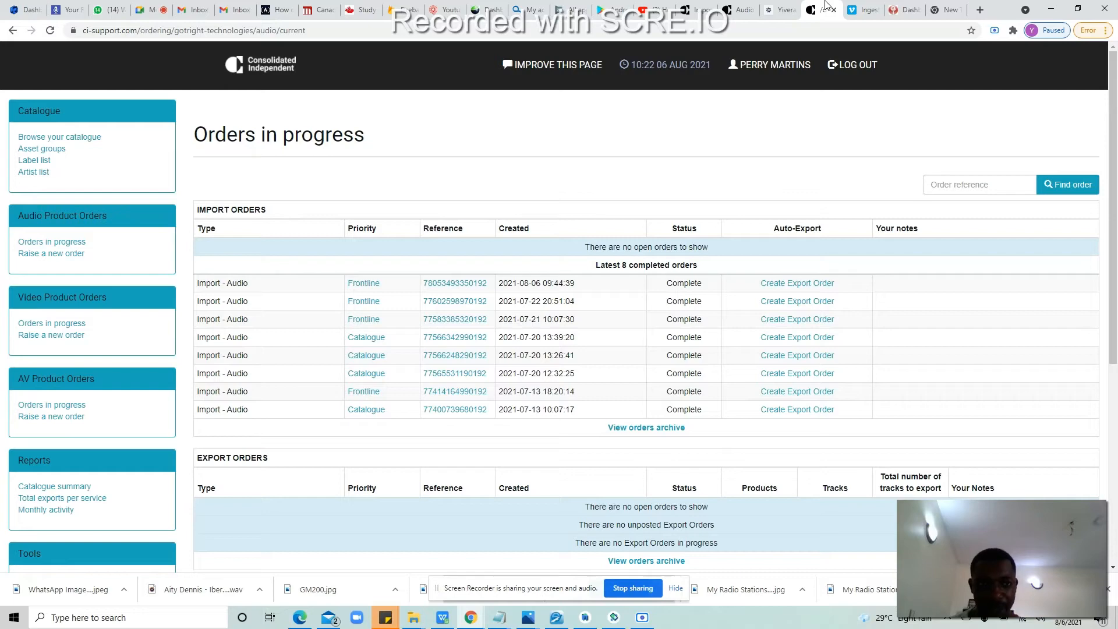
pyautogui.click(782, 9)
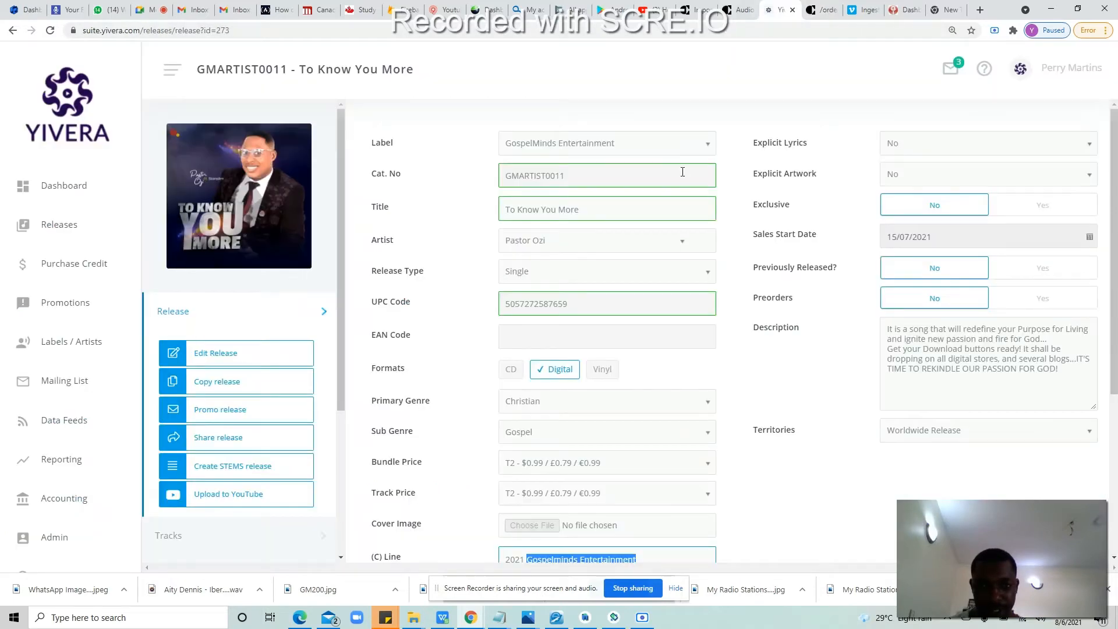
# Step: Copy the release title 'To Know You More' and return to the spreadsheet
pyautogui.moveTo(576, 210); pyautogui.dragTo(476, 201)
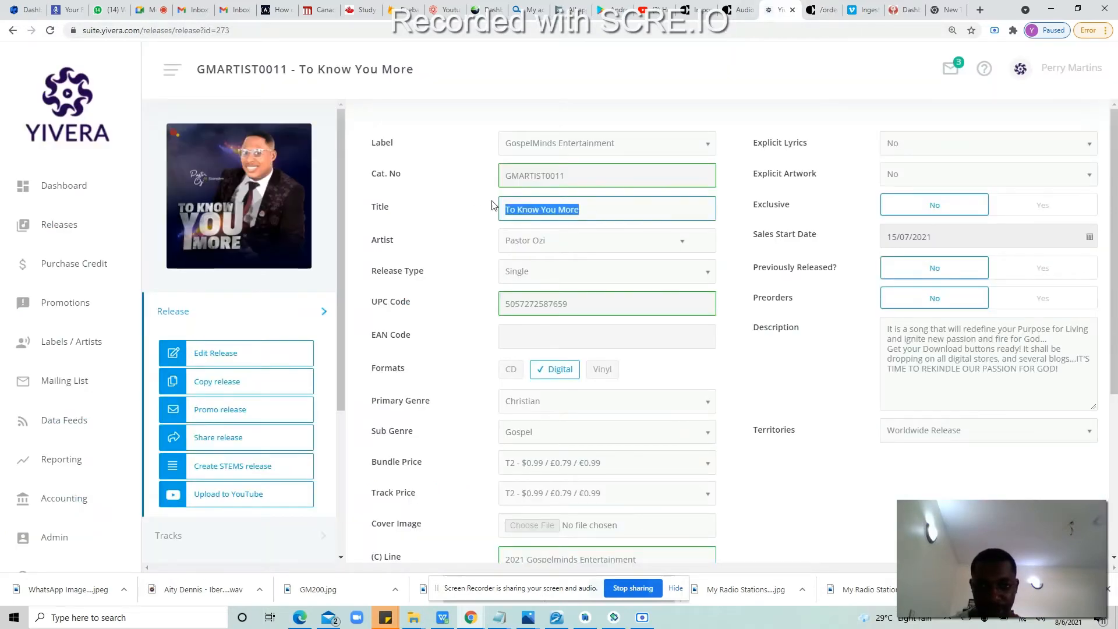
pyautogui.rightClick(529, 208)
pyautogui.click(542, 217)
pyautogui.moveTo(528, 617)
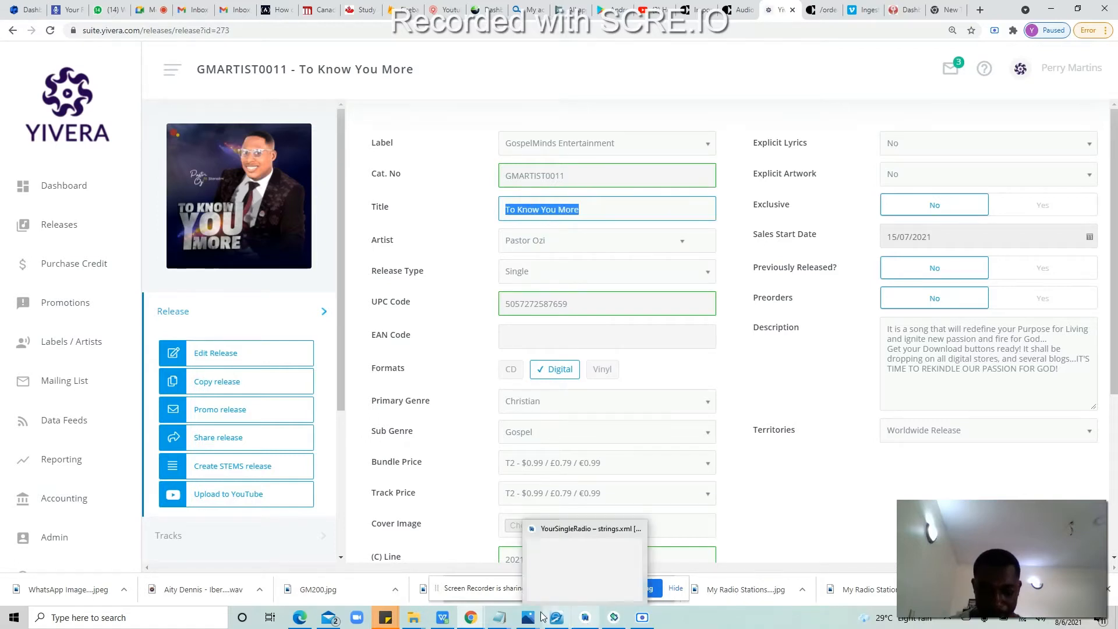
pyautogui.click(442, 620)
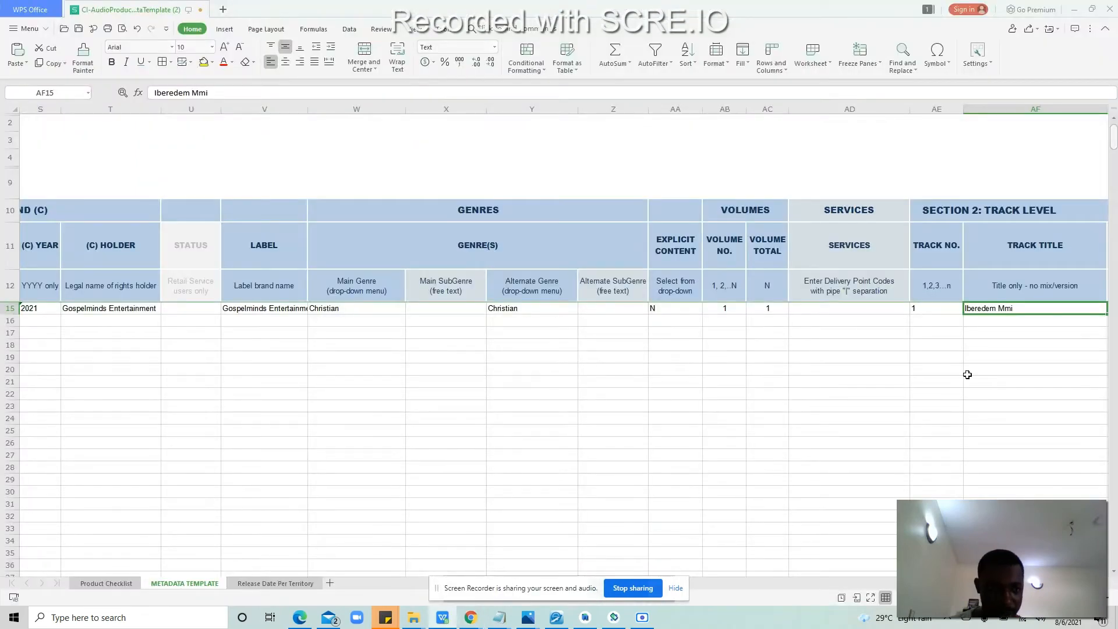
# Step: Paste 'To Know You More' over the track title in AF15
pyautogui.doubleClick(1054, 306)
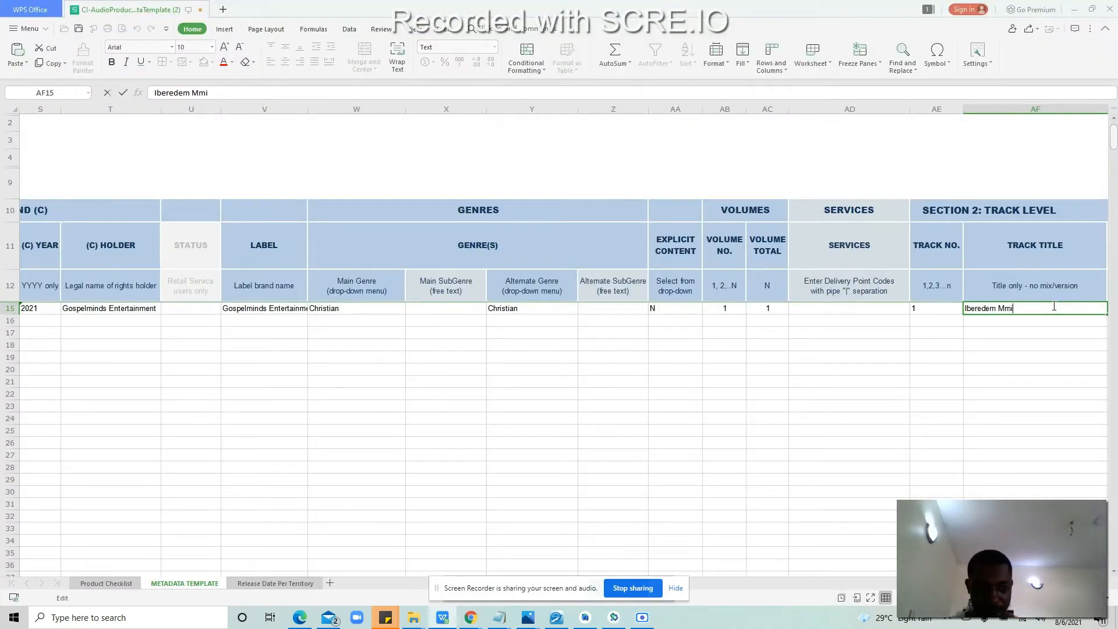
pyautogui.hotkey('ctrl', 'a')
pyautogui.hotkey('ctrl', 'v')
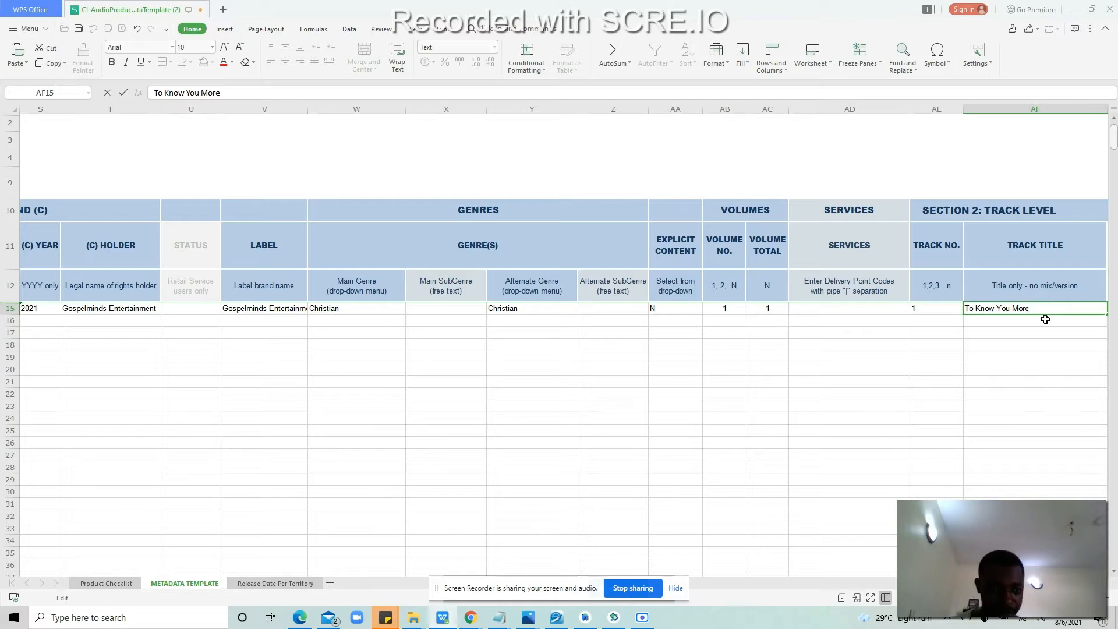
pyautogui.click(1046, 320)
pyautogui.press('Right')
pyautogui.press('Up')
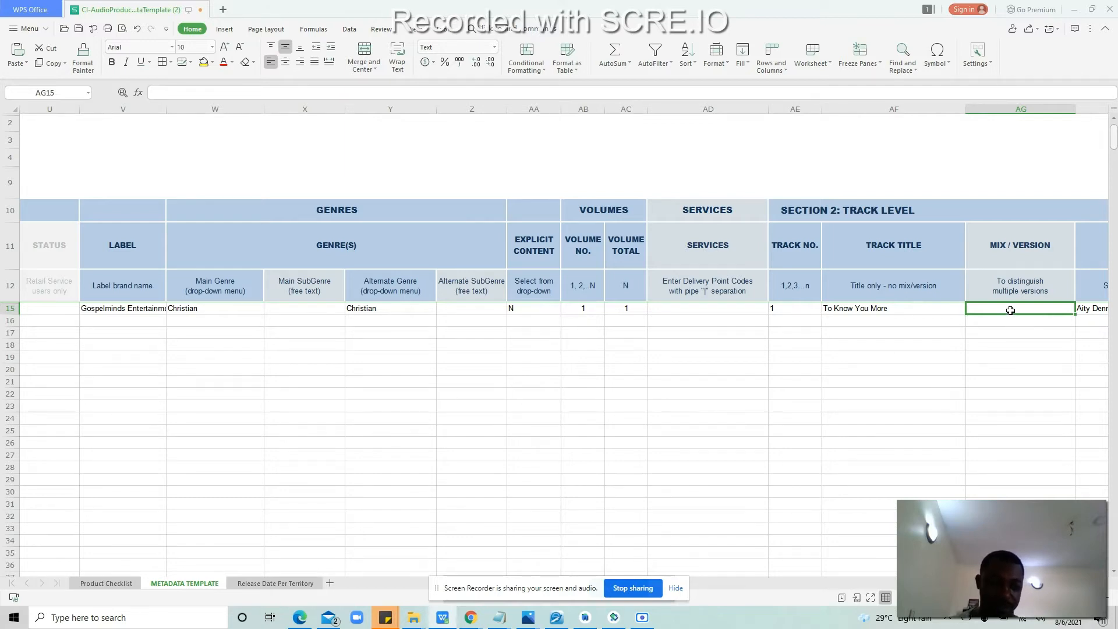
pyautogui.press('Tab')
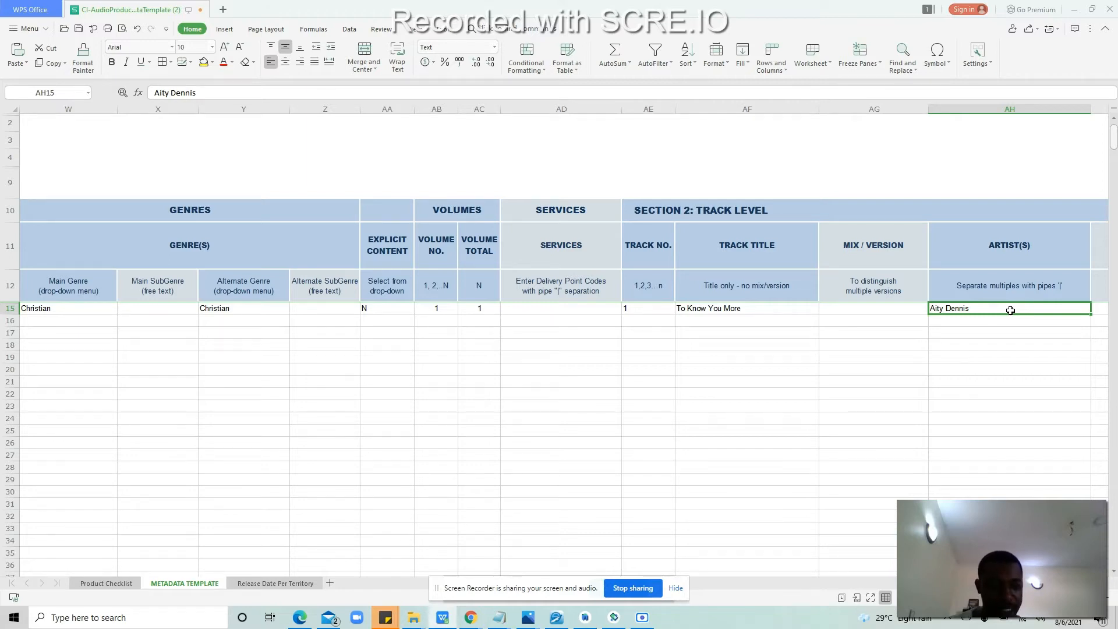
# Step: Replace the artist in AH15 with the credited artist's name, then check the display artist and ISRC cells
pyautogui.doubleClick(1010, 310)
pyautogui.press('BackSpace')
pyautogui.press('BackSpace')
pyautogui.press('BackSpace')
pyautogui.press('BackSpace')
pyautogui.press('BackSpace')
pyautogui.press('BackSpace')
pyautogui.press('BackSpace')
pyautogui.press('BackSpace')
pyautogui.press('BackSpace')
pyautogui.press('BackSpace')
pyautogui.press('BackSpace')
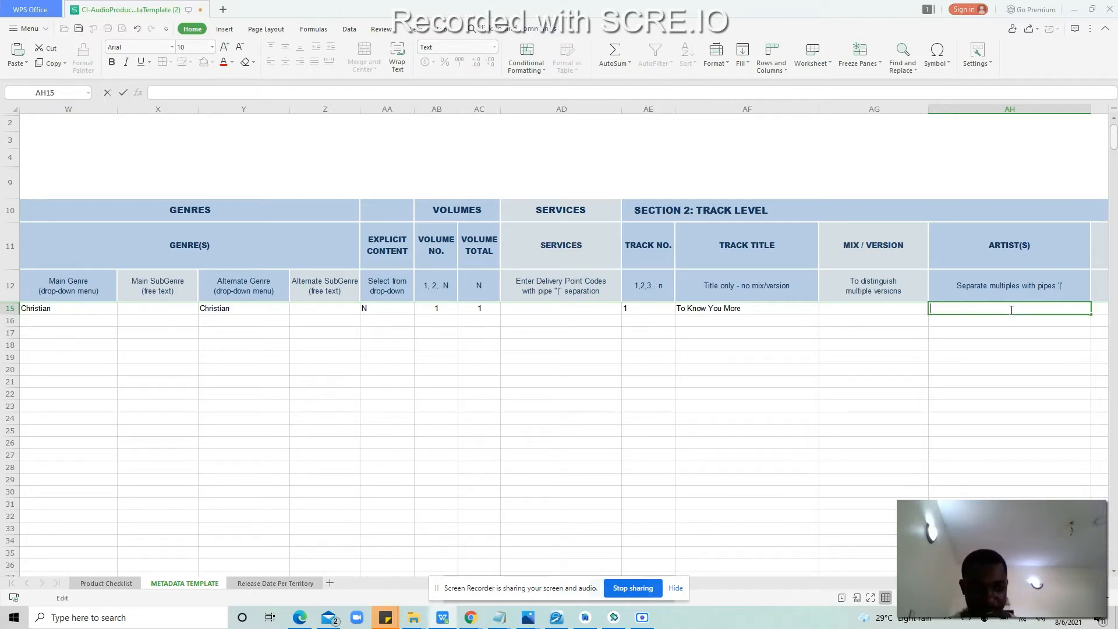
pyautogui.write('Pastor')
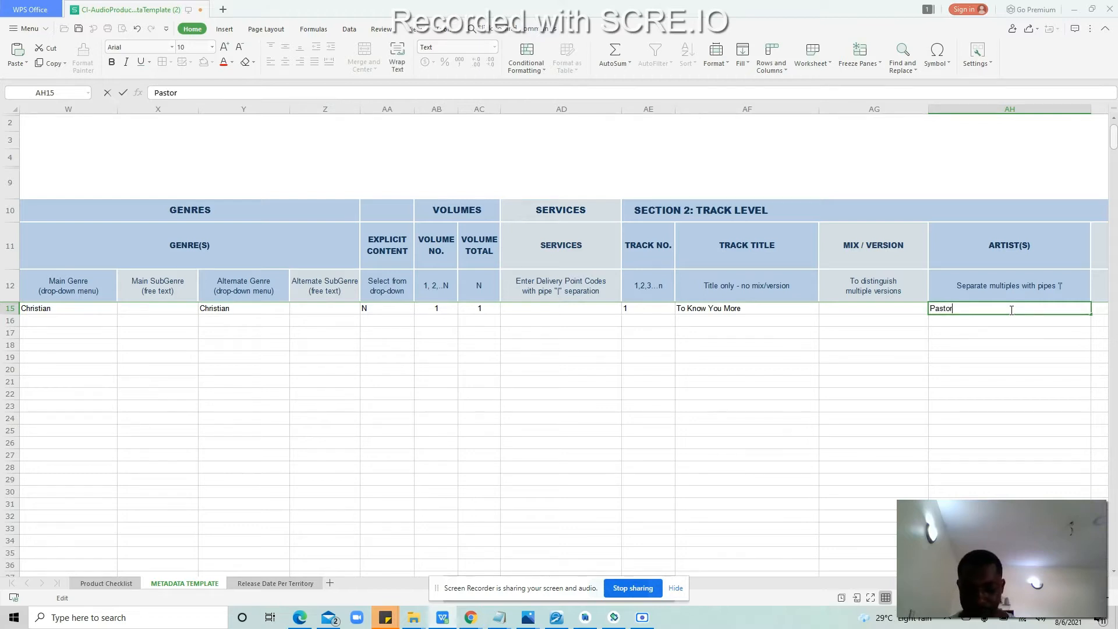
pyautogui.write(' Ozi')
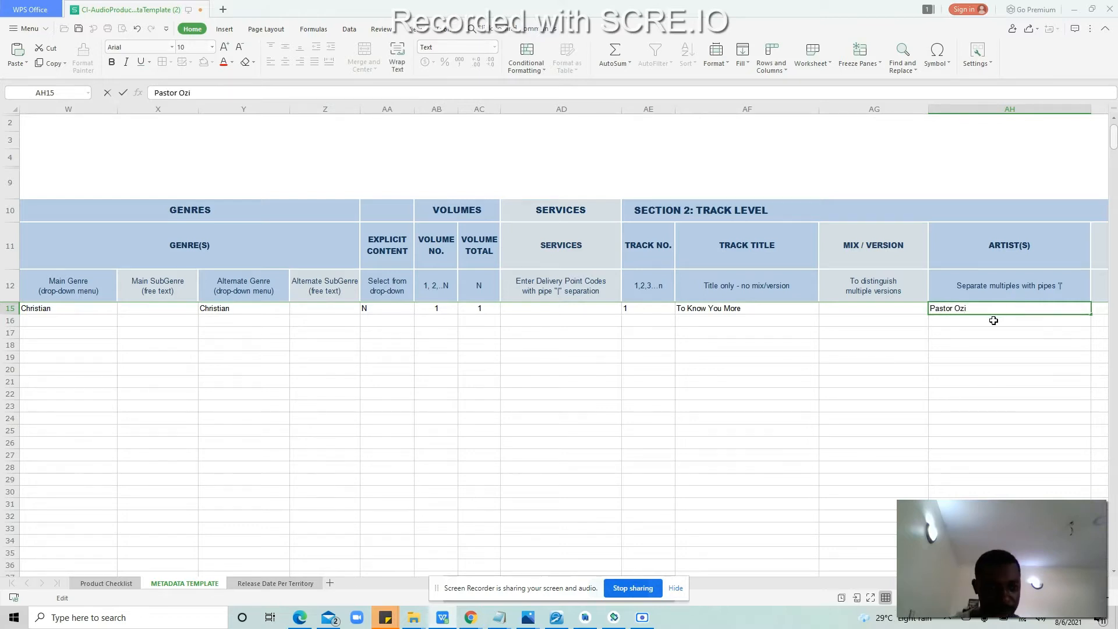
pyautogui.click(993, 321)
pyautogui.press('Right')
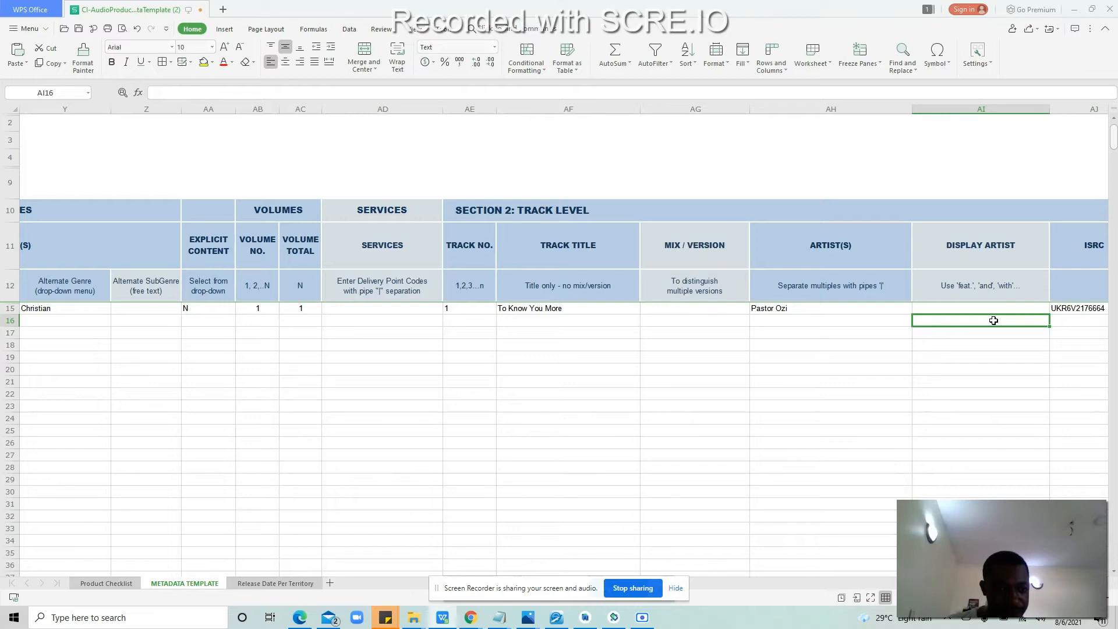
pyautogui.press('Up')
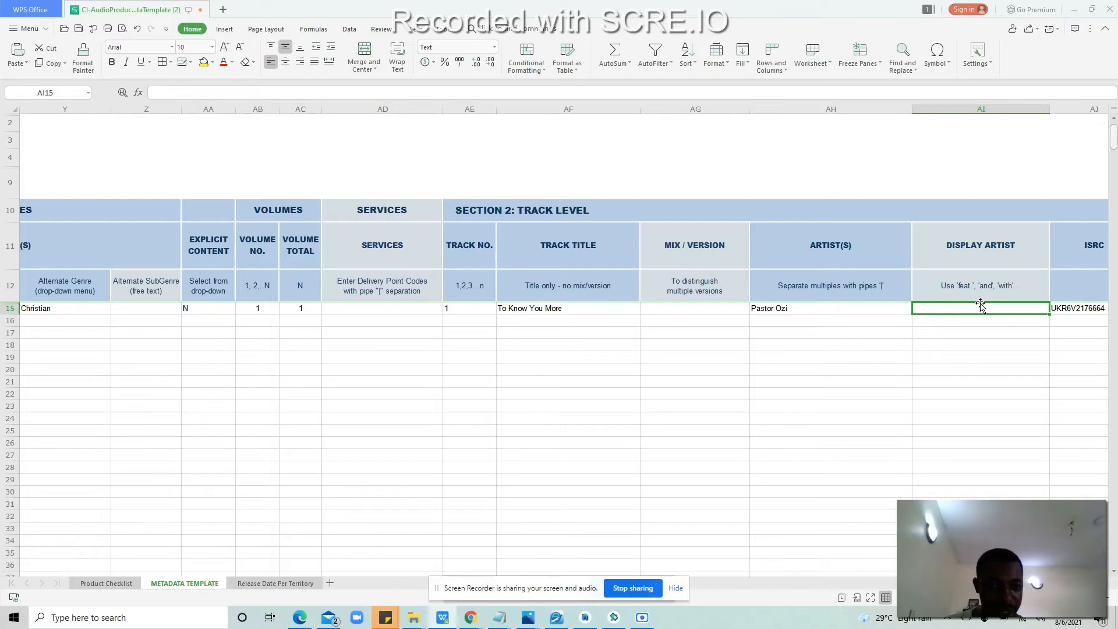
pyautogui.press('Right')
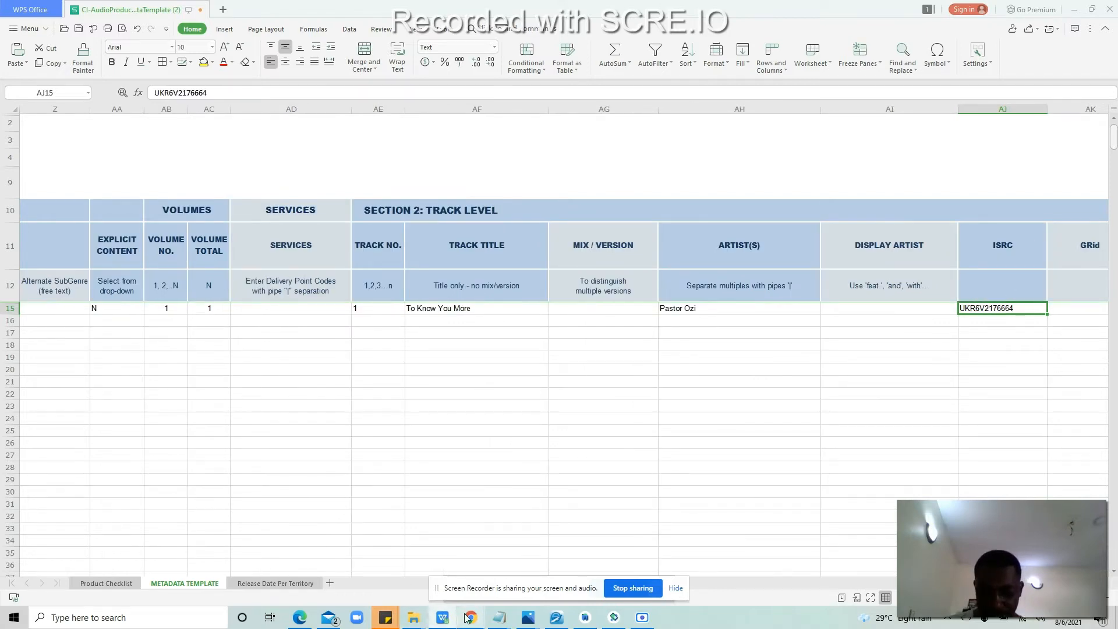
pyautogui.click(874, 308)
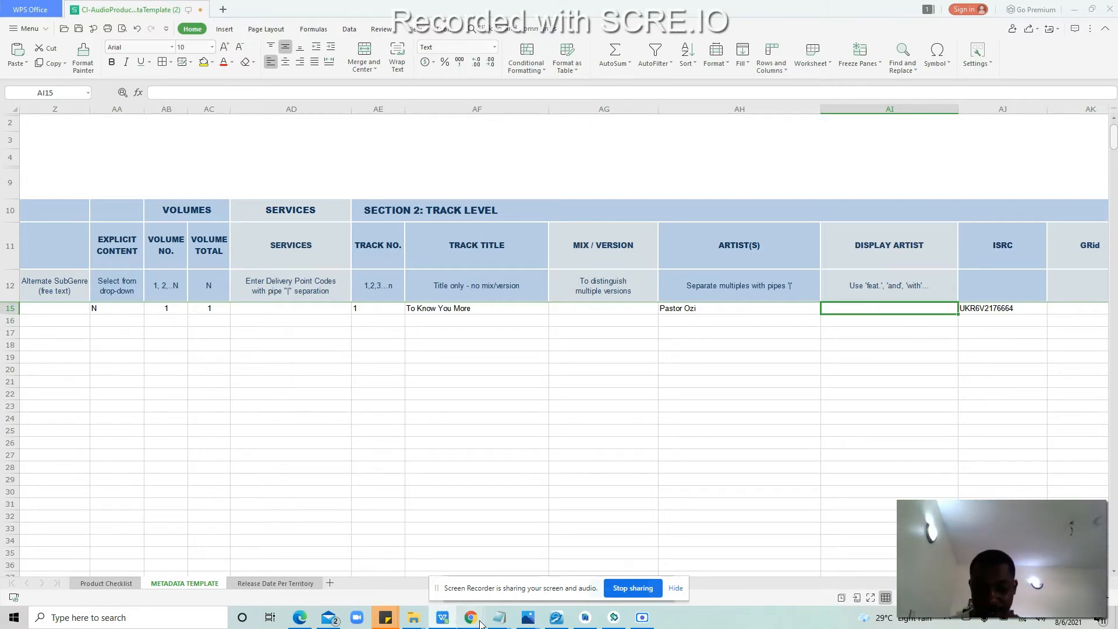
# Step: From the audio product metadata help, open the Artist(s) guidance in a new tab and view it
pyautogui.moveTo(470, 617)
pyautogui.click(343, 568)
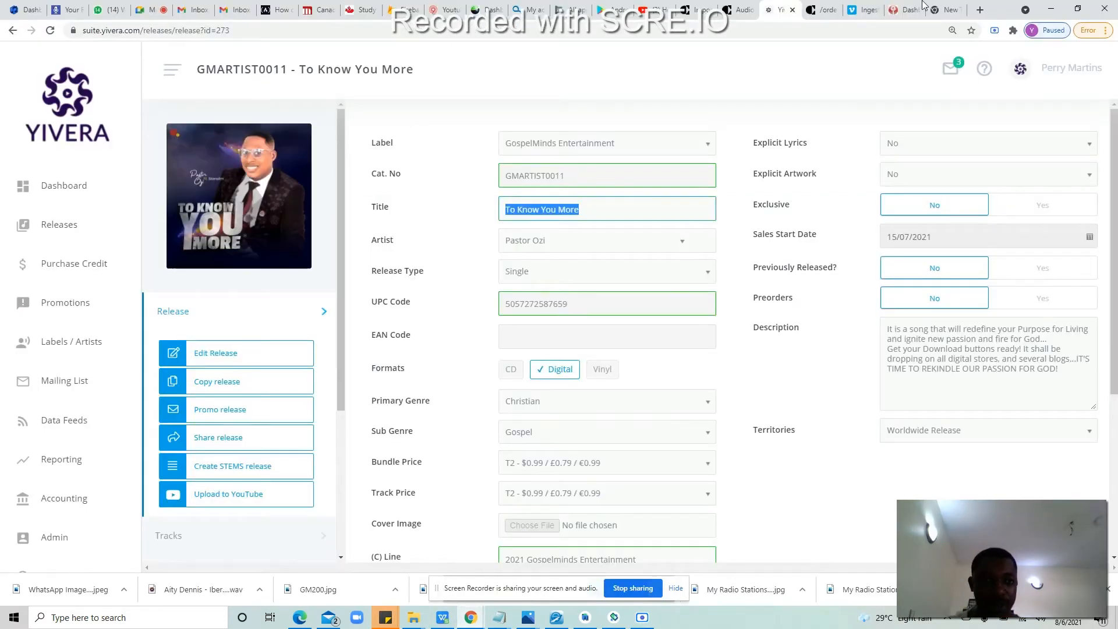
pyautogui.click(738, 9)
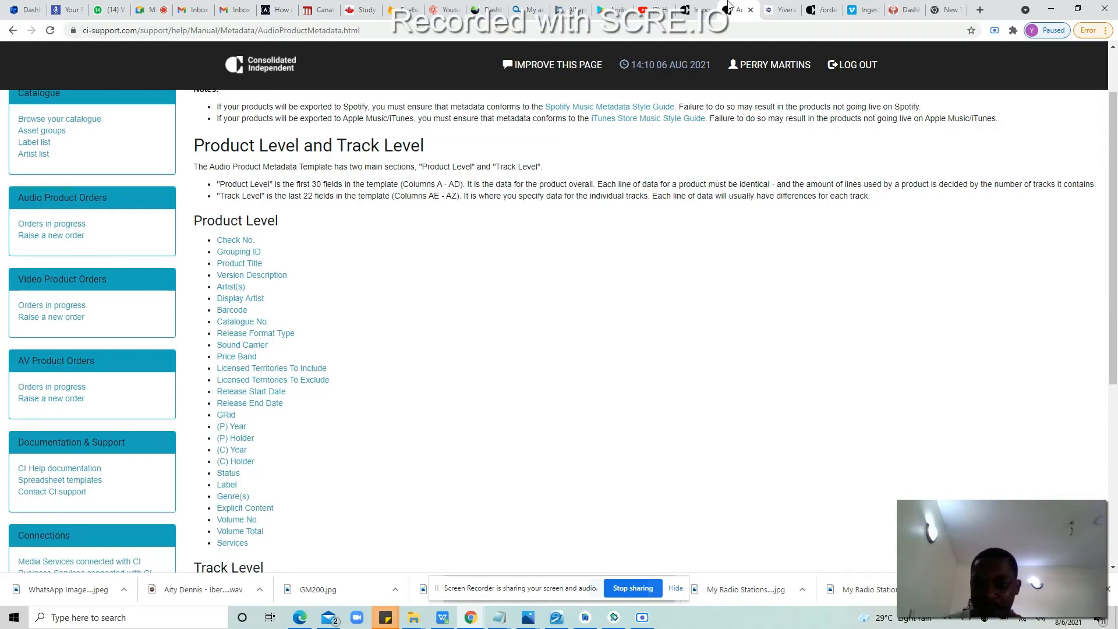
pyautogui.rightClick(230, 289)
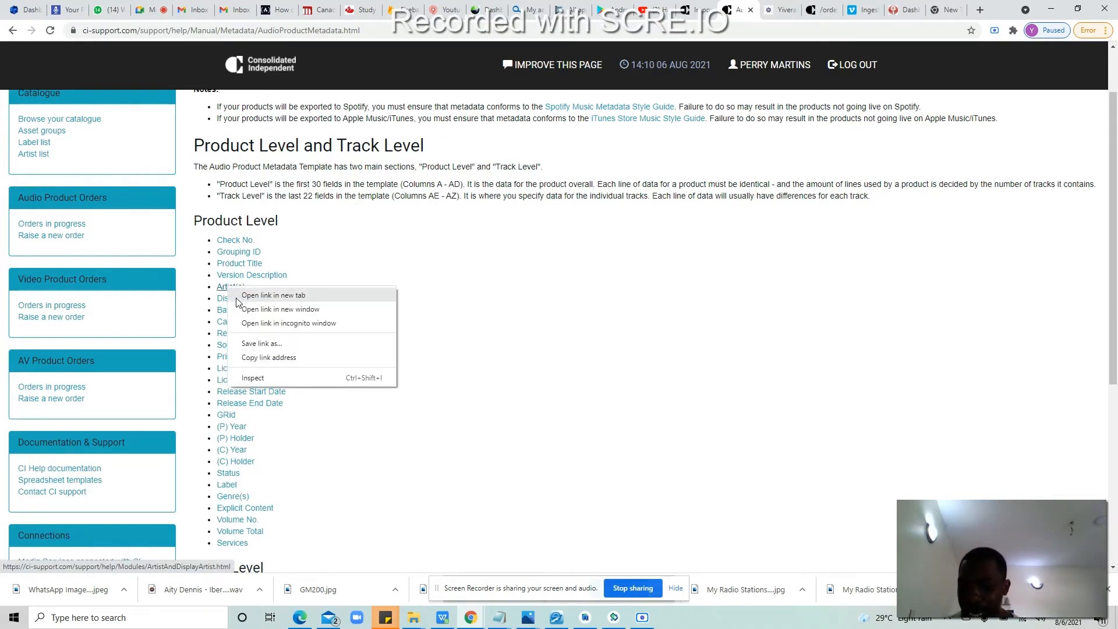
pyautogui.press('Escape')
pyautogui.middleClick(237, 301)
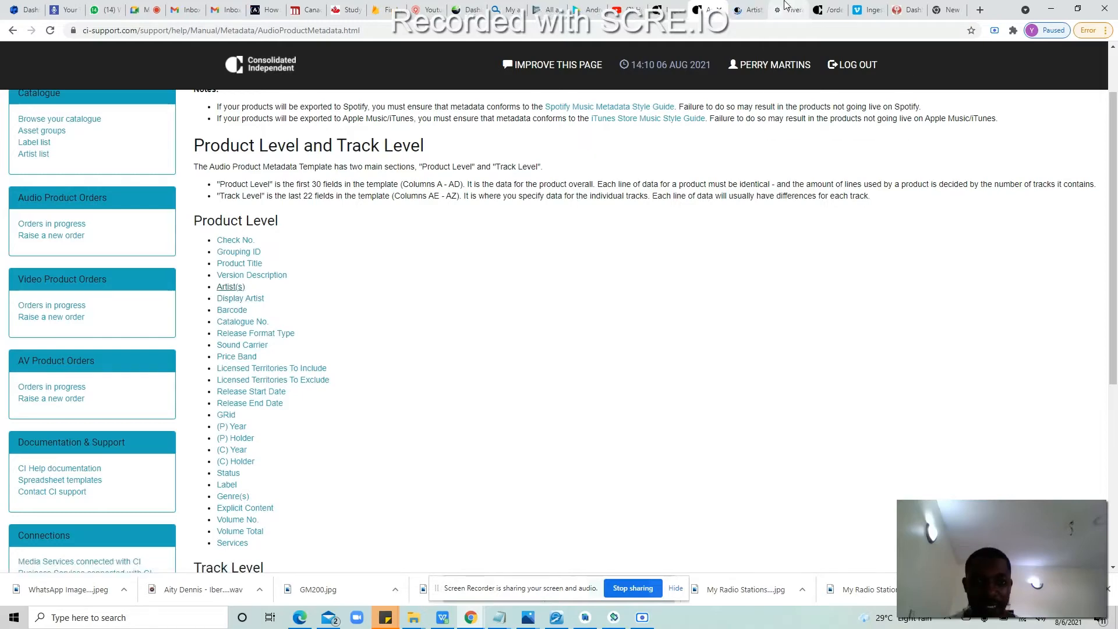
pyautogui.click(751, 8)
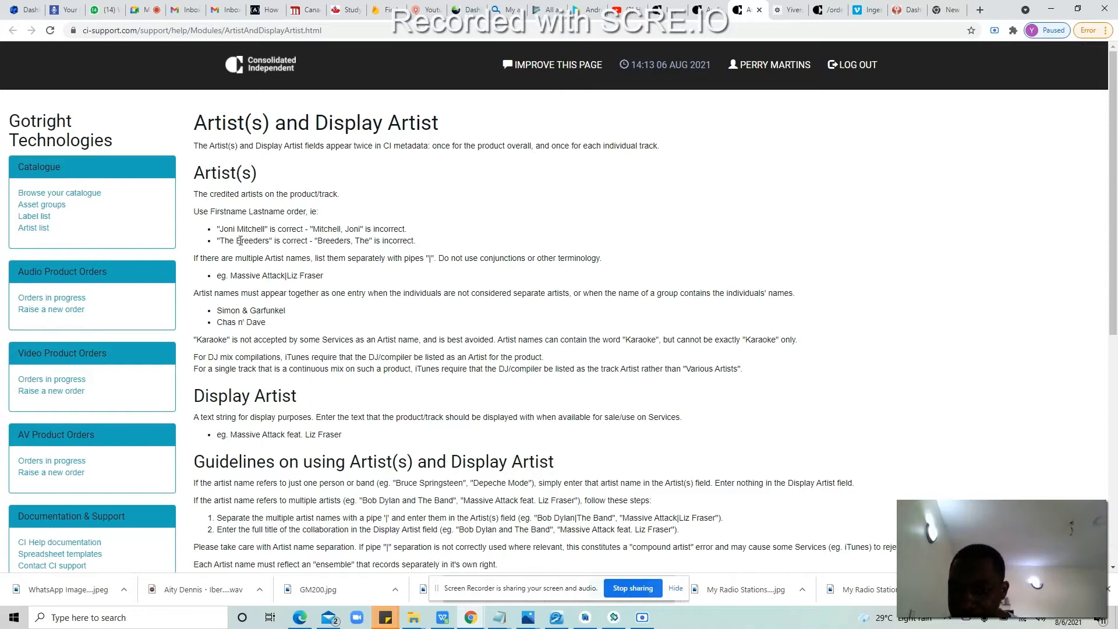
# Step: Read the Artist(s) and Display Artist guidance on naming order and pipe-separated artists, then return to WPS
pyautogui.moveTo(265, 241); pyautogui.dragTo(236, 241)
pyautogui.click(279, 255)
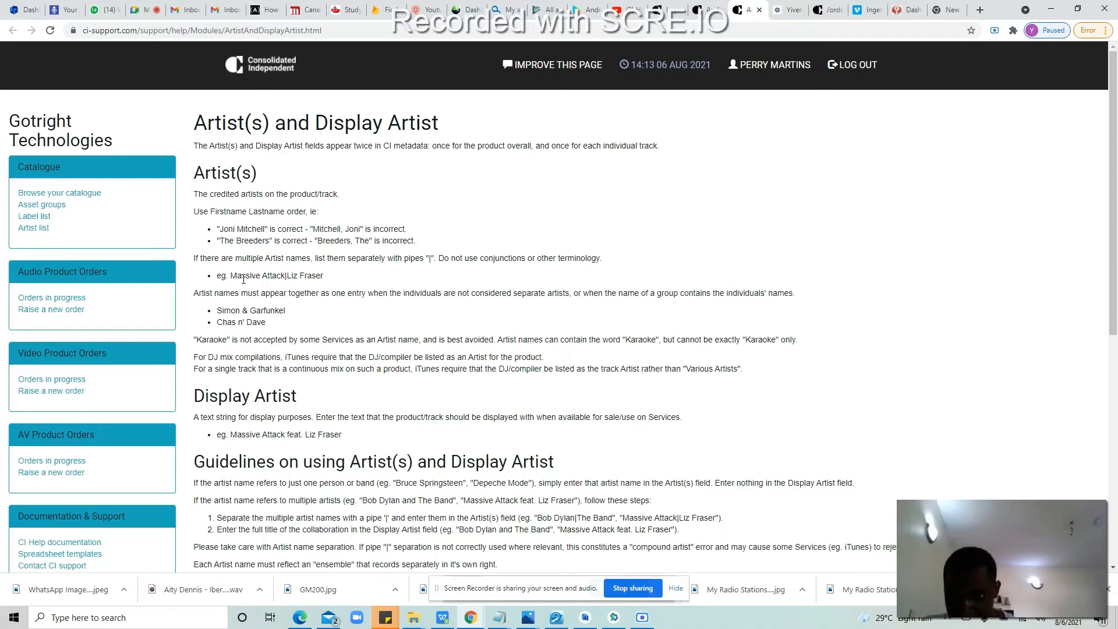
pyautogui.moveTo(1116, 192); pyautogui.dragTo(1116, 282)
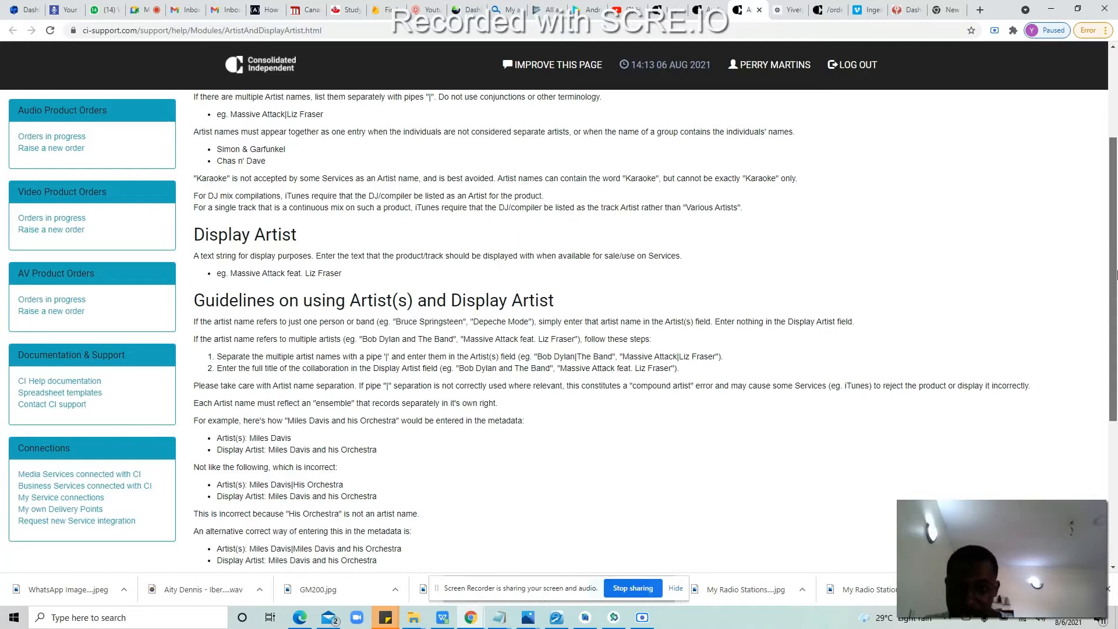
pyautogui.moveTo(1116, 282); pyautogui.dragTo(1116, 269)
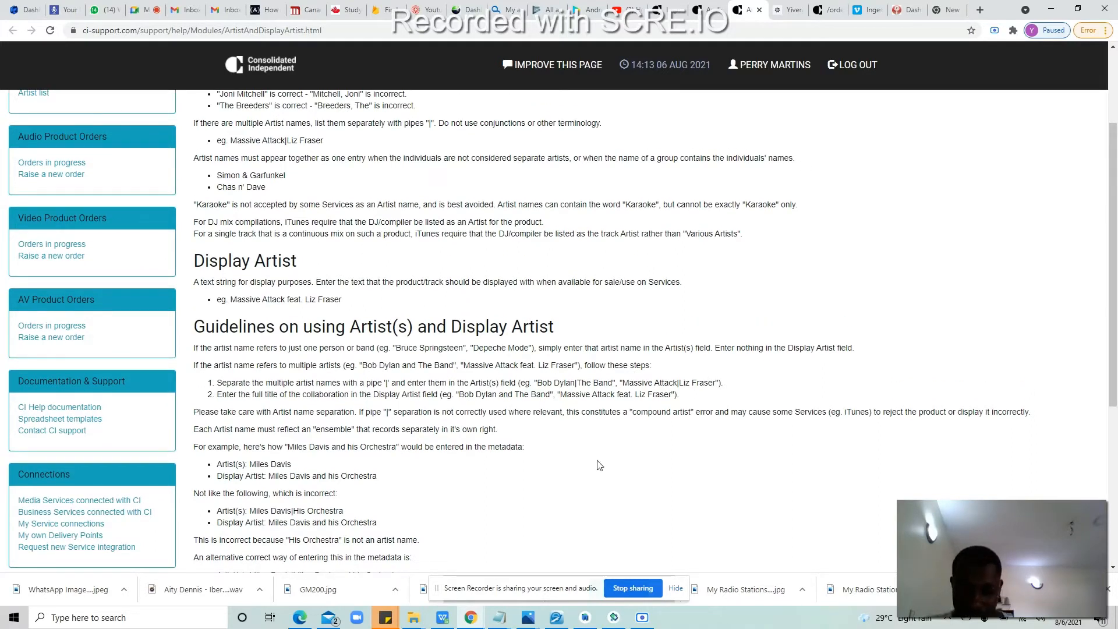
pyautogui.click(443, 617)
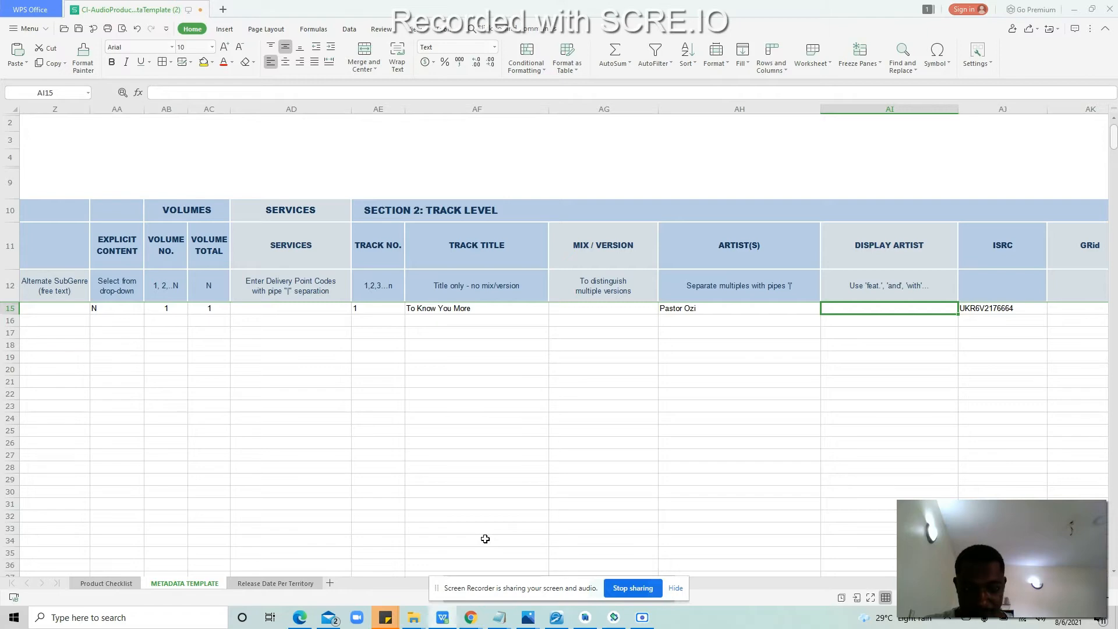
# Step: Bring the browser window with the Artist(s) and Display Artist guidance back to the front
pyautogui.moveTo(470, 616)
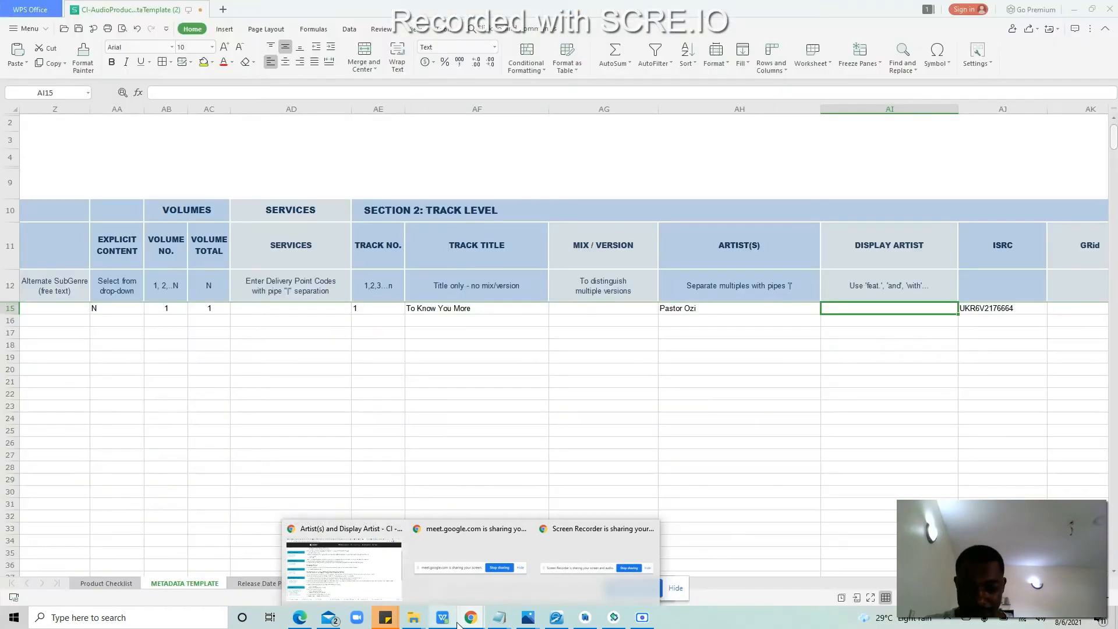
pyautogui.click(351, 582)
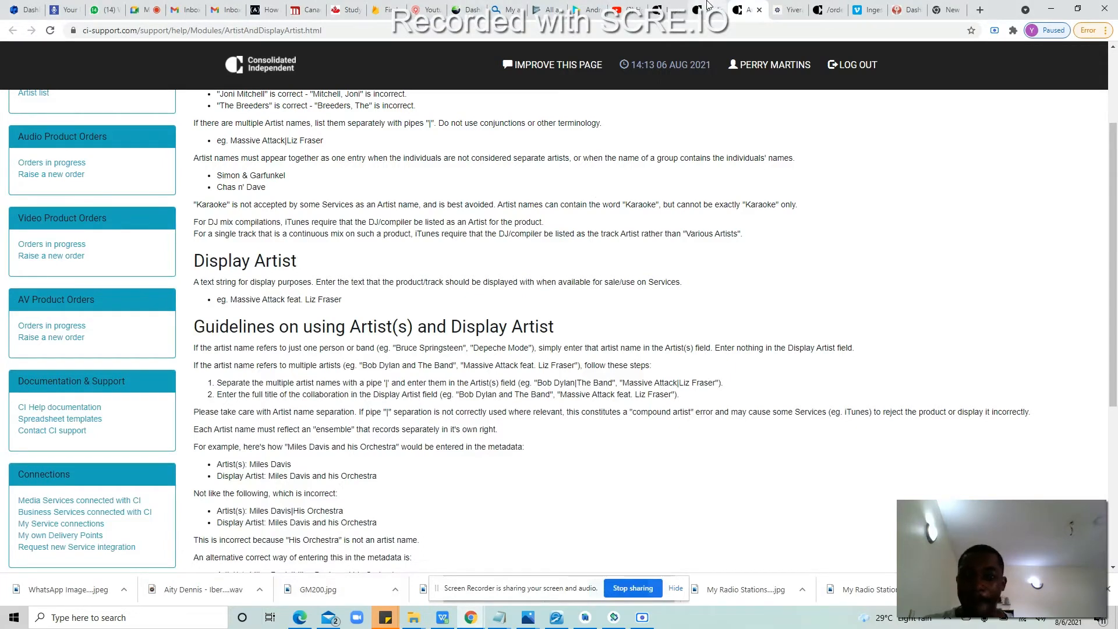
# Step: Copy ISRC UKR6V2176602 from Yivera's To Know You More track details, then return to the spreadsheet
pyautogui.click(785, 9)
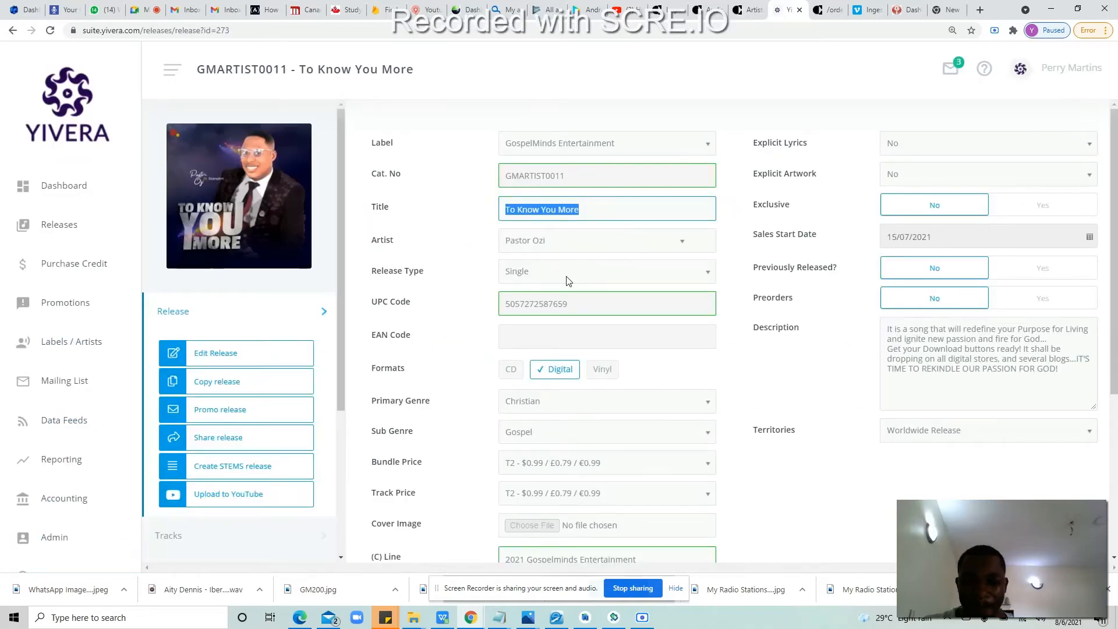
pyautogui.click(200, 535)
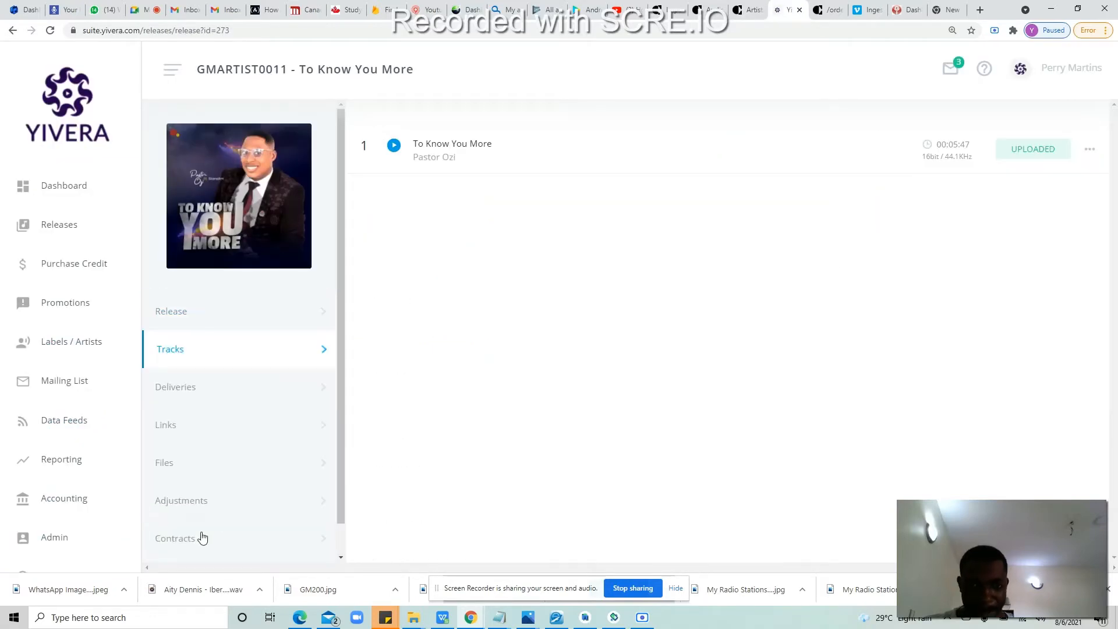
pyautogui.click(605, 144)
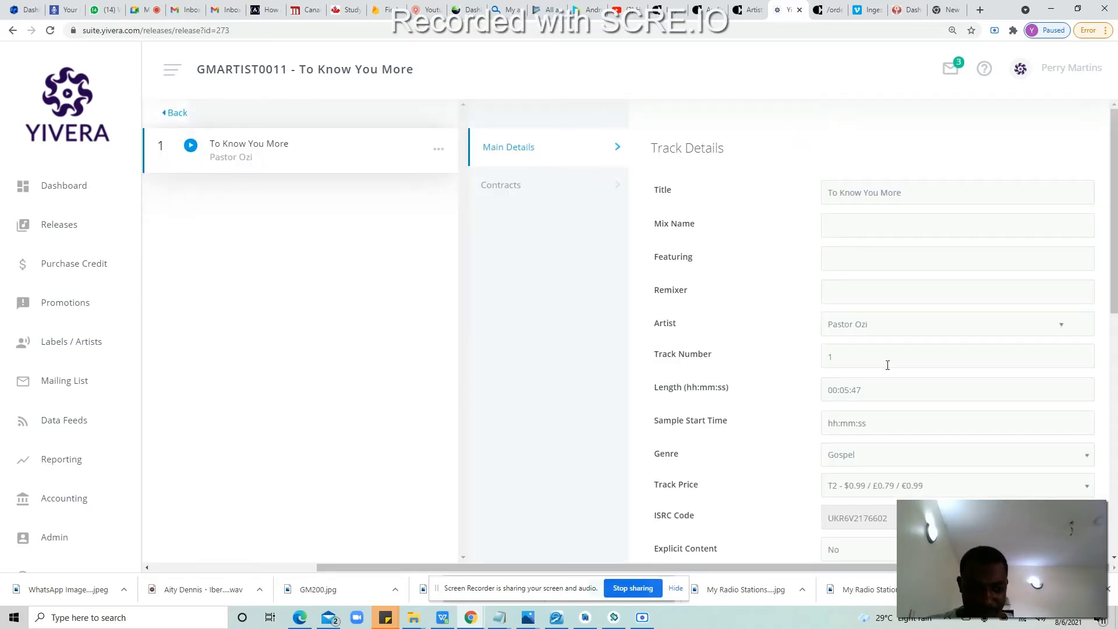
pyautogui.click(883, 517)
pyautogui.moveTo(882, 517); pyautogui.dragTo(813, 519)
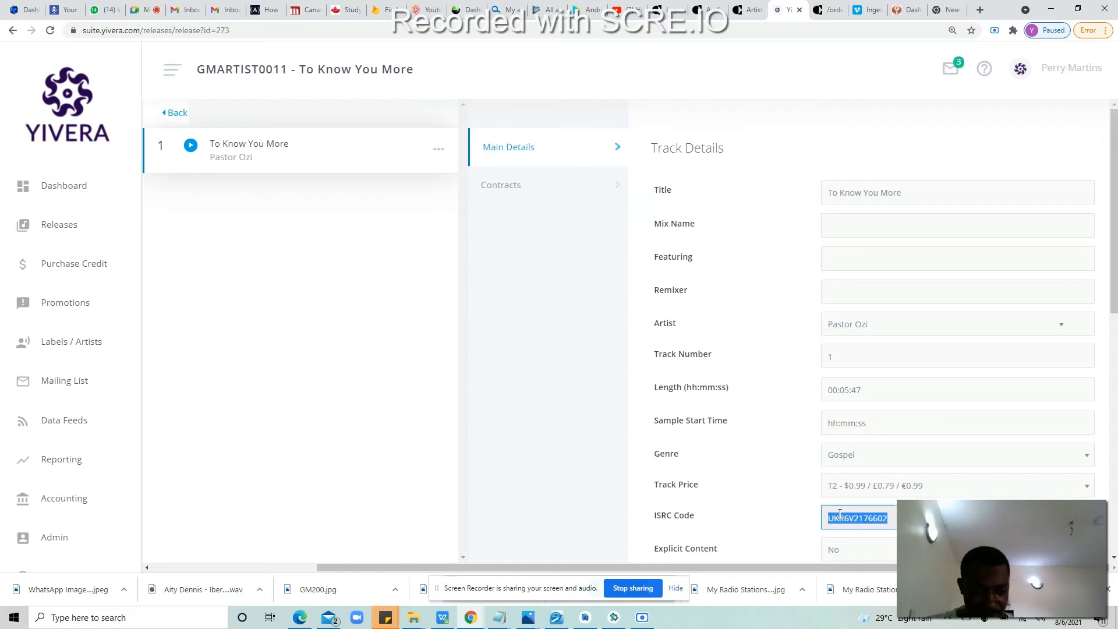
pyautogui.rightClick(839, 513)
pyautogui.click(848, 525)
pyautogui.click(444, 619)
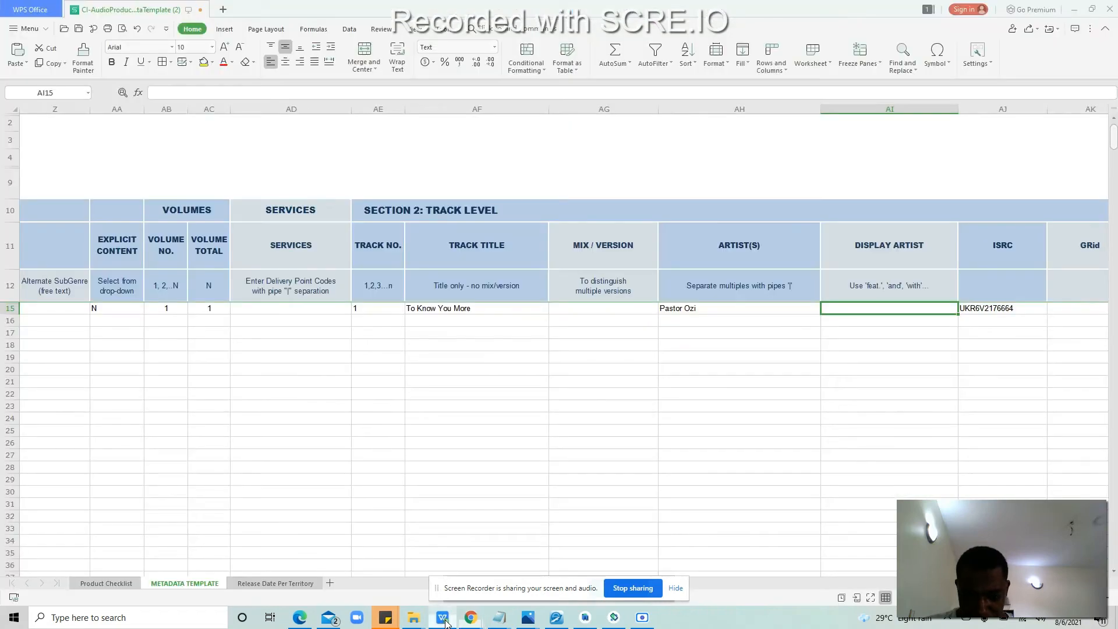
# Step: Paste ISRC UKR6V2176602 into AJ15 and move across to the (P) holder cell AN15
pyautogui.click(1015, 311)
pyautogui.doubleClick(1015, 311)
pyautogui.hotkey('ctrl', 'v')
pyautogui.click(1006, 319)
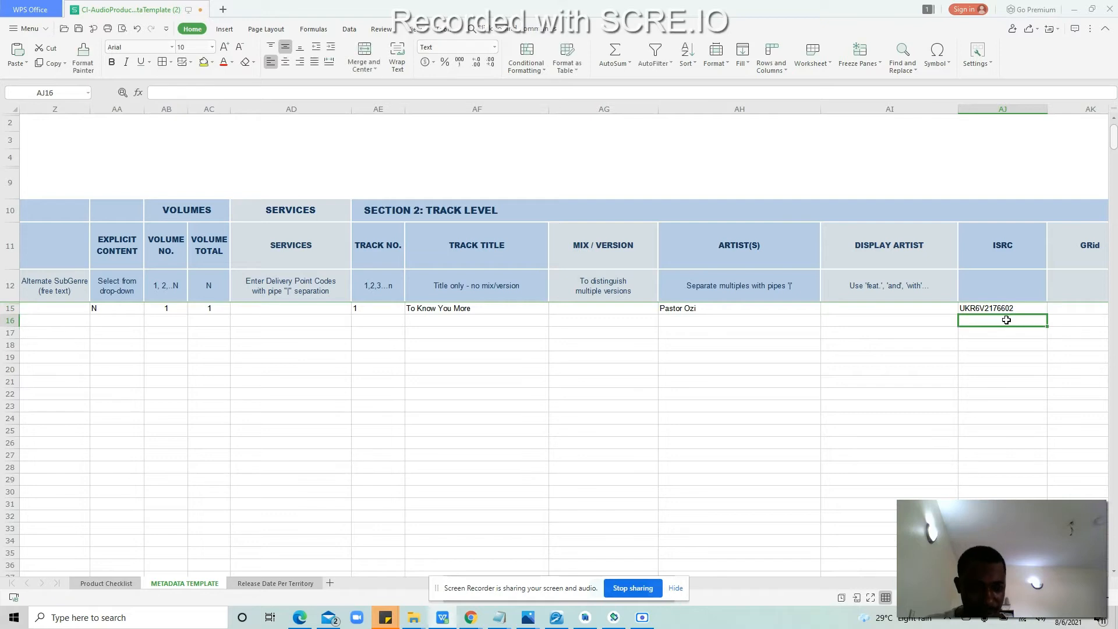
pyautogui.press('Right')
pyautogui.press('Up')
pyautogui.press('Right')
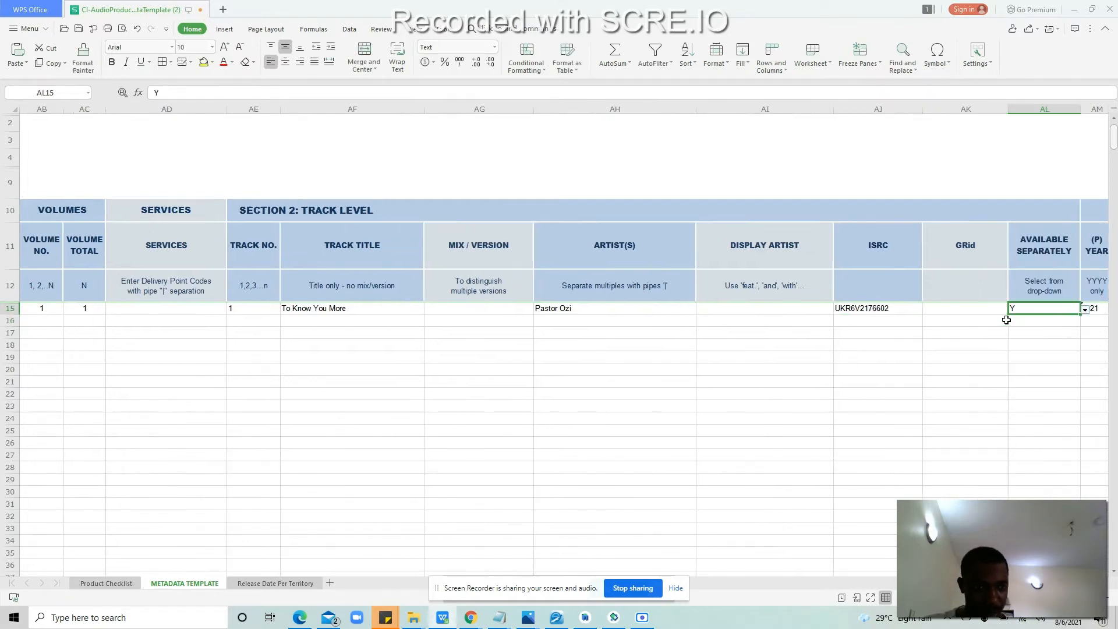
pyautogui.press('Right')
pyautogui.press('Right')
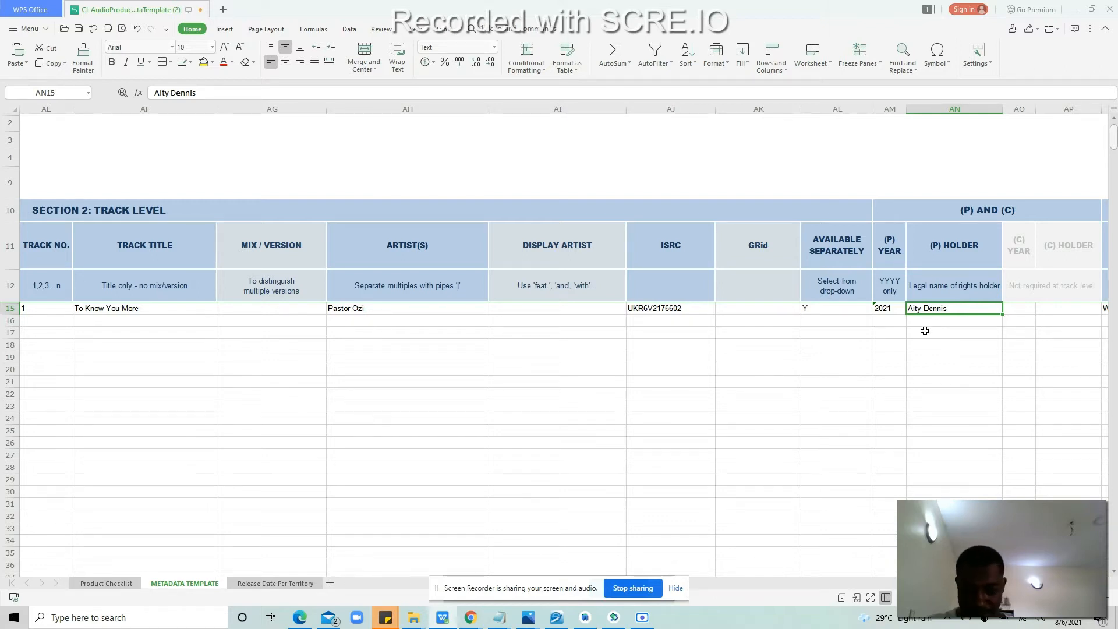
# Step: Copy Gospelminds Entertainment from the (C) Line in Yivera's release details, then return to WPS
pyautogui.moveTo(470, 622)
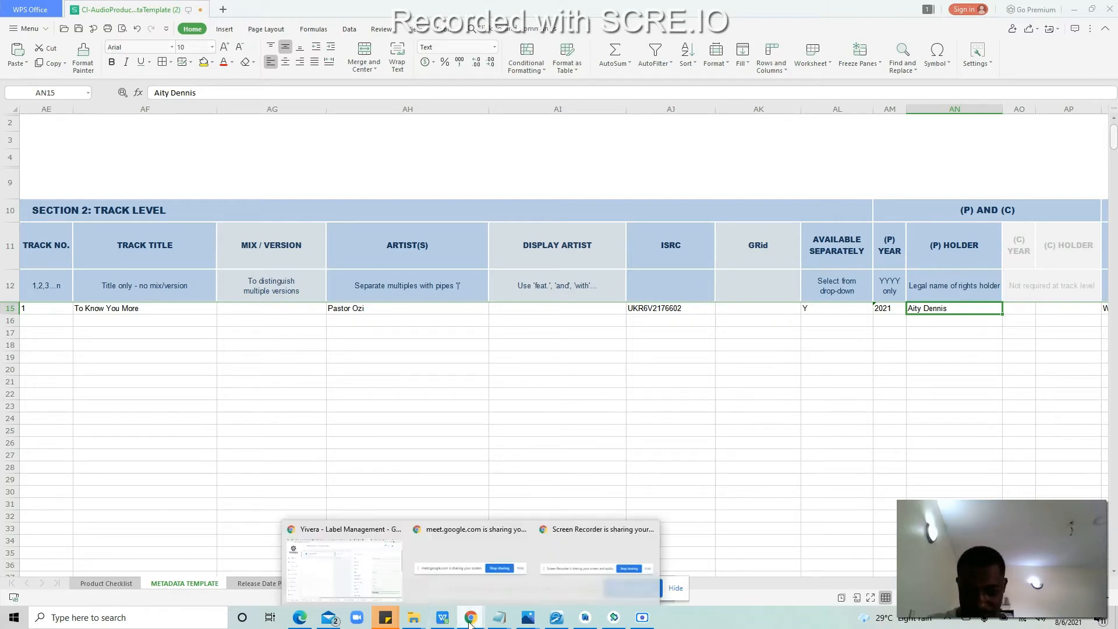
pyautogui.click(380, 584)
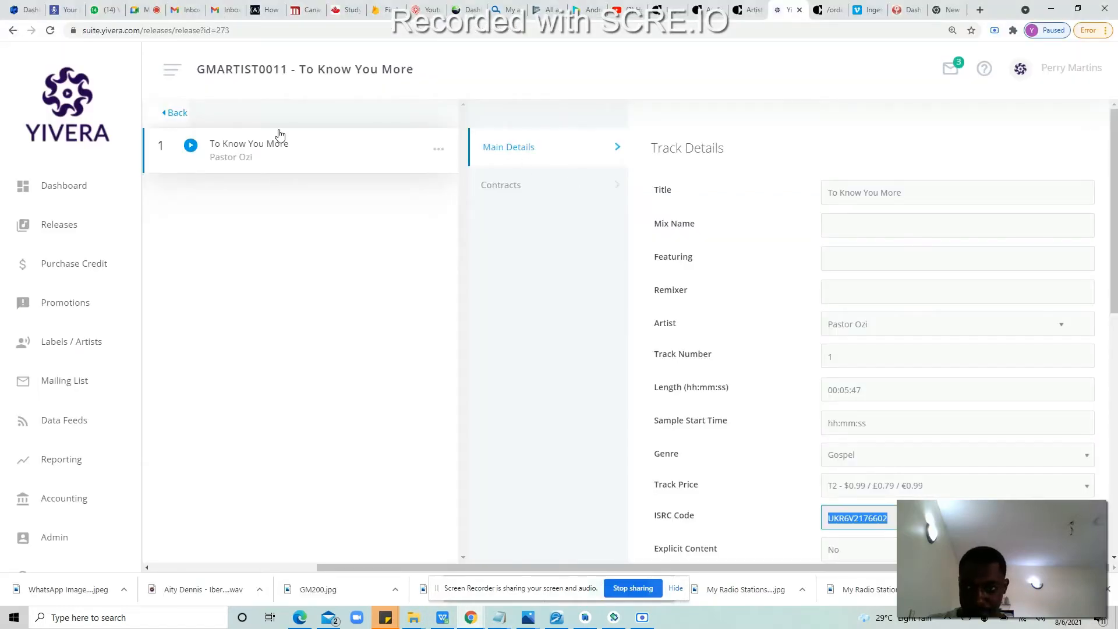
pyautogui.click(177, 113)
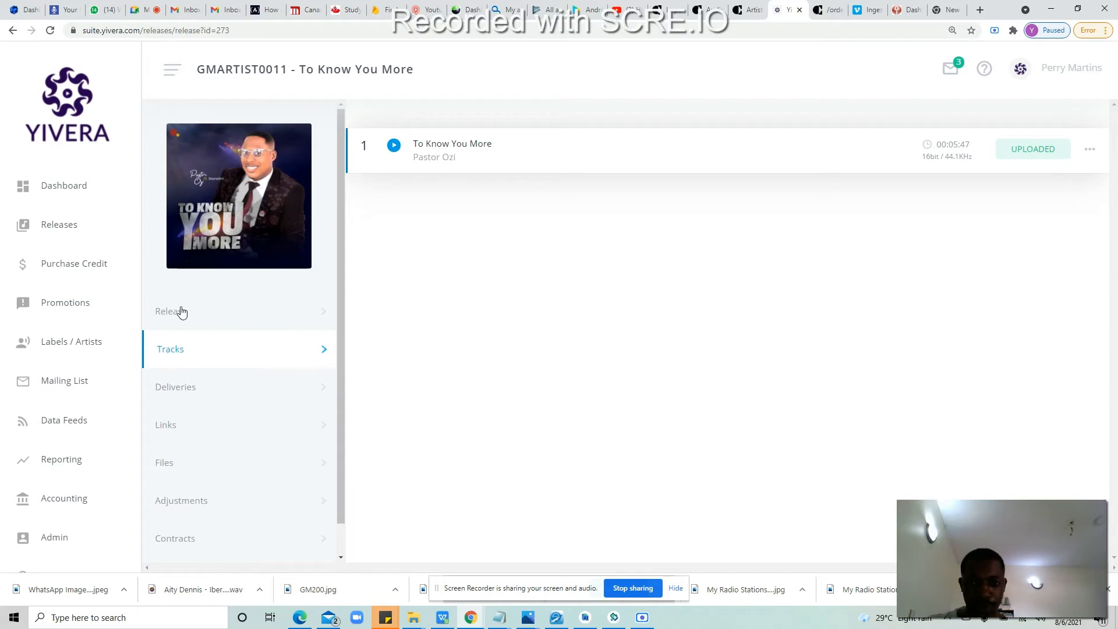
pyautogui.click(261, 308)
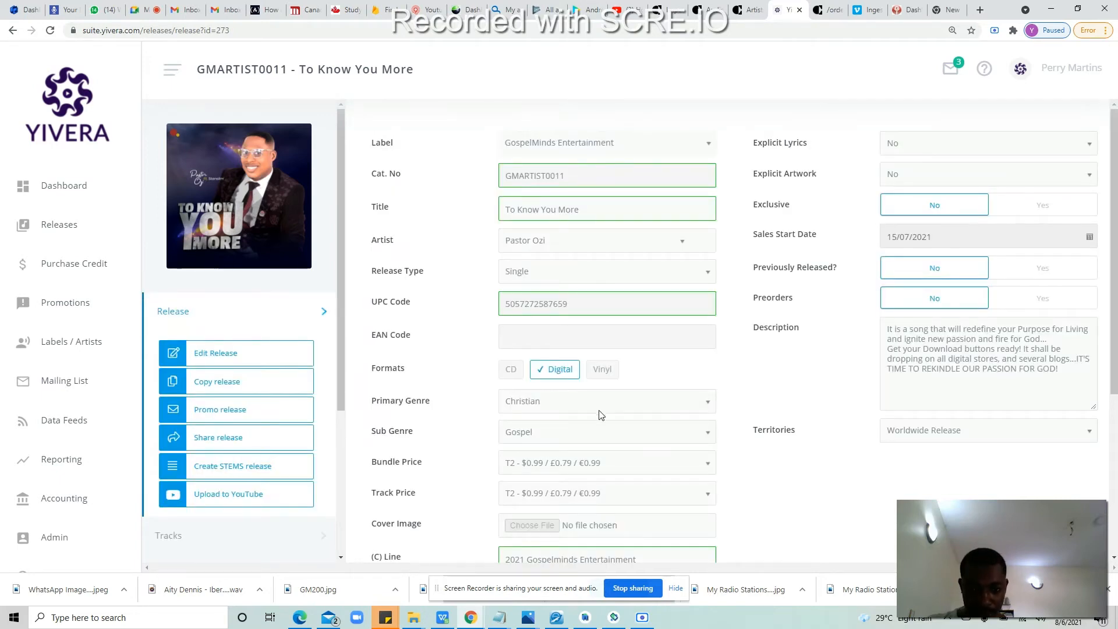
pyautogui.scroll(-3, 602, 414)
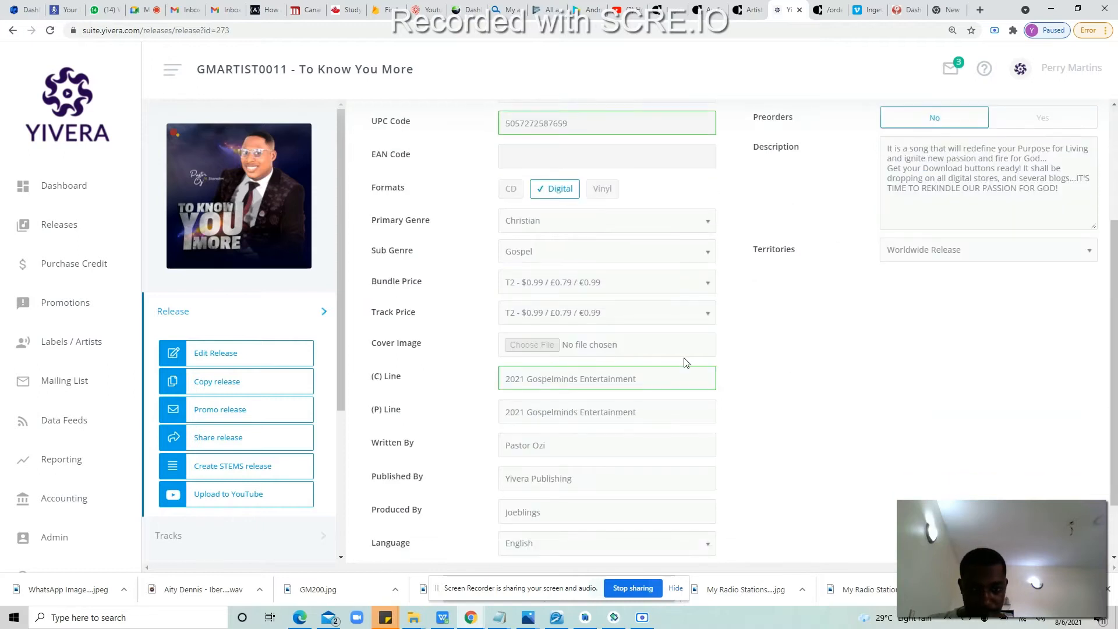
pyautogui.moveTo(653, 378); pyautogui.dragTo(528, 380)
pyautogui.rightClick(529, 382)
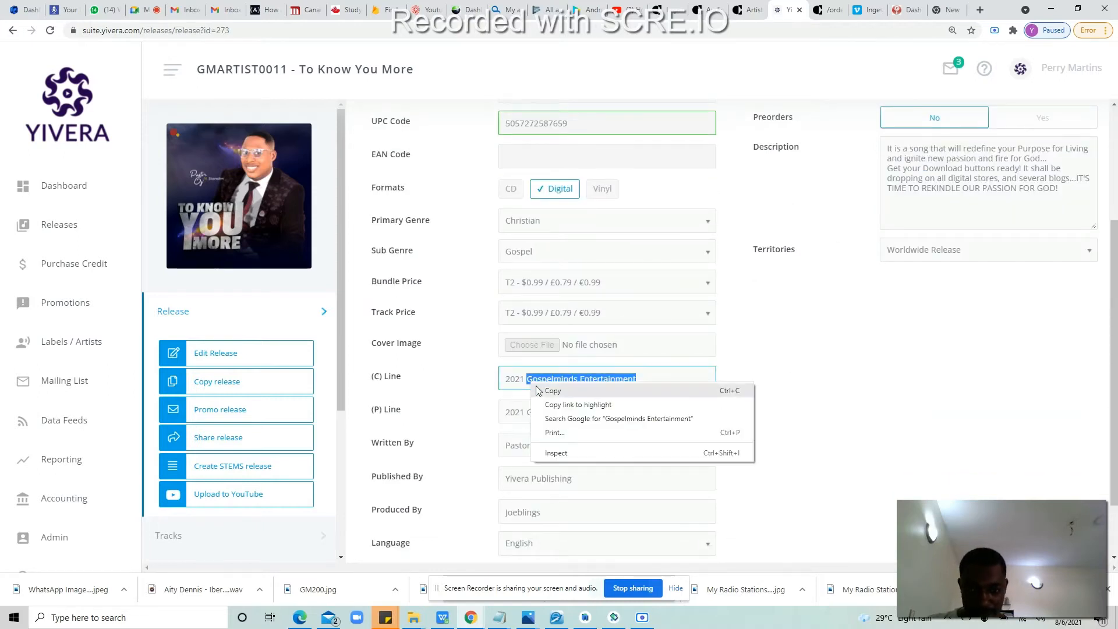
pyautogui.click(543, 391)
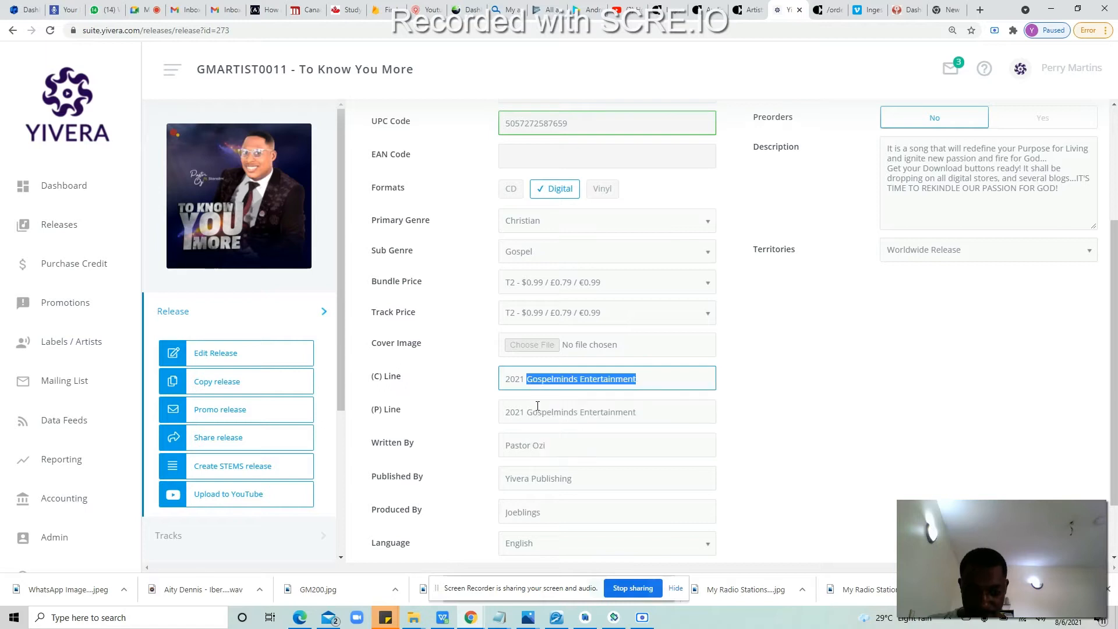
pyautogui.click(470, 617)
pyautogui.click(351, 564)
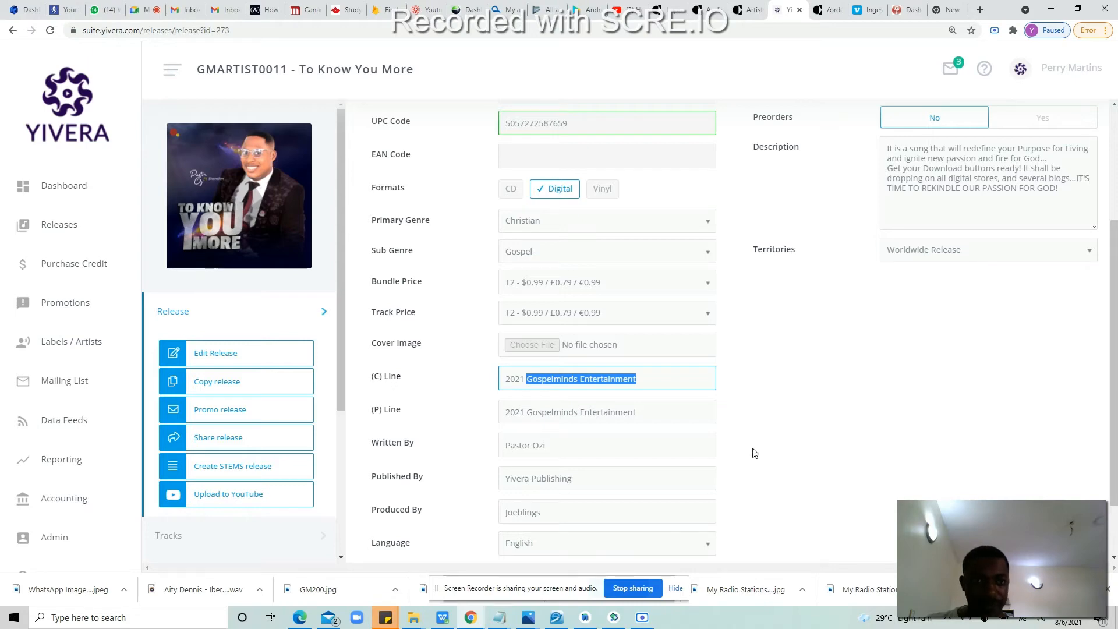
pyautogui.click(442, 617)
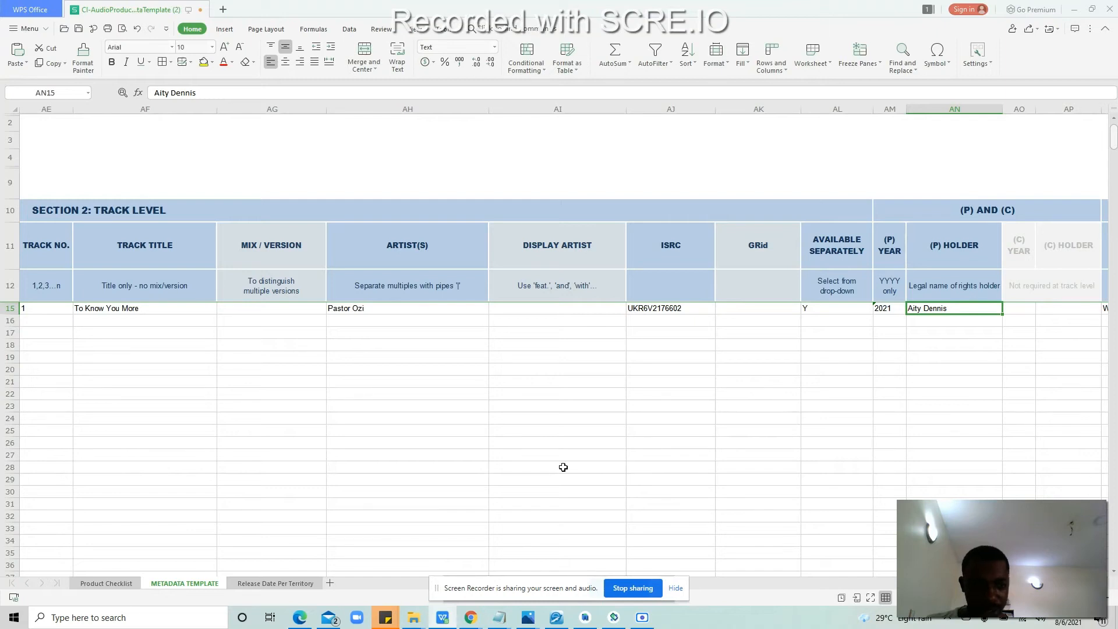
# Step: Replace the (P) holder in AN15 with Gospelminds Entertainment
pyautogui.press('Up')
pyautogui.press('Up')
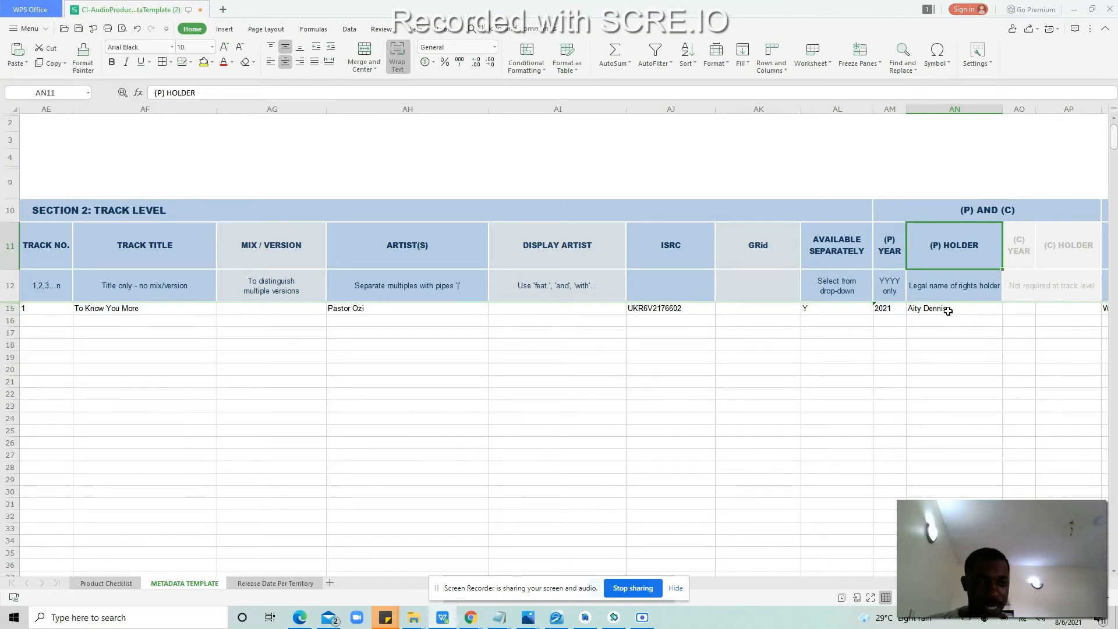
pyautogui.doubleClick(948, 309)
pyautogui.hotkey('ctrl', 'a')
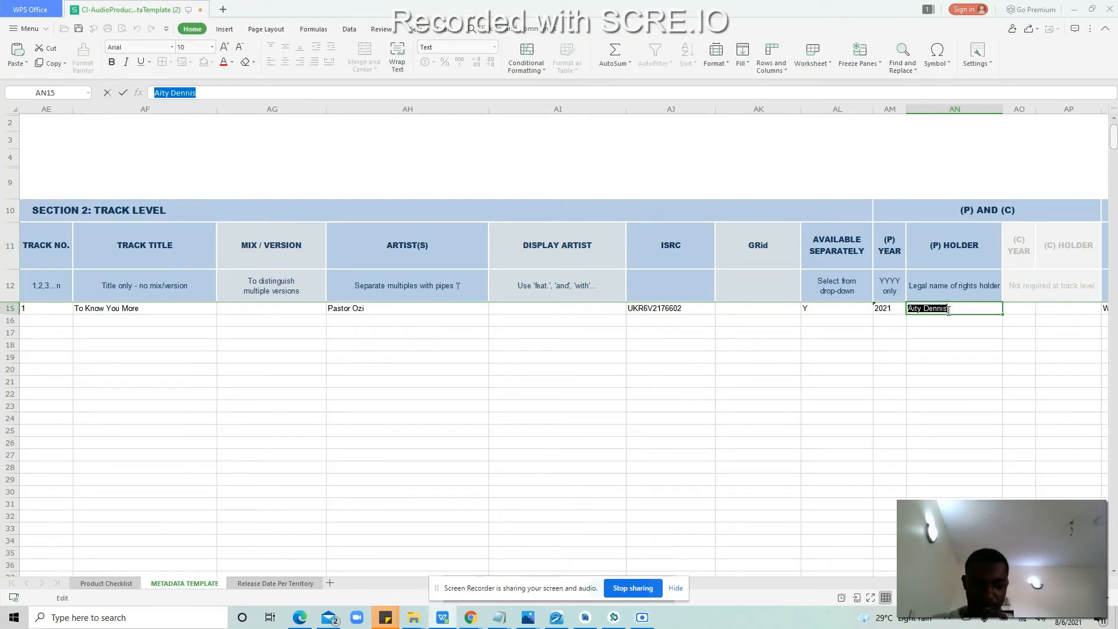
pyautogui.hotkey('ctrl', 'v')
pyautogui.click(978, 319)
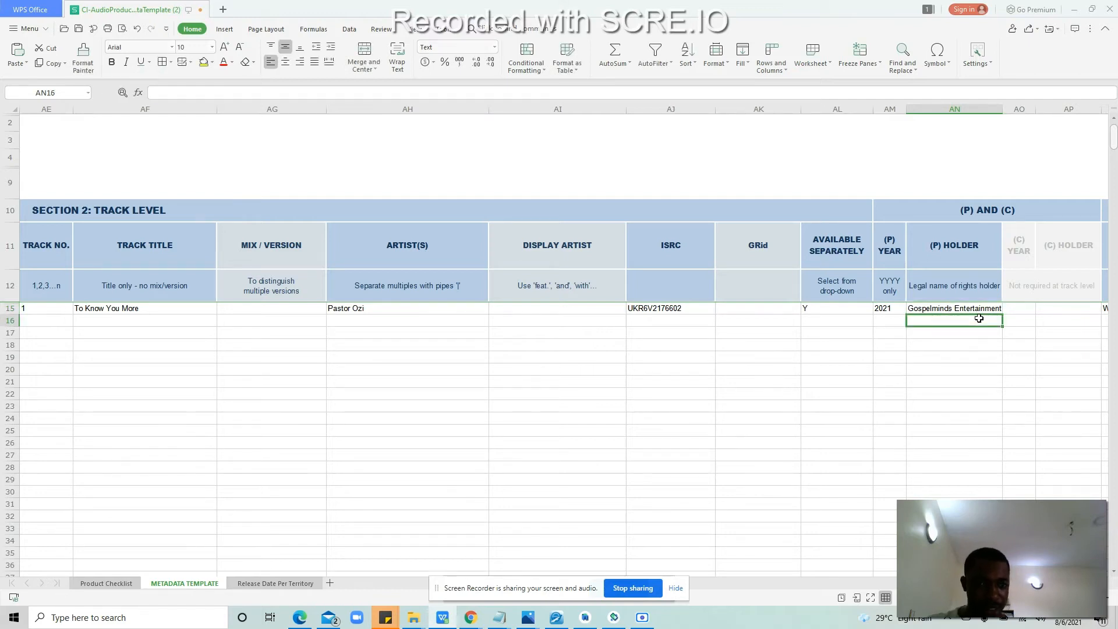
pyautogui.press('Tab')
pyautogui.press('Tab')
pyautogui.press('Tab')
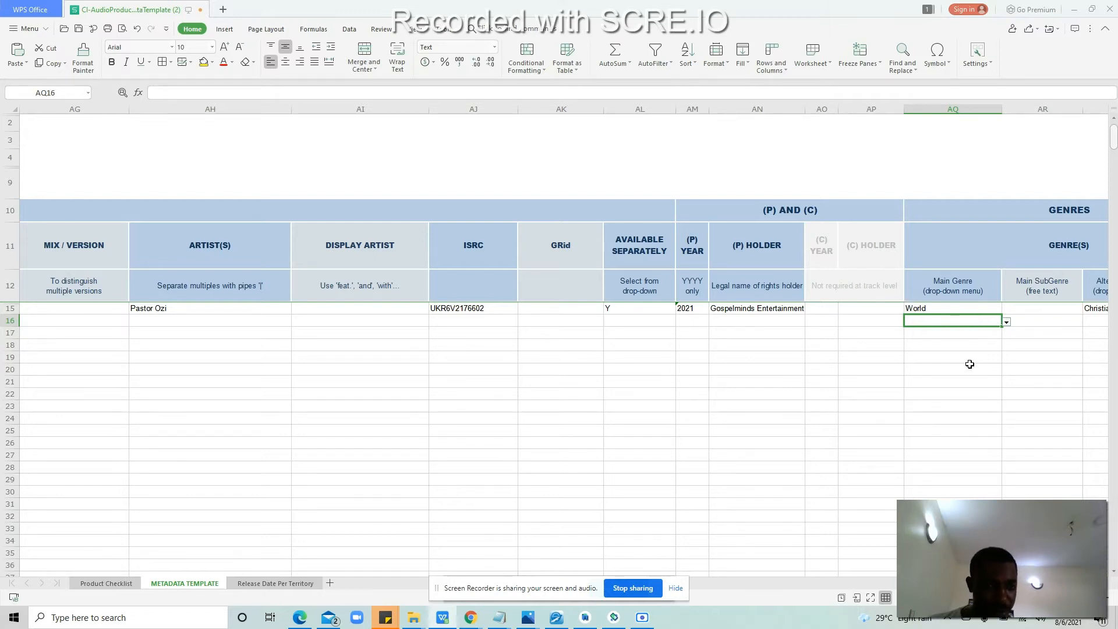
# Step: Set the main genre in AQ15 to Christian from its drop-down list
pyautogui.click(995, 310)
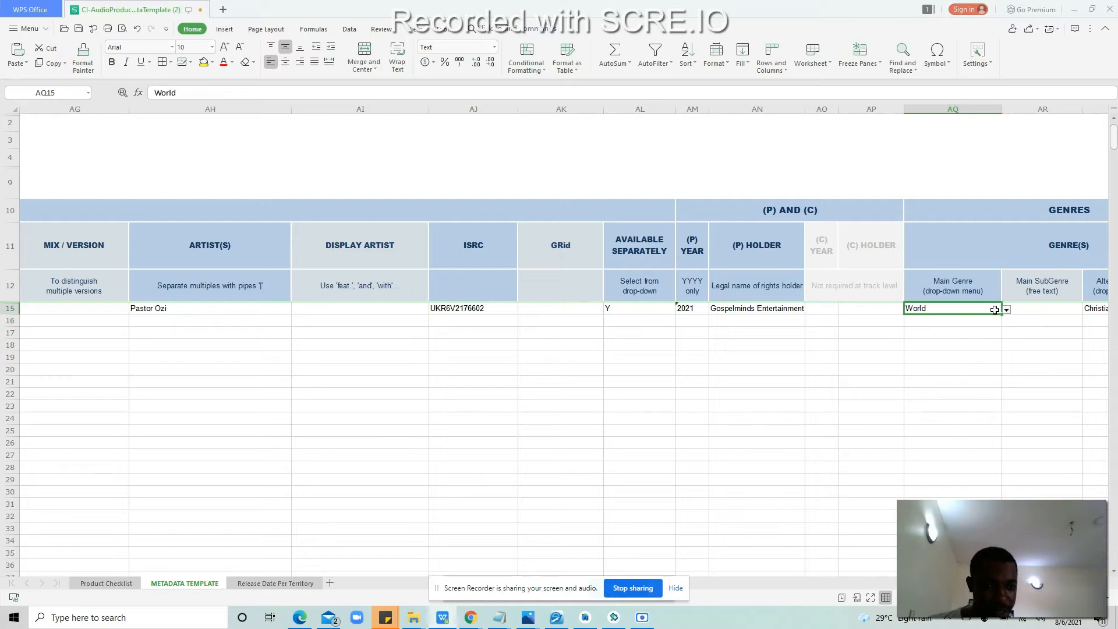
pyautogui.click(1006, 311)
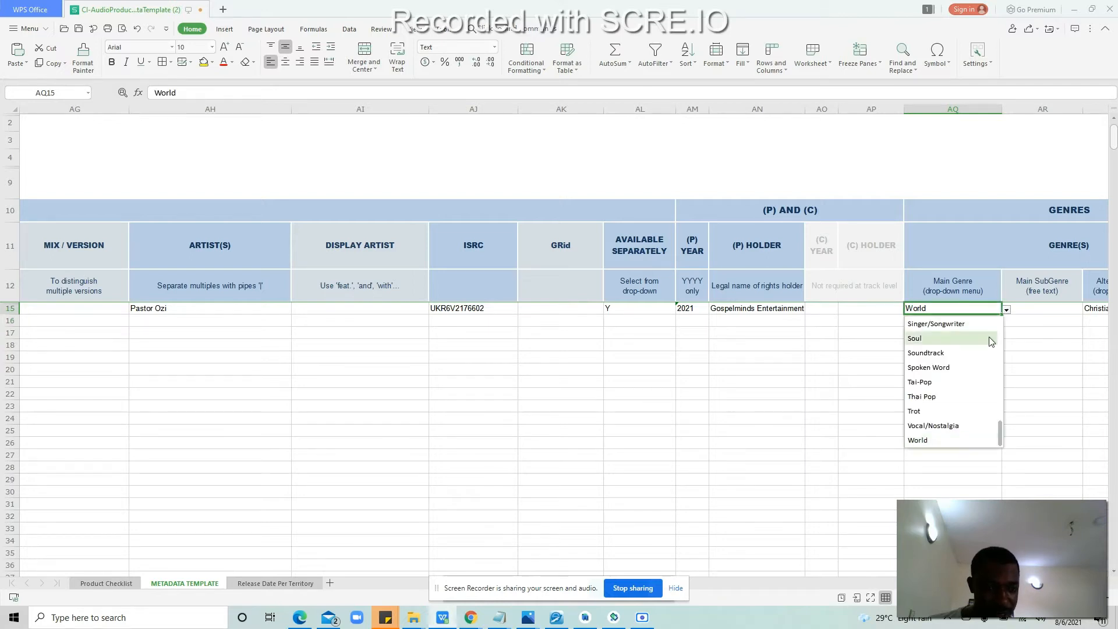
pyautogui.click(998, 441)
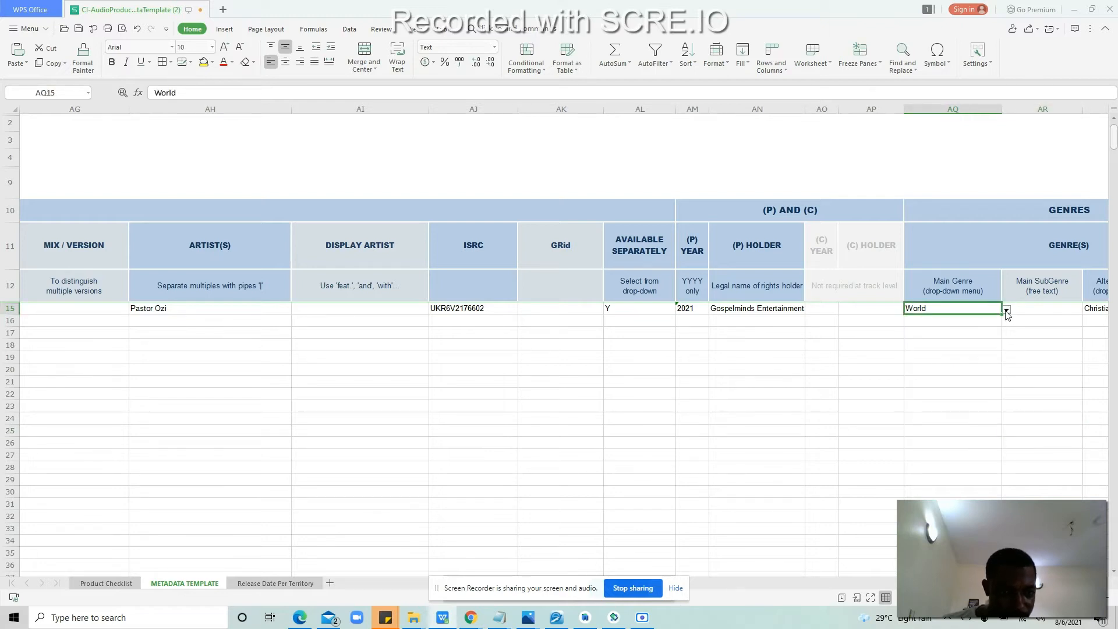
pyautogui.click(1006, 310)
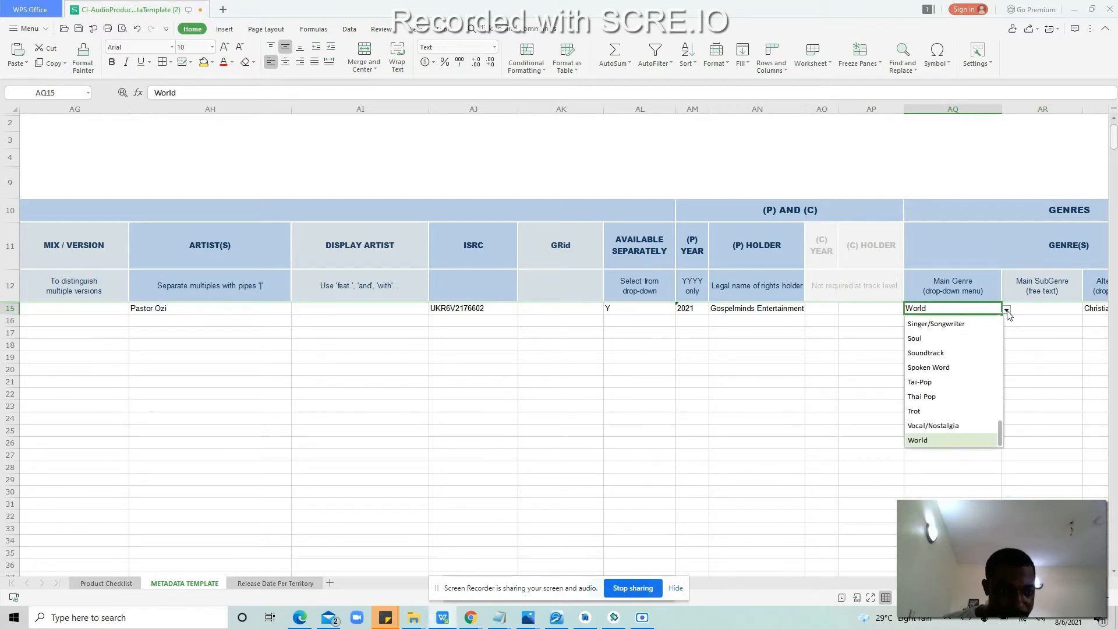
pyautogui.scroll(3, 1001, 414)
pyautogui.scroll(5, 1001, 414)
pyautogui.moveTo(999, 389); pyautogui.dragTo(990, 351)
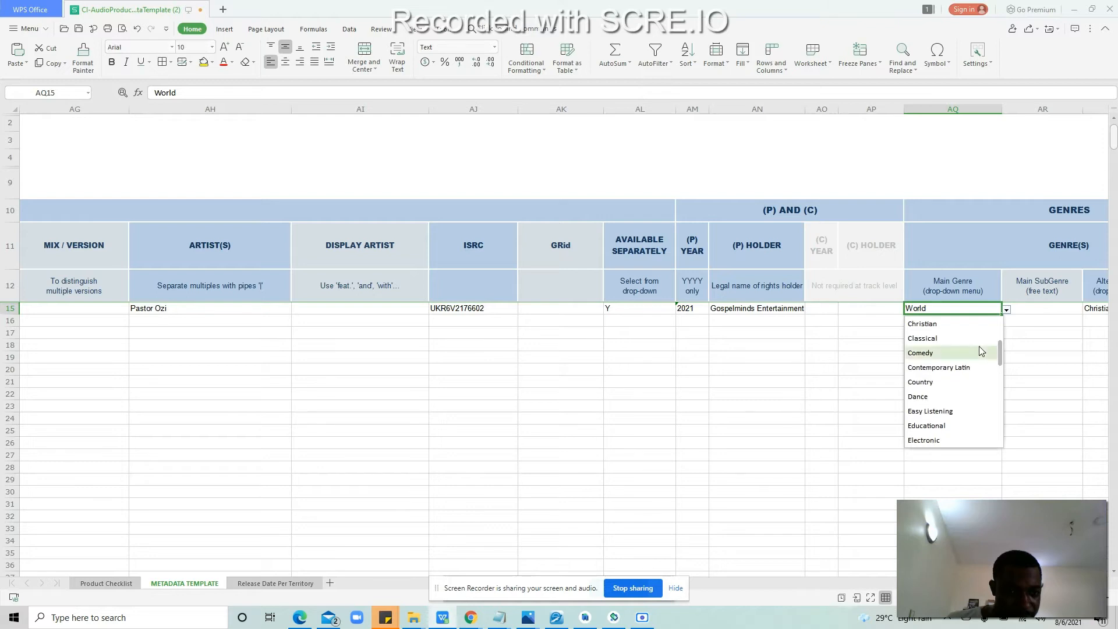
pyautogui.click(951, 324)
pyautogui.click(1060, 320)
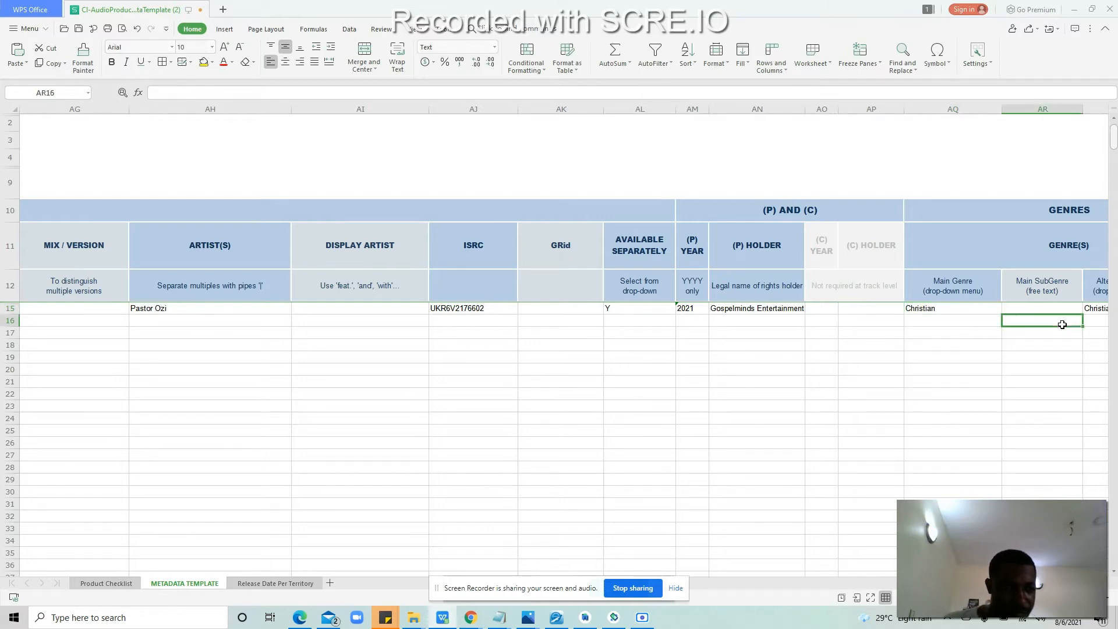
# Step: Confirm Christian as the alternate genre in AS15, then move to the producer cell AV15
pyautogui.press('Right')
pyautogui.press('Up')
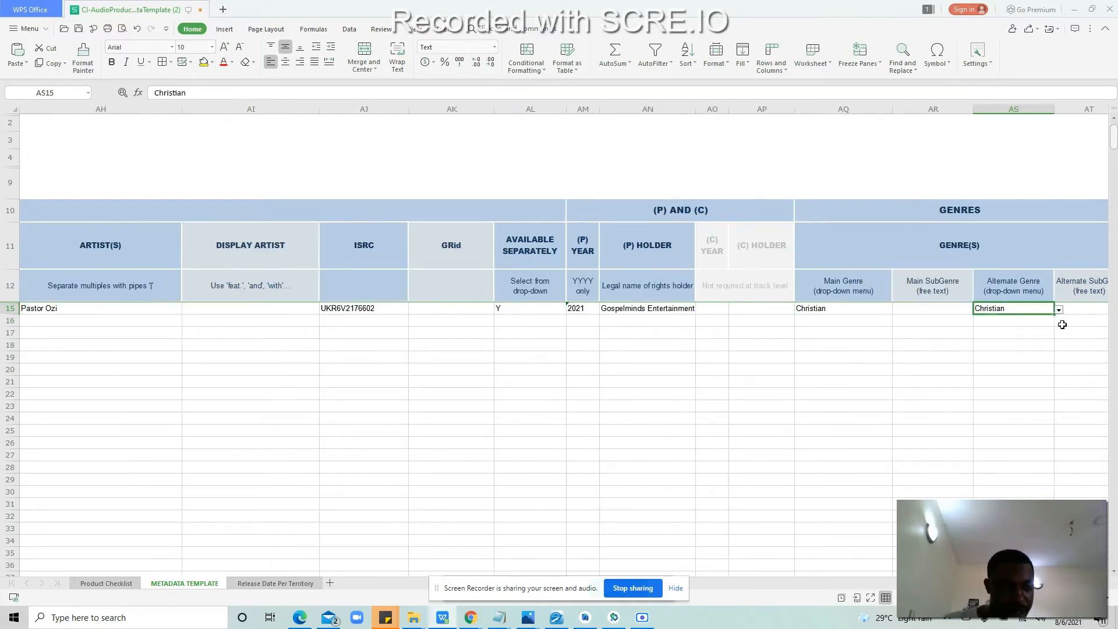
pyautogui.press('Right')
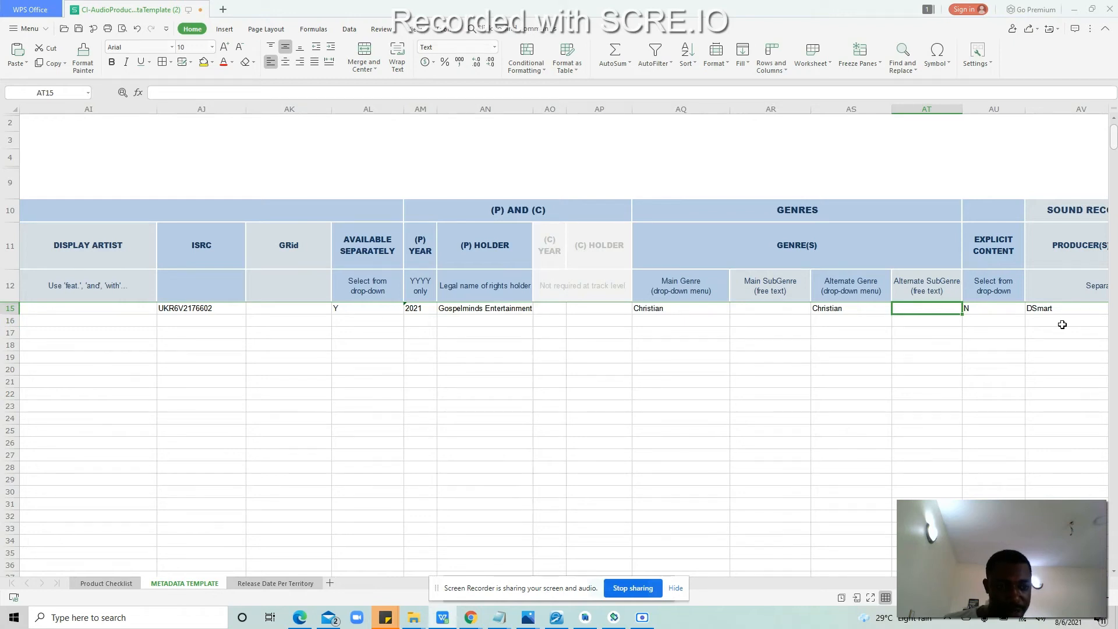
pyautogui.click(876, 312)
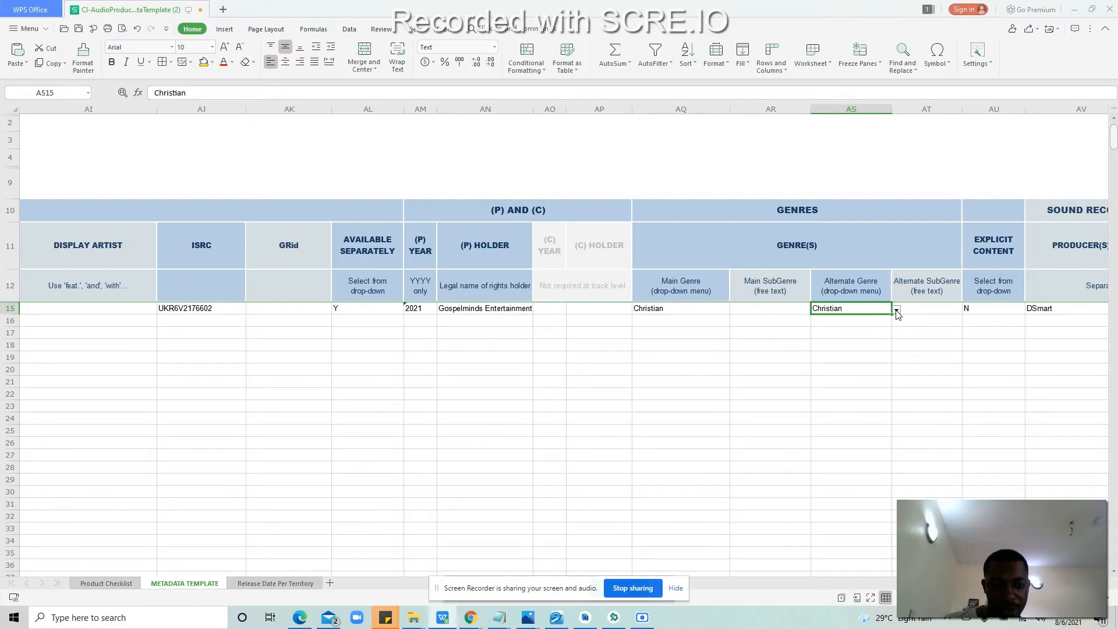
pyautogui.click(896, 310)
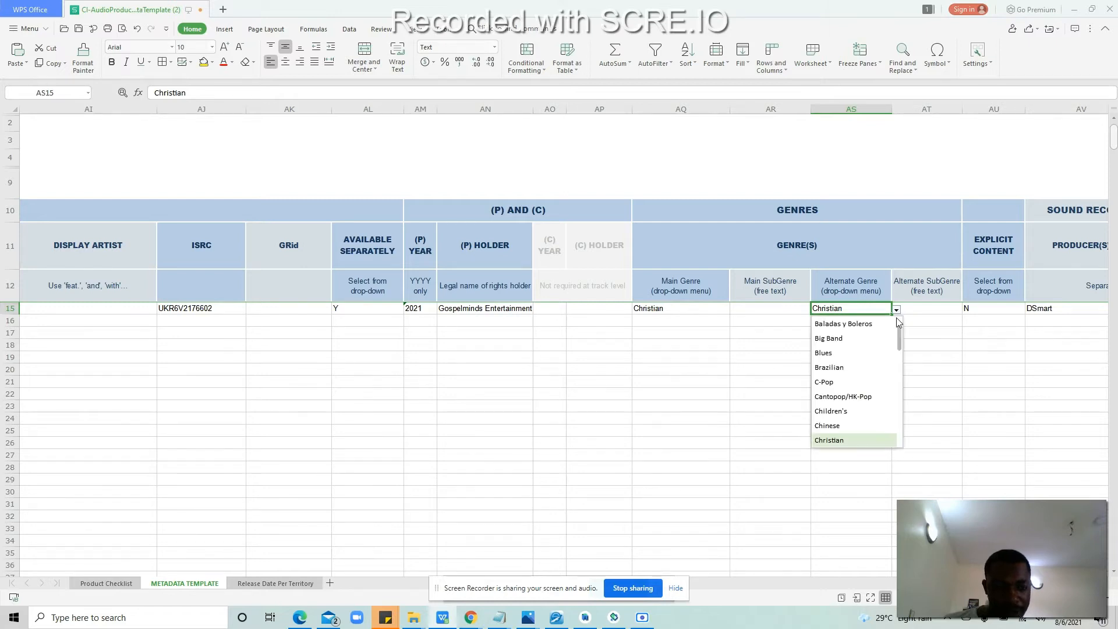
pyautogui.moveTo(898, 337); pyautogui.dragTo(902, 388)
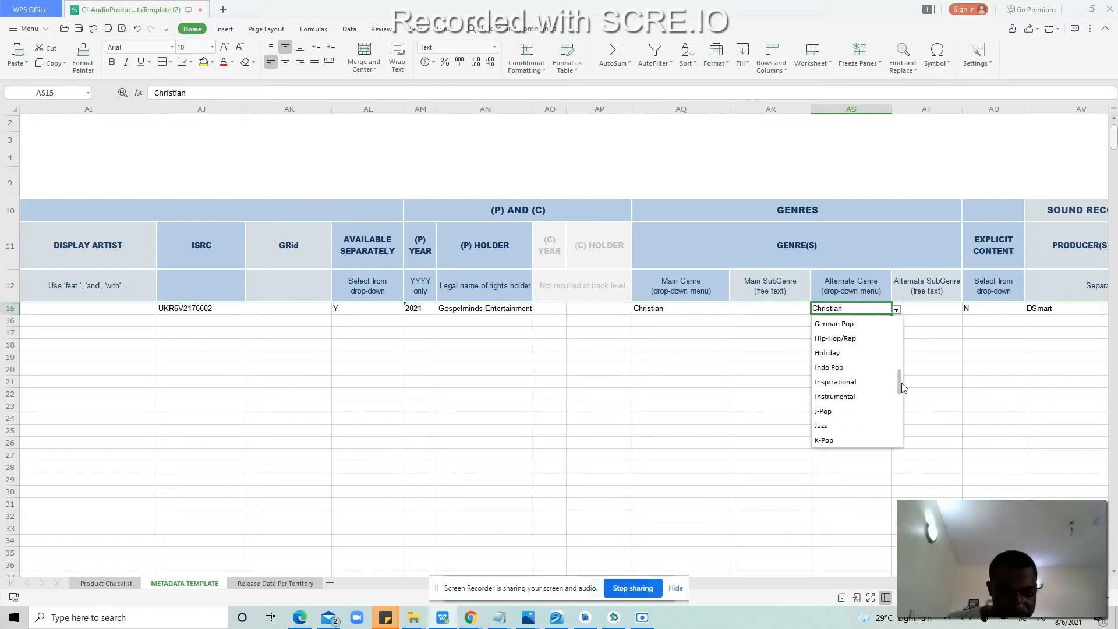
pyautogui.moveTo(901, 382); pyautogui.dragTo(900, 389)
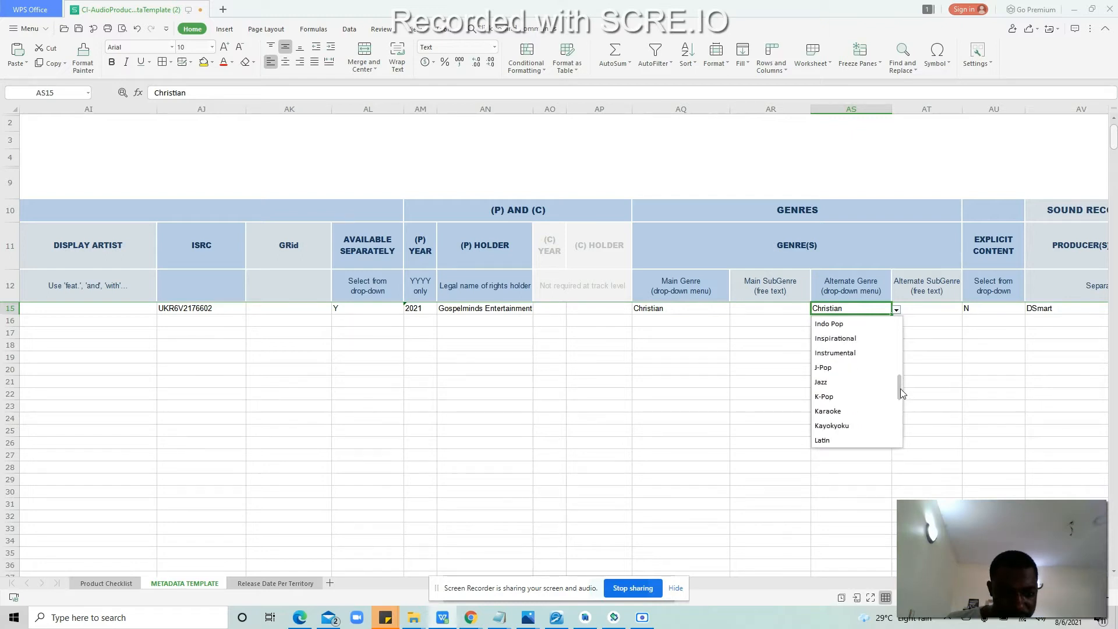
pyautogui.click(927, 324)
pyautogui.press('Right')
pyautogui.press('Up')
pyautogui.press('Right')
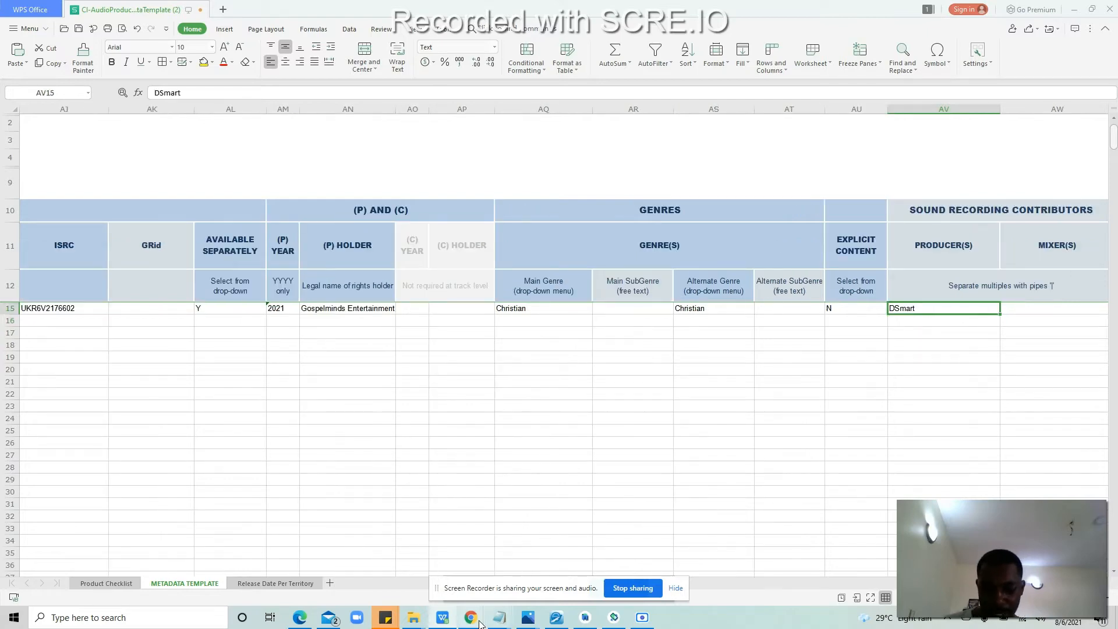
# Step: Copy the producer name from Yivera's Produced By field and return to the spreadsheet
pyautogui.moveTo(470, 617)
pyautogui.click(334, 573)
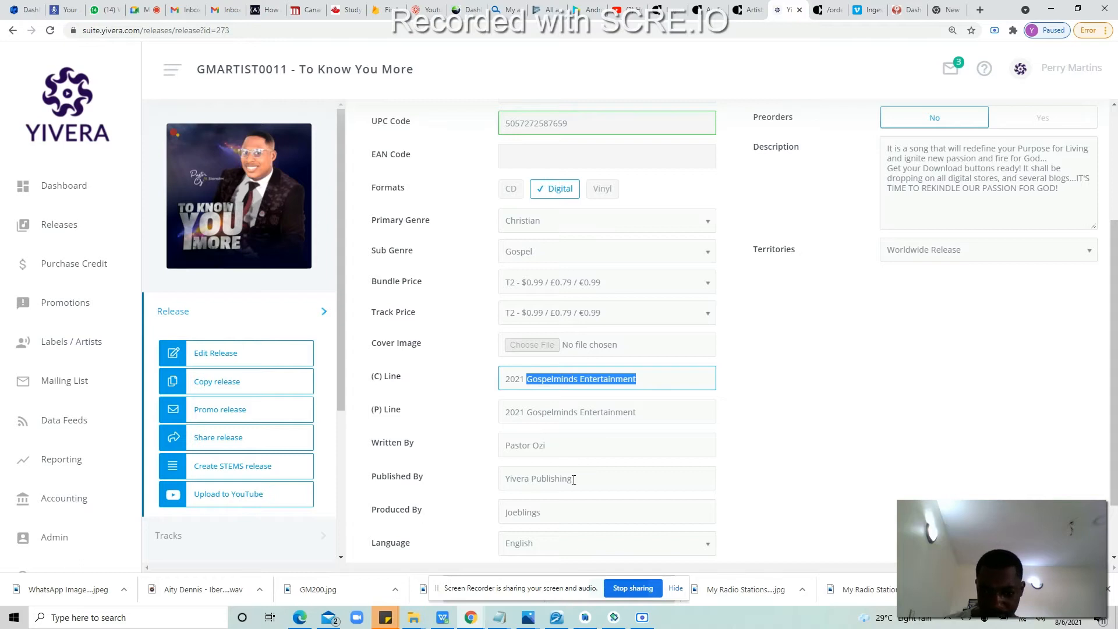
pyautogui.doubleClick(563, 512)
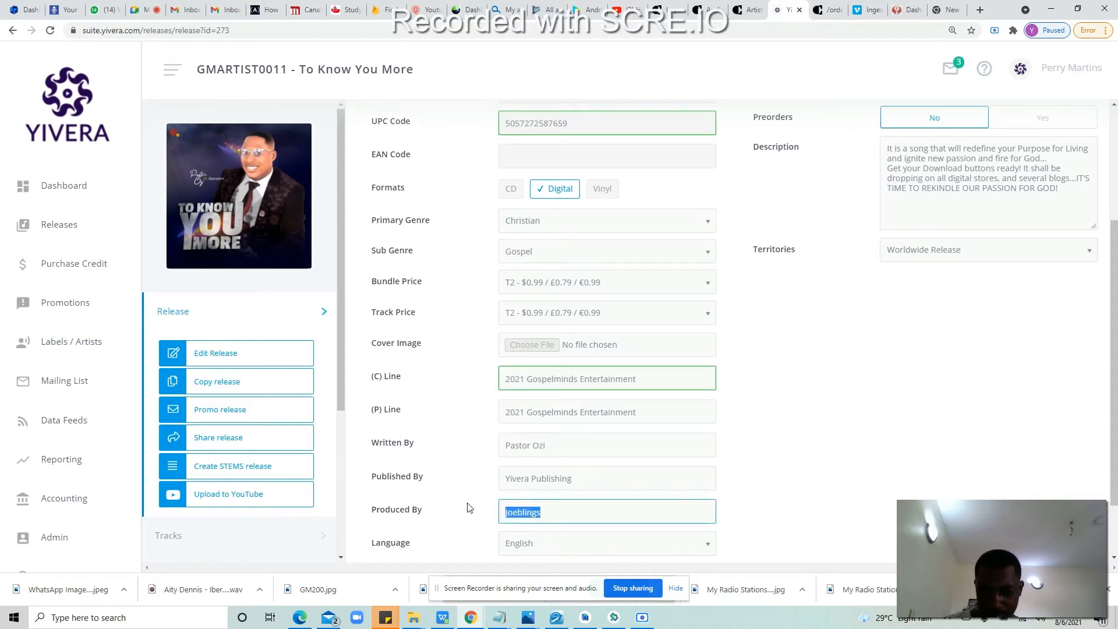
pyautogui.rightClick(532, 518)
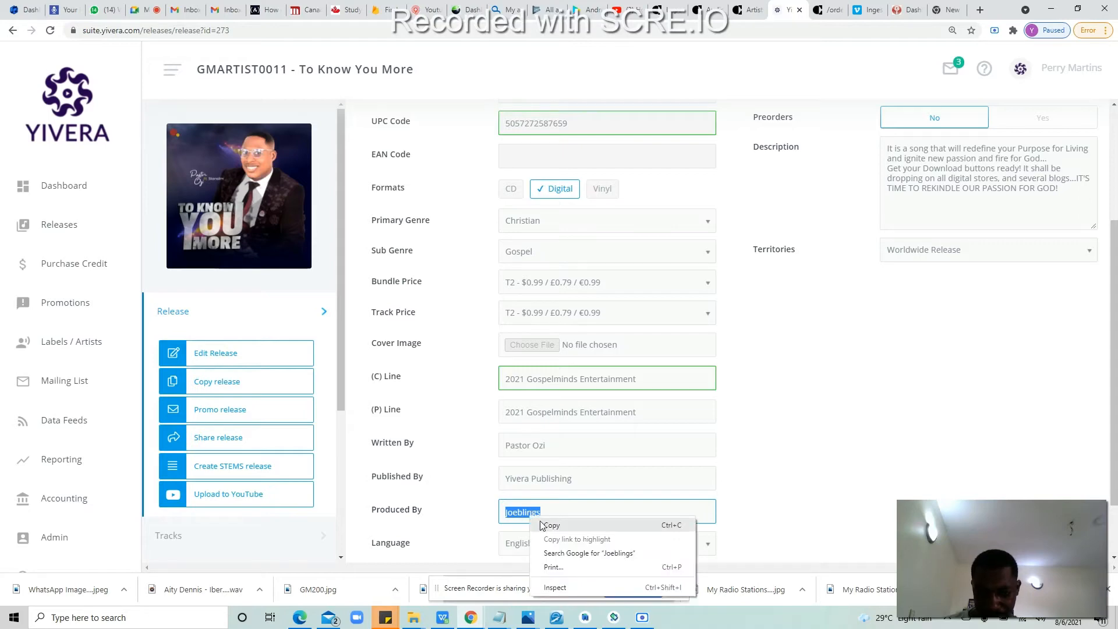
pyautogui.click(541, 525)
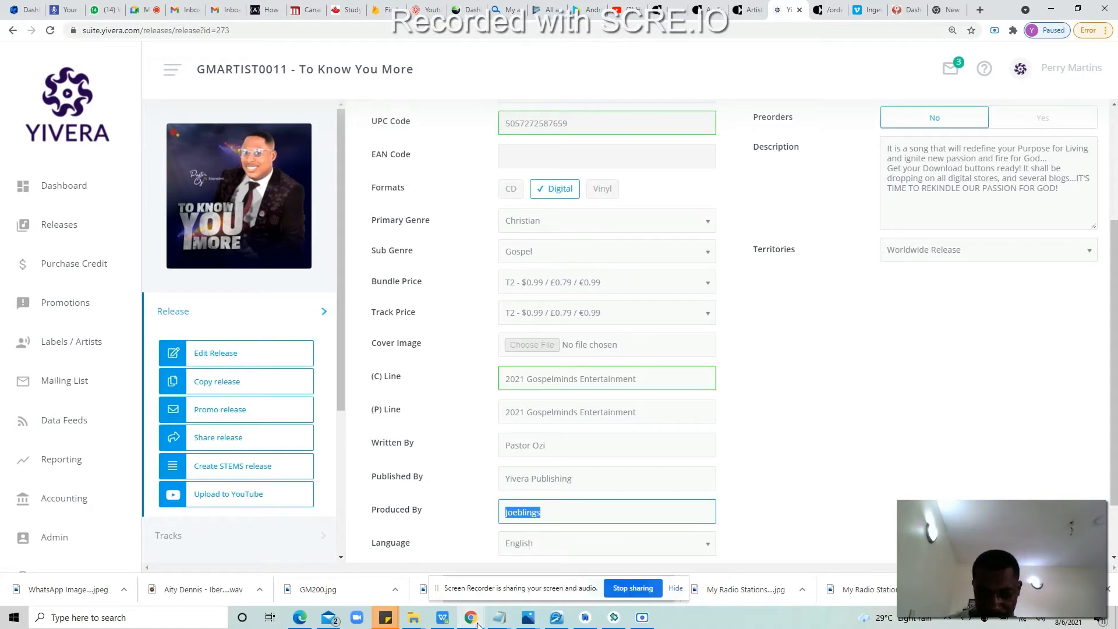
pyautogui.click(442, 618)
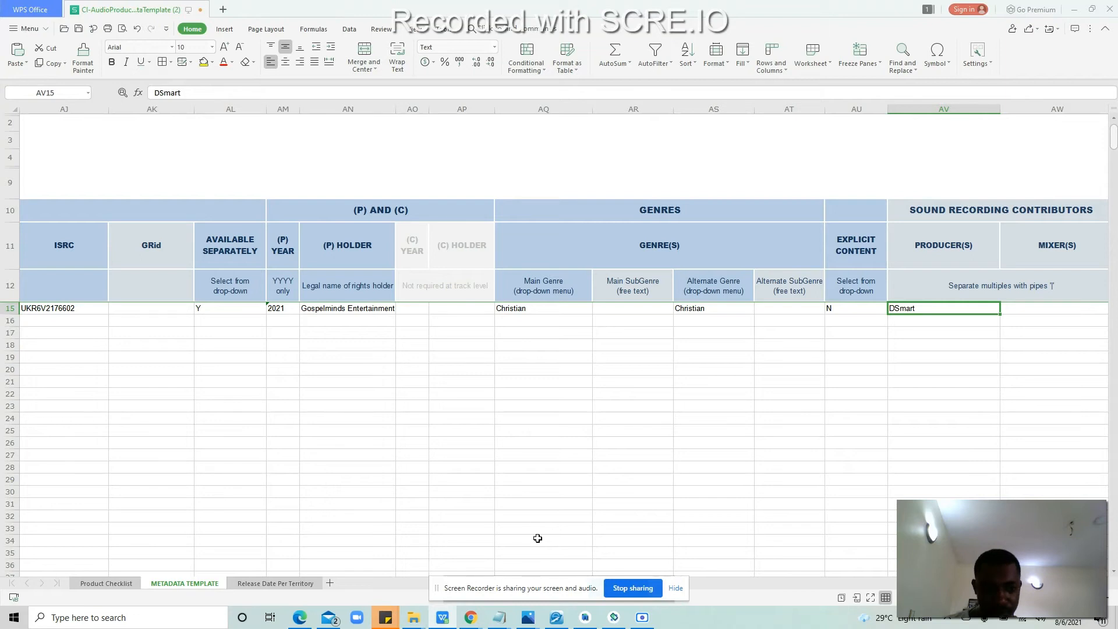
# Step: Paste the copied producer name into AV15, replacing DSmart
pyautogui.doubleClick(940, 309)
pyautogui.hotkey('ctrl', 'a')
pyautogui.hotkey('ctrl', 'v')
pyautogui.click(968, 330)
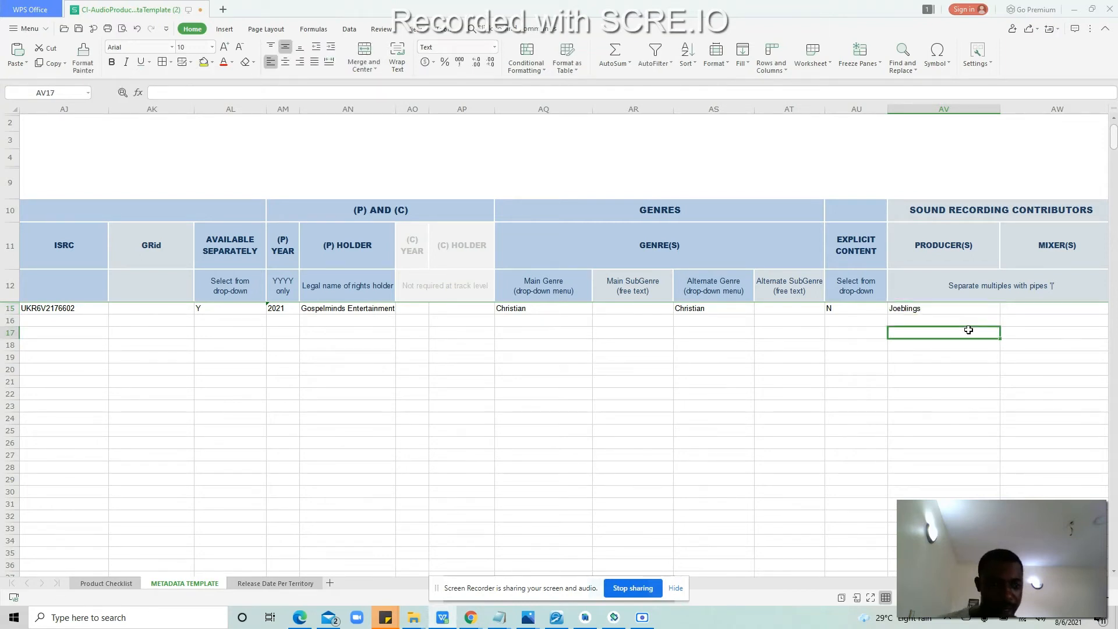
pyautogui.press('Right')
pyautogui.press('Right')
pyautogui.press('Up')
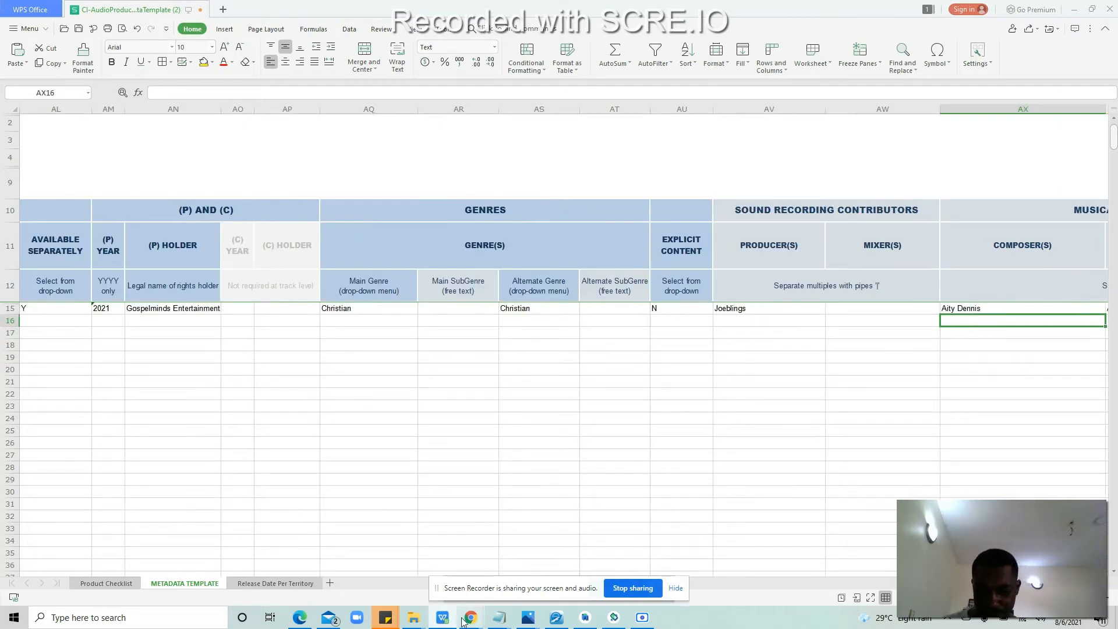
pyautogui.moveTo(464, 620)
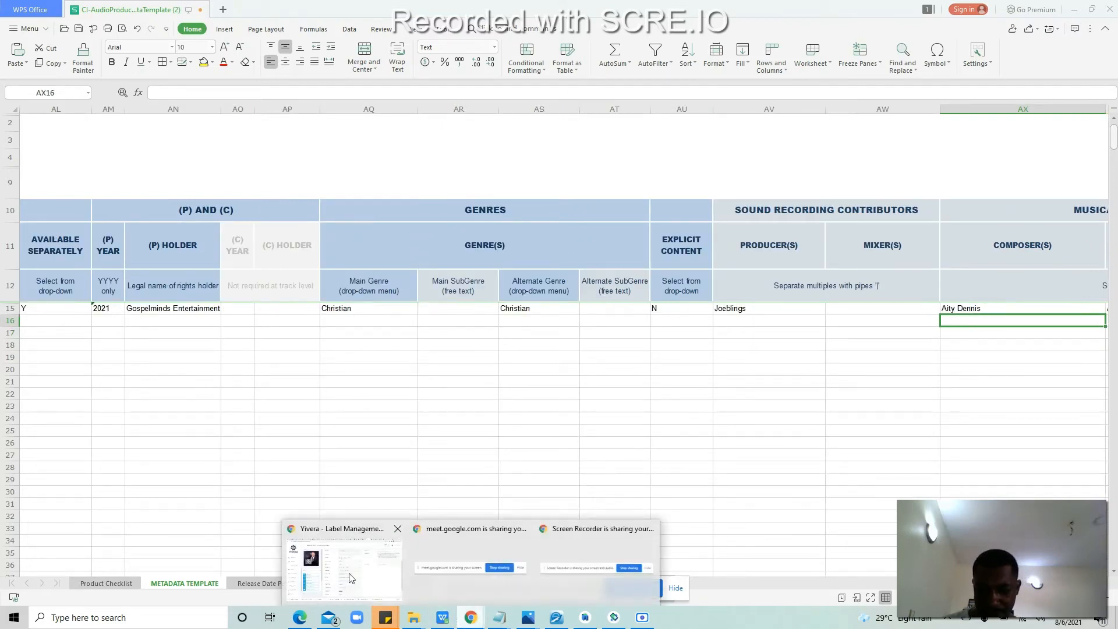
pyautogui.click(343, 567)
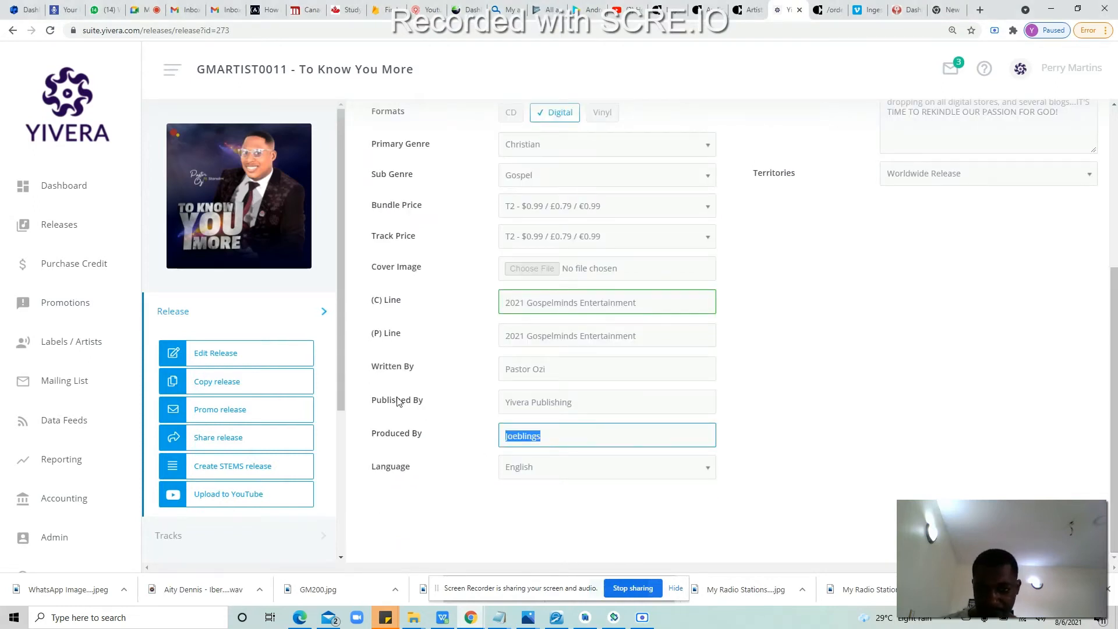
# Step: Copy the name from the Composed By field of the To Know You More track details
pyautogui.click(215, 538)
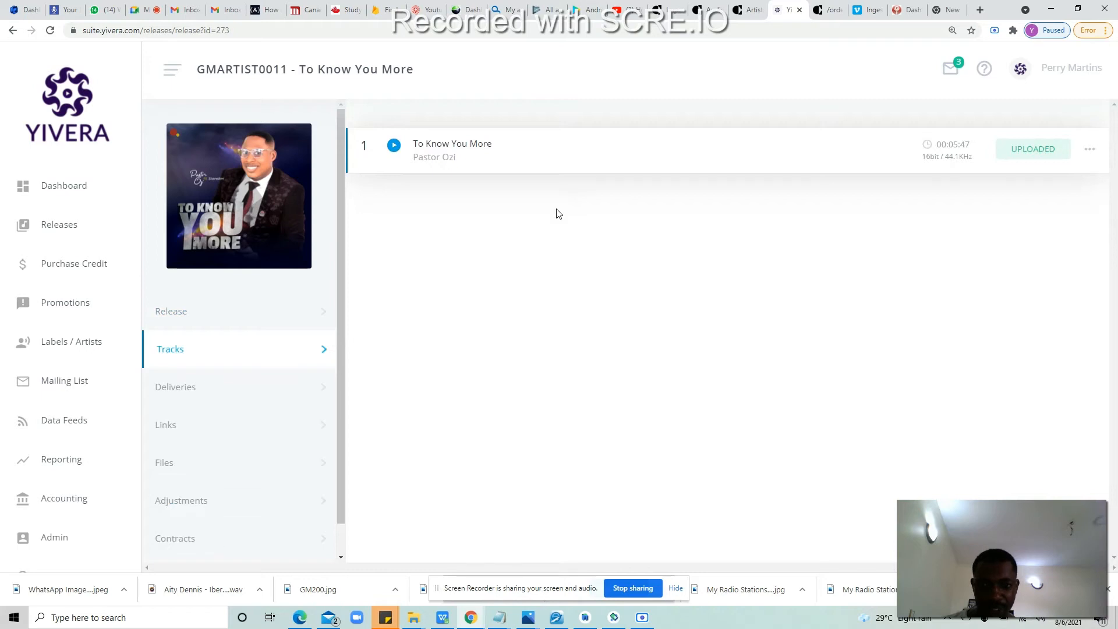
pyautogui.click(575, 158)
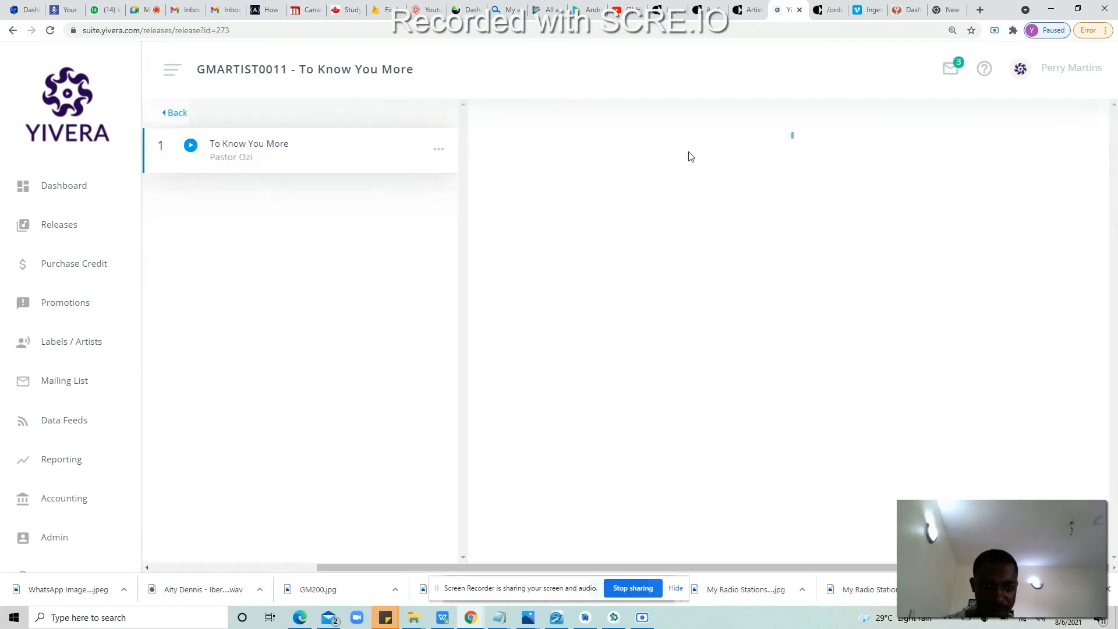
pyautogui.scroll(-2, 1117, 233)
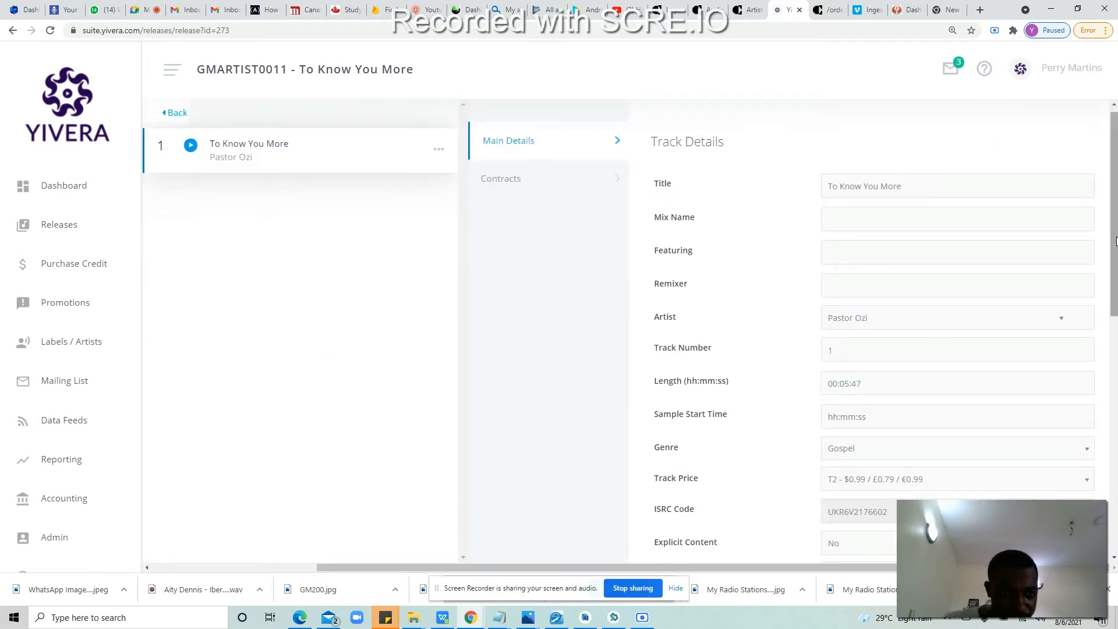
pyautogui.moveTo(1116, 330); pyautogui.dragTo(1116, 385)
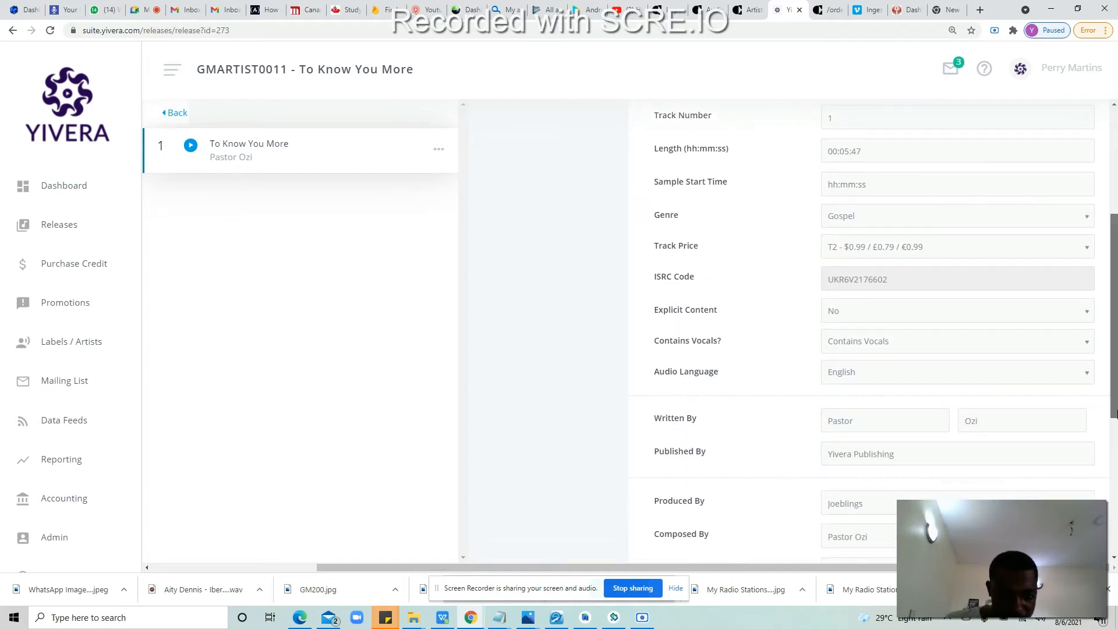
pyautogui.moveTo(1114, 413); pyautogui.dragTo(1114, 425)
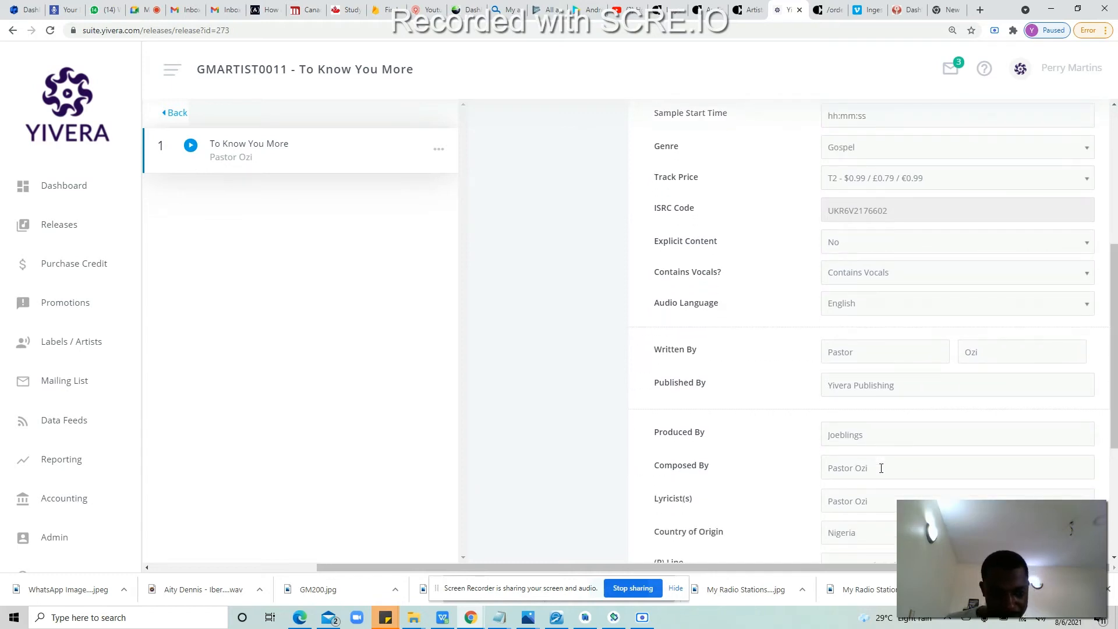
pyautogui.tripleClick(826, 467)
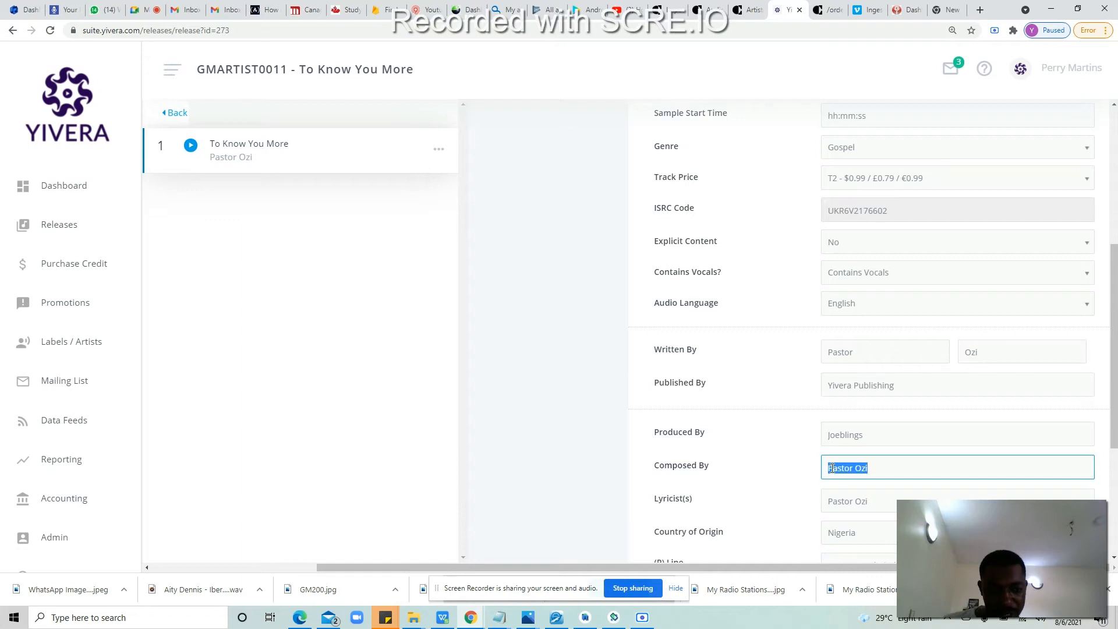
pyautogui.rightClick(838, 471)
pyautogui.click(848, 478)
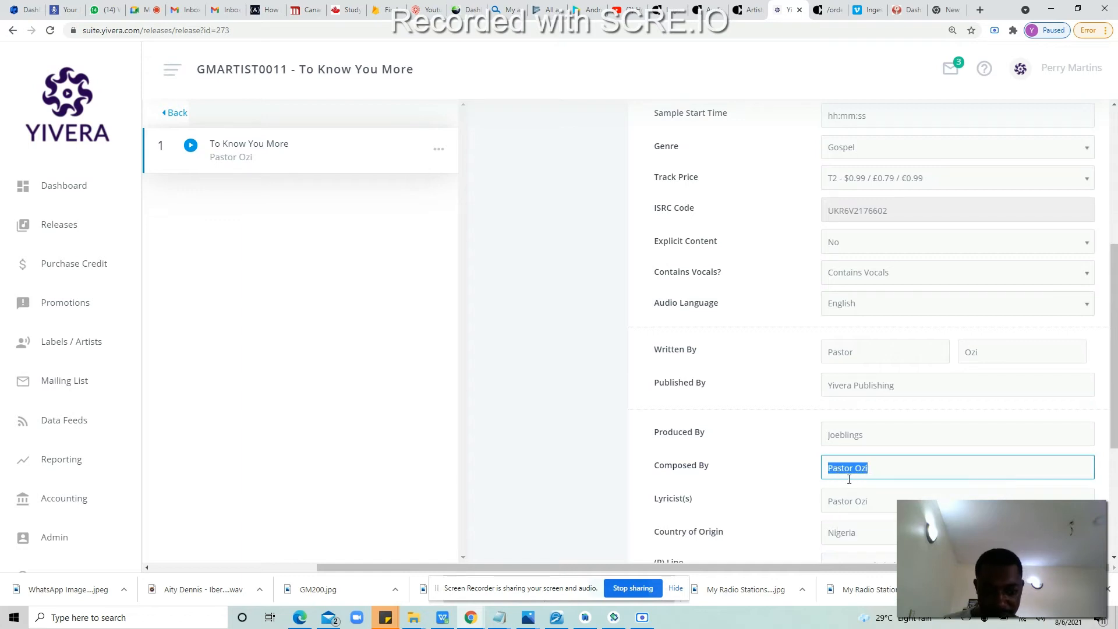
pyautogui.press('super+c')
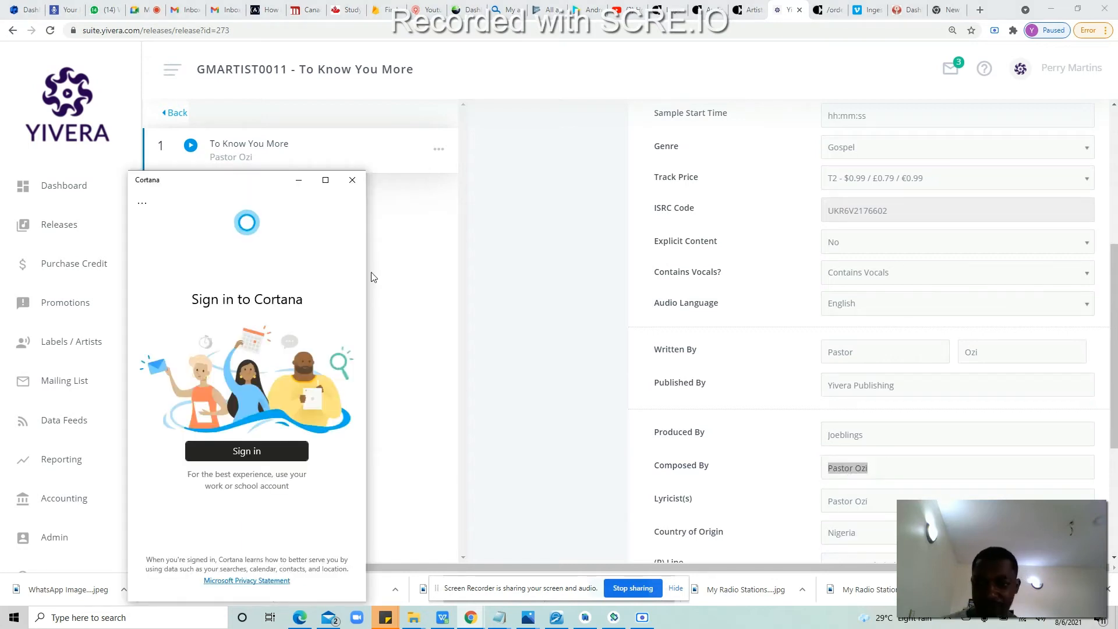
pyautogui.click(352, 179)
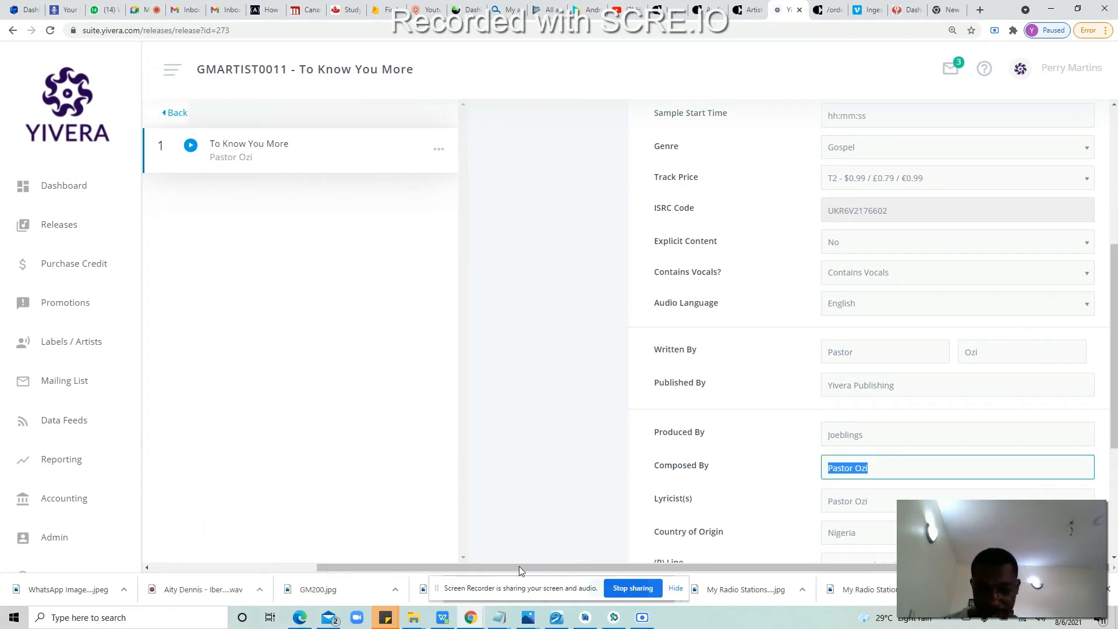
# Step: Enter the artist's name as both composer in AX15 and lyricist in AY15
pyautogui.click(440, 619)
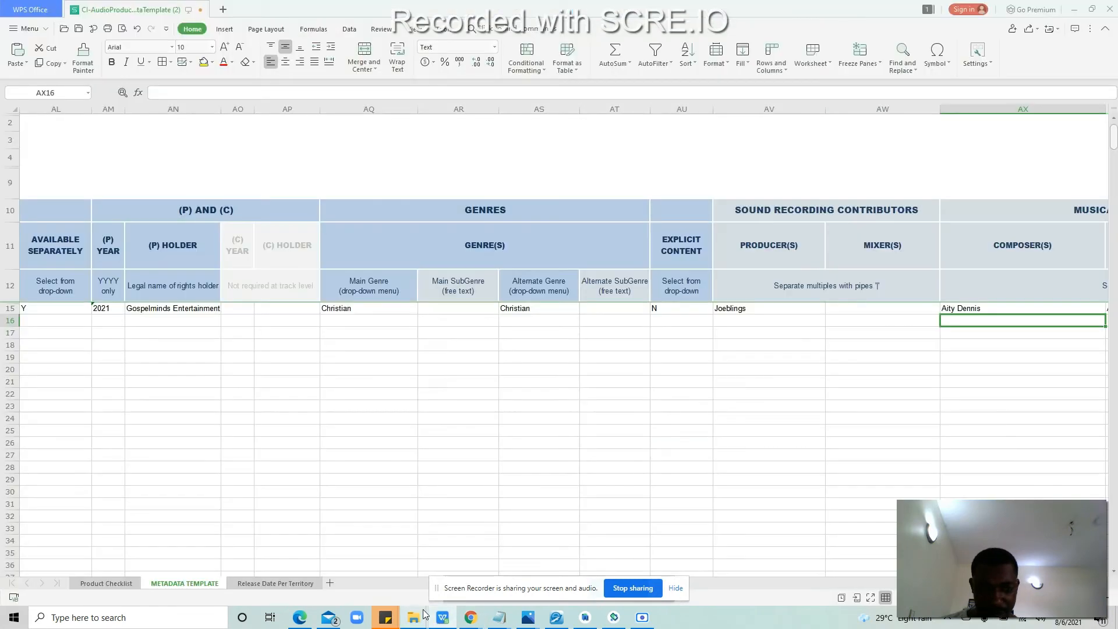
pyautogui.click(995, 309)
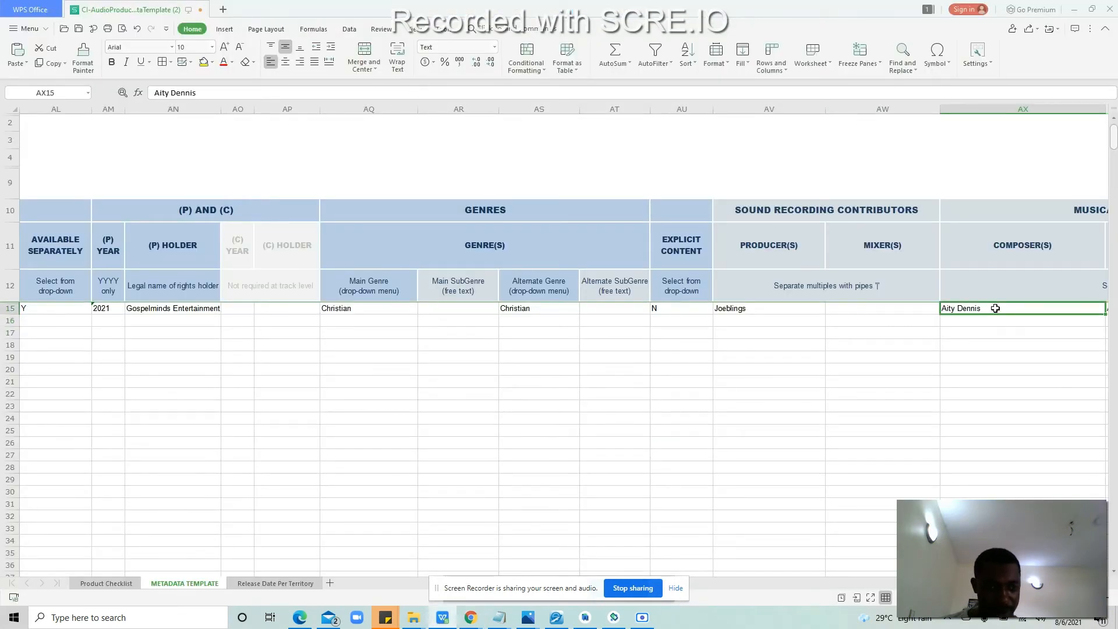
pyautogui.write('Pastor Ozi')
pyautogui.click(1014, 336)
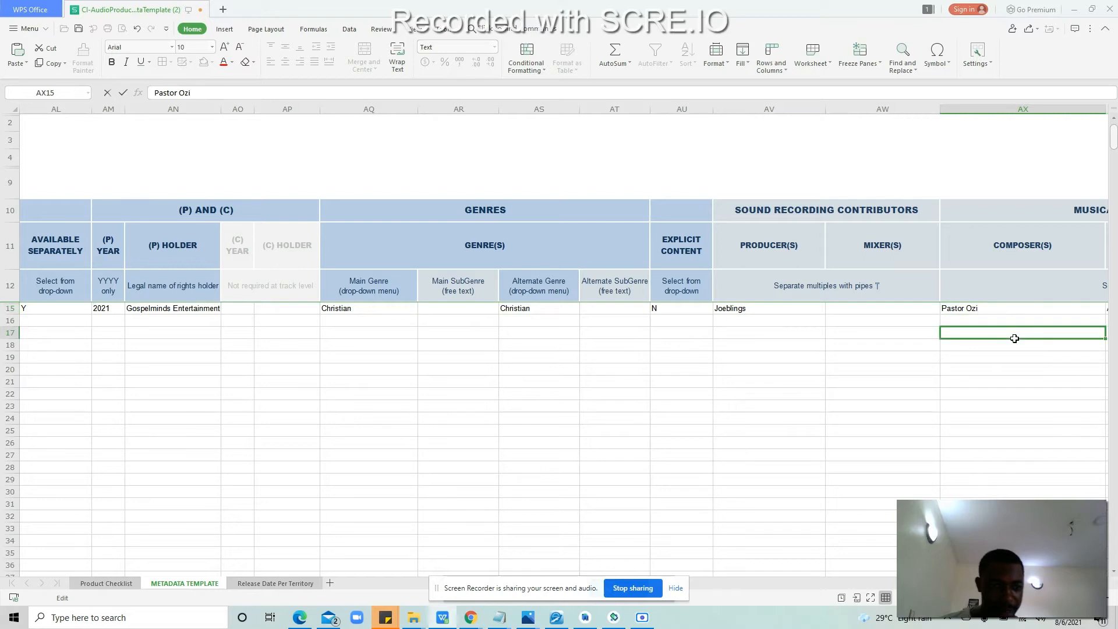
pyautogui.press('Right')
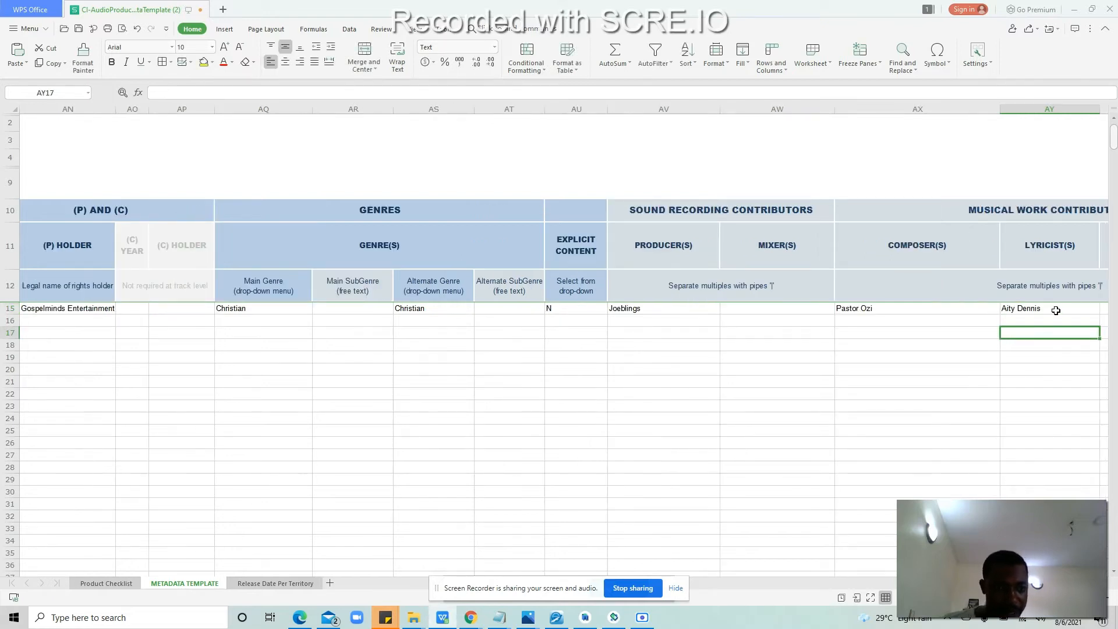
pyautogui.doubleClick(1049, 310)
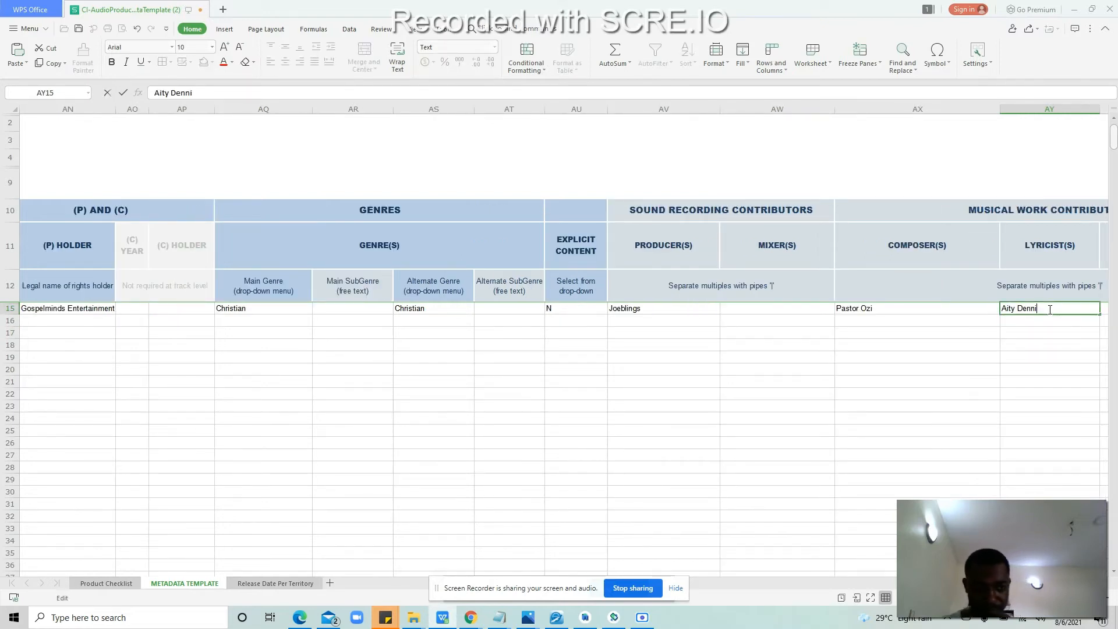
pyautogui.press('BackSpace')
pyautogui.press('BackSpace')
pyautogui.press('BackSpace')
pyautogui.press('BackSpace')
pyautogui.press('BackSpace')
pyautogui.press('BackSpace')
pyautogui.press('BackSpace')
pyautogui.press('BackSpace')
pyautogui.press('BackSpace')
pyautogui.press('BackSpace')
pyautogui.write('Pastor Ozi')
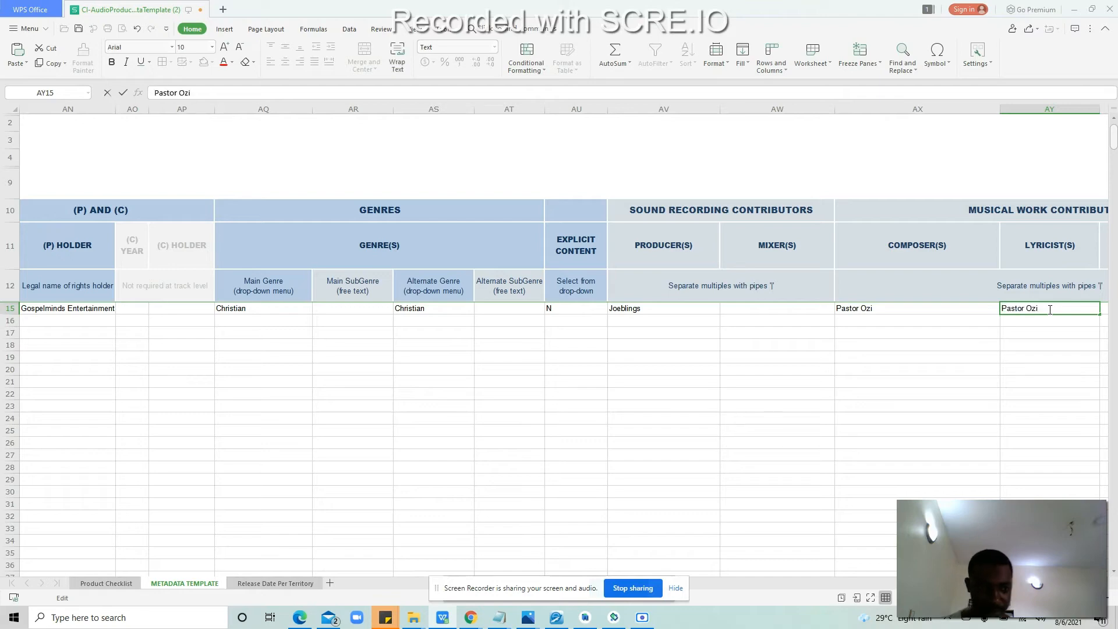
pyautogui.click(1053, 333)
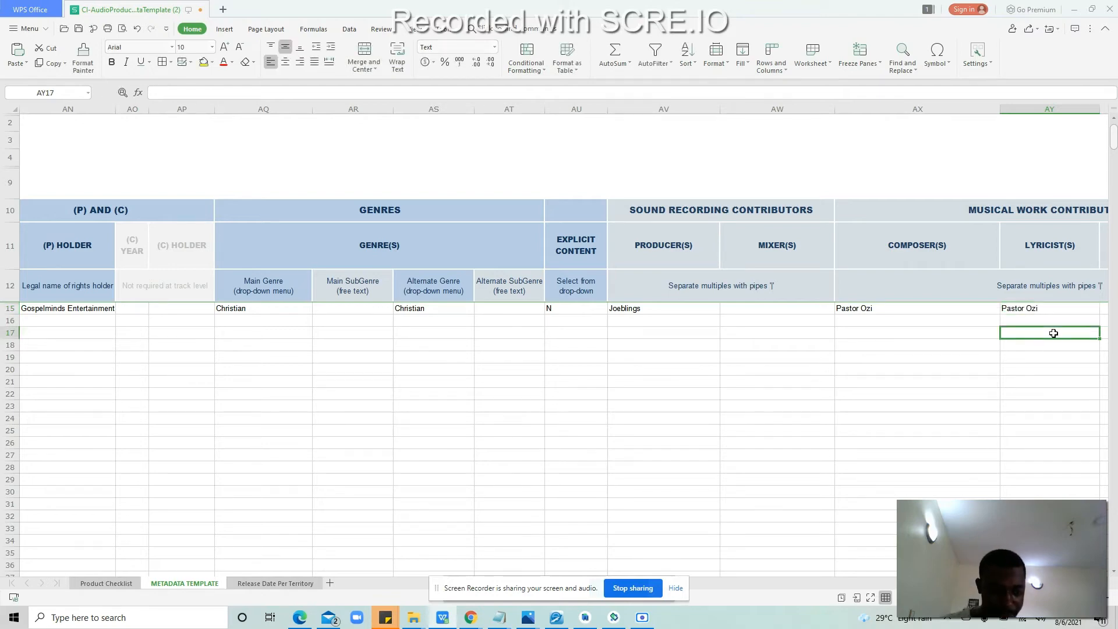
# Step: Choose English - eng from the vocals language drop-down in BB15 and confirm it
pyautogui.press('Right')
pyautogui.press('Right')
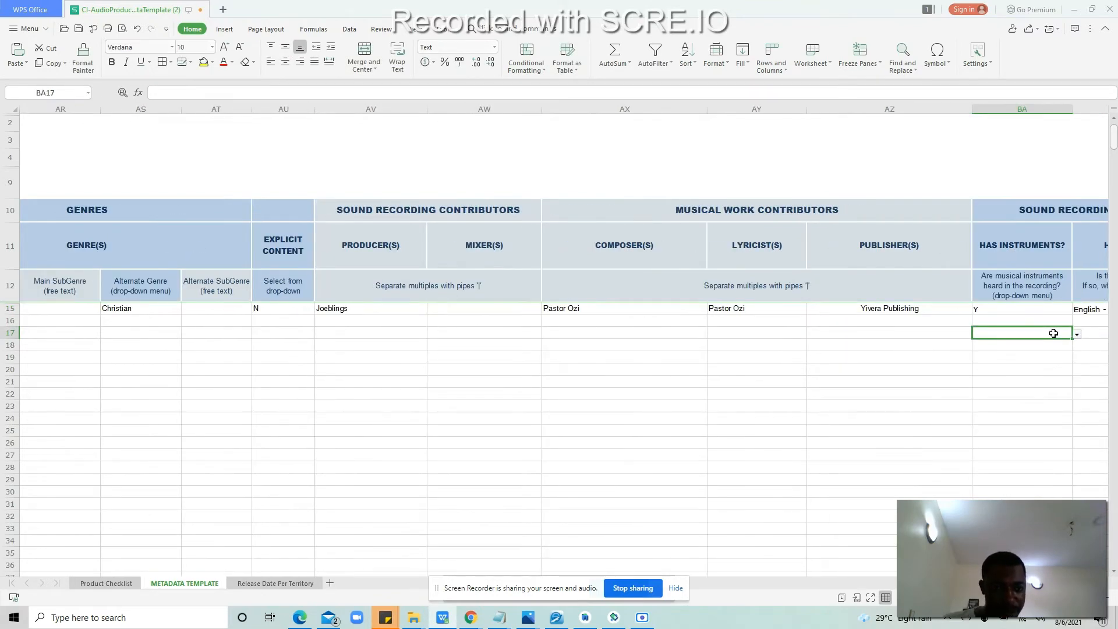
pyautogui.press('Right')
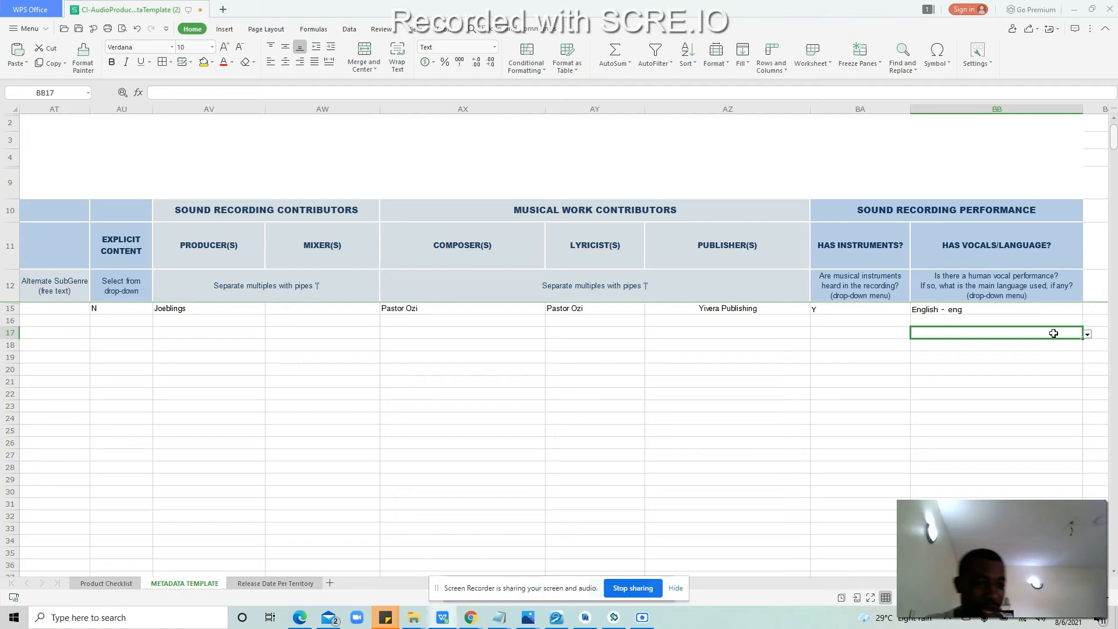
pyautogui.click(1038, 310)
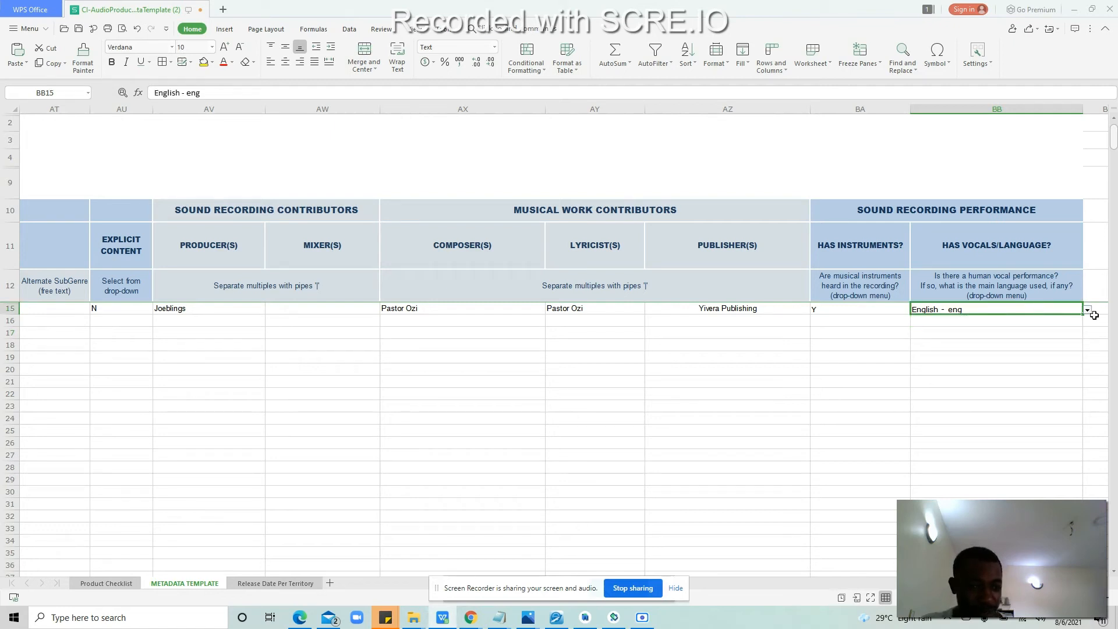
pyautogui.click(1028, 335)
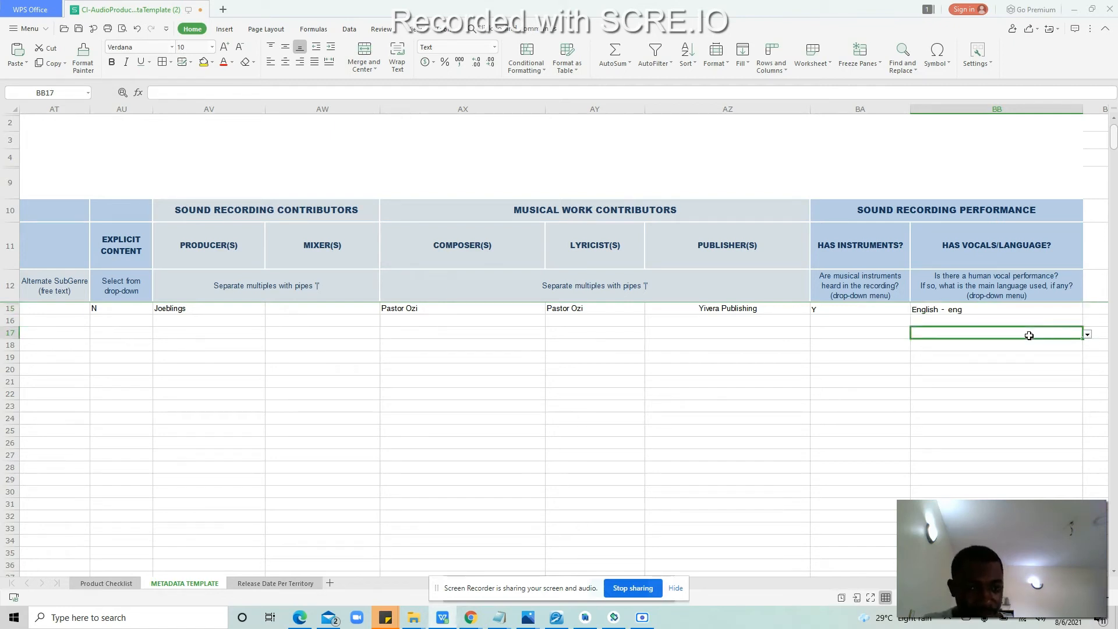
pyautogui.press('Up')
pyautogui.press('Up')
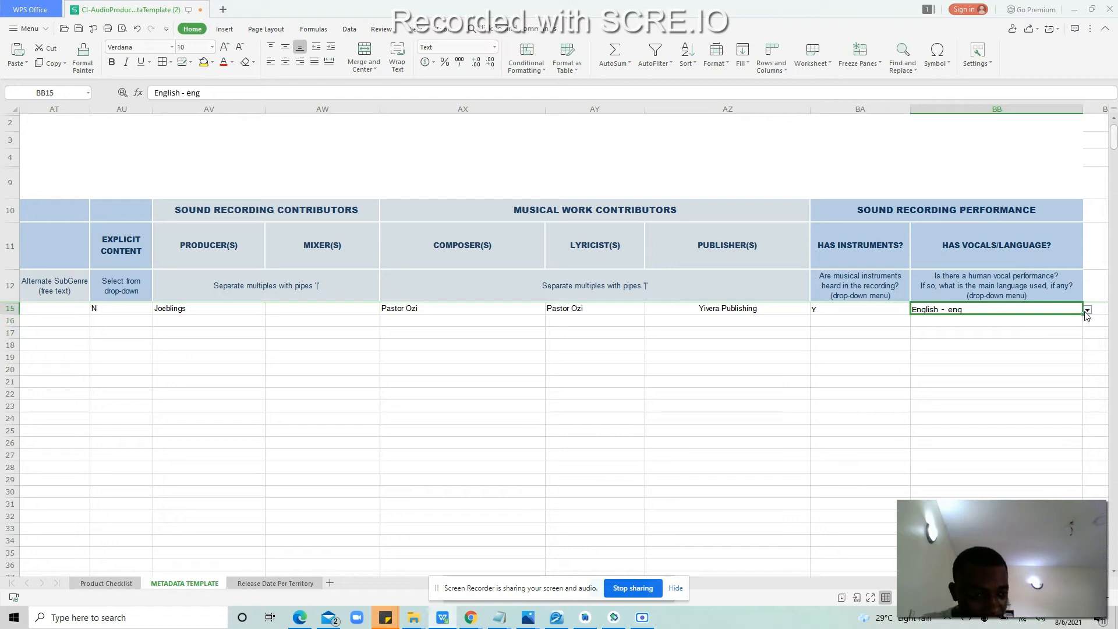
pyautogui.click(1087, 310)
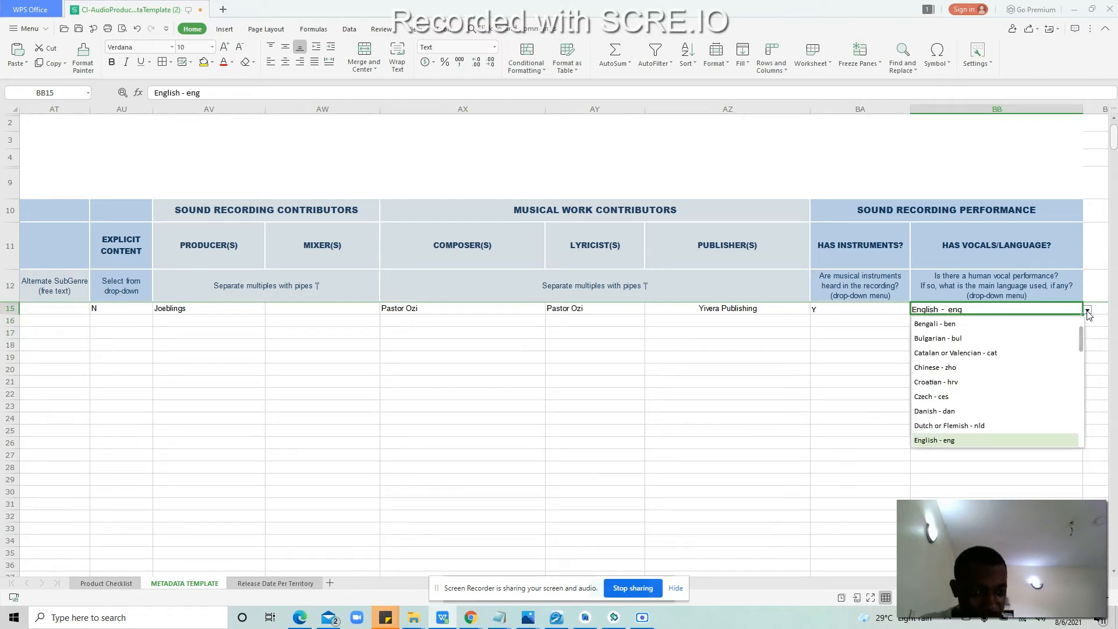
pyautogui.click(769, 331)
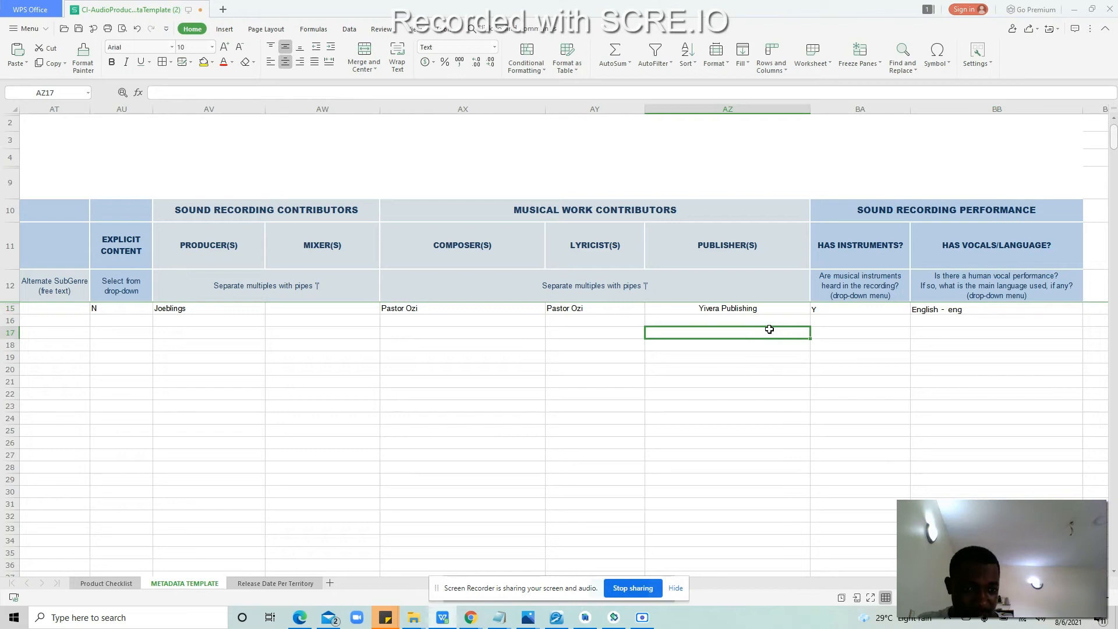
pyautogui.click(967, 311)
pyautogui.press('Left')
pyautogui.press('Left')
pyautogui.press('Left')
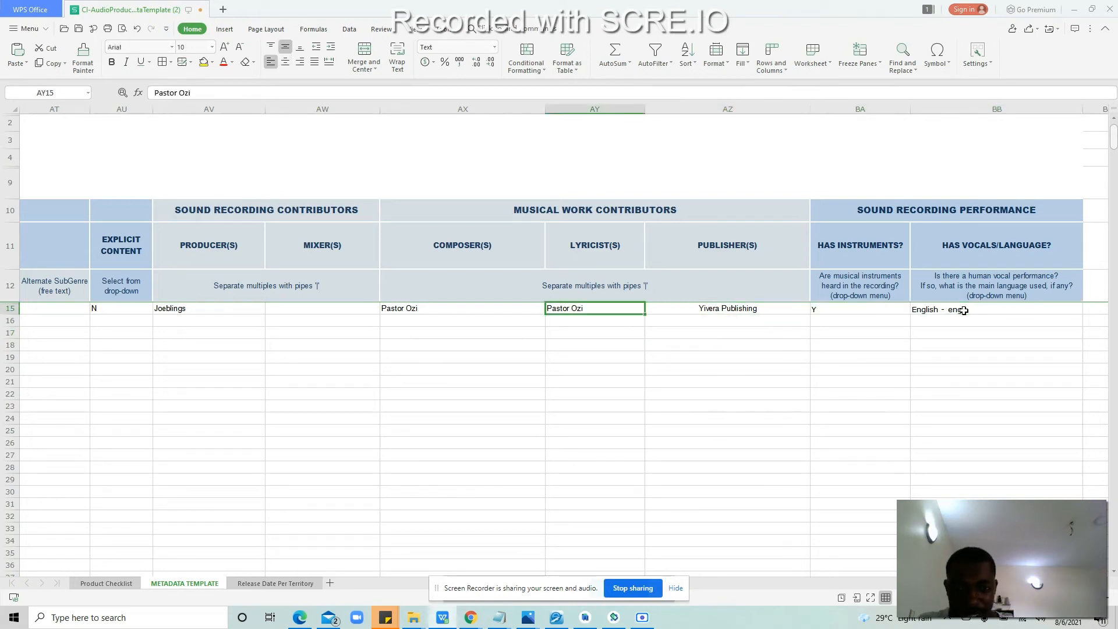
pyautogui.press('Left')
pyautogui.press('Left')
pyautogui.press('Left')
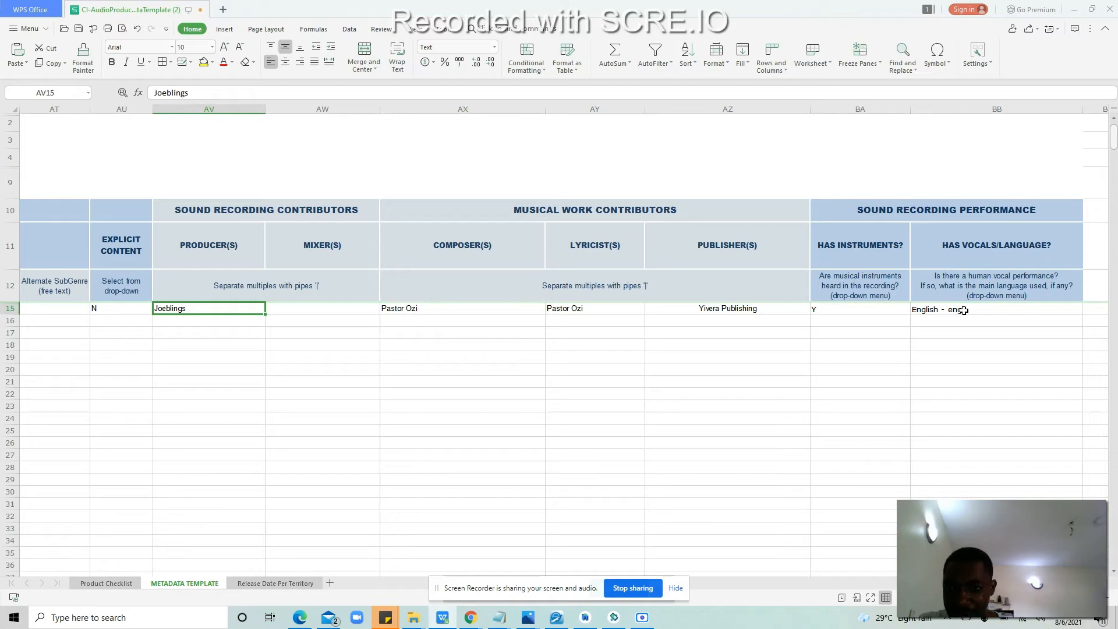
pyautogui.press('Left')
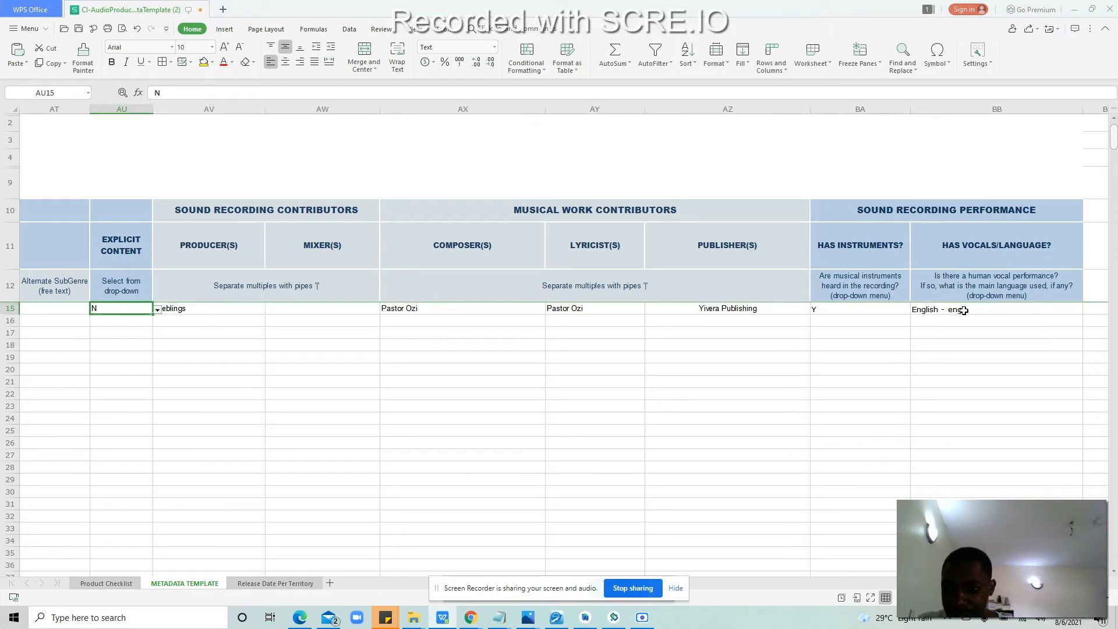
pyautogui.press('Left')
pyautogui.press('Left')
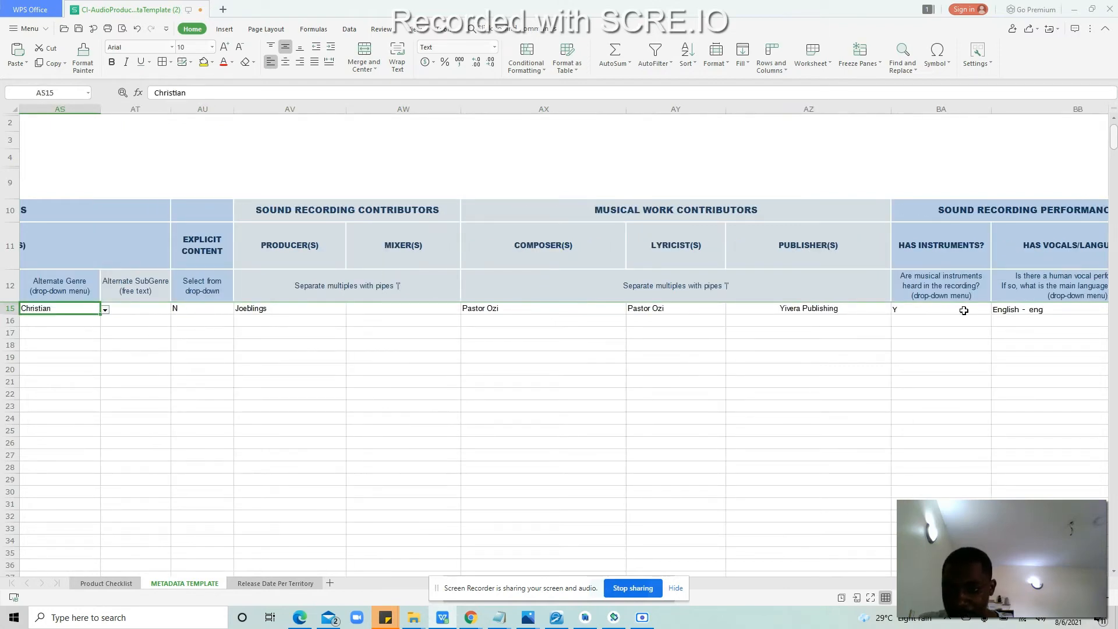
pyautogui.press('Left')
pyautogui.press('Right')
pyautogui.press('Right')
pyautogui.press('Right')
pyautogui.press('Right')
pyautogui.press('Right')
pyautogui.press('Left')
pyautogui.press('Left')
pyautogui.press('Left')
pyautogui.press('Left')
pyautogui.press('Left')
pyautogui.press('Left')
pyautogui.press('Left')
pyautogui.press('Left')
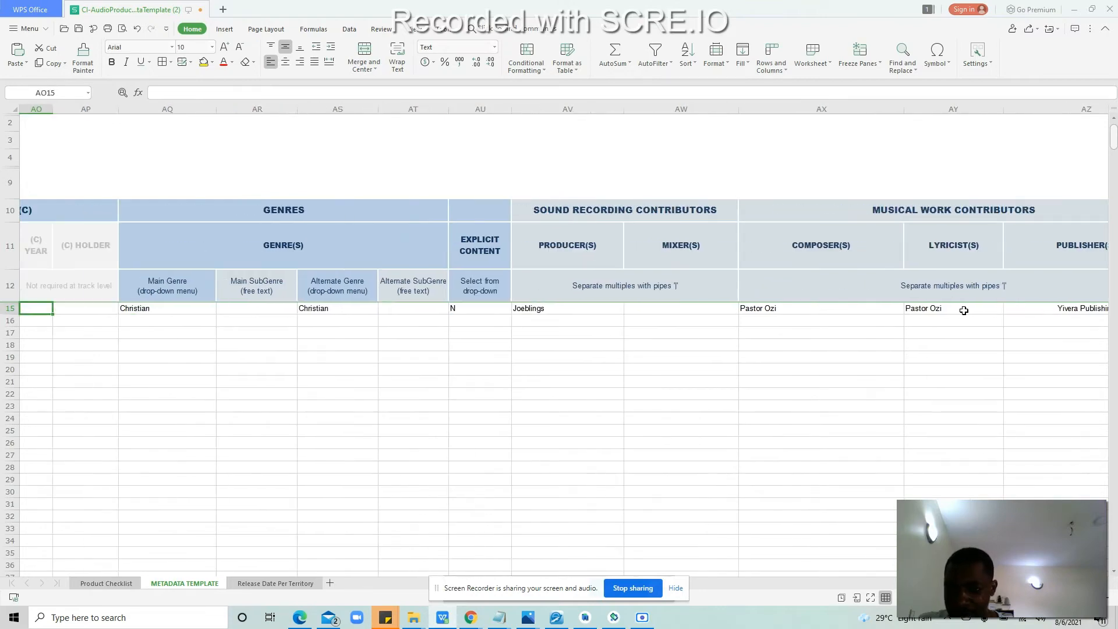
pyautogui.press('Left')
pyautogui.press('Left')
pyautogui.press('Left')
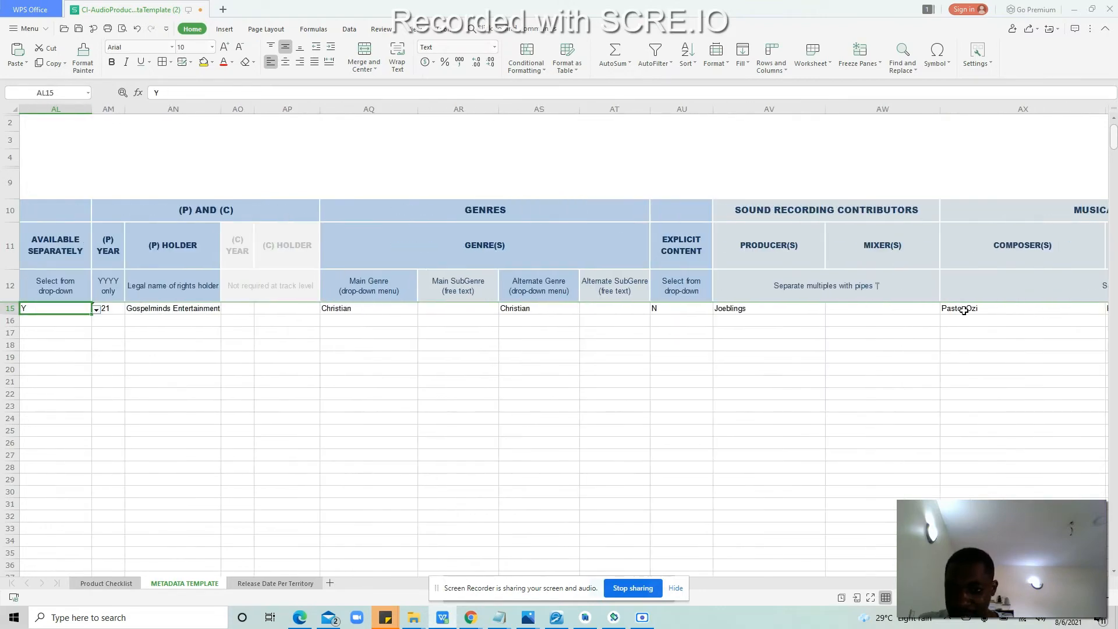
pyautogui.press('Left')
pyautogui.press('Left')
pyautogui.press('Left')
pyautogui.press('Left')
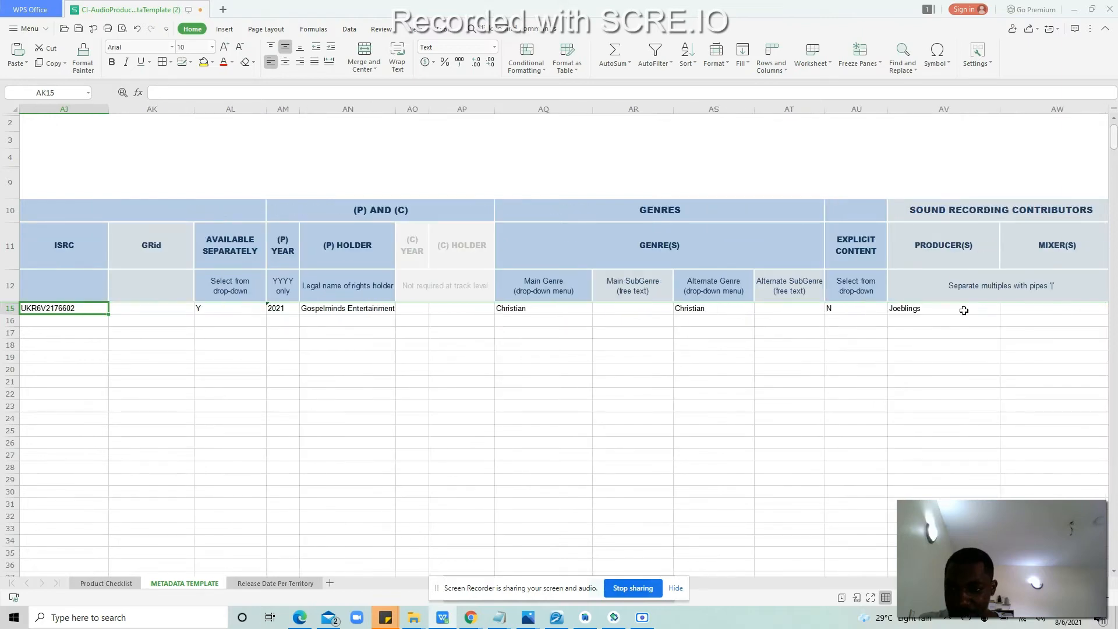
pyautogui.press('Left')
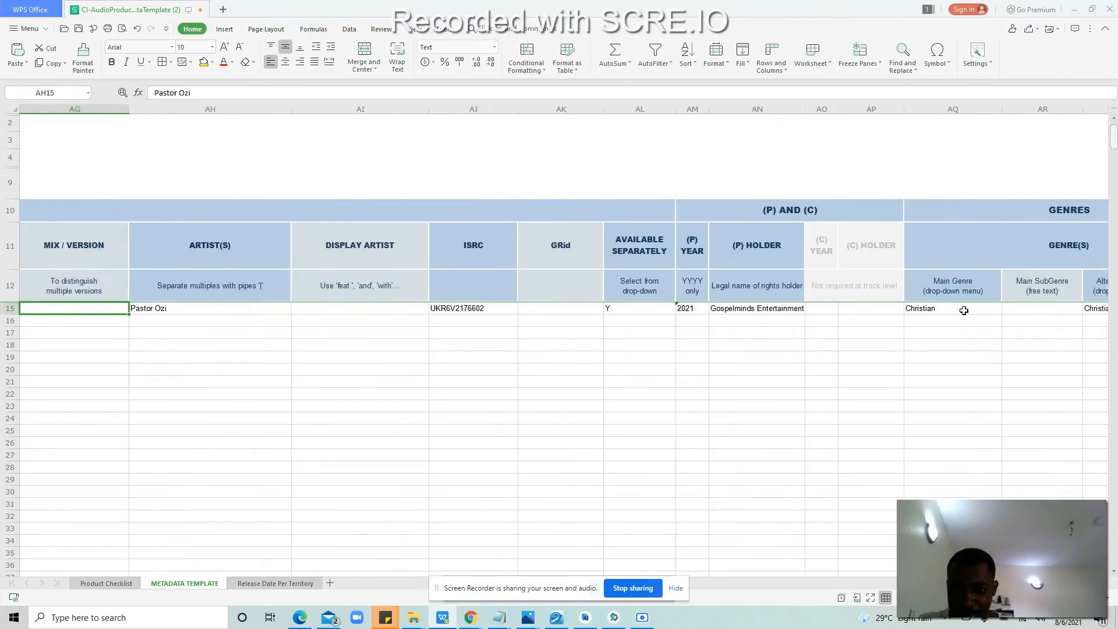
pyautogui.press('Left')
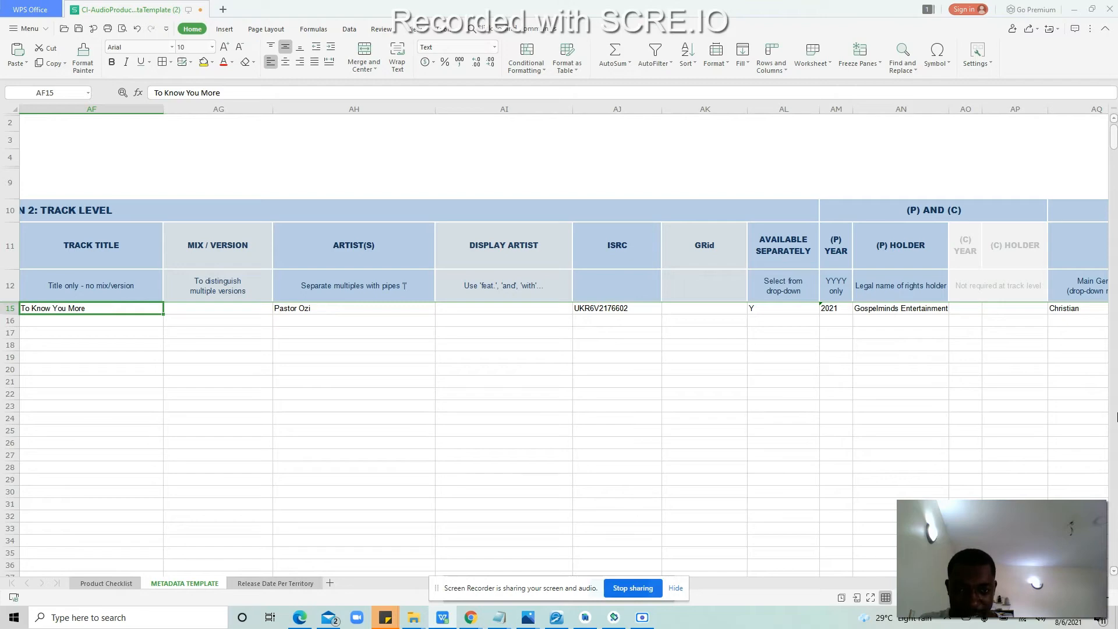
pyautogui.moveTo(471, 617)
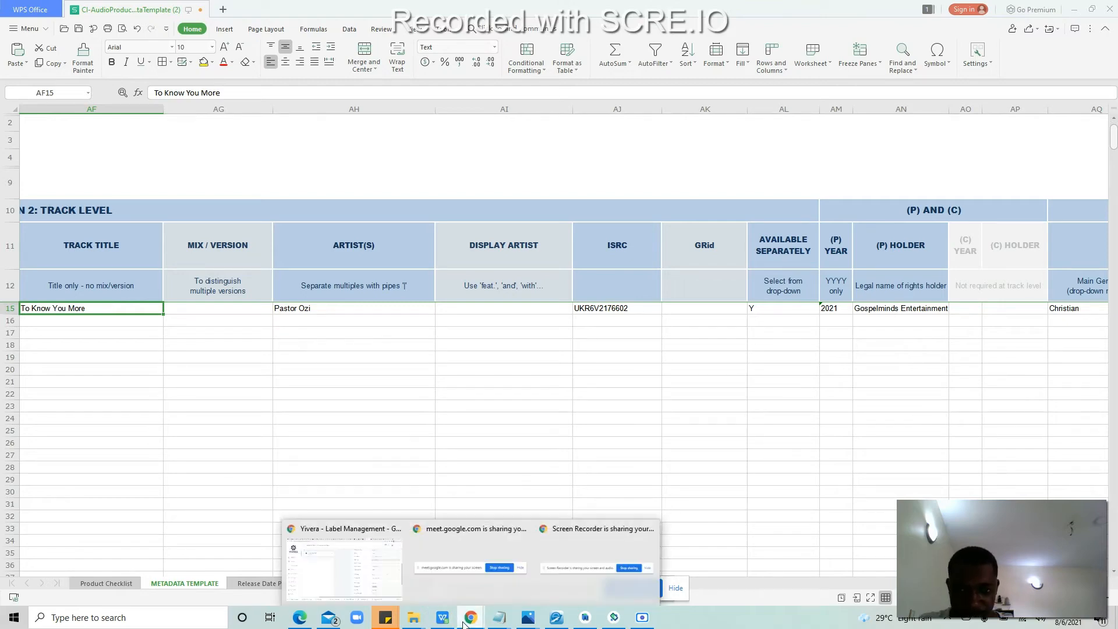
pyautogui.click(364, 592)
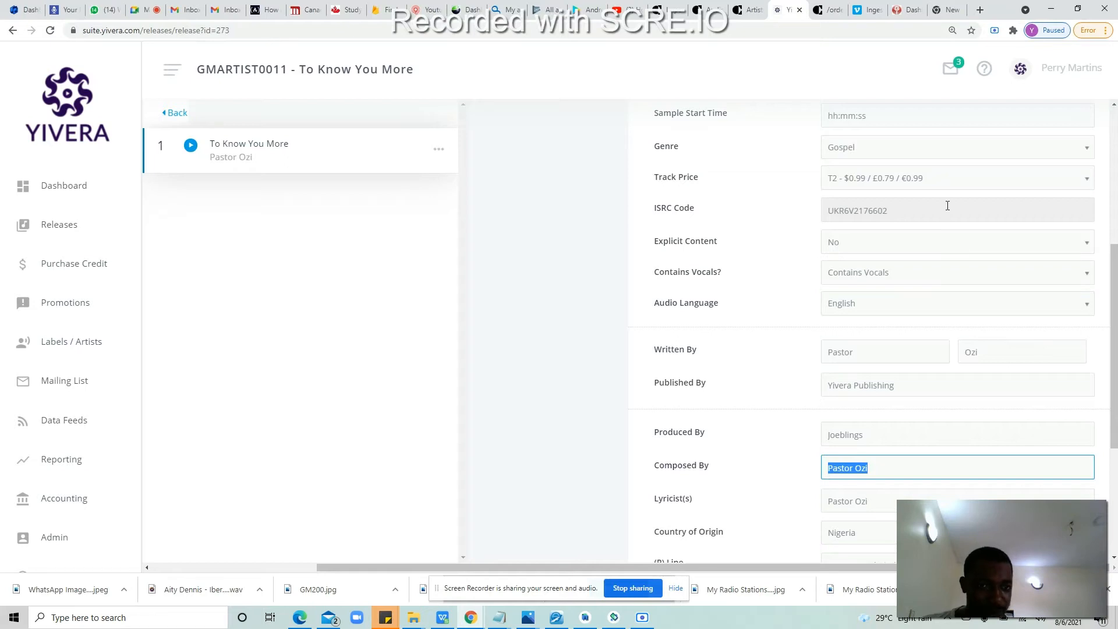
pyautogui.scroll(3, 978, 256)
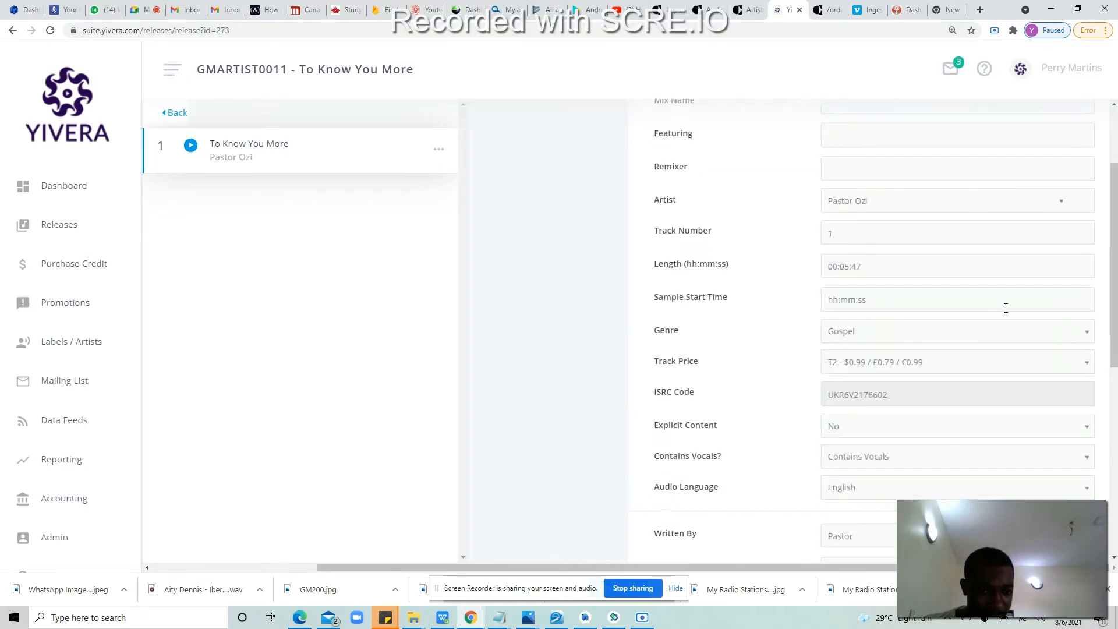
pyautogui.click(439, 621)
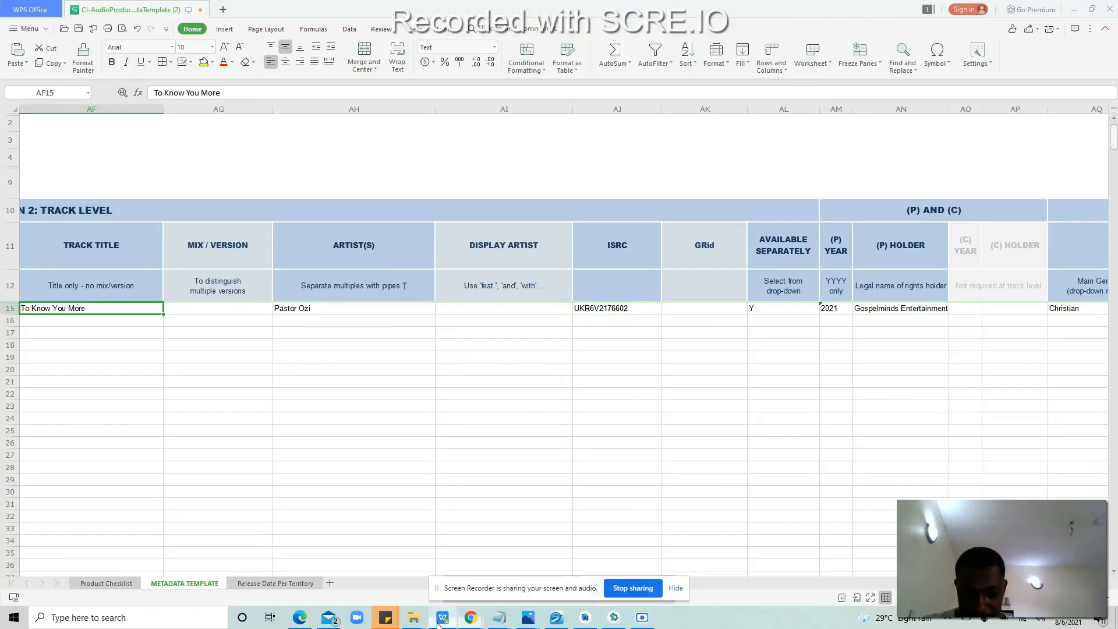
pyautogui.click(369, 372)
pyautogui.press('Left')
pyautogui.press('Left')
pyautogui.press('Left')
pyautogui.press('Left')
pyautogui.press('Left')
pyautogui.press('Left')
pyautogui.press('Left')
pyautogui.press('Left')
pyautogui.press('Left')
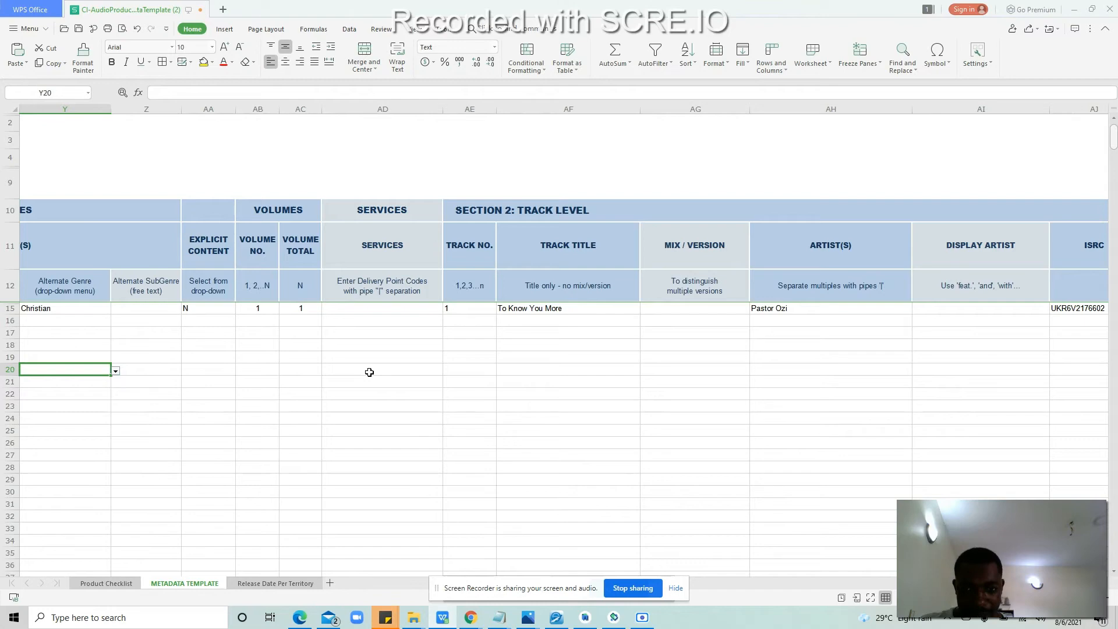
pyautogui.press('Left')
pyautogui.press('Left')
pyautogui.press('Left')
pyautogui.press('Left')
pyautogui.press('Left')
pyautogui.press('Left')
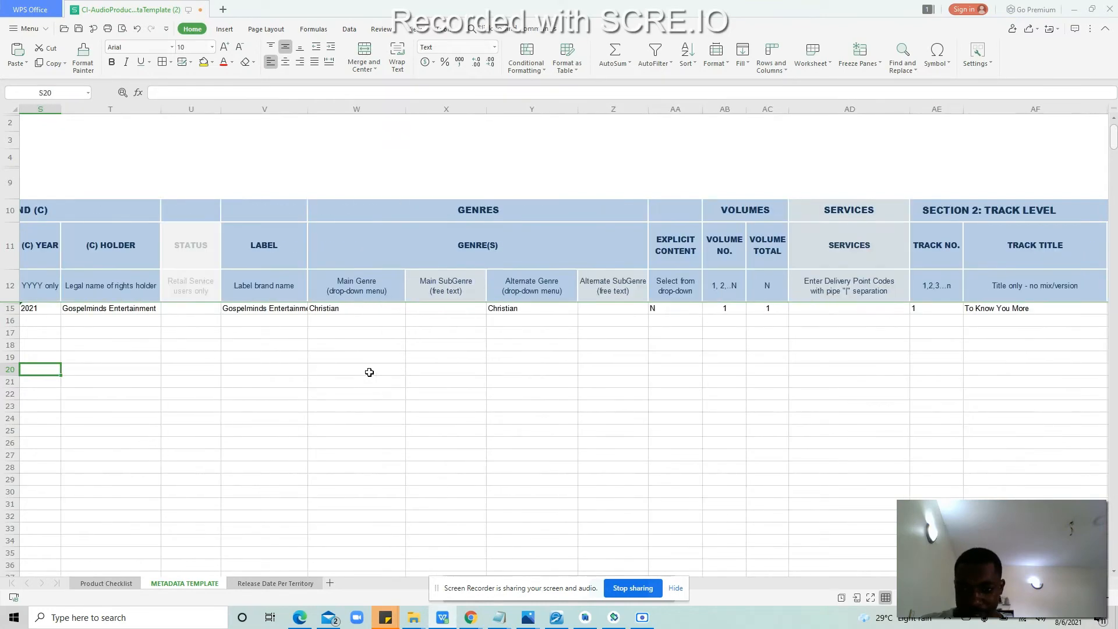
pyautogui.press('Left')
pyautogui.press('Left')
pyautogui.press('Left')
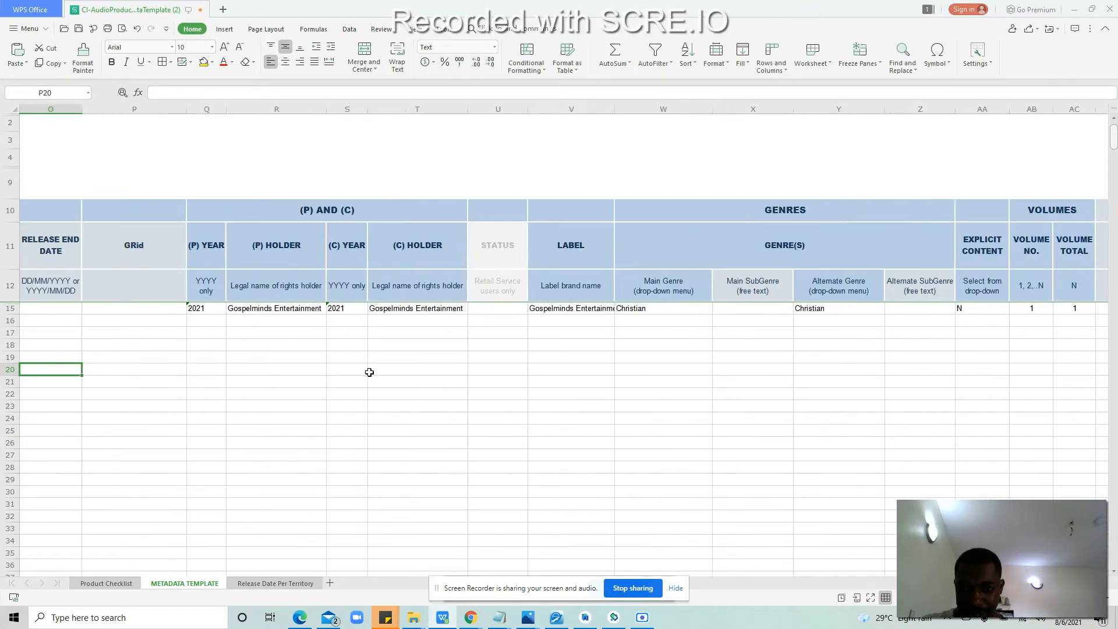
pyautogui.press('Left')
pyautogui.press('Left')
pyautogui.press('Left')
pyautogui.press('Left')
pyautogui.press('Left')
pyautogui.press('Left')
pyautogui.press('Left')
pyautogui.press('Left')
pyautogui.press('Left')
pyautogui.press('Left')
pyautogui.press('Left')
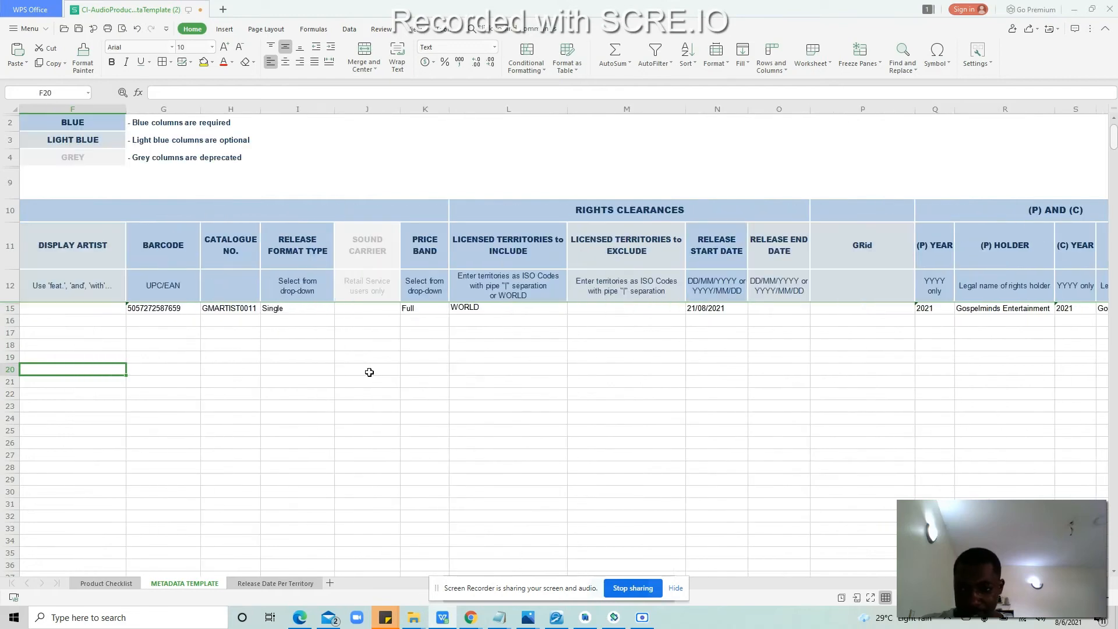
pyautogui.press('Left')
pyautogui.press('Left')
pyautogui.press('Left')
pyautogui.press('Left')
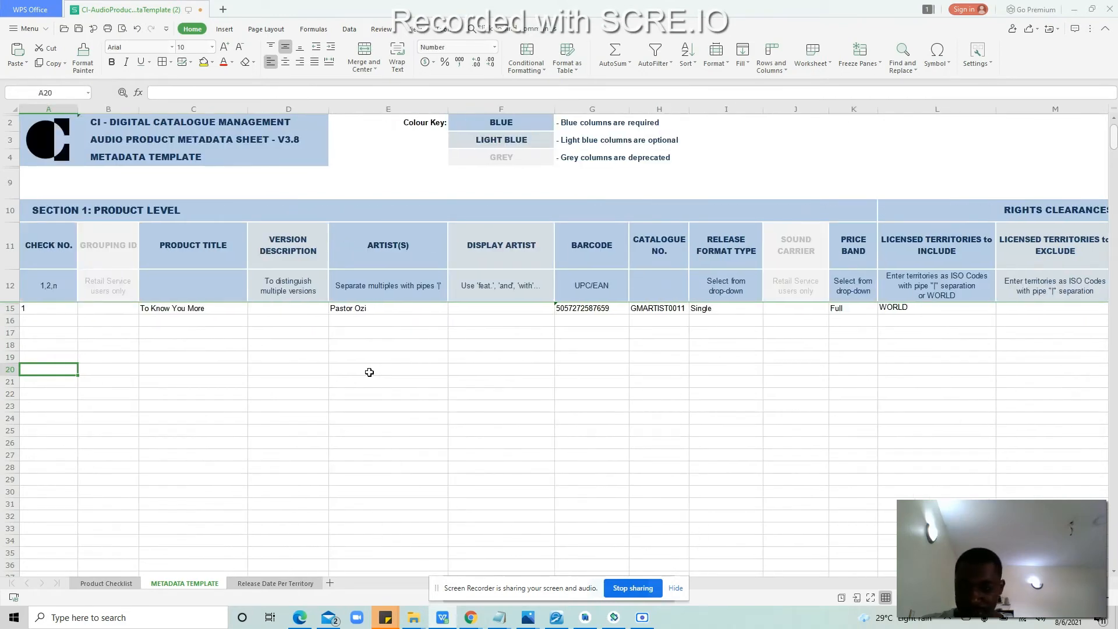
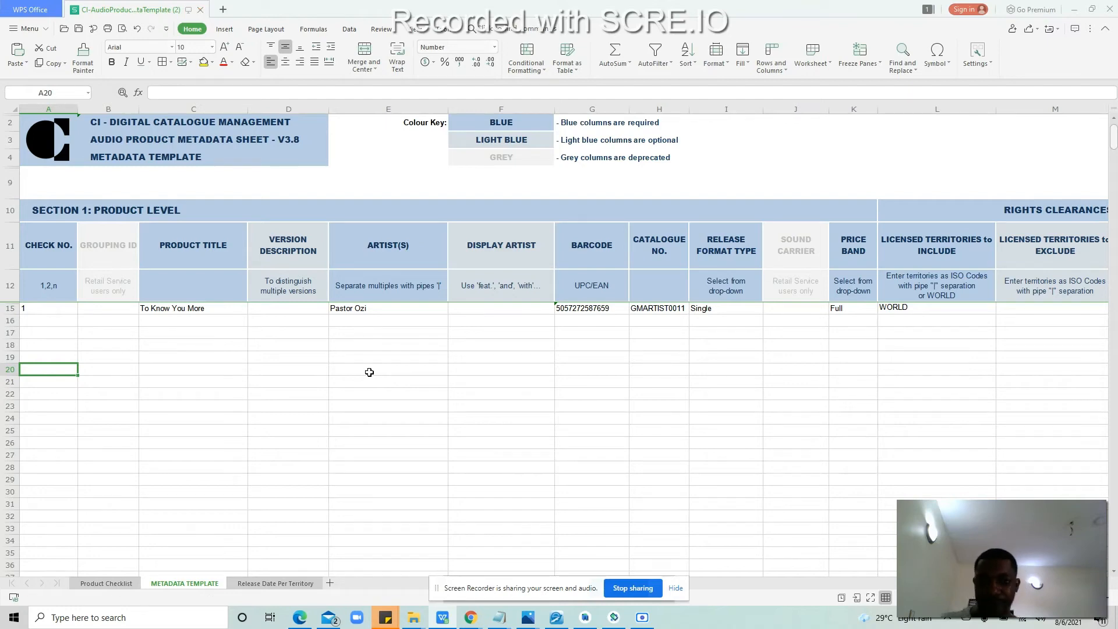
# Step: Close the spreadsheet and raise a new Frontline full-product audio order in the CI portal
pyautogui.click(1111, 6)
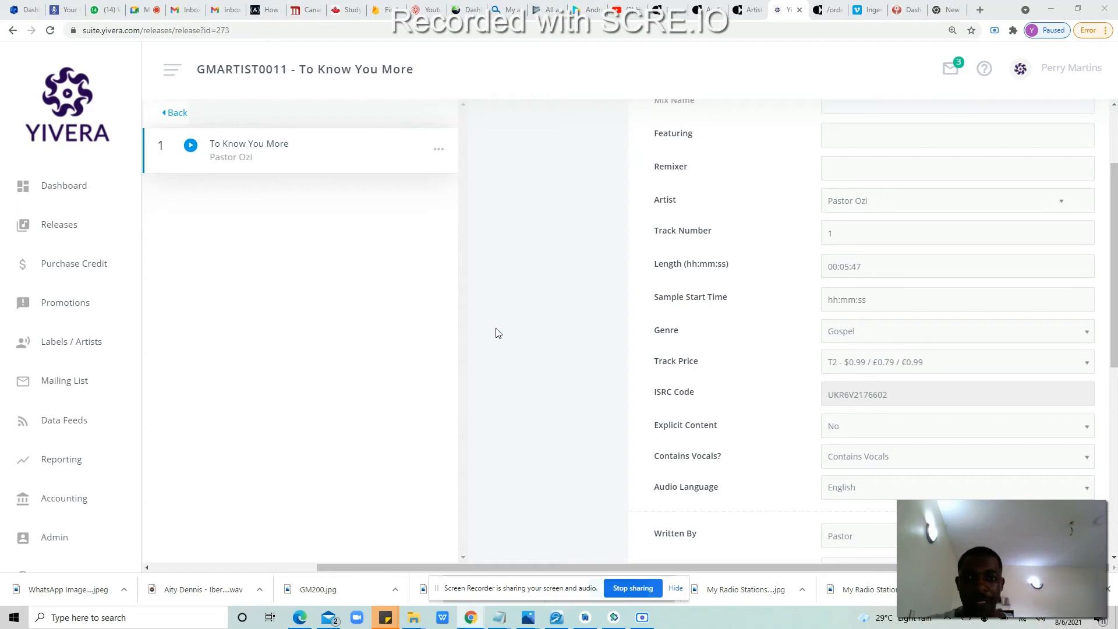
pyautogui.click(682, 7)
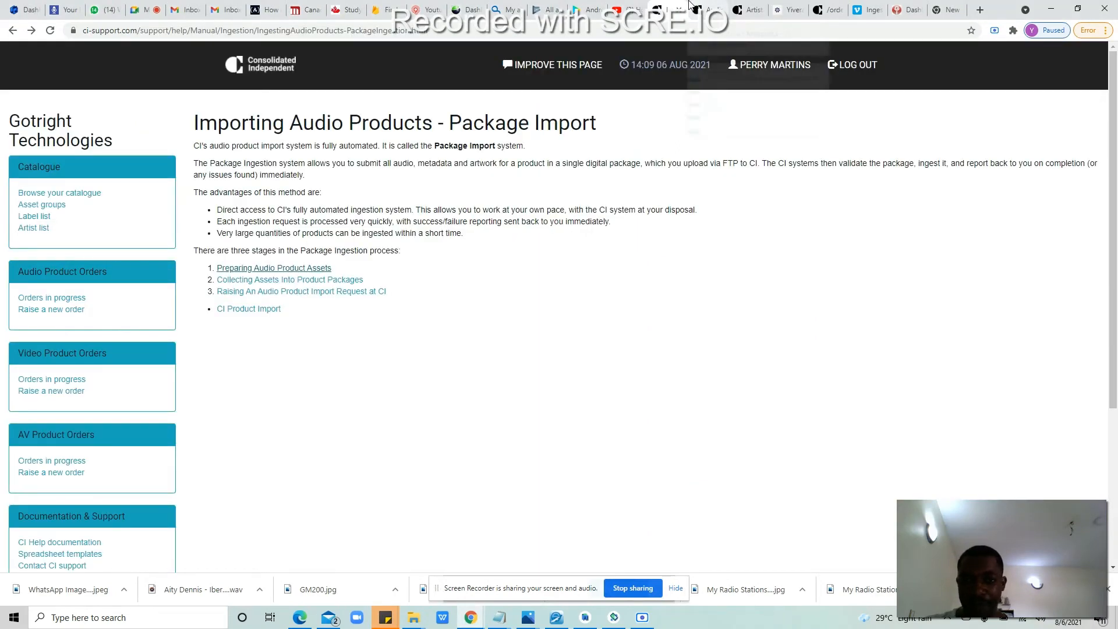
pyautogui.click(49, 298)
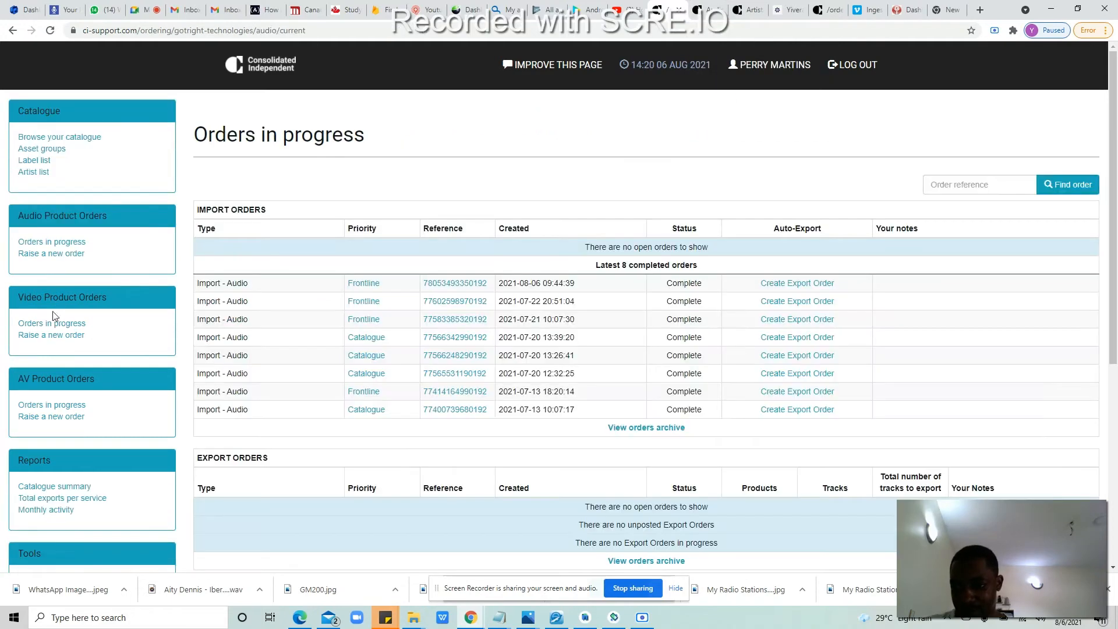
pyautogui.click(45, 253)
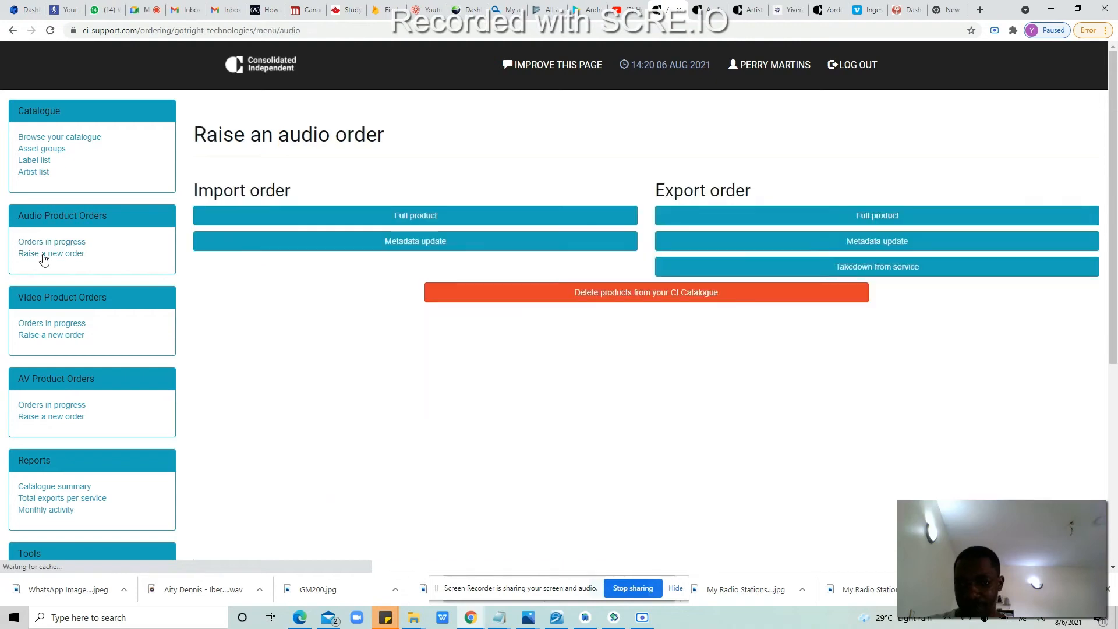
pyautogui.click(440, 217)
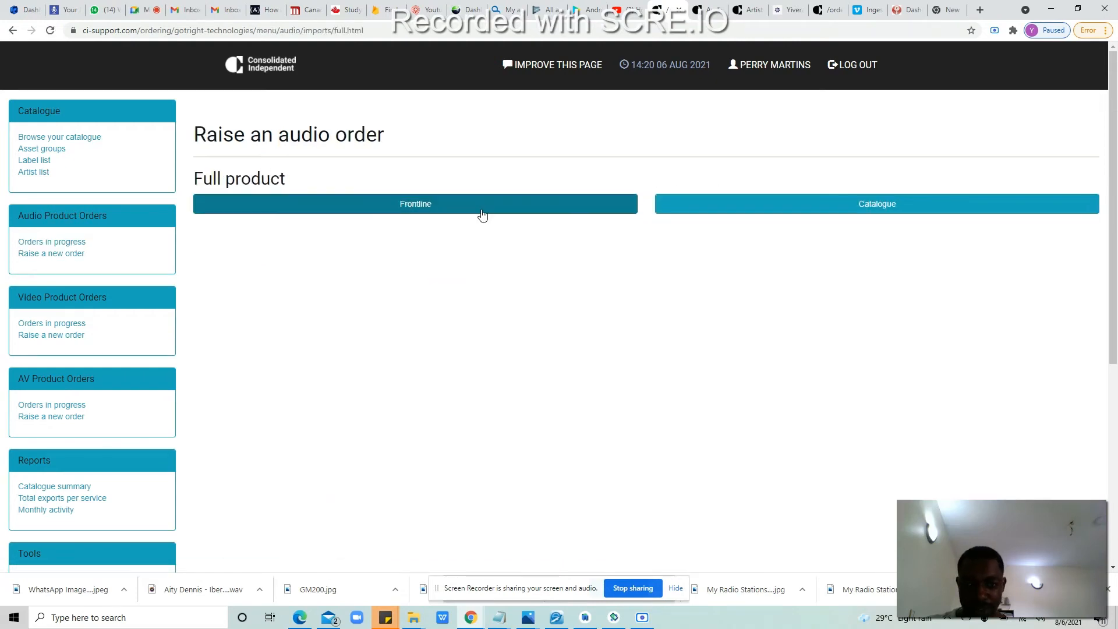
pyautogui.click(431, 213)
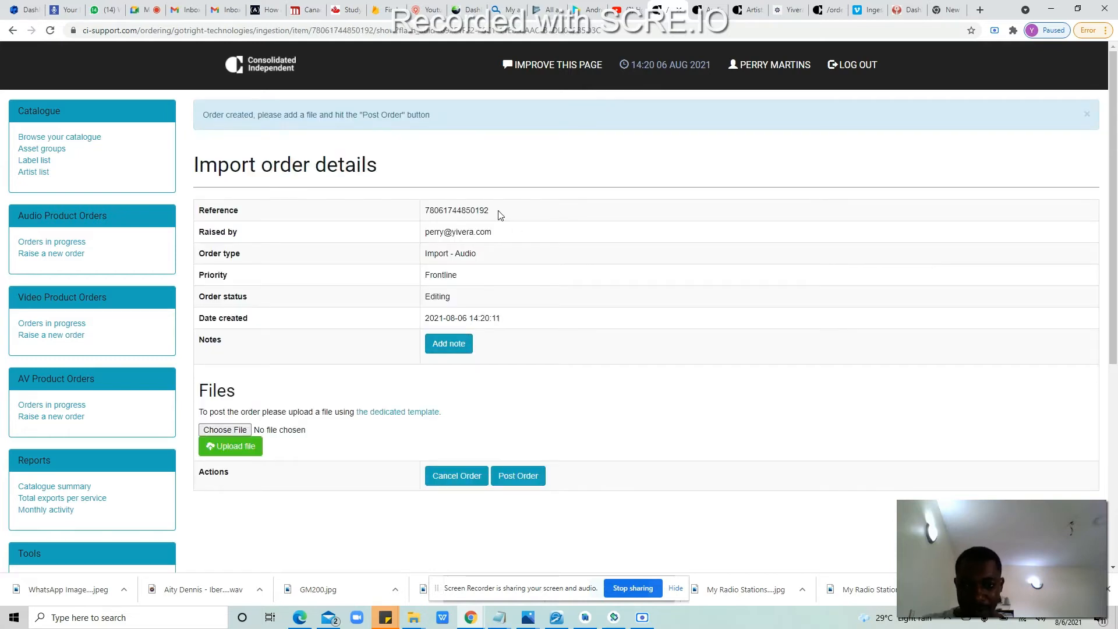
# Step: Copy the new order's reference number and show the desktop
pyautogui.moveTo(492, 210); pyautogui.dragTo(426, 214)
pyautogui.hotkey('ctrl', 'c')
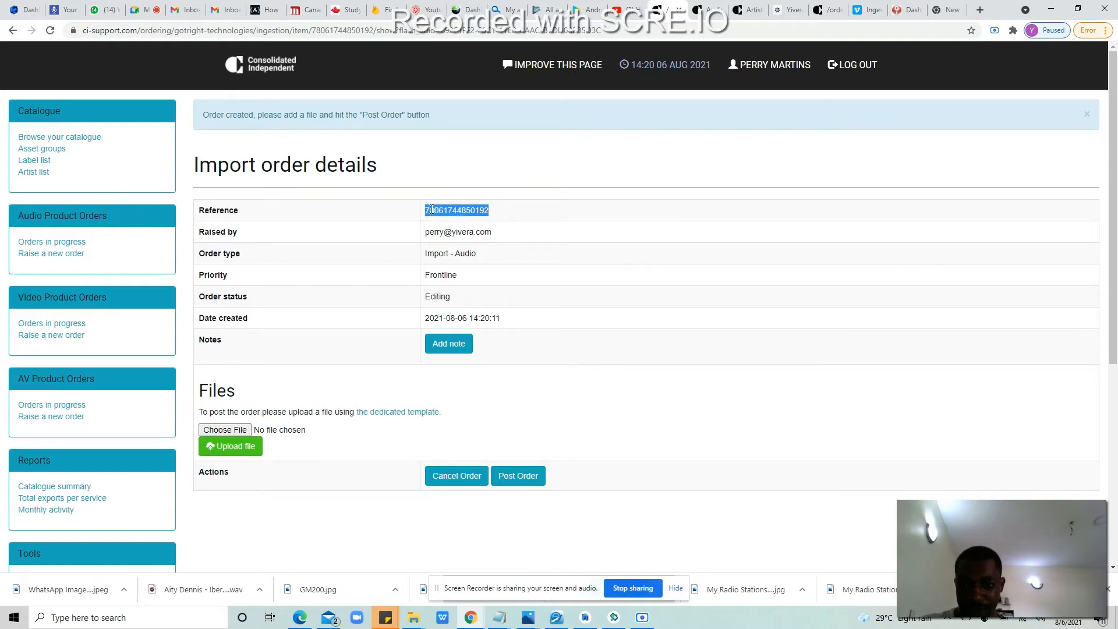
pyautogui.rightClick(432, 210)
pyautogui.click(440, 218)
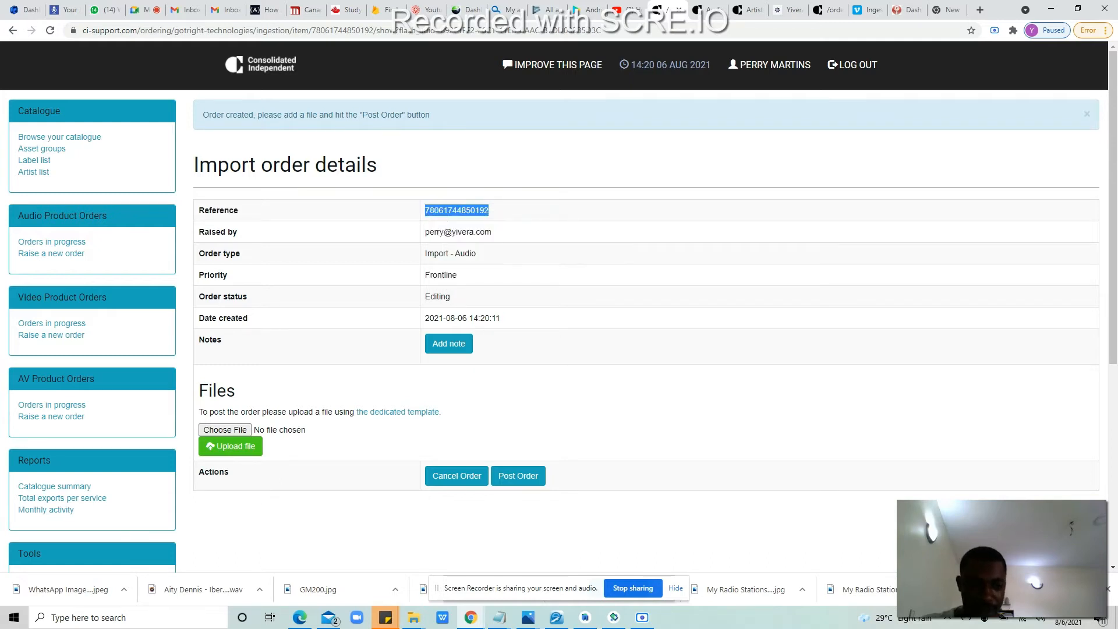
pyautogui.press('super+d')
# Step: Rename the Pastor ozi desktop folder to the copied order reference number
pyautogui.click(319, 163)
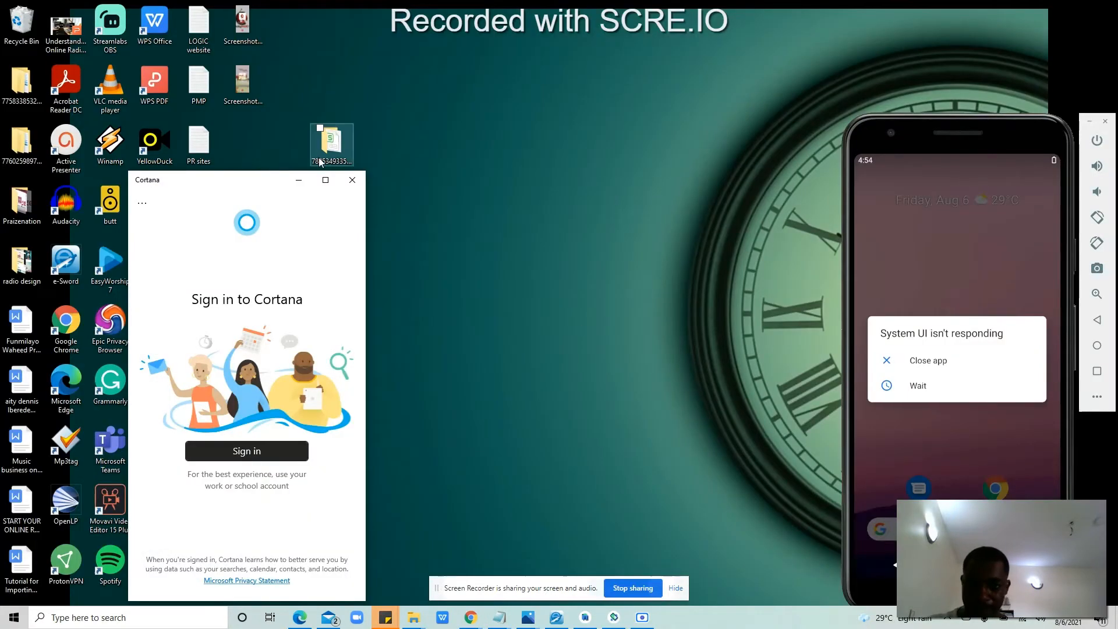
pyautogui.click(352, 179)
pyautogui.click(330, 271)
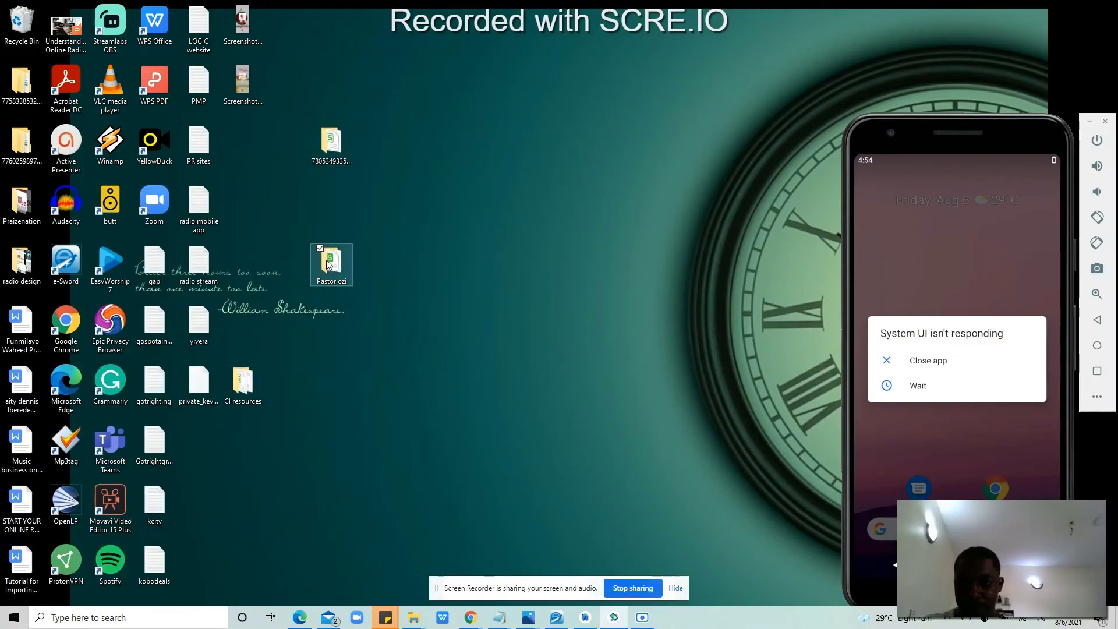
pyautogui.rightClick(330, 276)
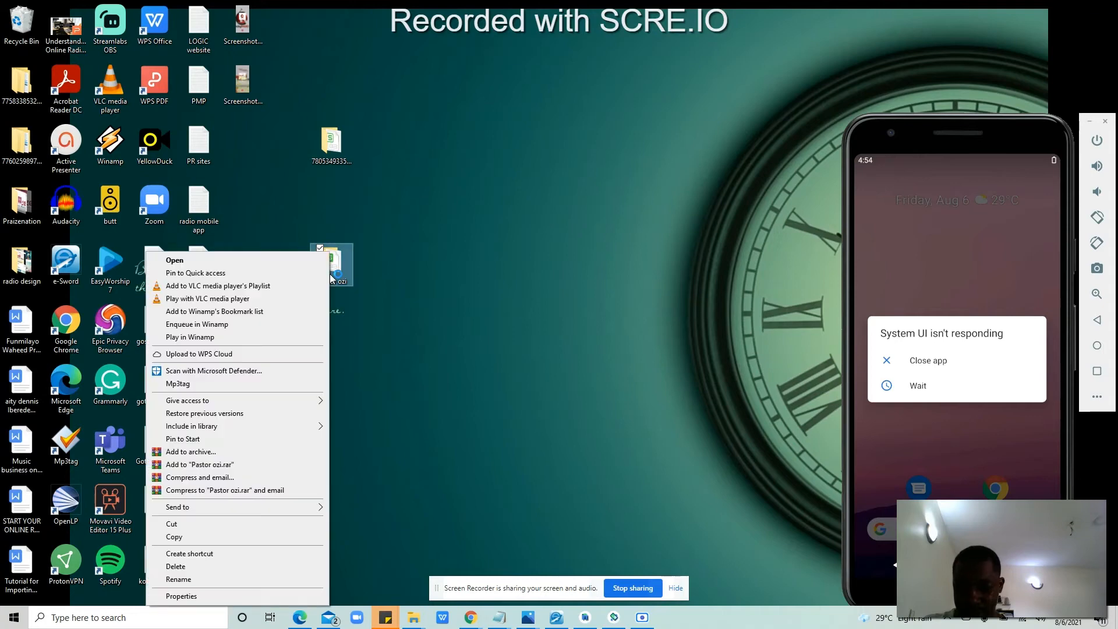
pyautogui.click(233, 579)
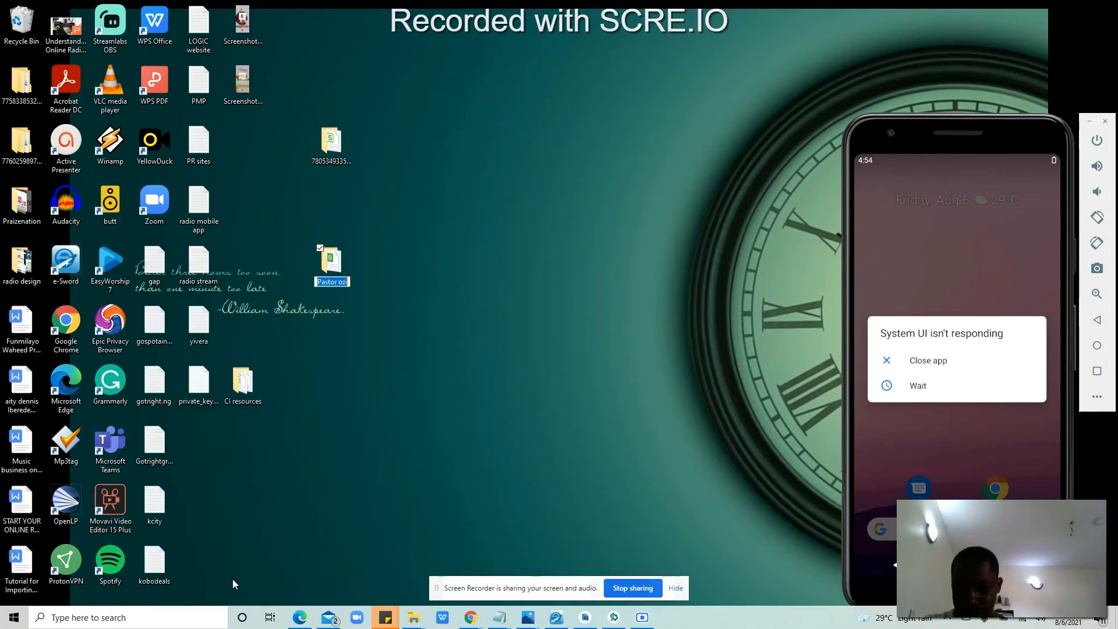
pyautogui.hotkey('ctrl', 'v')
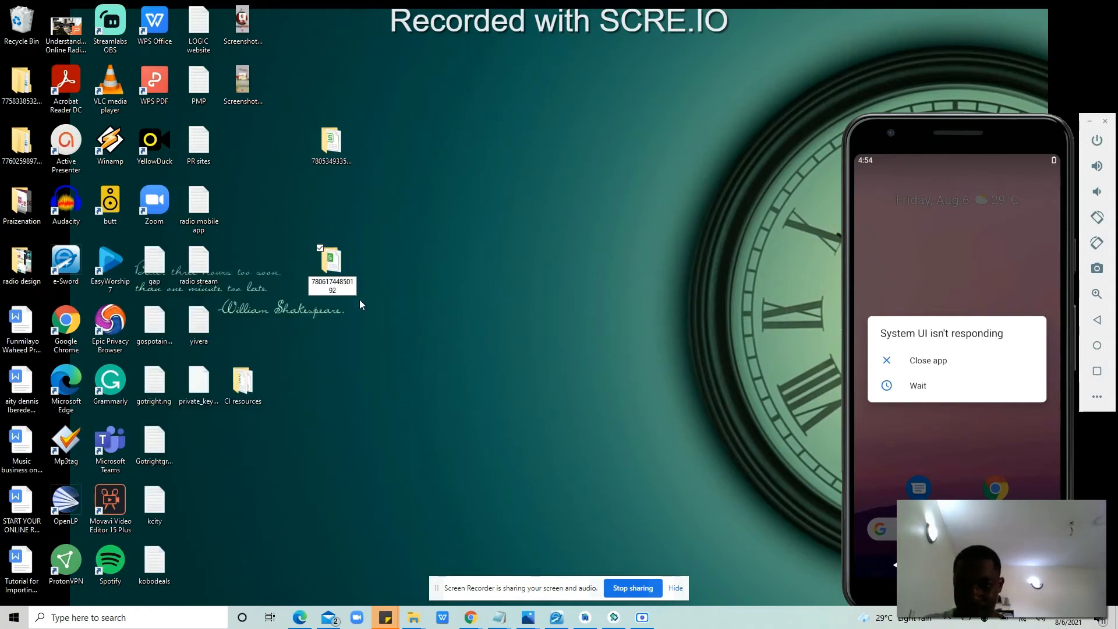
pyautogui.press('Return')
pyautogui.click(468, 257)
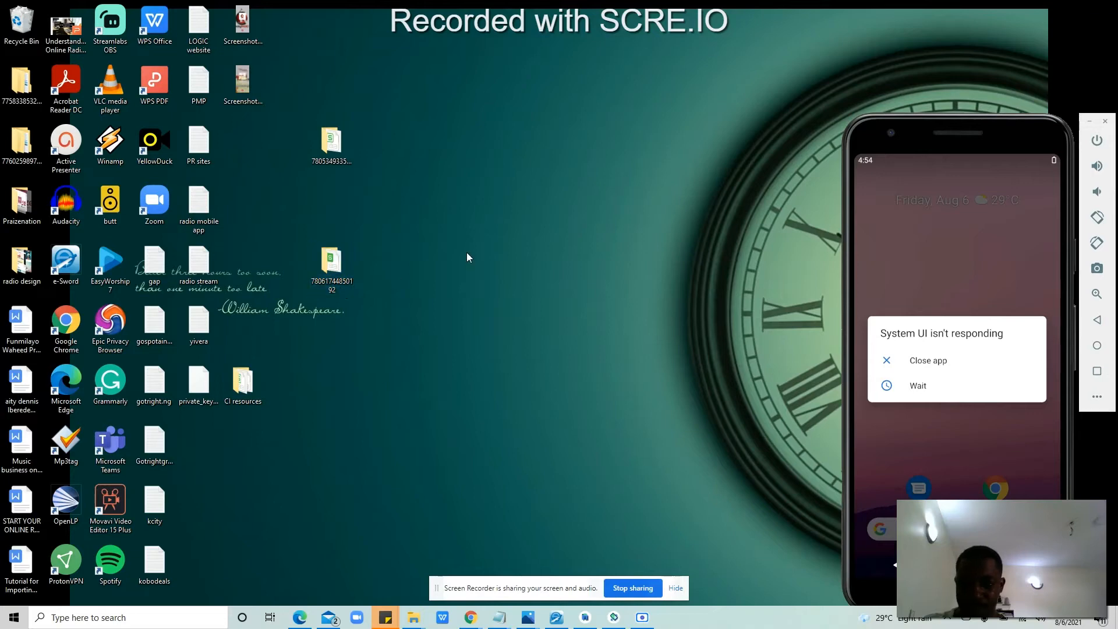
# Step: Open the renamed order folder, then bring the browser back
pyautogui.doubleClick(331, 263)
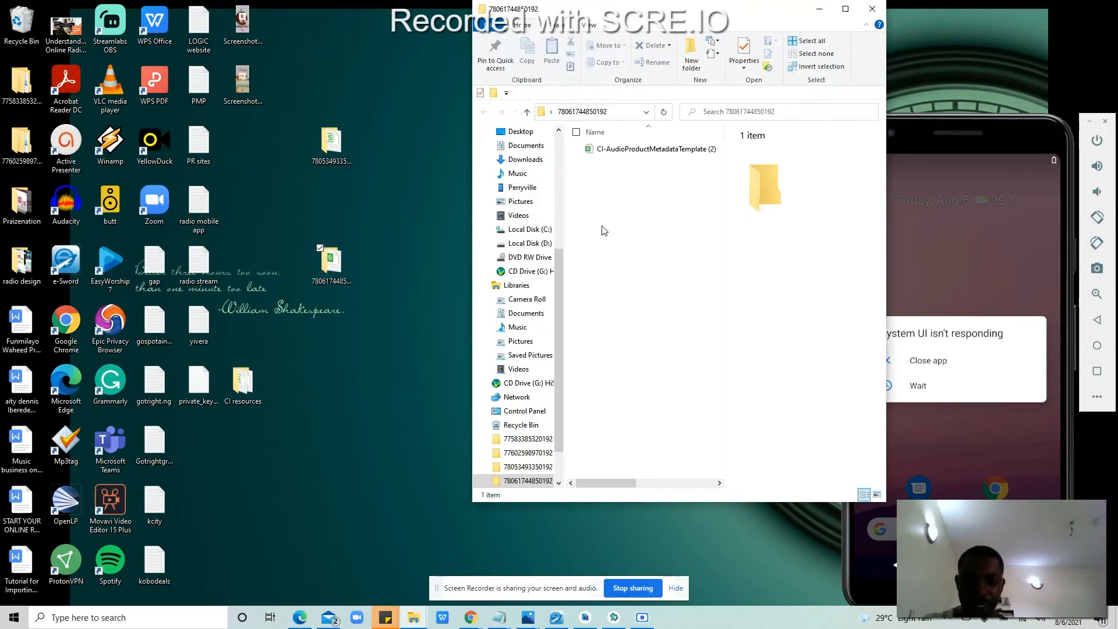
pyautogui.moveTo(470, 618)
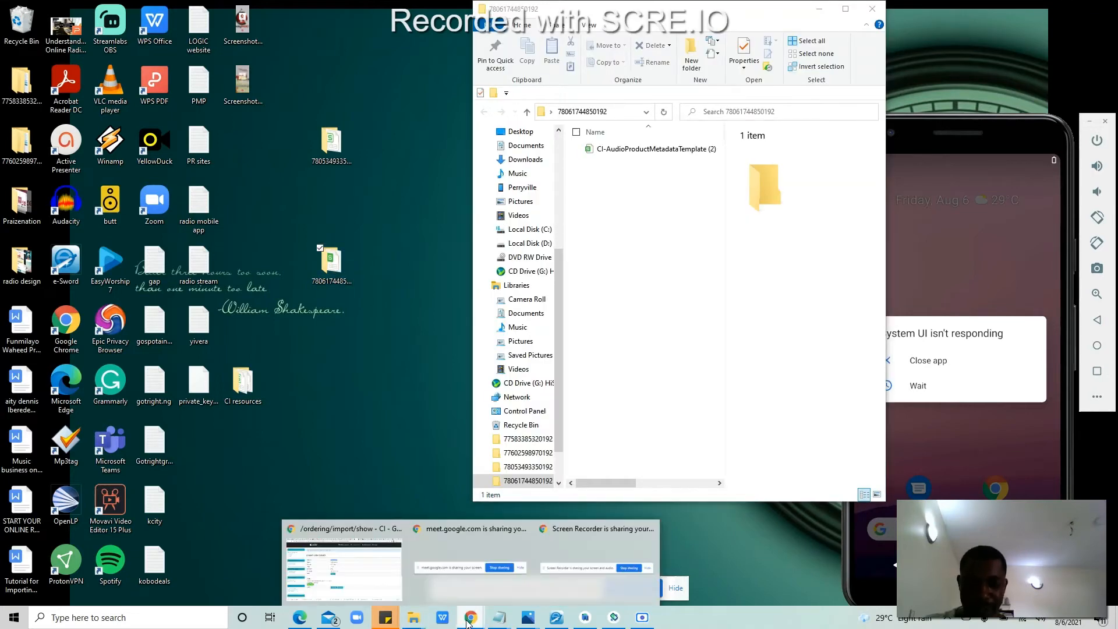
pyautogui.click(342, 582)
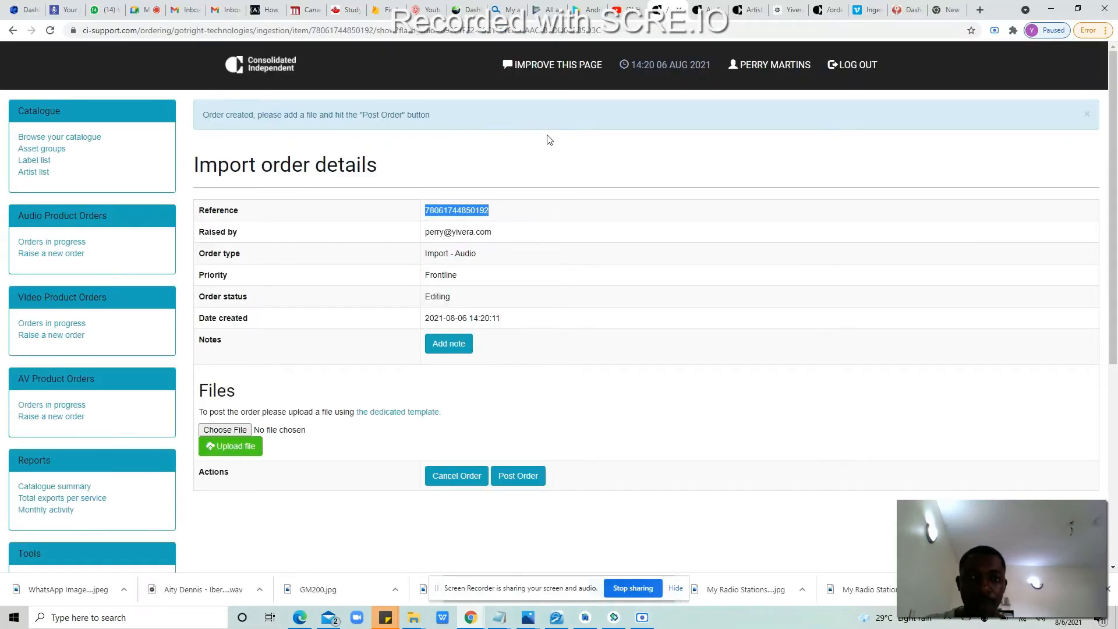
pyautogui.click(790, 10)
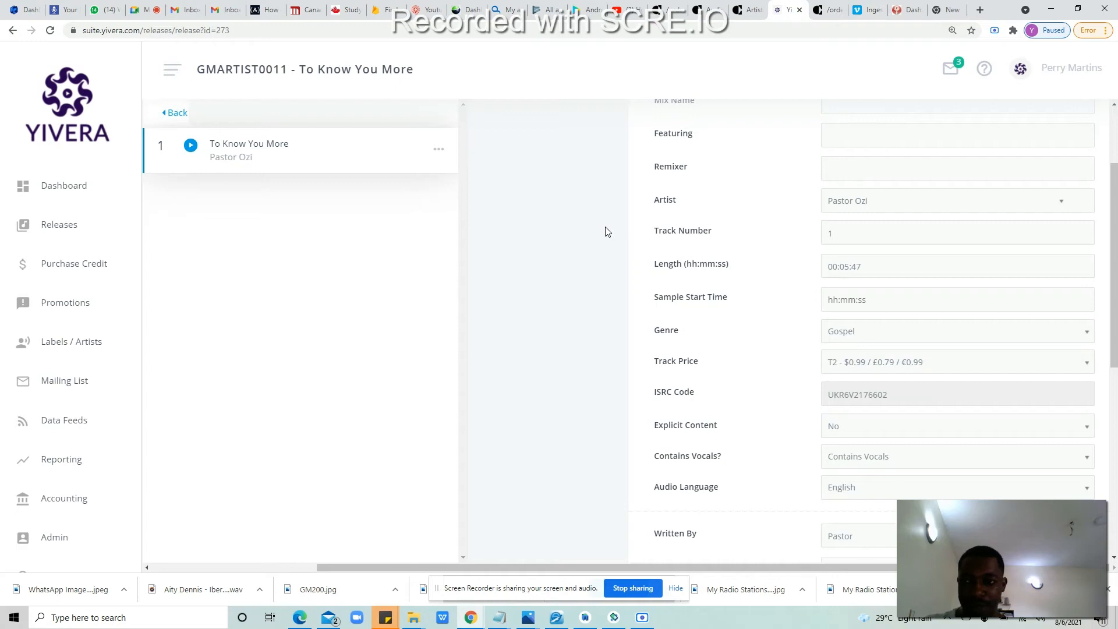
pyautogui.click(176, 113)
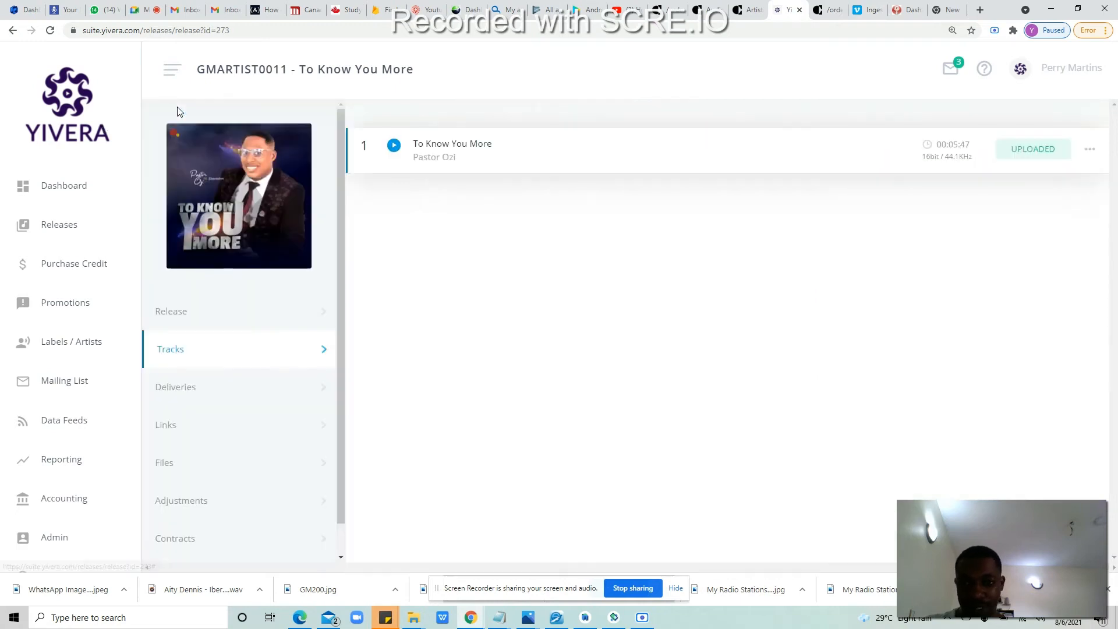
pyautogui.click(195, 309)
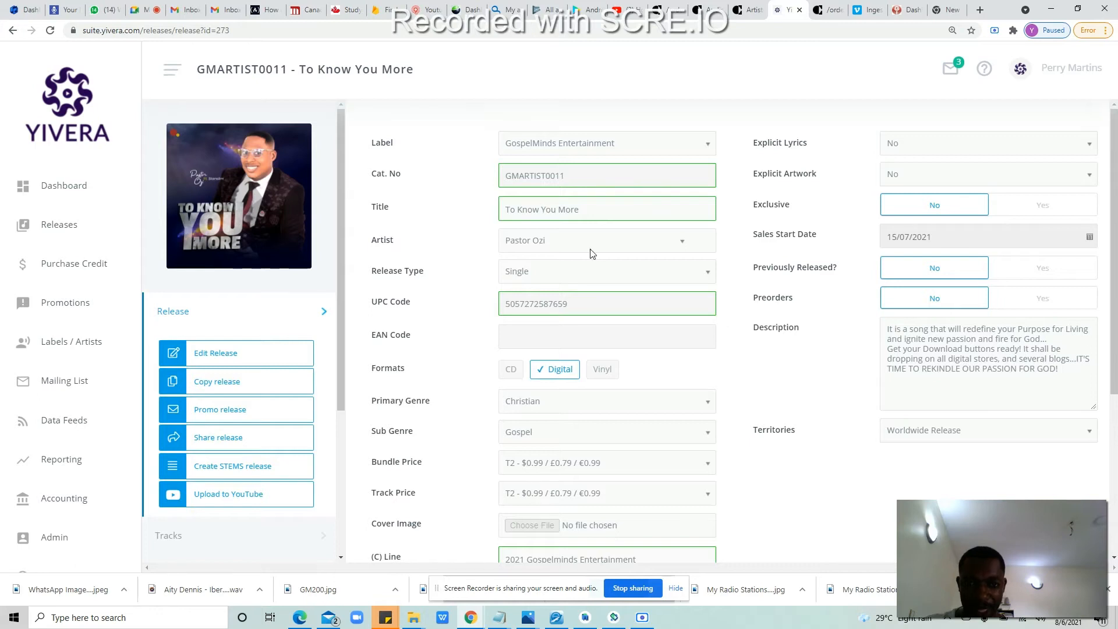
pyautogui.doubleClick(506, 305)
pyautogui.rightClick(507, 304)
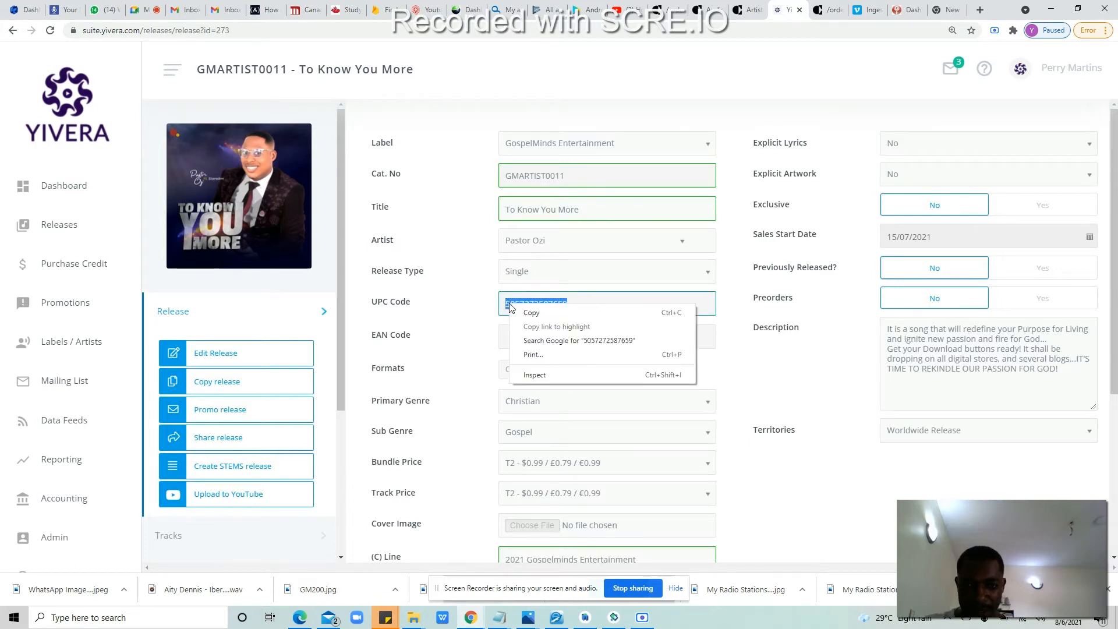
pyautogui.click(516, 312)
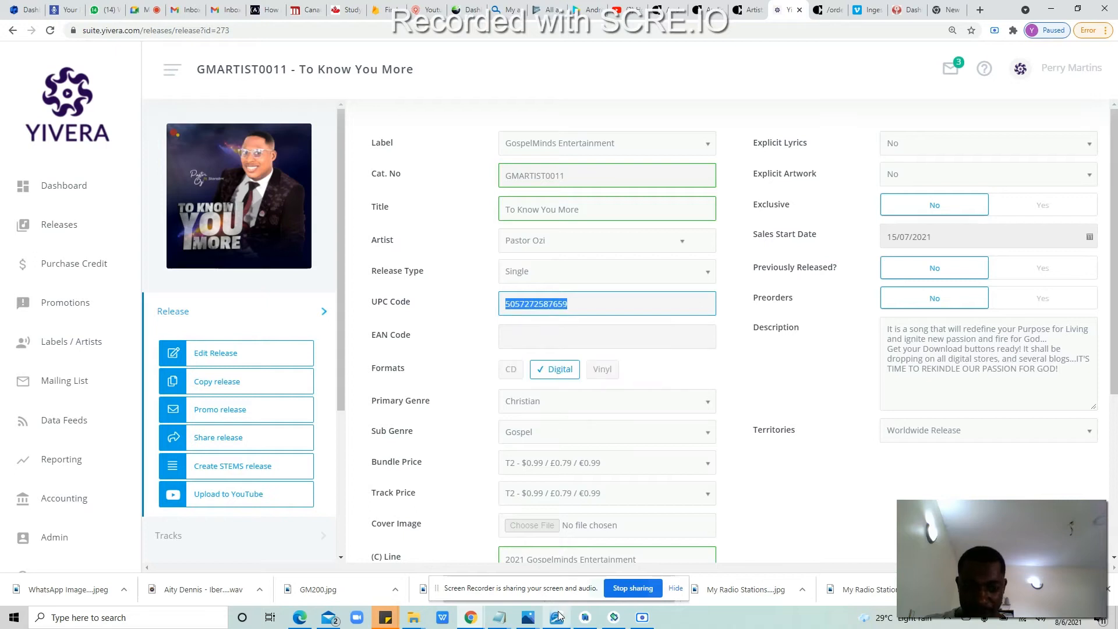
pyautogui.moveTo(485, 622)
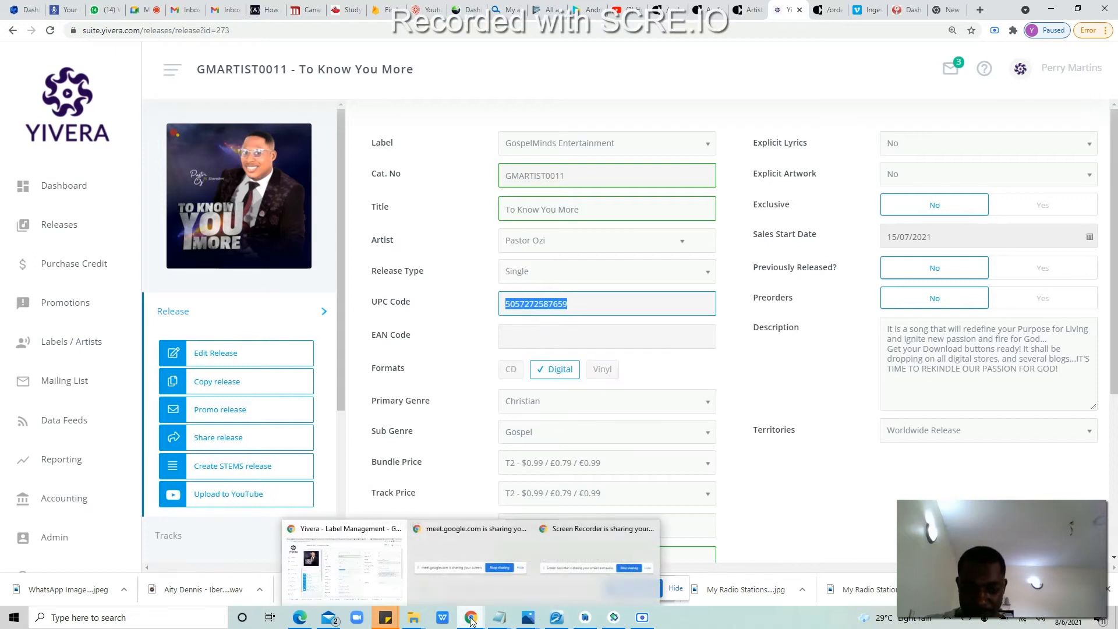
pyautogui.click(413, 617)
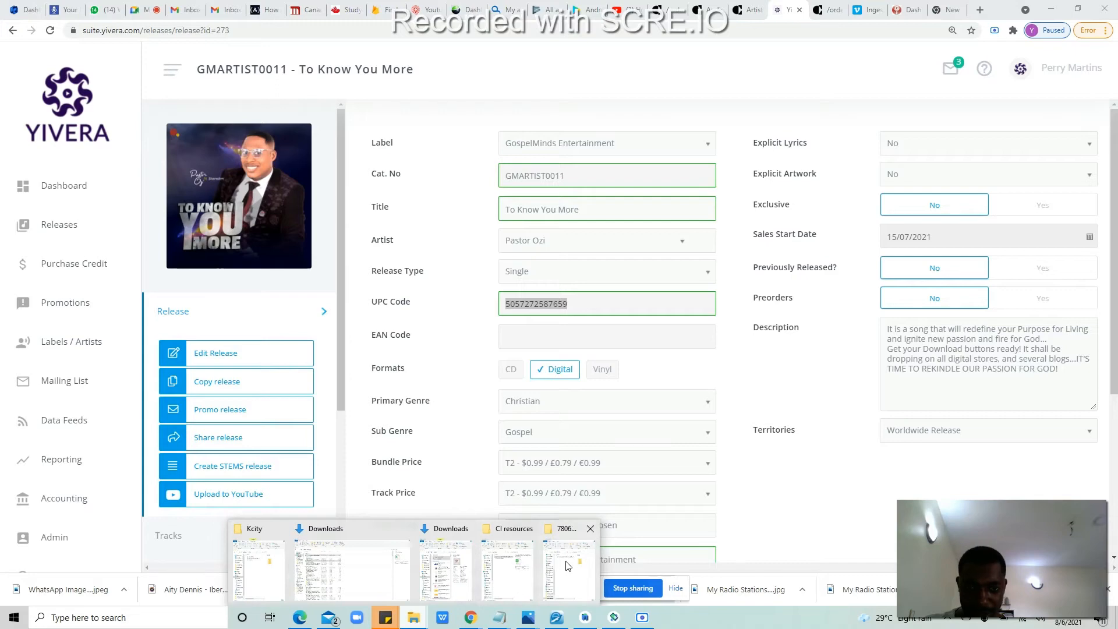
pyautogui.click(567, 568)
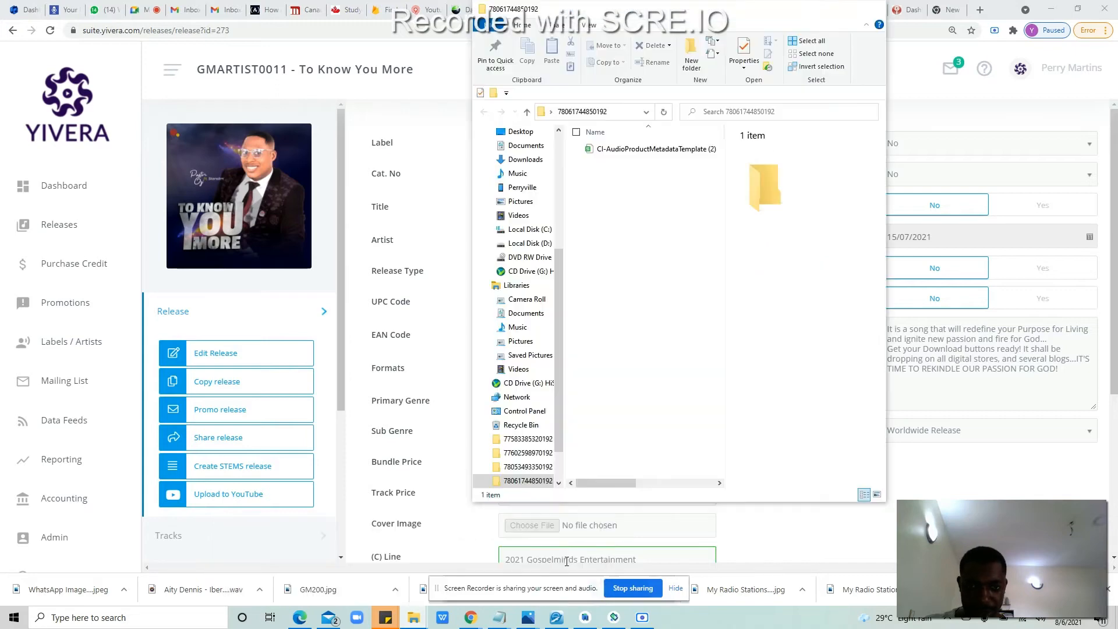
pyautogui.click(650, 148)
pyautogui.rightClick(649, 149)
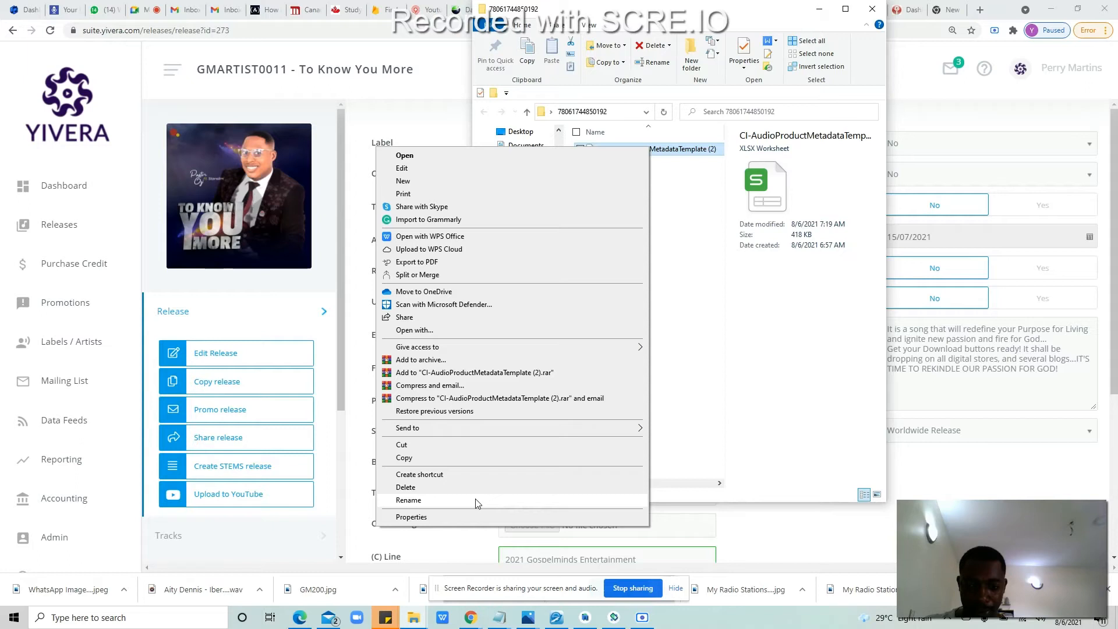
pyautogui.click(408, 500)
pyautogui.hotkey('ctrl', 'v')
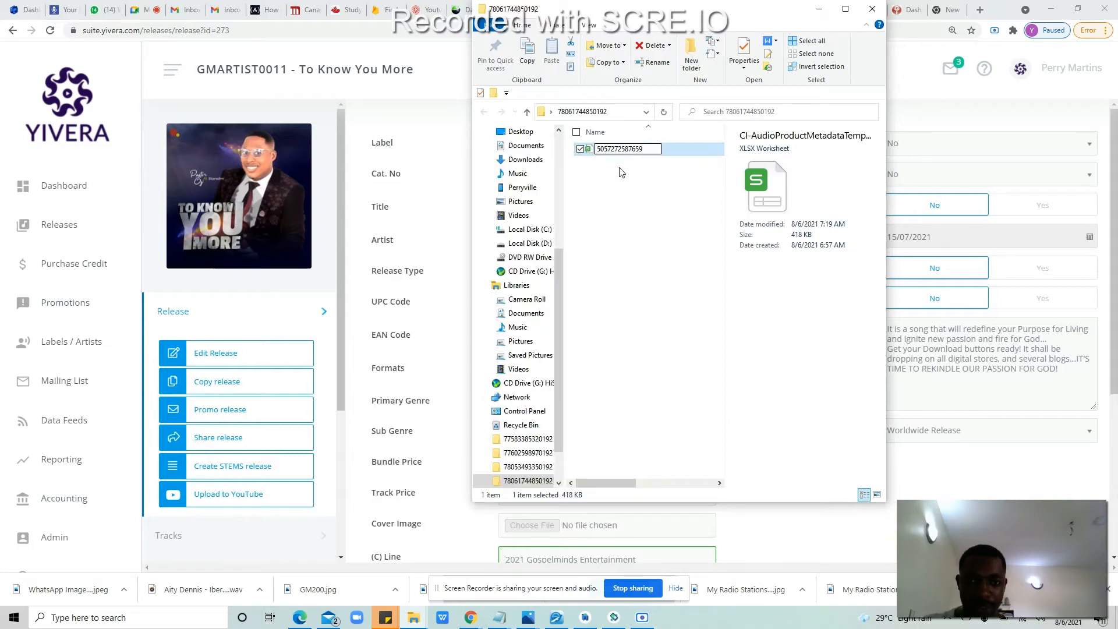
pyautogui.press('Return')
pyautogui.click(641, 211)
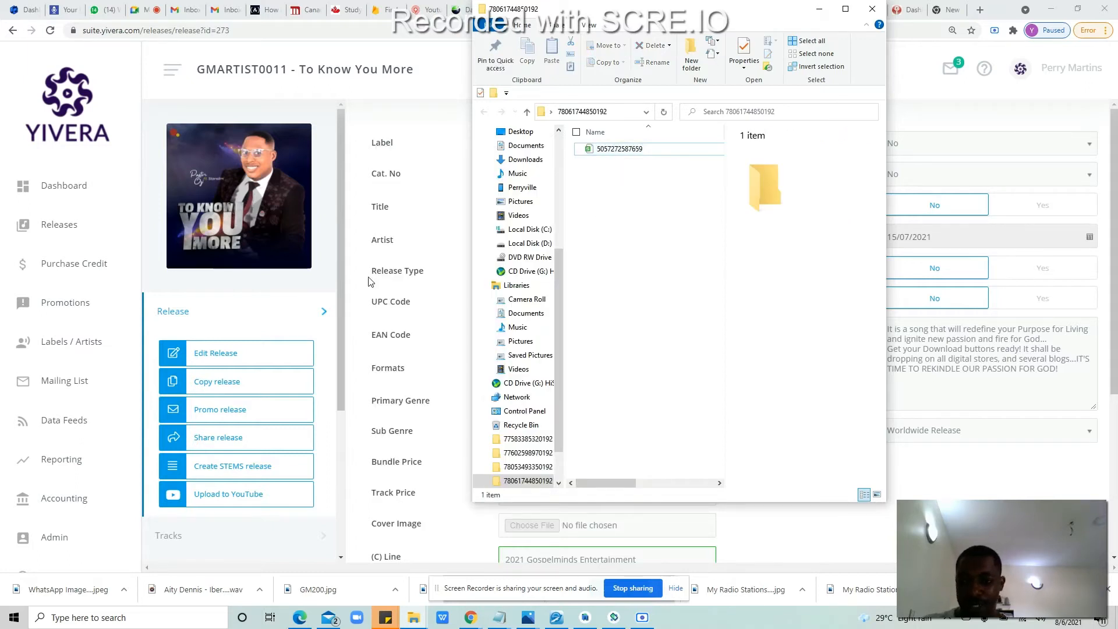
pyautogui.hotkey('alt', 'Tab')
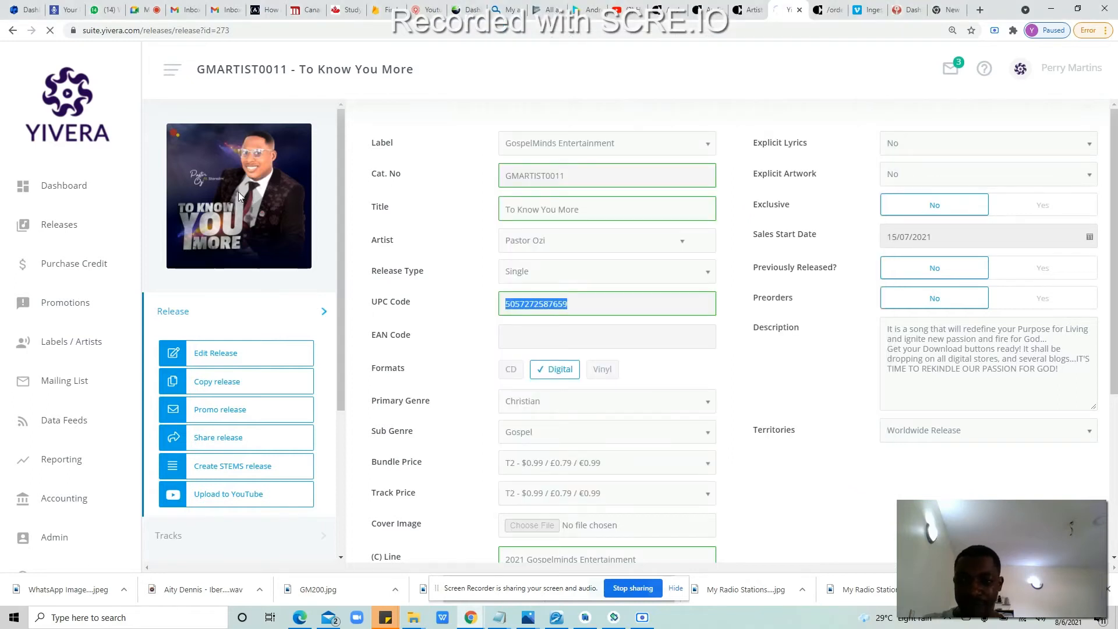
# Step: Download the release cover artwork and the To Know You More track as a WAV
pyautogui.click(239, 196)
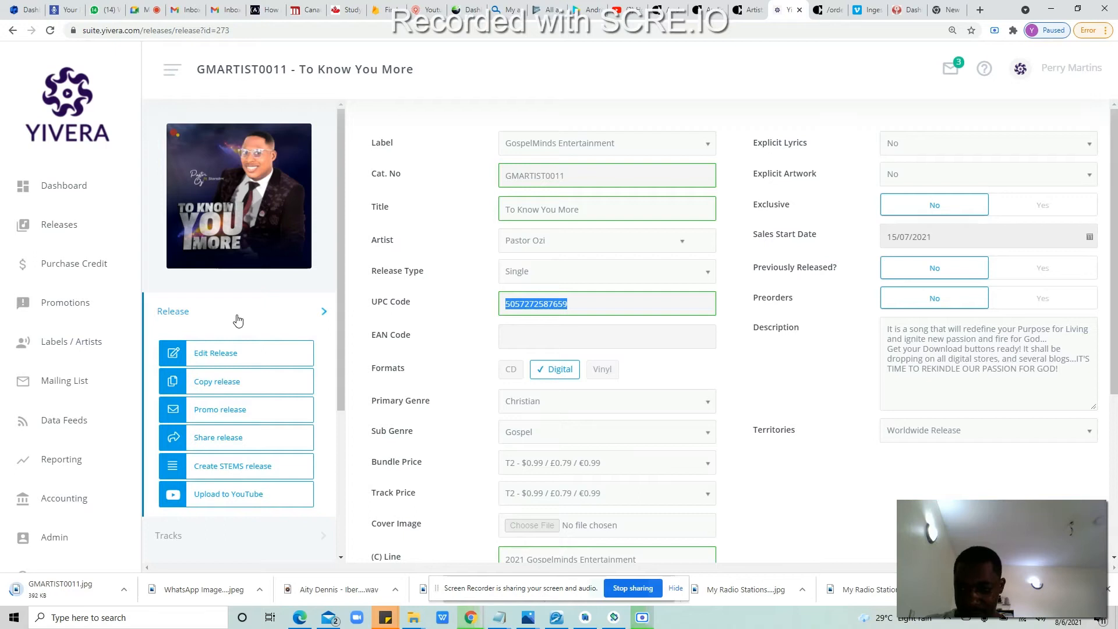
pyautogui.click(255, 527)
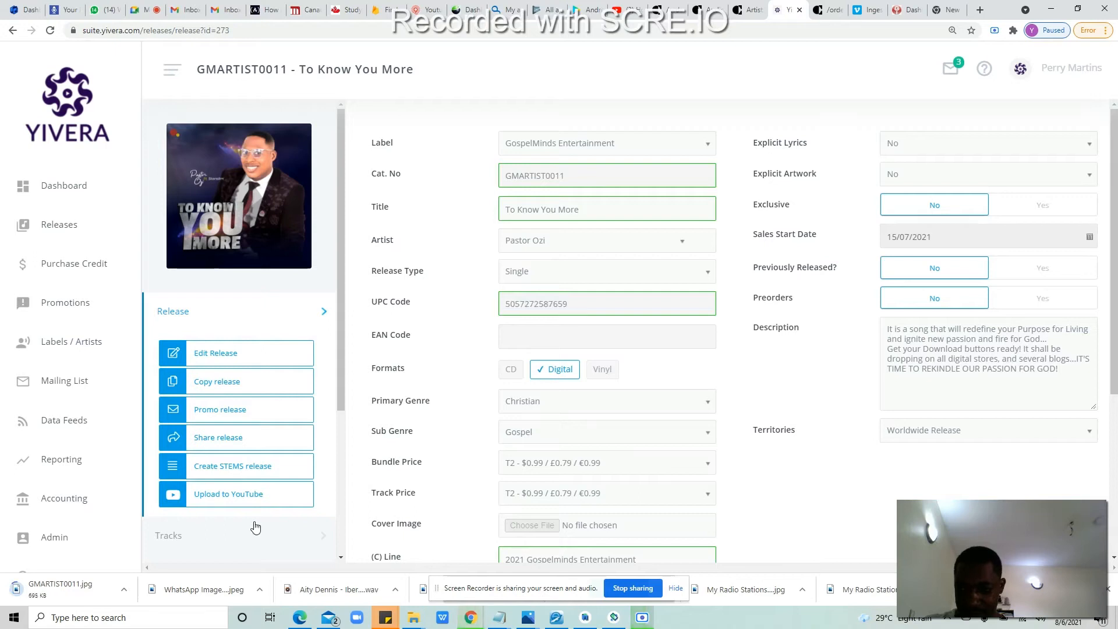
pyautogui.click(228, 538)
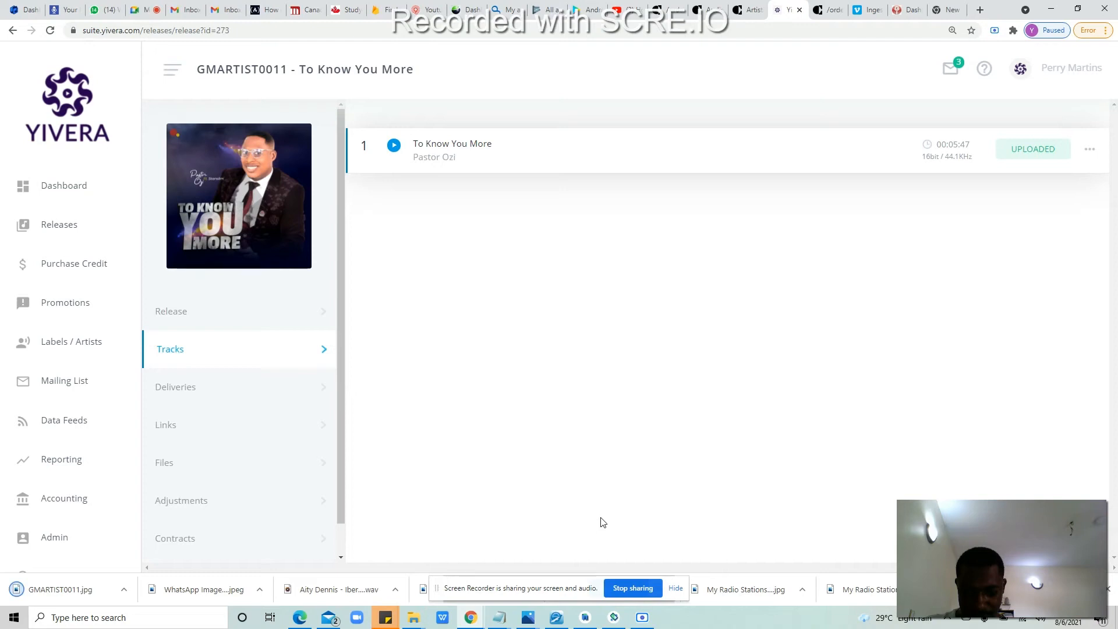
pyautogui.click(1089, 149)
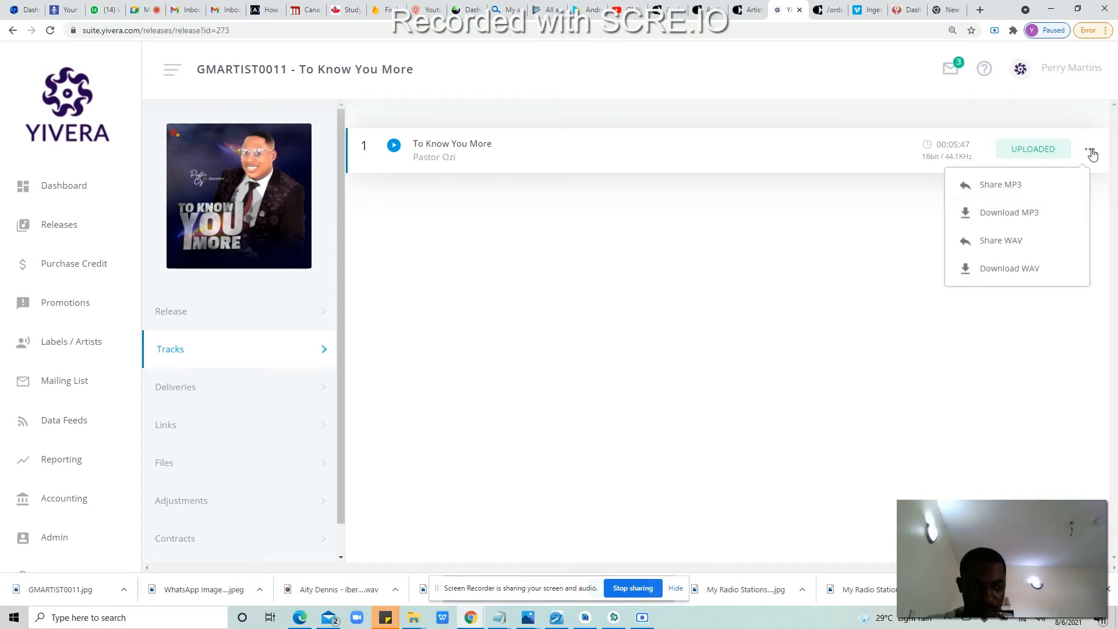
pyautogui.click(1019, 268)
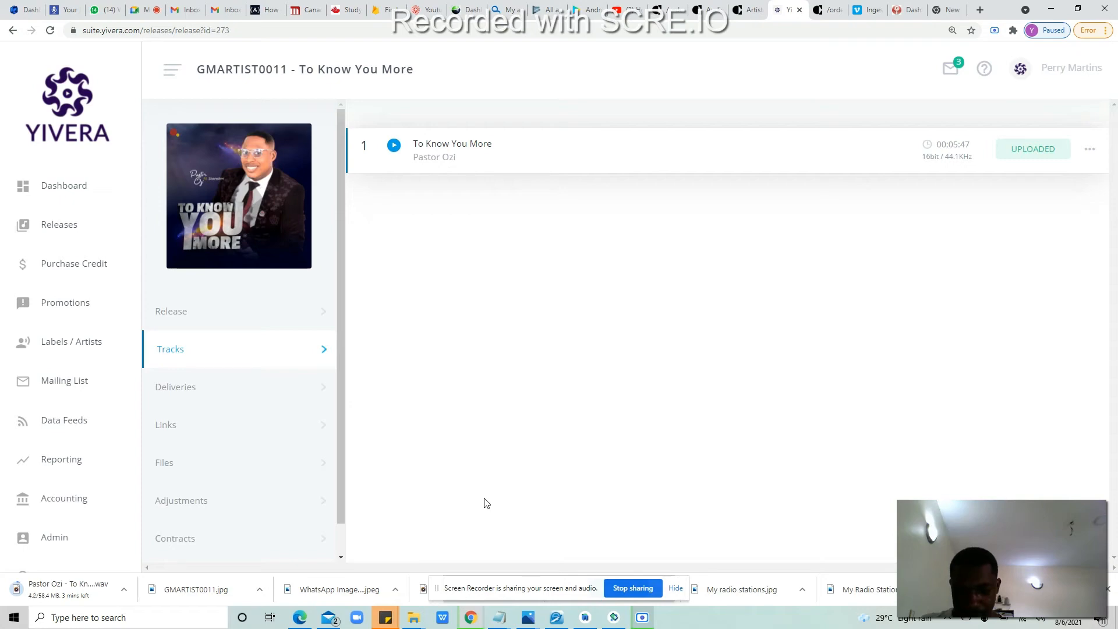
# Step: Close the e-Sword window and both Photos windows
pyautogui.click(554, 616)
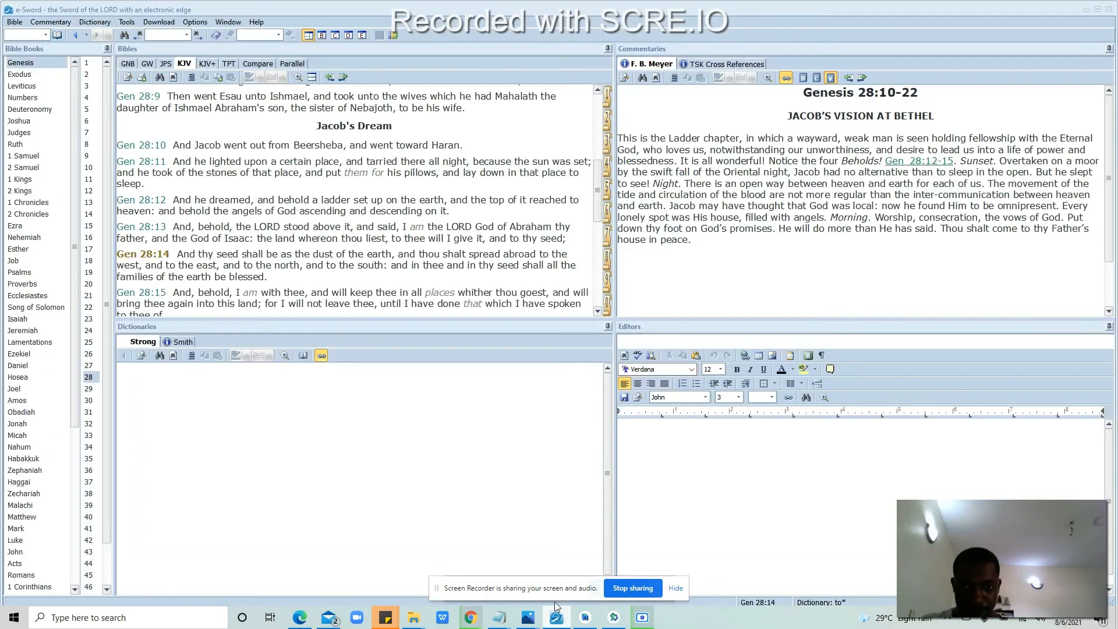
pyautogui.click(1108, 11)
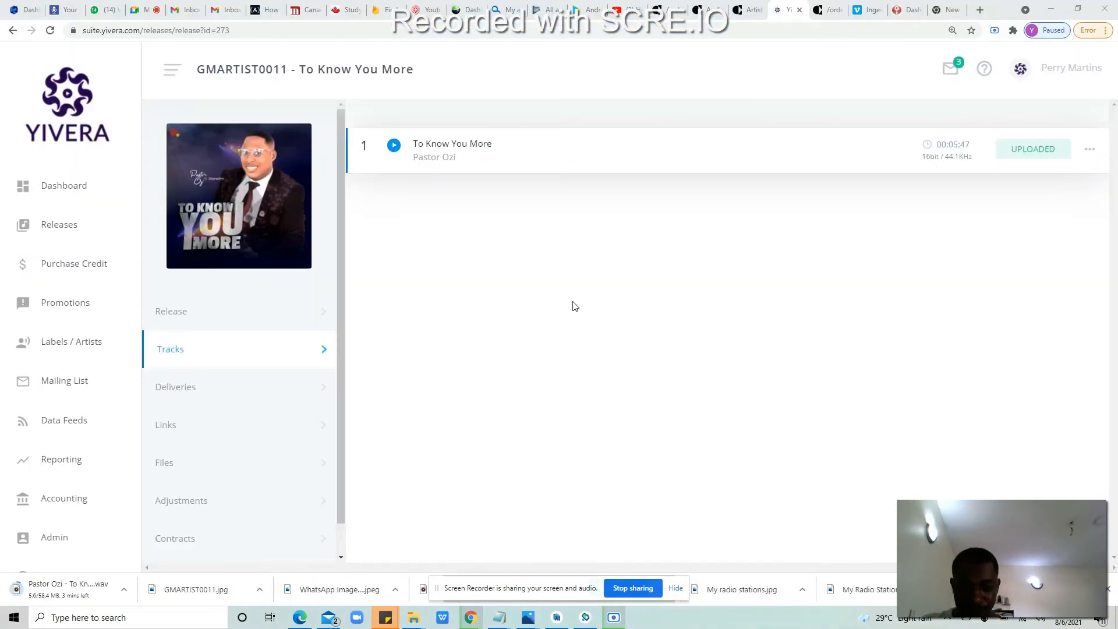
pyautogui.click(524, 622)
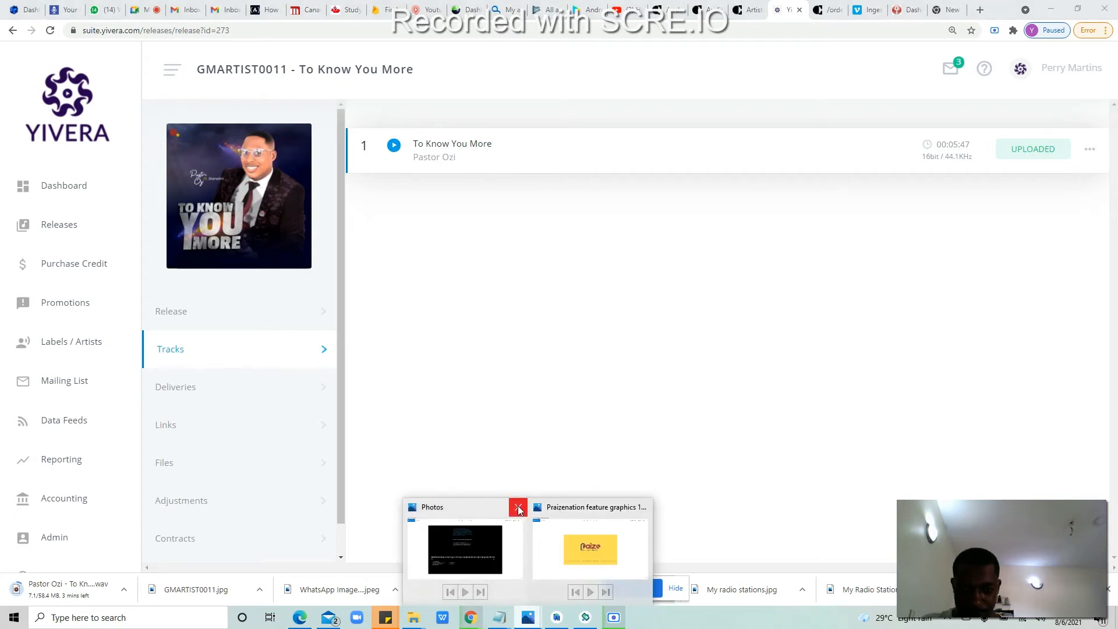
pyautogui.click(518, 508)
pyautogui.click(579, 508)
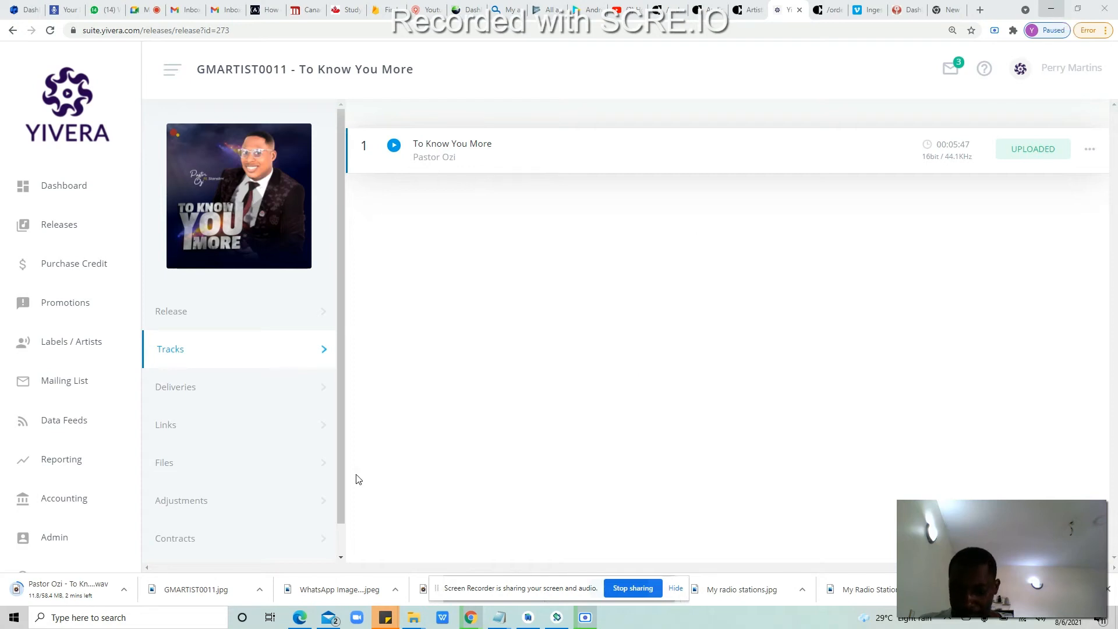
# Step: Open the downloaded GMARTIST0011 cover image from Downloads in Paint
pyautogui.click(260, 590)
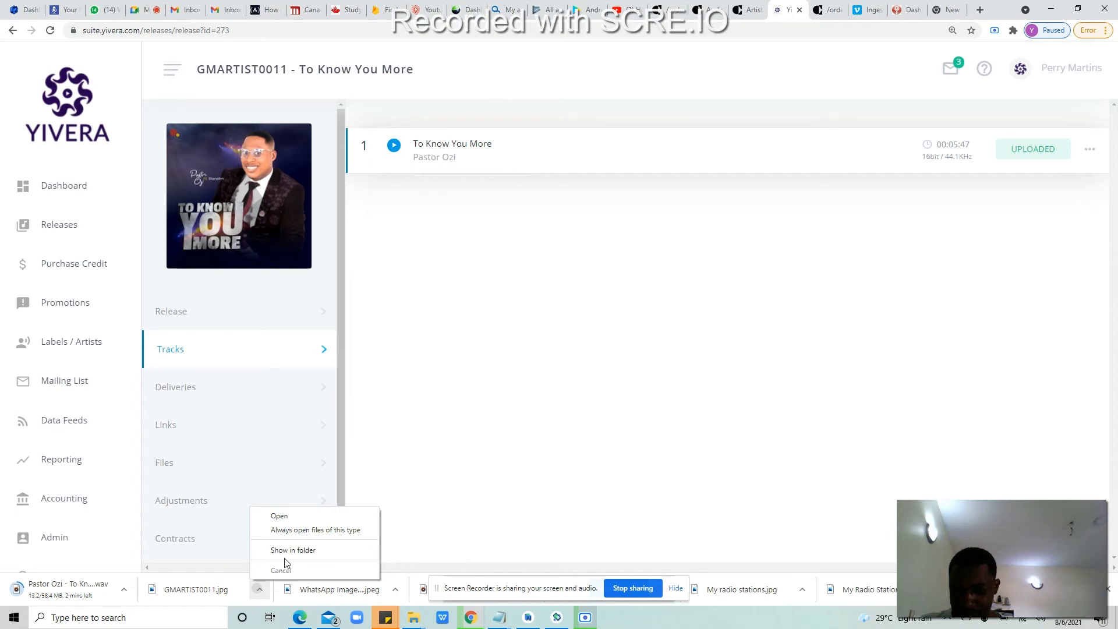
pyautogui.click(288, 550)
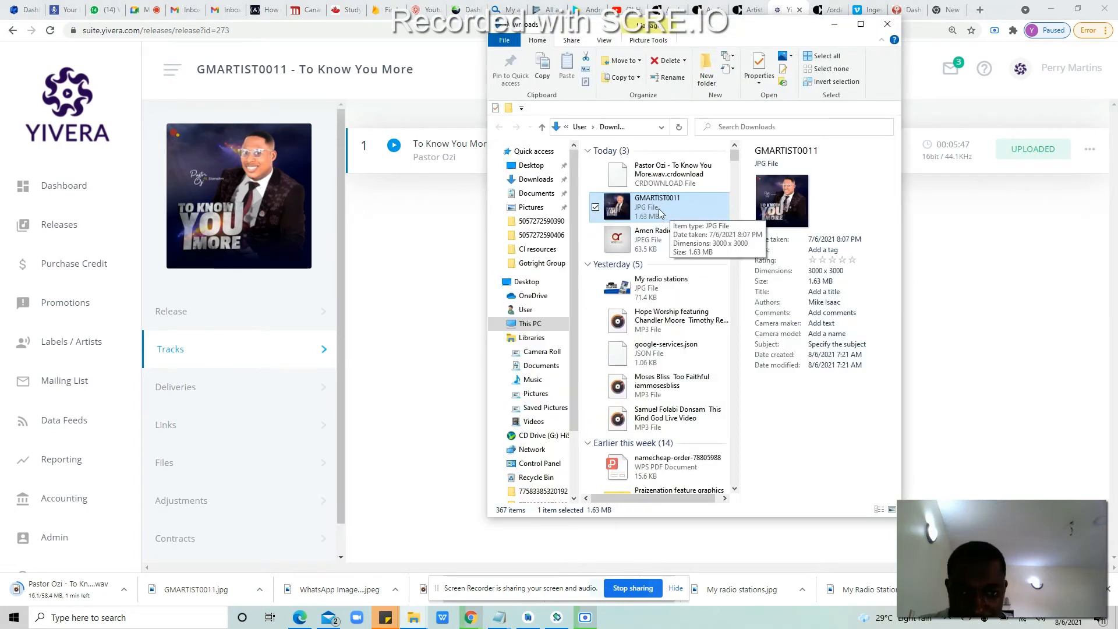
pyautogui.rightClick(658, 209)
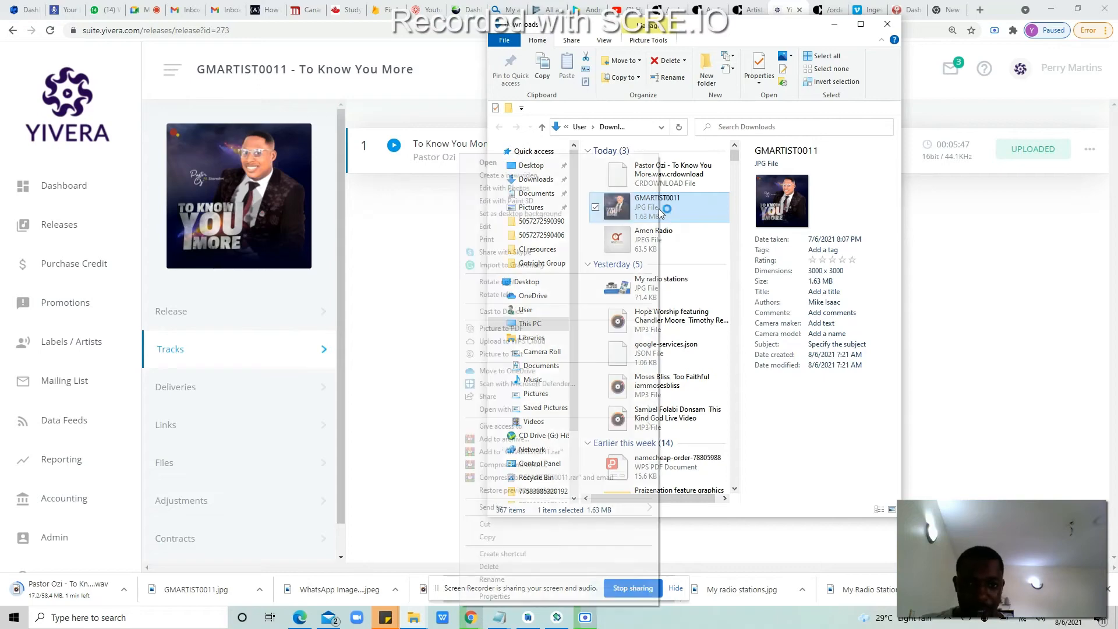
pyautogui.click(693, 204)
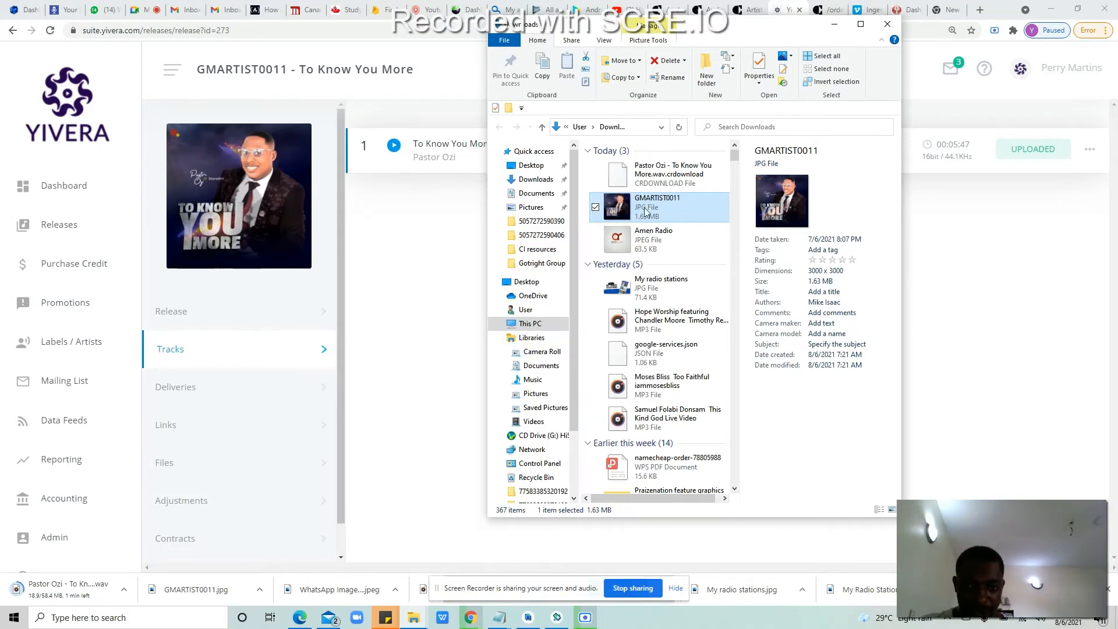
pyautogui.rightClick(667, 207)
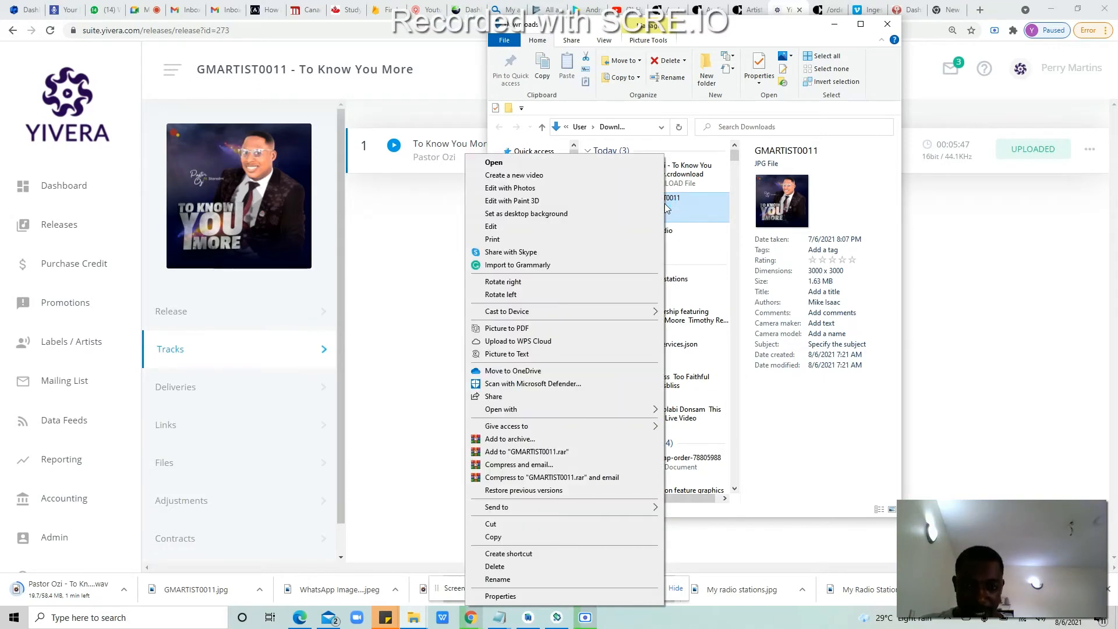
pyautogui.moveTo(606, 414)
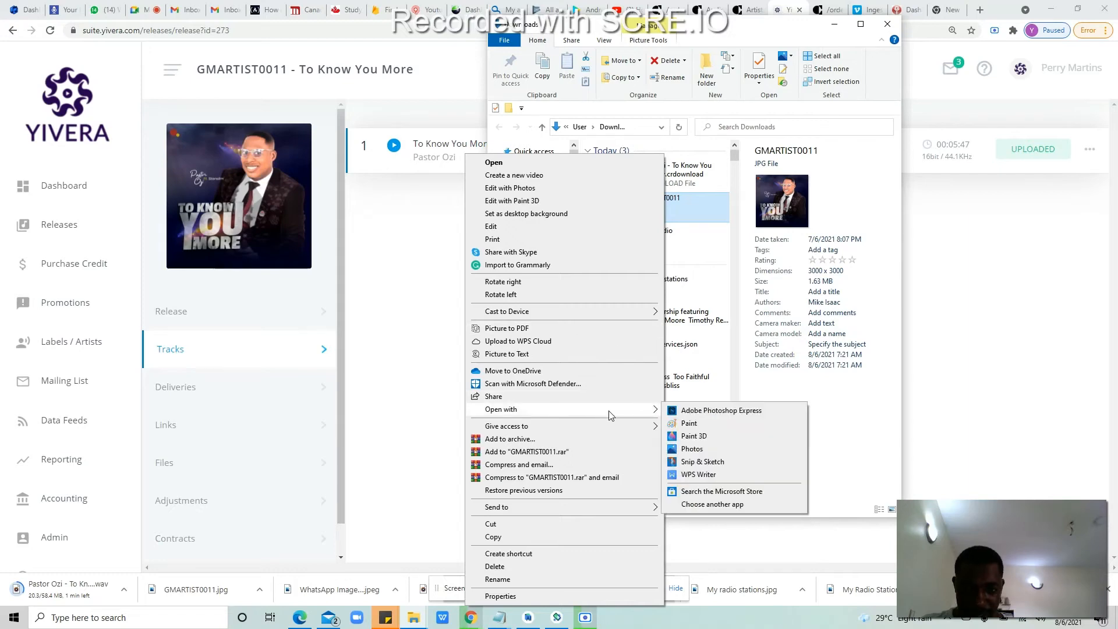
pyautogui.click(692, 423)
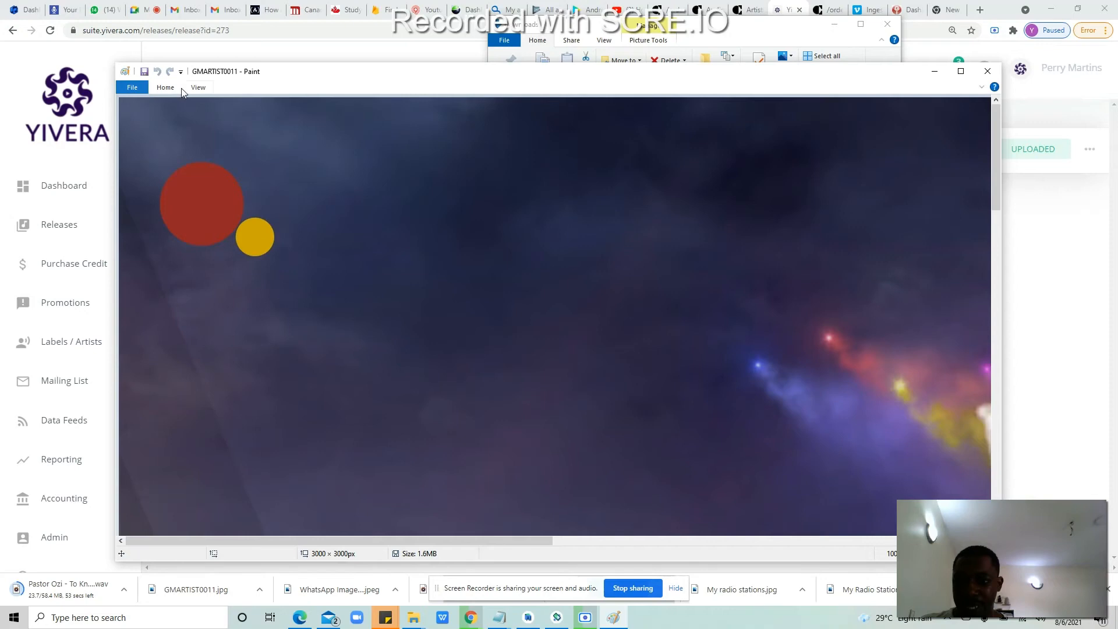
# Step: Resize the cover to 4096 × 4096 pixels and save it over the original
pyautogui.click(165, 87)
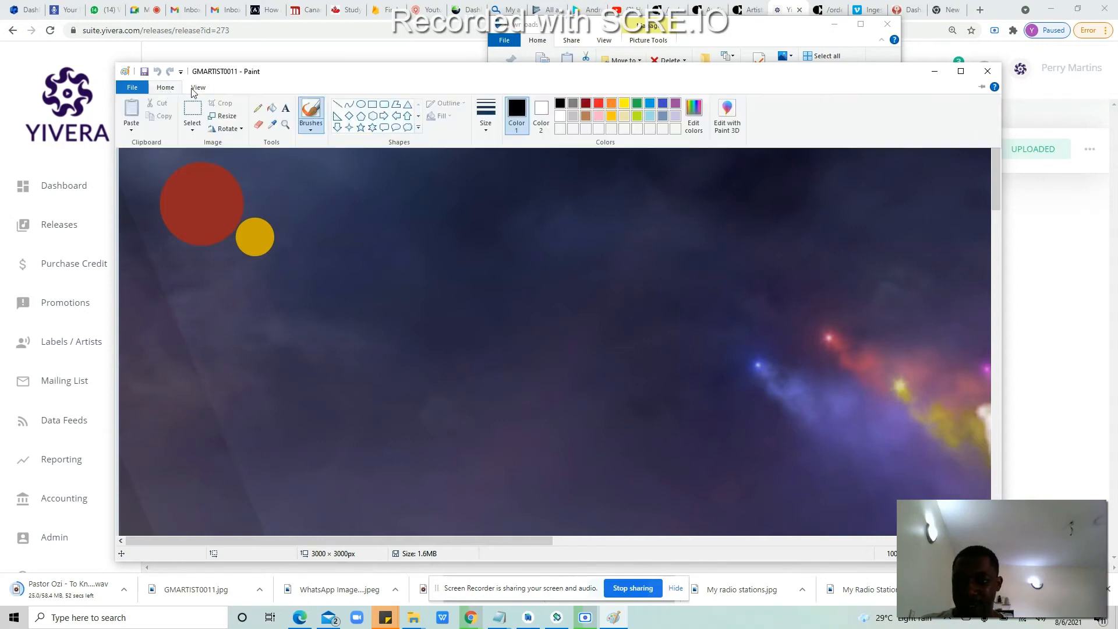
pyautogui.click(226, 117)
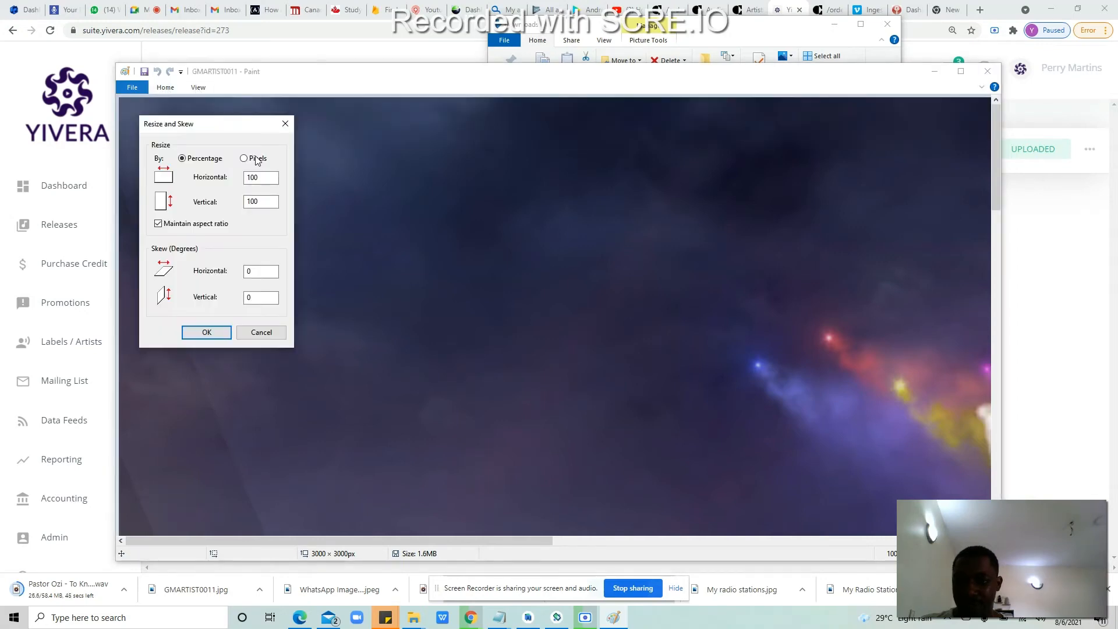
pyautogui.click(256, 160)
pyautogui.doubleClick(268, 177)
pyautogui.write('4096')
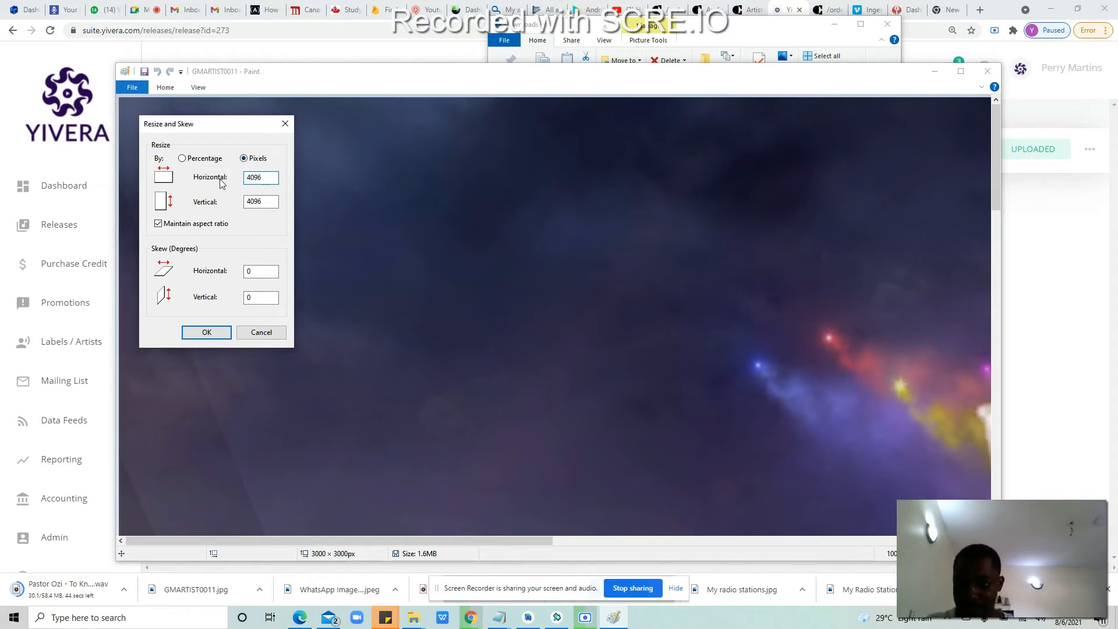
pyautogui.click(213, 331)
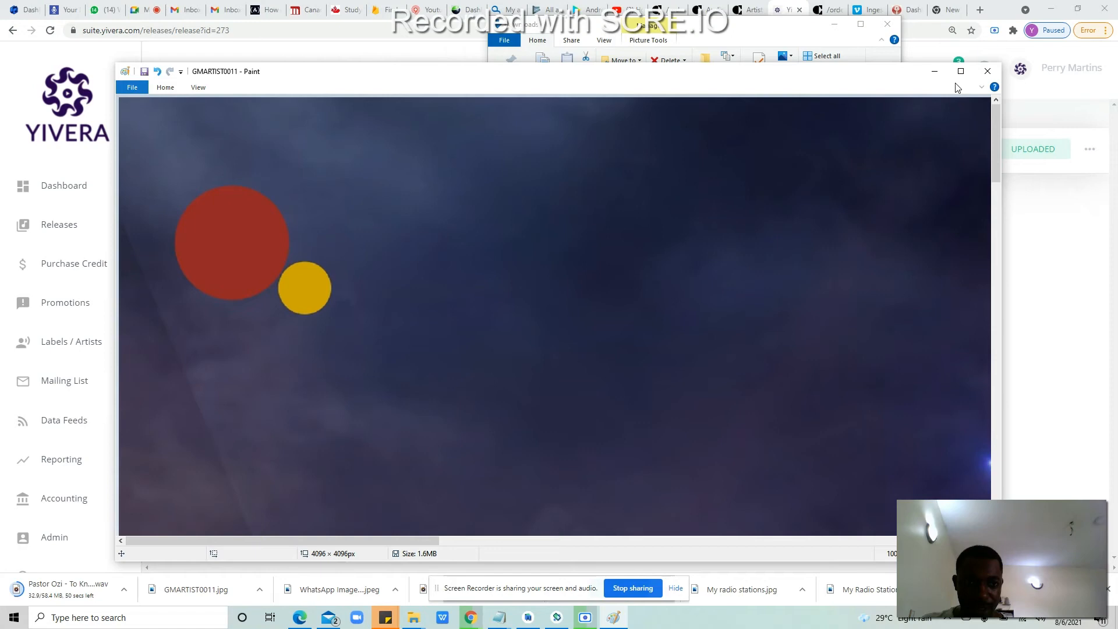
pyautogui.click(988, 71)
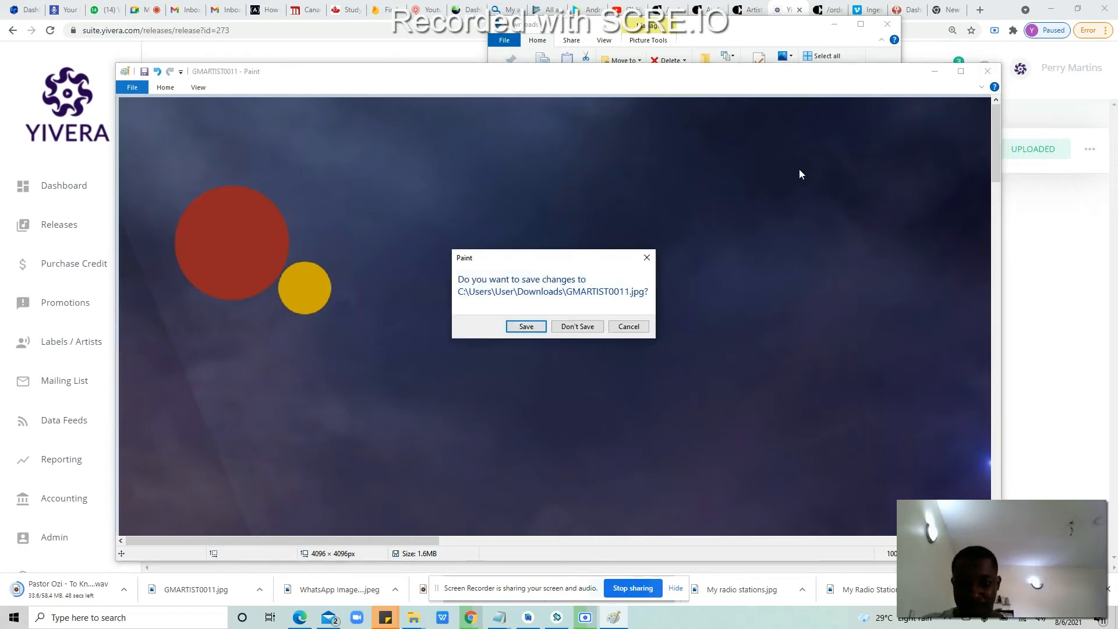
pyautogui.click(525, 326)
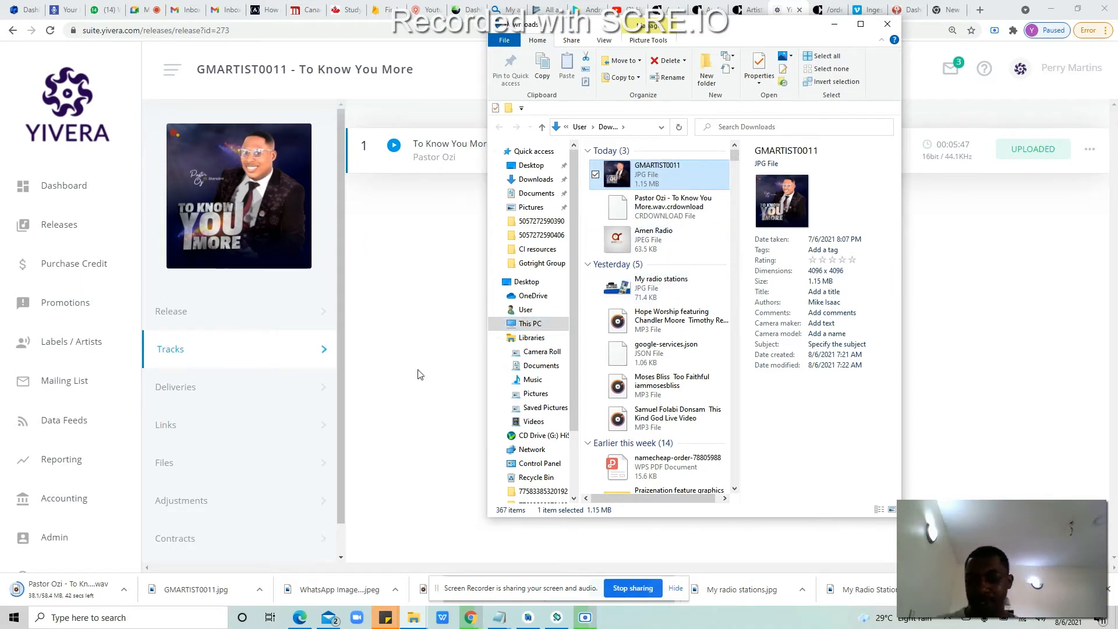
# Step: Minimize the Downloads window to bring back the Yivera track list
pyautogui.click(392, 432)
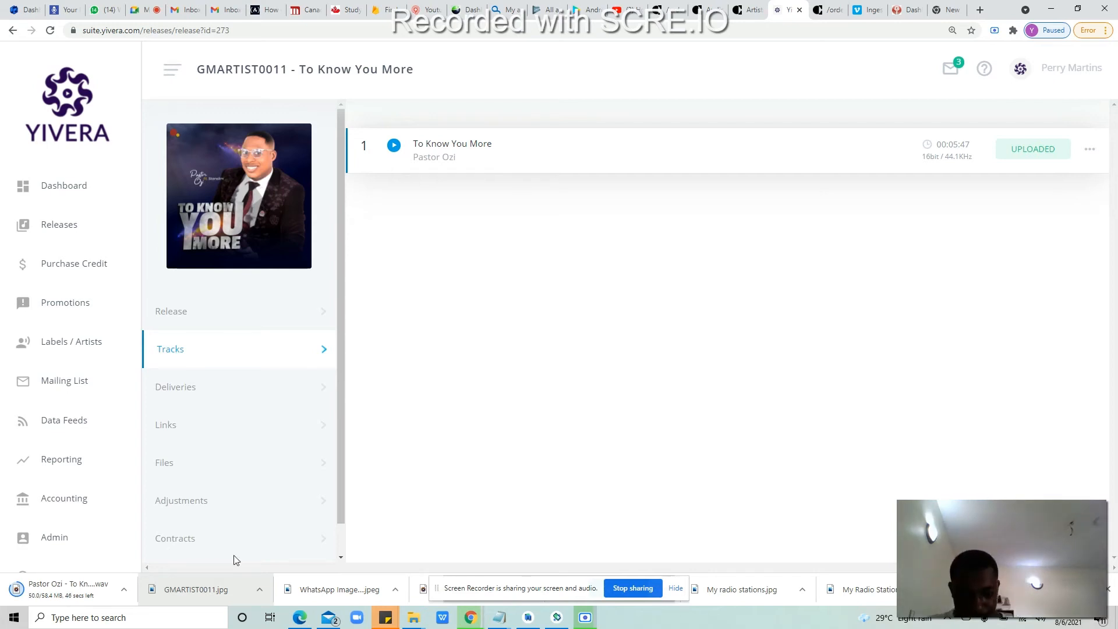
# Step: Exit Android Studio and shut down the emulator after closing its unresponsive System UI
pyautogui.click(528, 618)
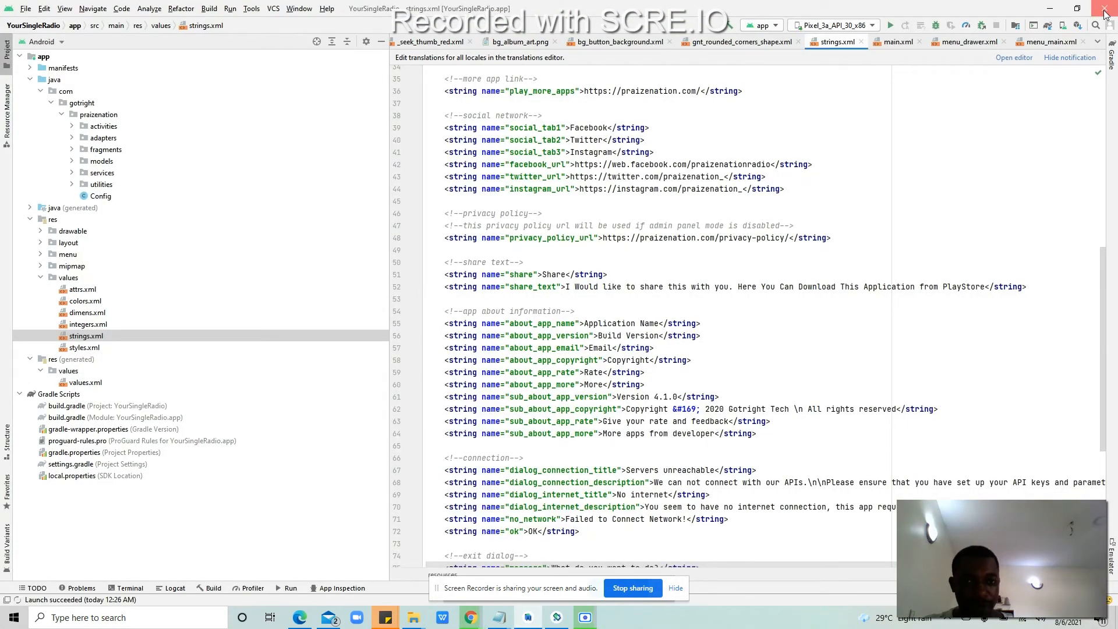
pyautogui.click(1104, 13)
pyautogui.click(591, 321)
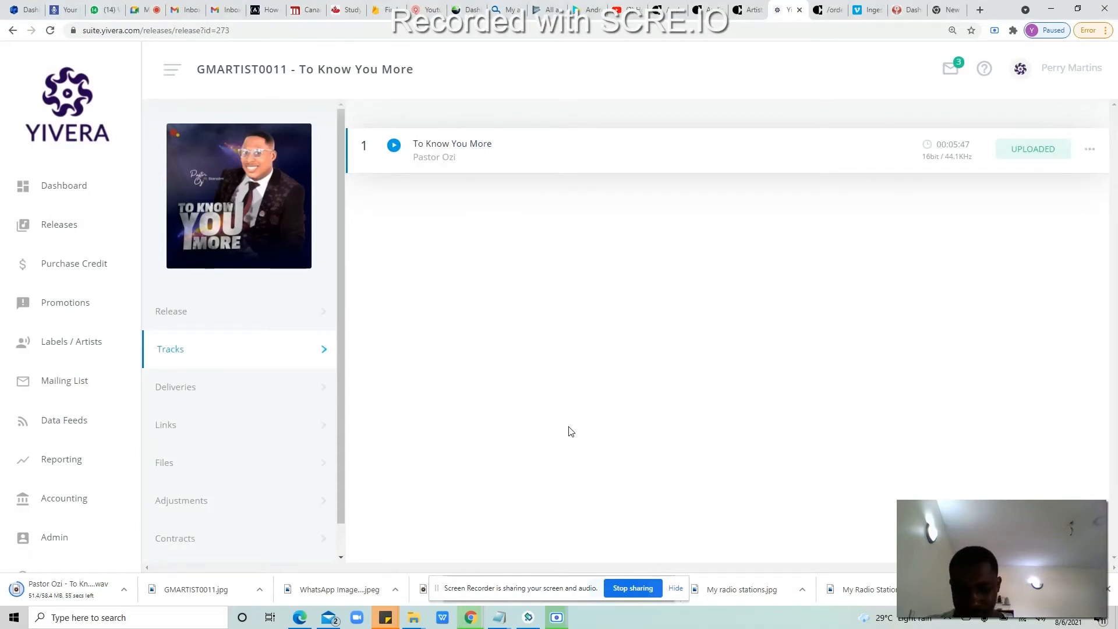
pyautogui.click(528, 617)
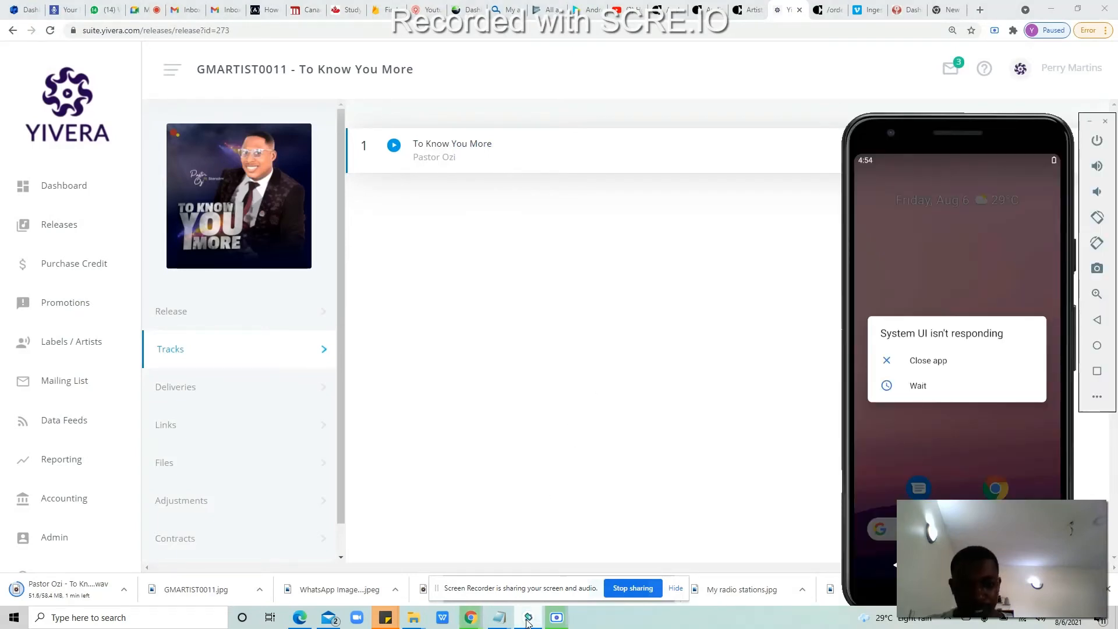
pyautogui.click(937, 366)
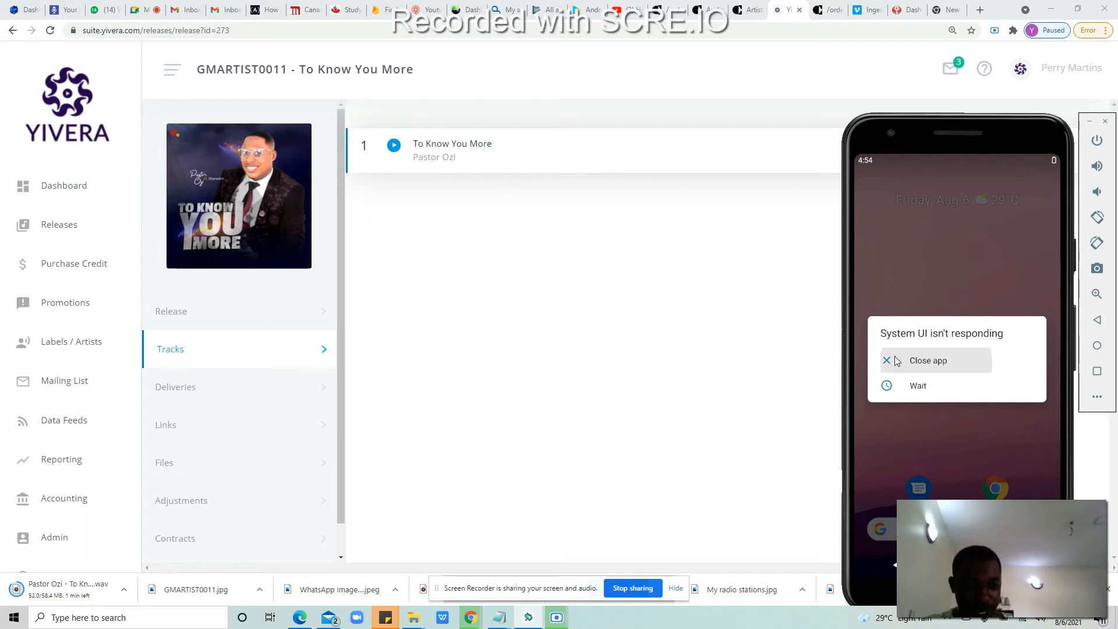
pyautogui.click(962, 356)
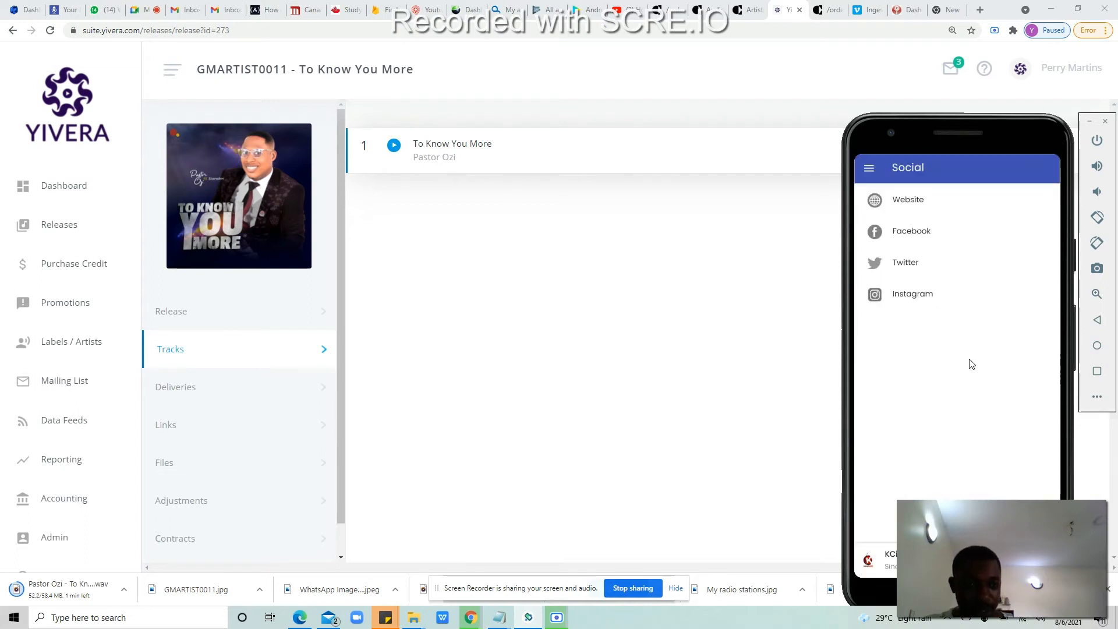
pyautogui.click(1106, 121)
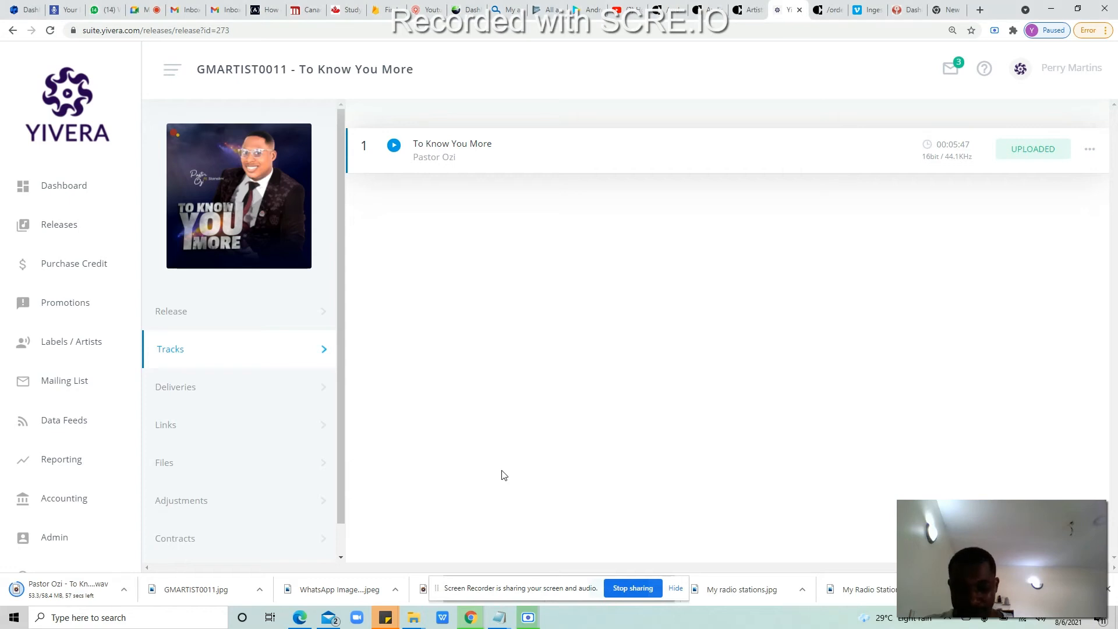
# Step: Wait for the To Know You More WAV download to complete
pyautogui.moveTo(470, 622)
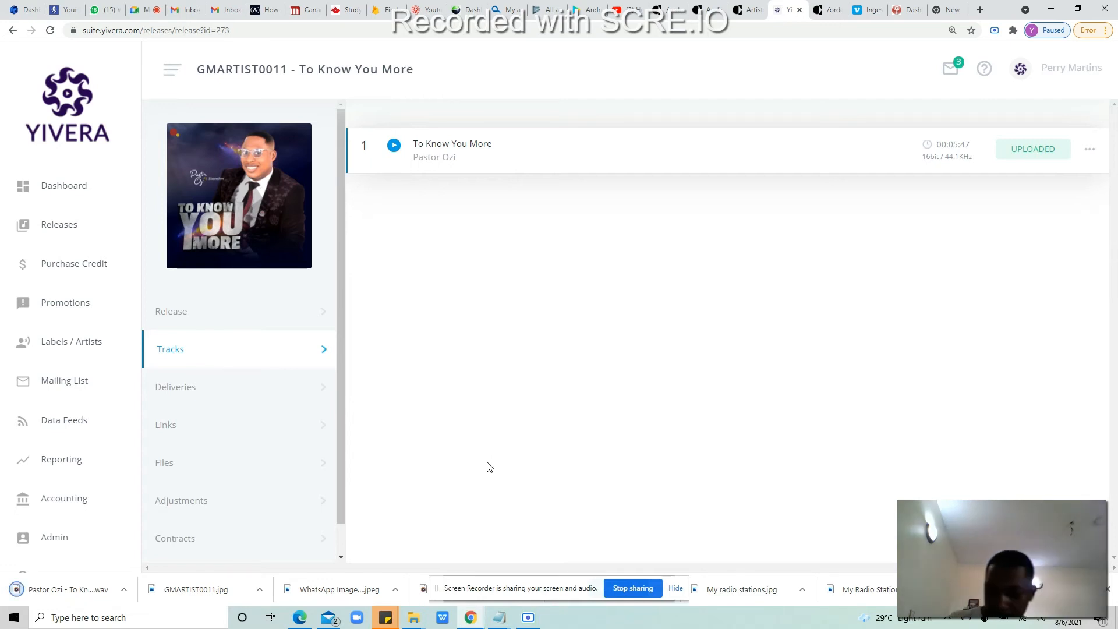
pyautogui.click(126, 589)
pyautogui.click(157, 552)
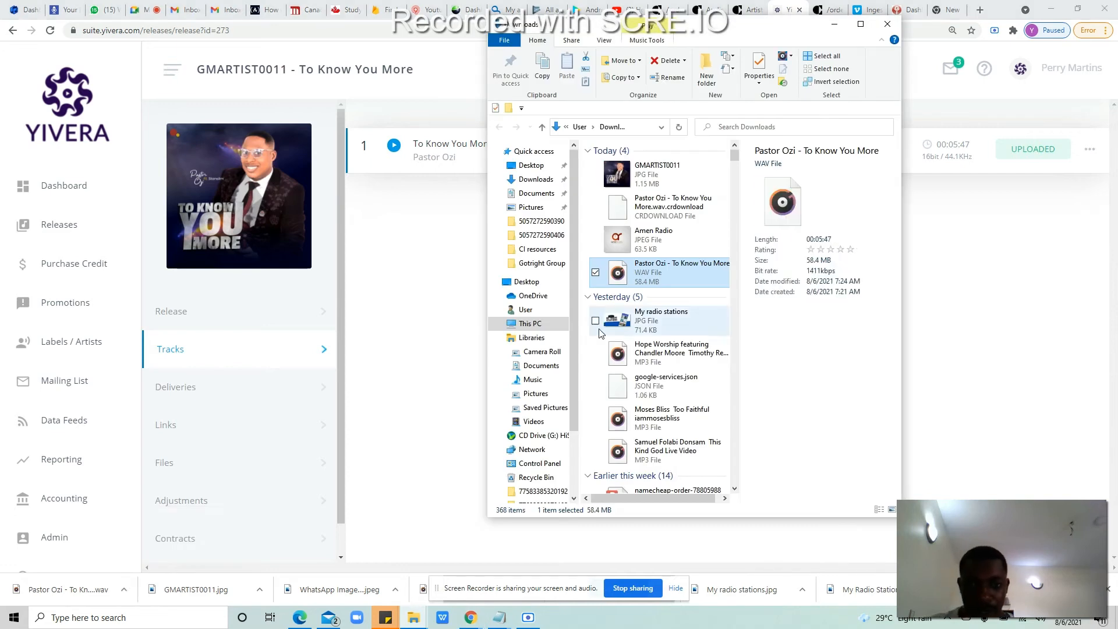
pyautogui.click(656, 175)
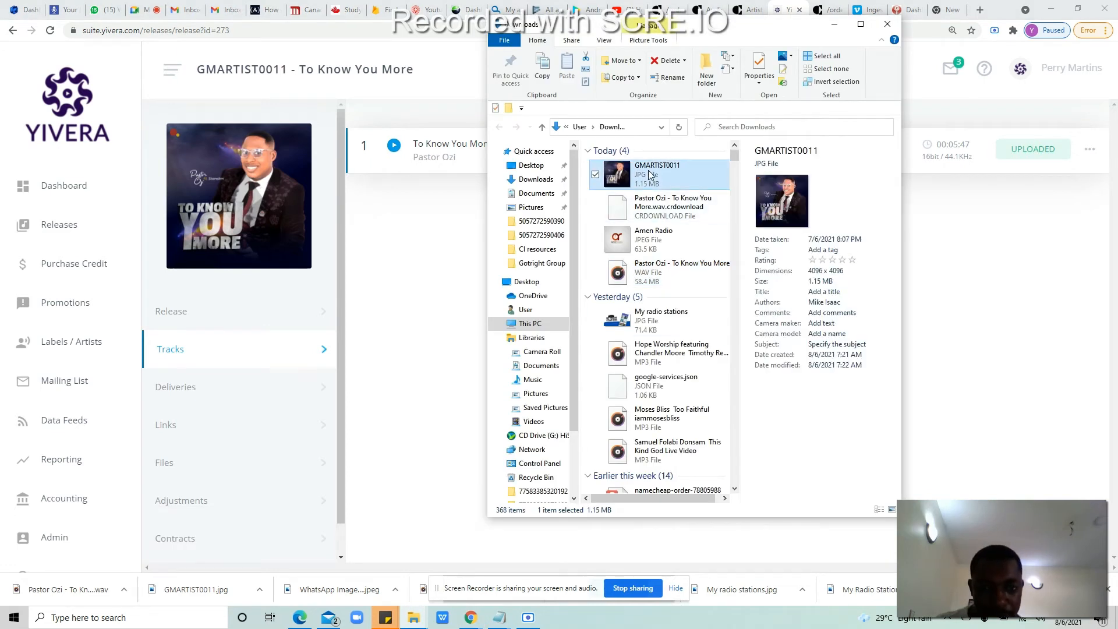
pyautogui.click(671, 269)
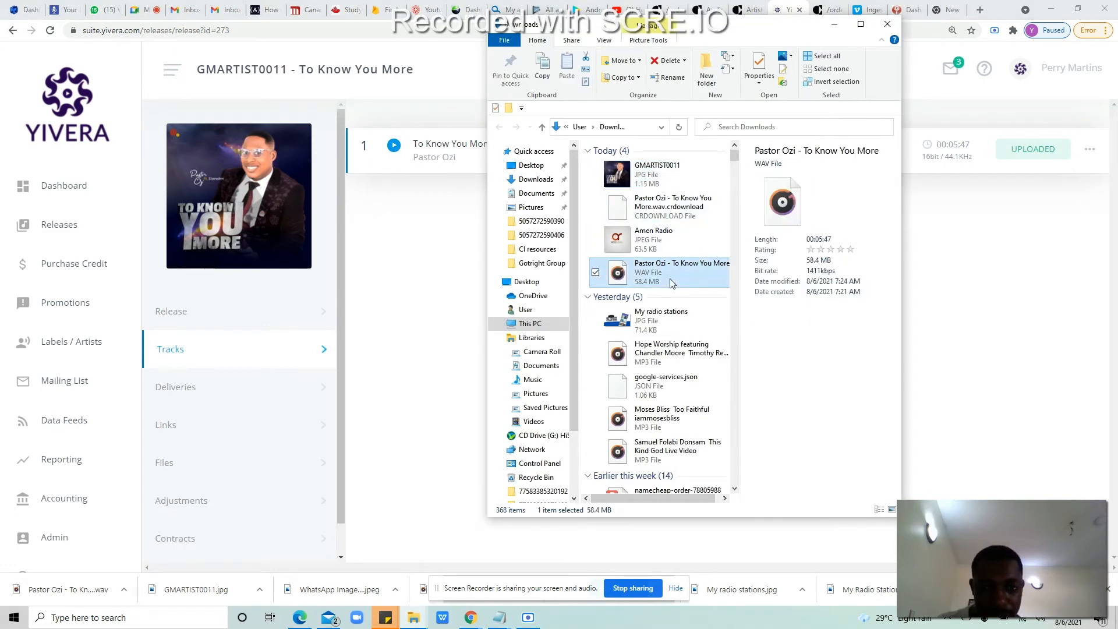
pyautogui.keyDown('ctrl'); pyautogui.click(667, 172); pyautogui.keyUp('ctrl')
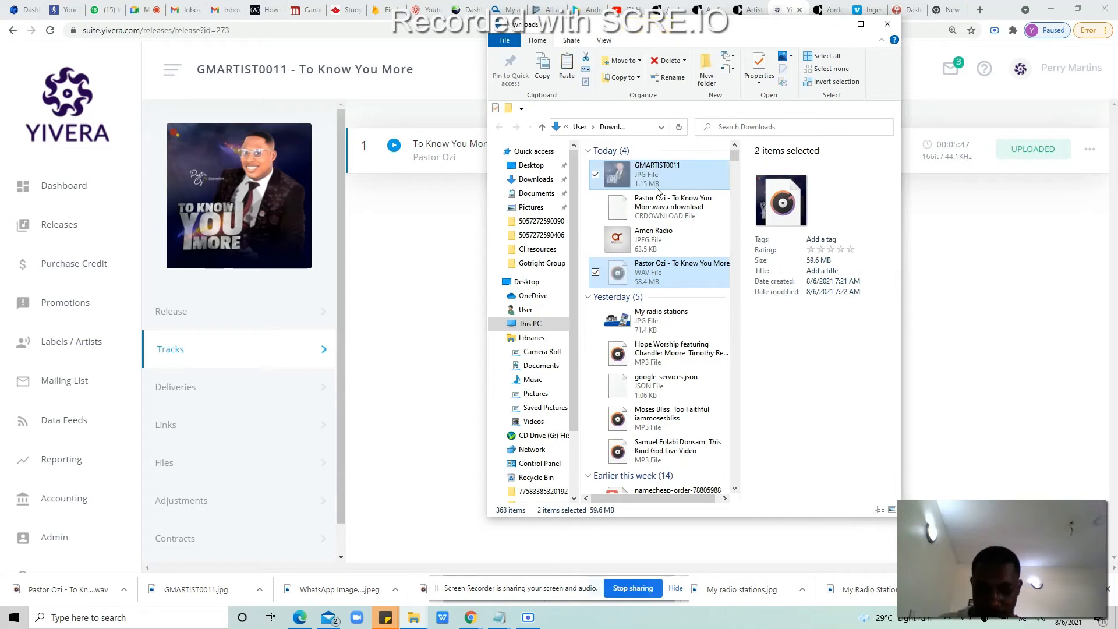
pyautogui.click(413, 617)
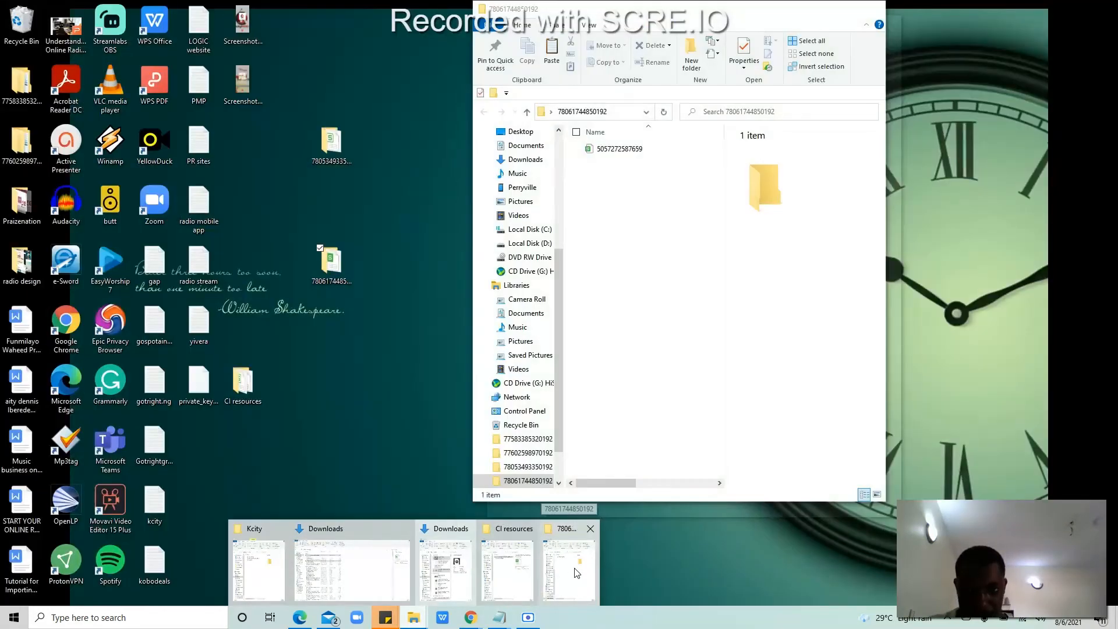
pyautogui.click(574, 568)
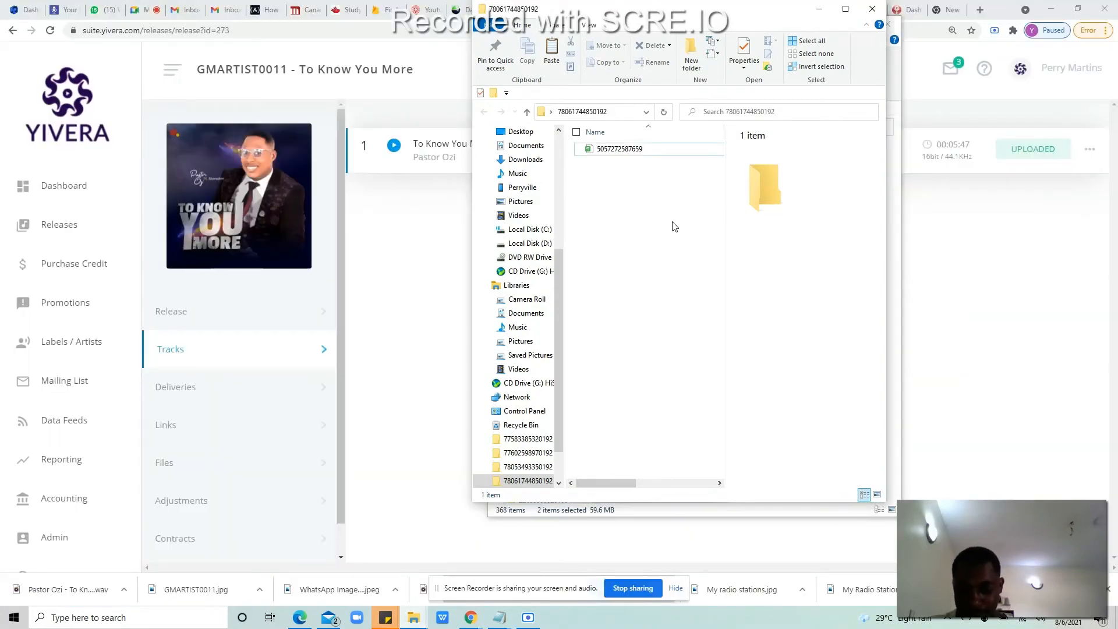
pyautogui.click(640, 232)
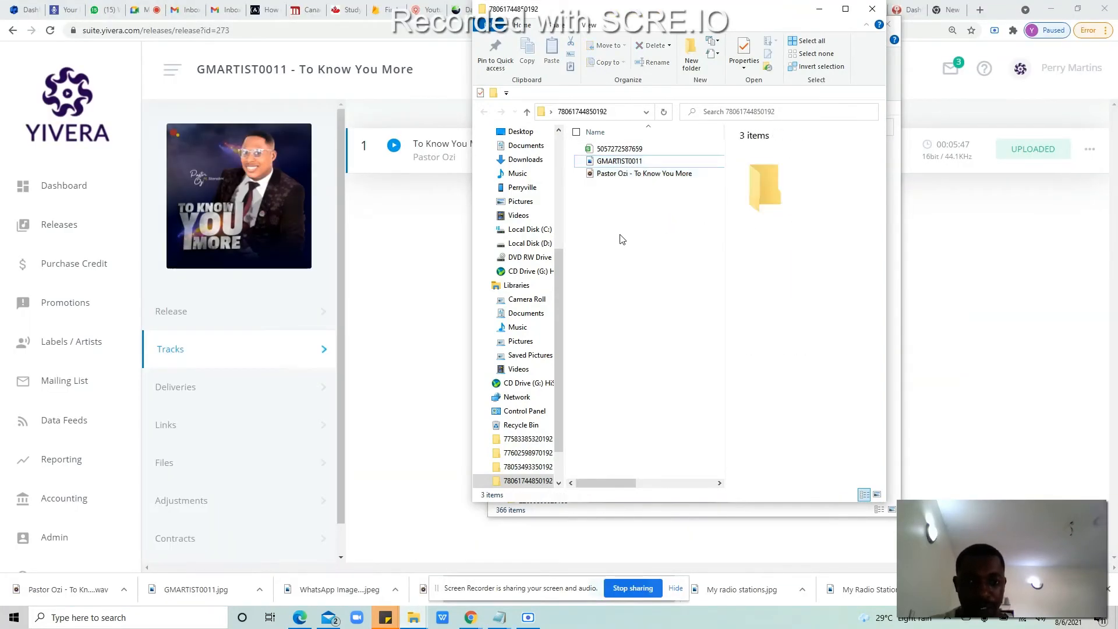
pyautogui.click(618, 153)
pyautogui.rightClick(618, 152)
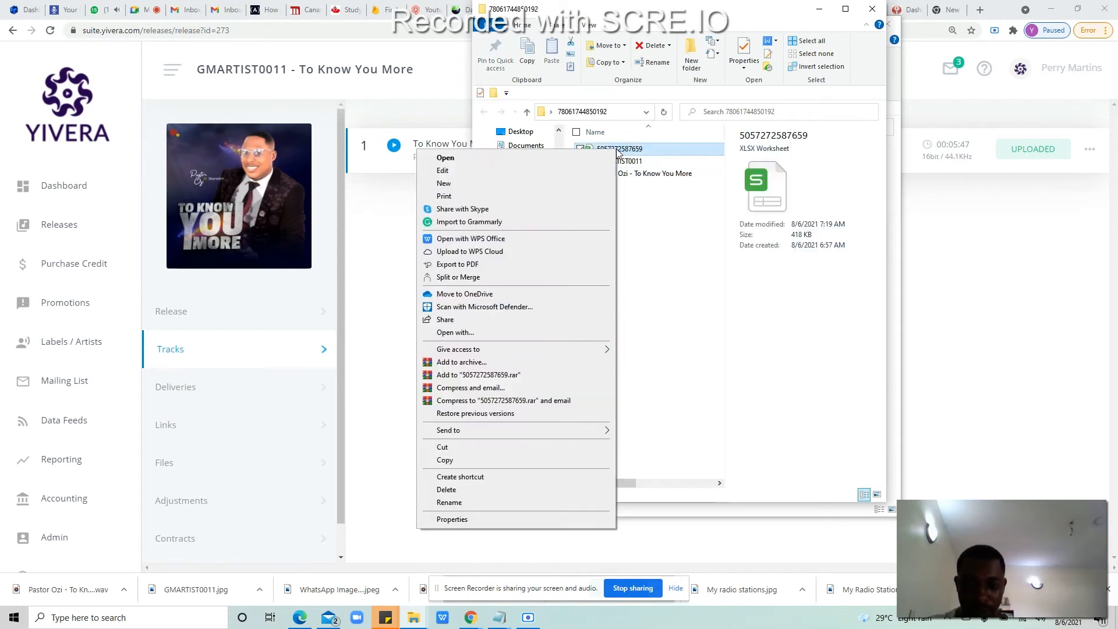
pyautogui.click(448, 502)
pyautogui.hotkey('ctrl', 'c')
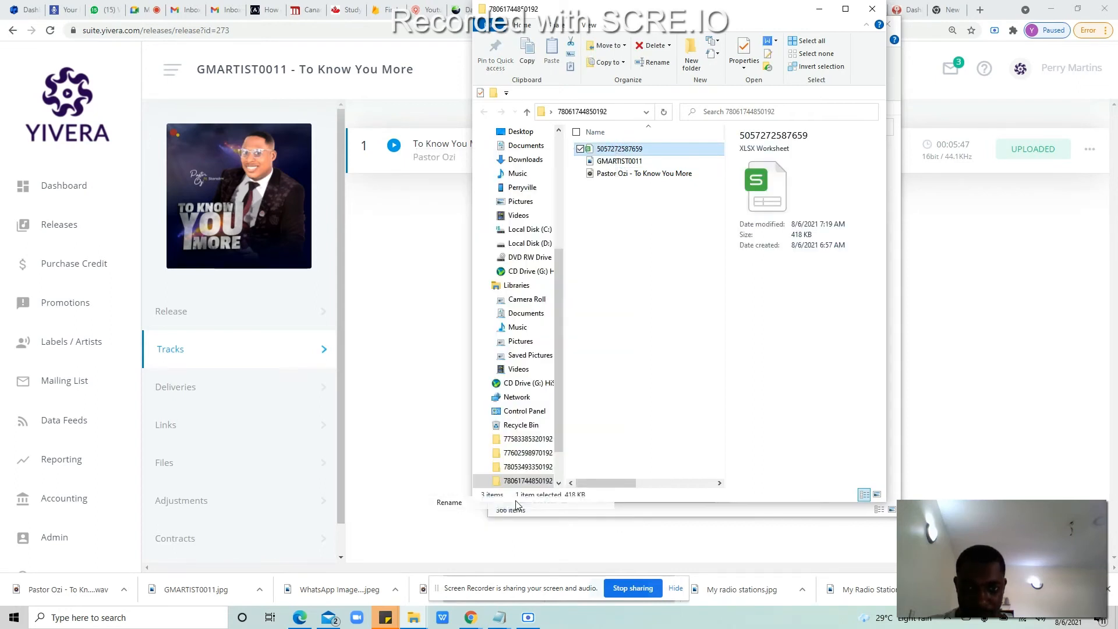
pyautogui.click(635, 254)
pyautogui.click(626, 162)
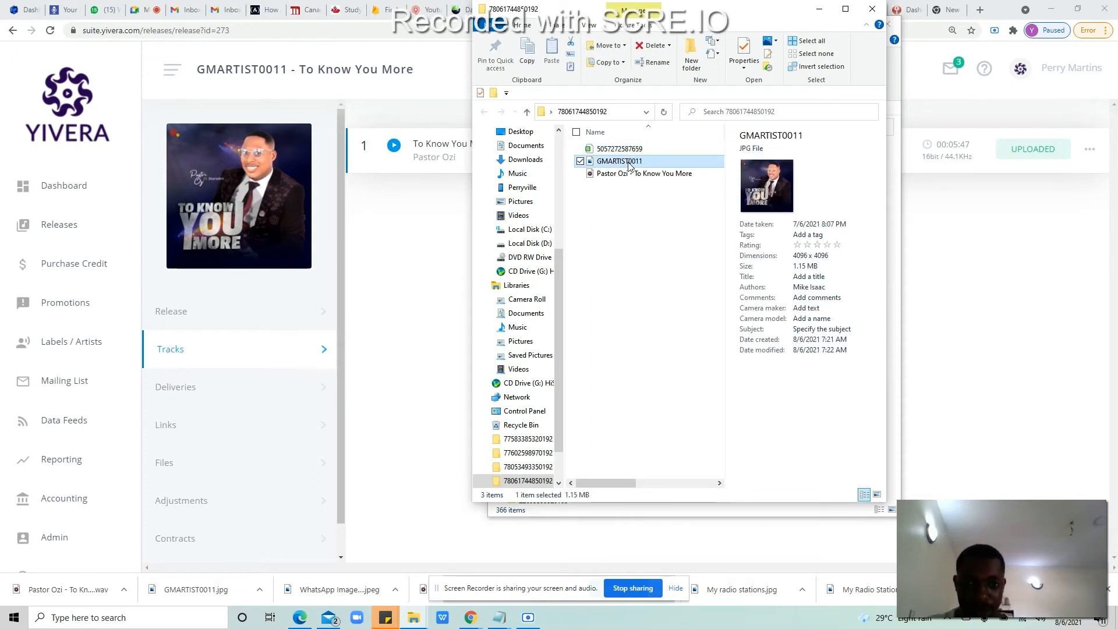
pyautogui.rightClick(628, 162)
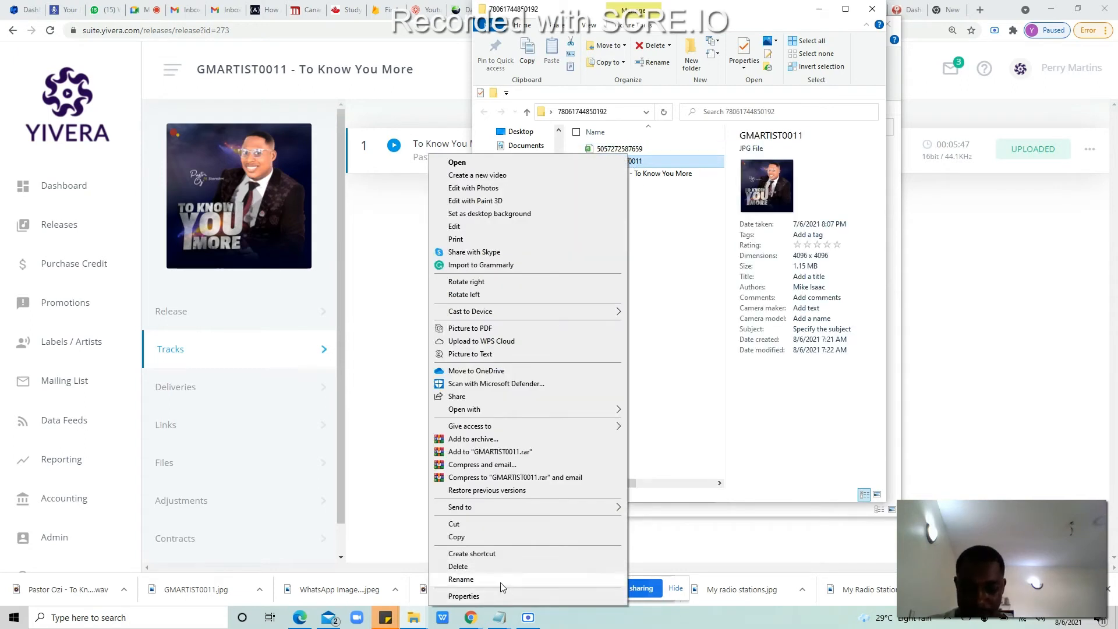
pyautogui.click(501, 579)
pyautogui.hotkey('ctrl', 'v')
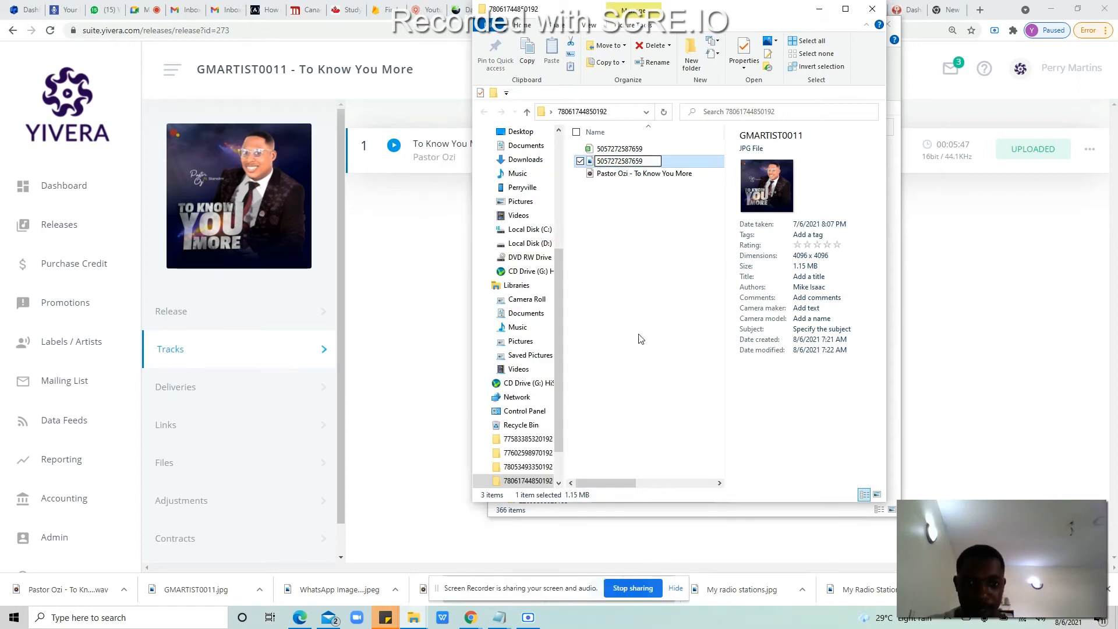
pyautogui.click(639, 337)
pyautogui.click(641, 174)
pyautogui.rightClick(641, 174)
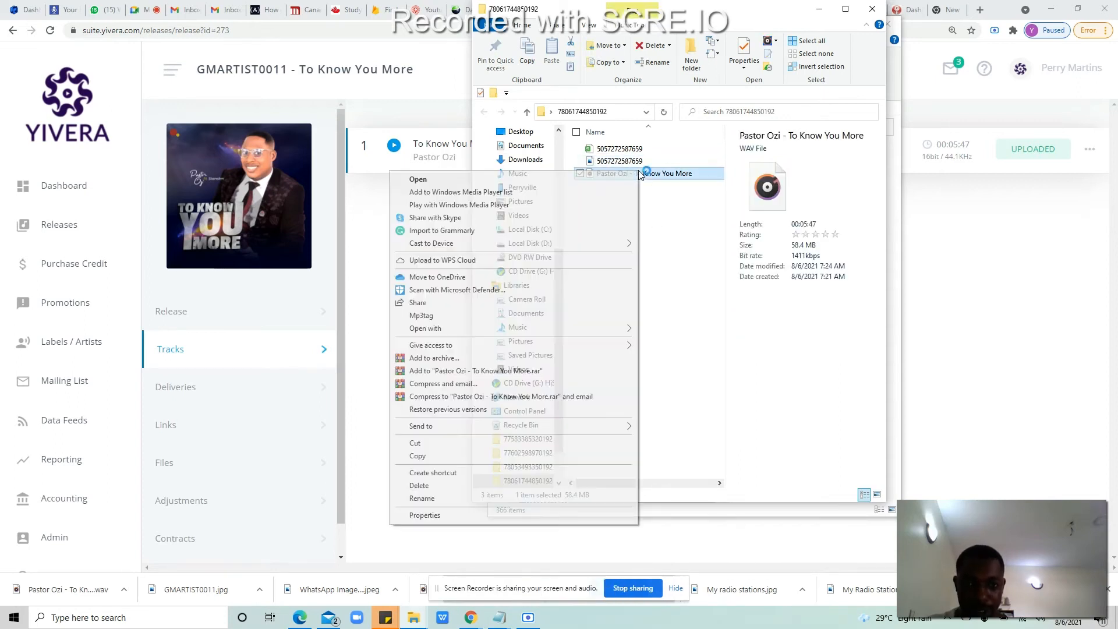
pyautogui.click(463, 499)
pyautogui.hotkey('ctrl', 'v')
pyautogui.write('_01')
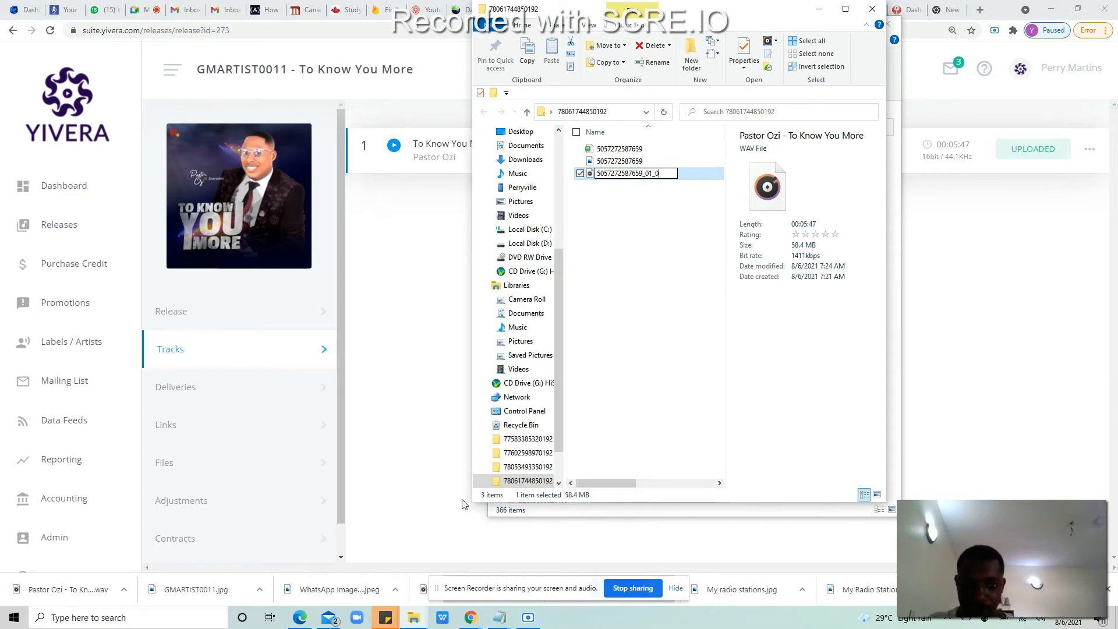
pyautogui.write('_01')
pyautogui.press('Return')
# Step: Review the details of the renamed WAV, image and spreadsheet, then close the folder
pyautogui.click(662, 322)
pyautogui.click(645, 174)
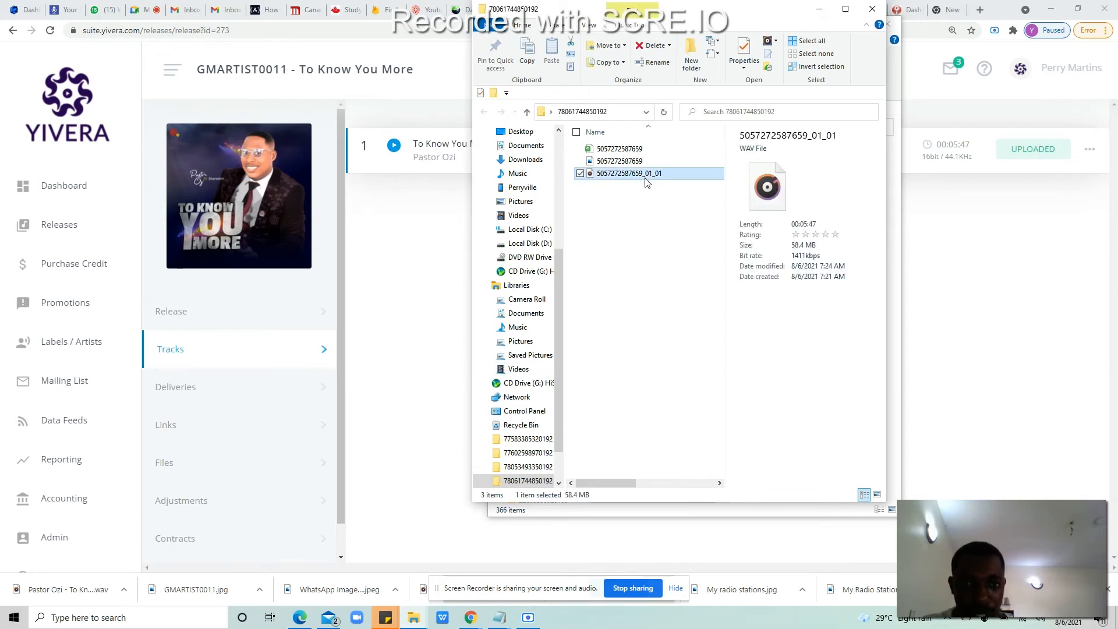
pyautogui.click(629, 246)
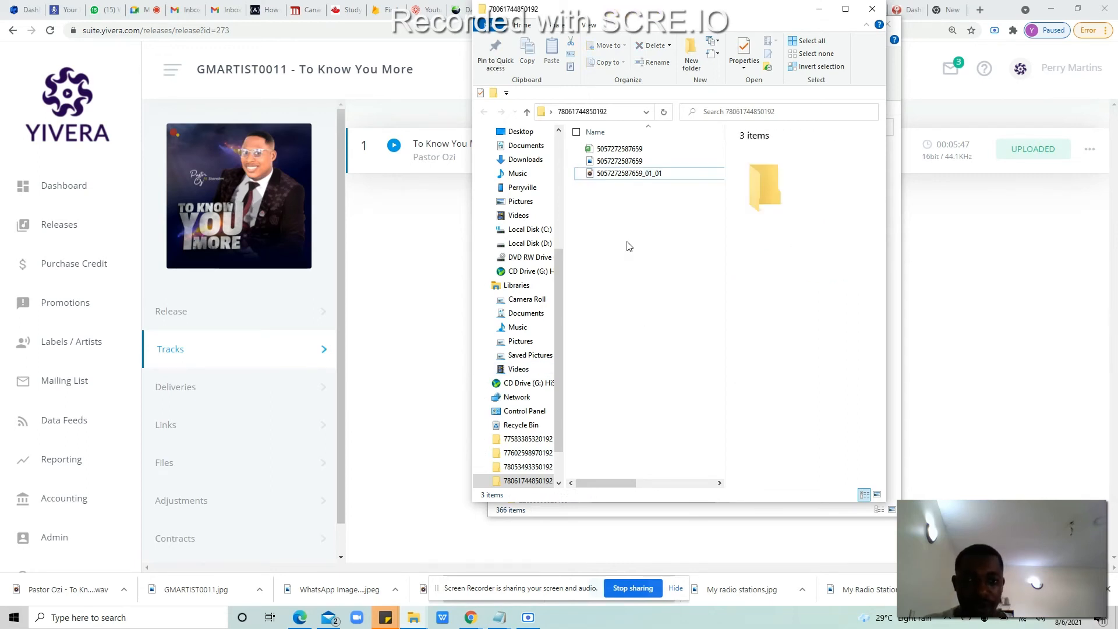
pyautogui.click(623, 163)
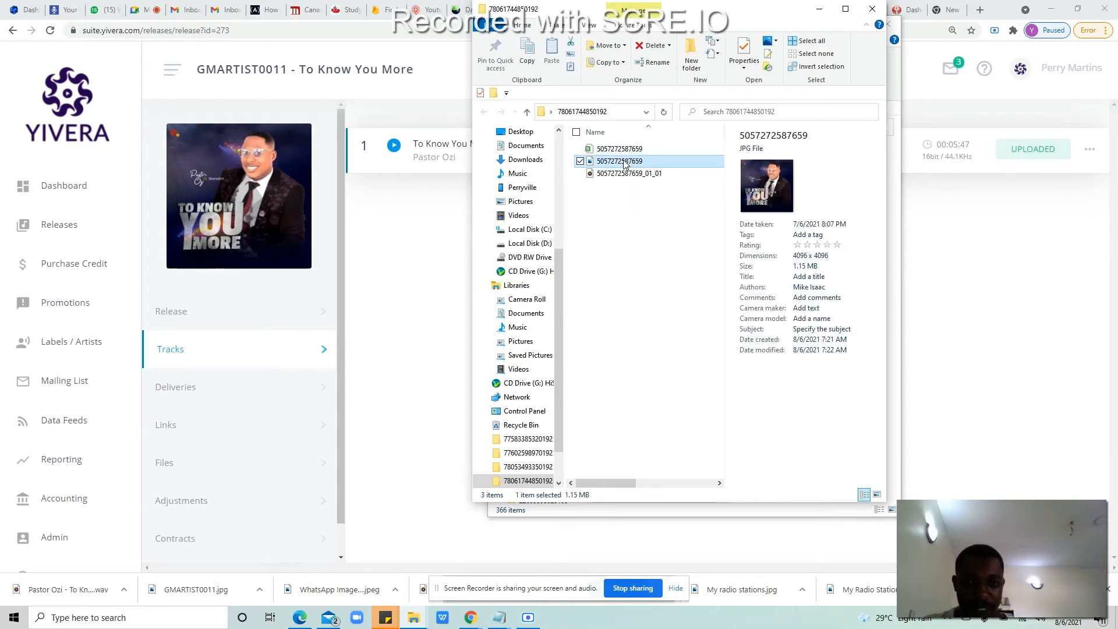
pyautogui.click(626, 151)
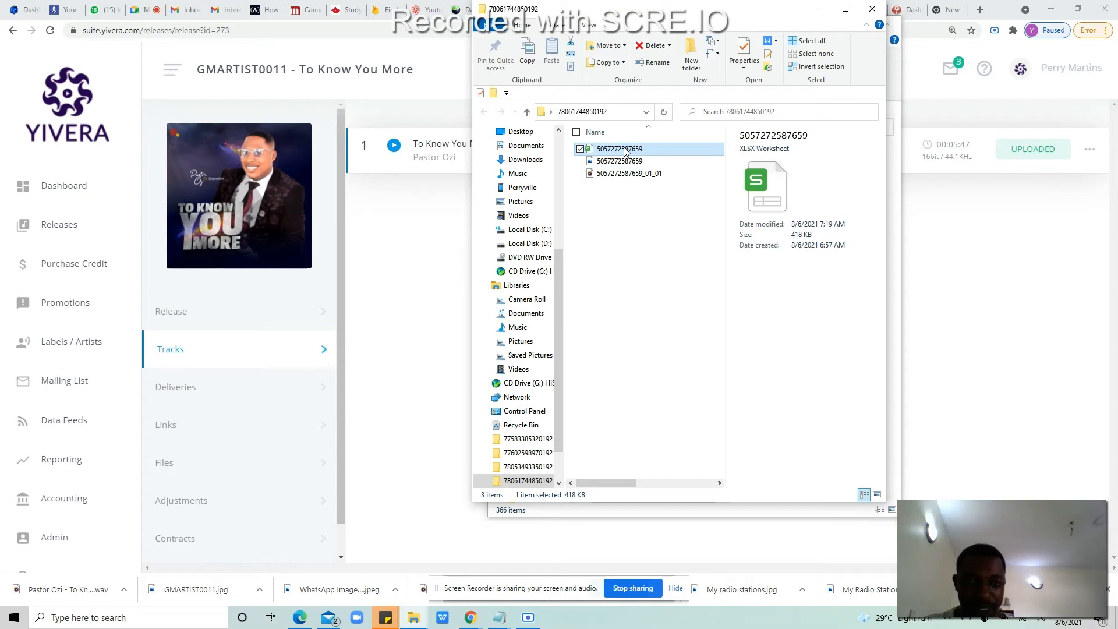
pyautogui.click(625, 173)
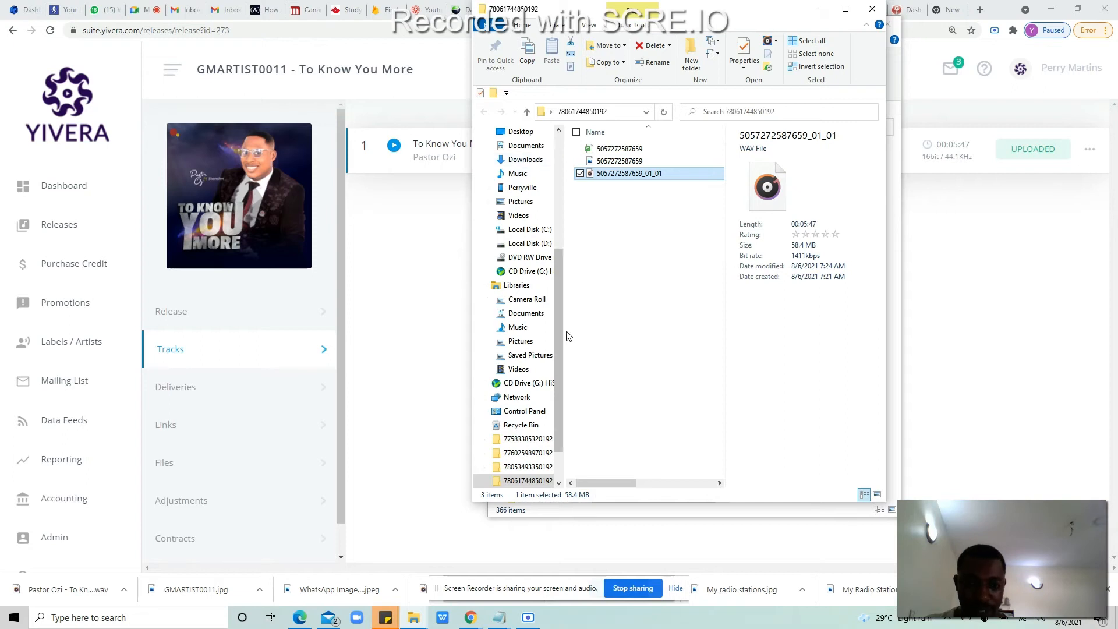
pyautogui.click(530, 482)
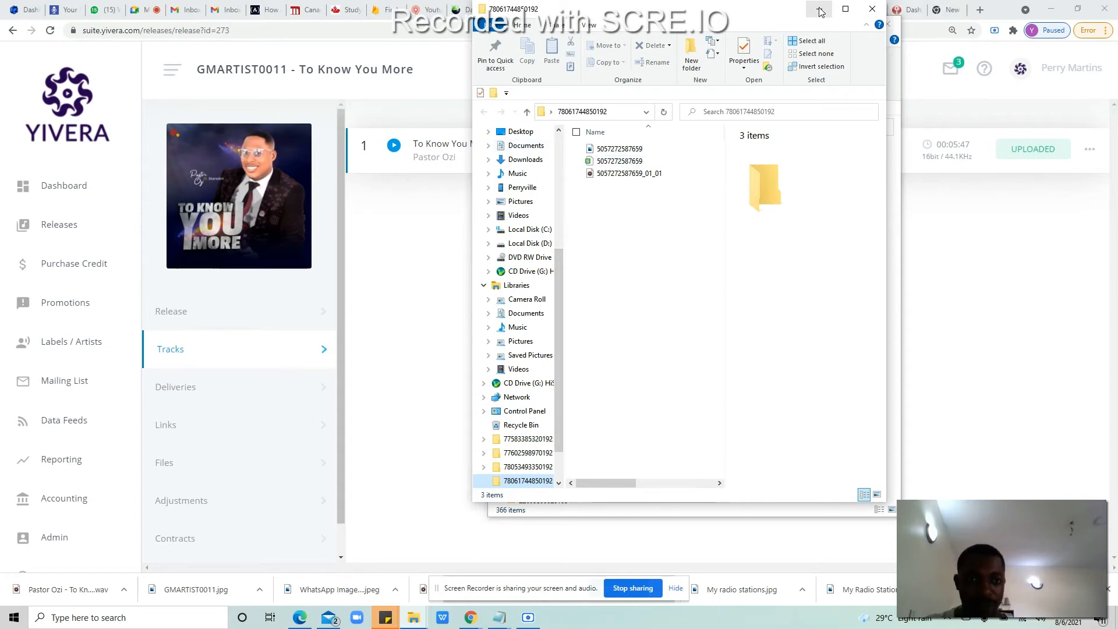
pyautogui.click(872, 8)
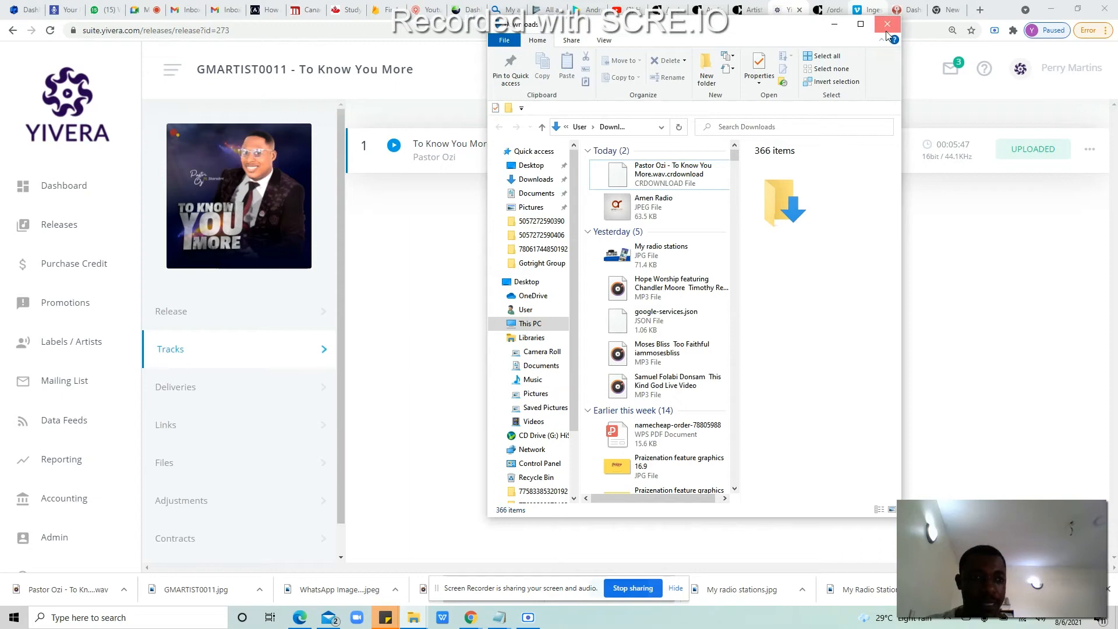
pyautogui.click(887, 23)
pyautogui.click(1115, 617)
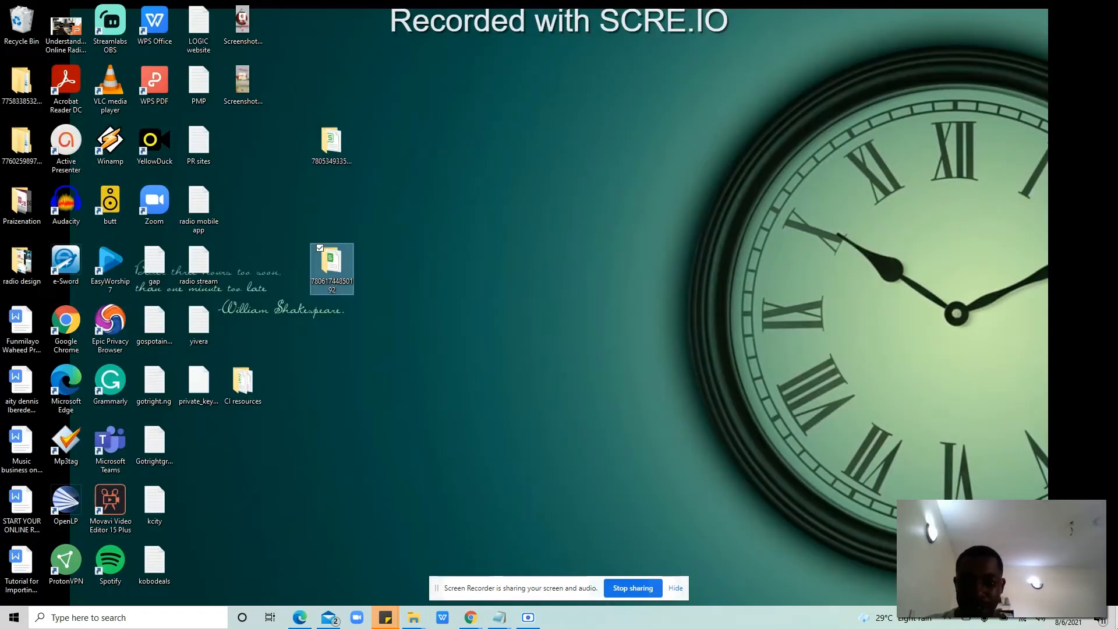
pyautogui.doubleClick(313, 268)
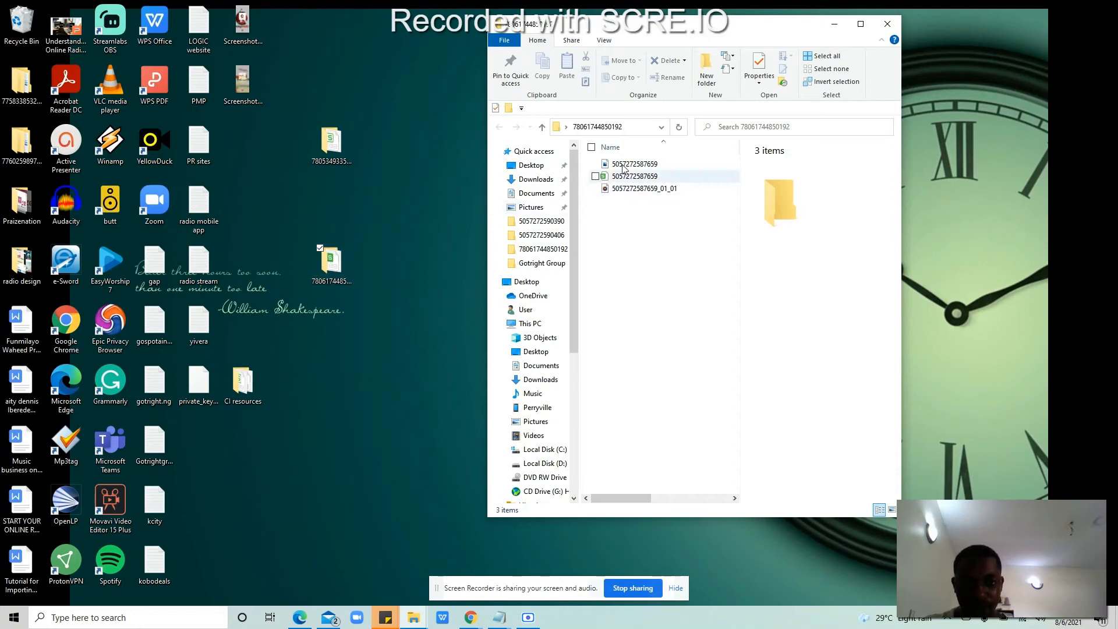
pyautogui.rightClick(623, 233)
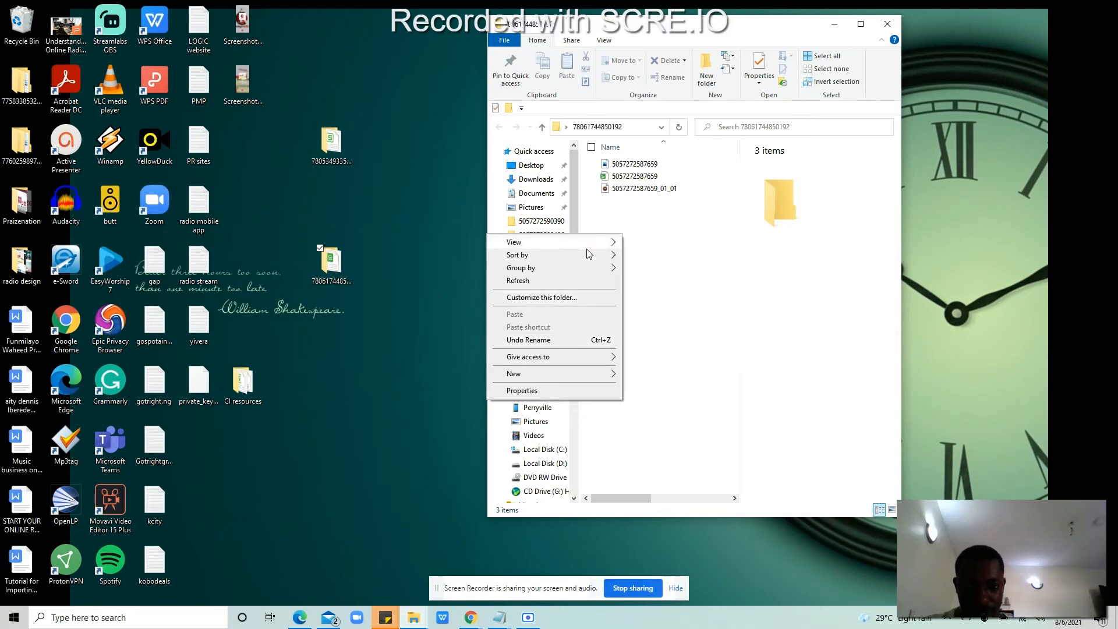
pyautogui.moveTo(588, 374)
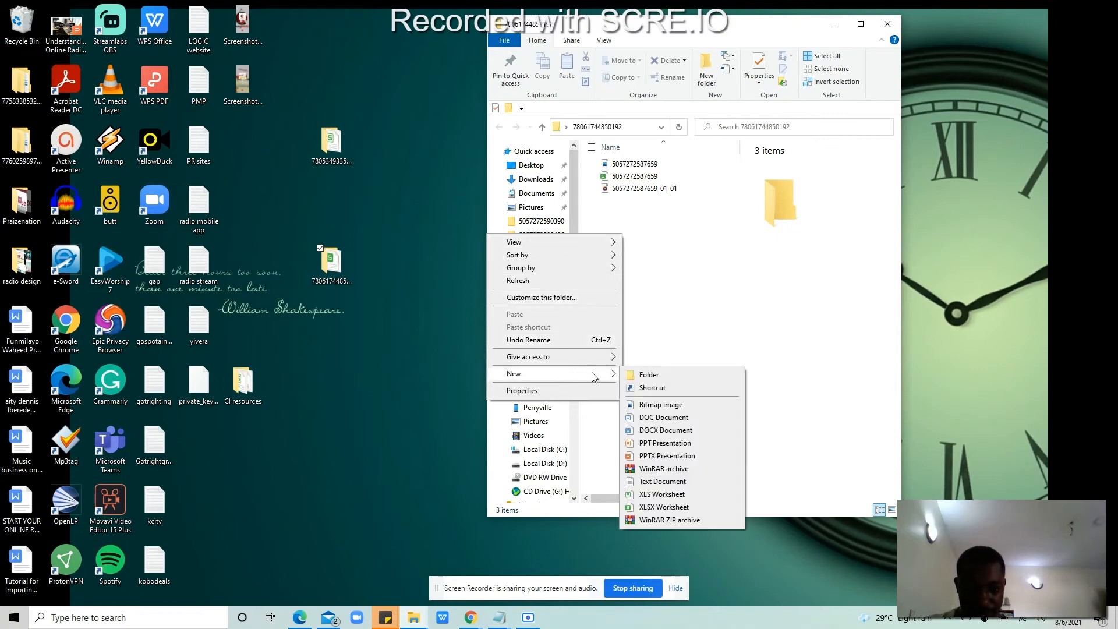
pyautogui.click(648, 374)
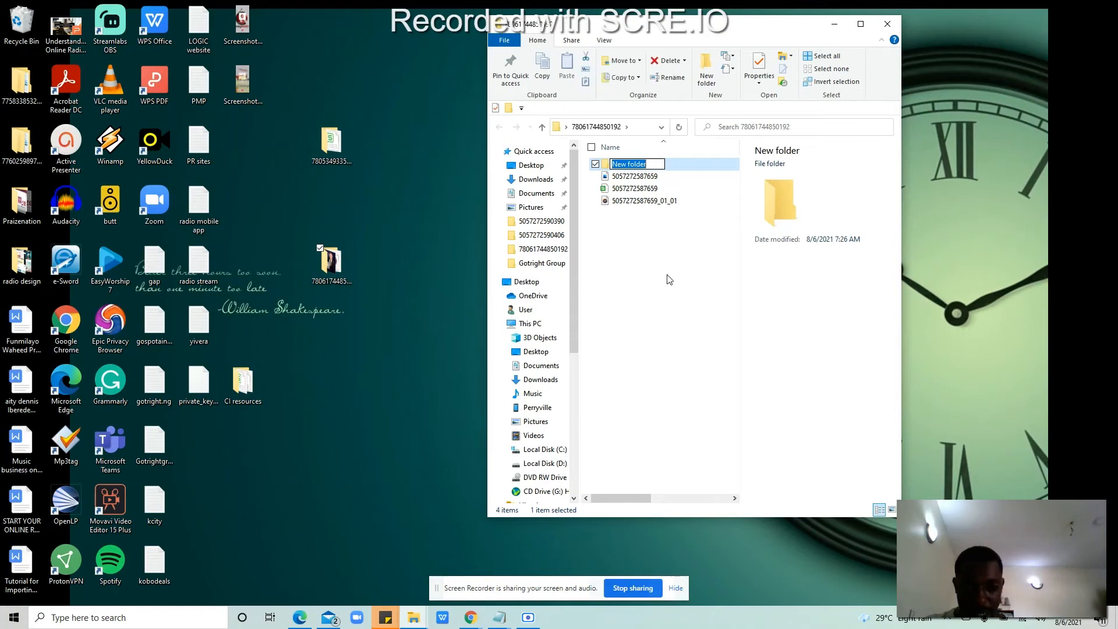
pyautogui.hotkey('ctrl', 'v')
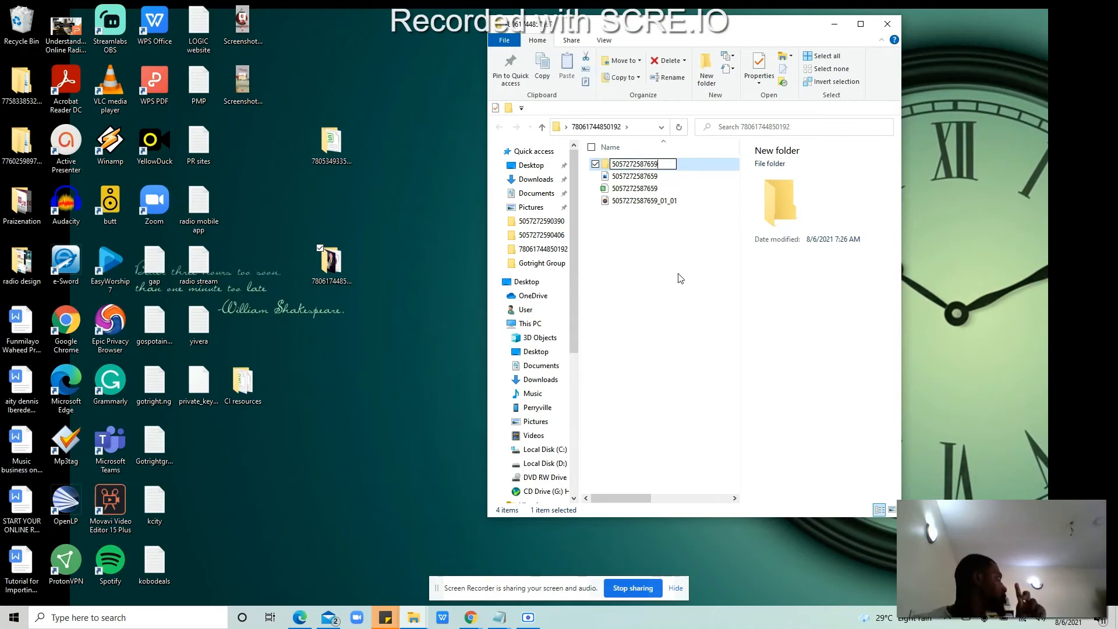
pyautogui.click(639, 240)
pyautogui.moveTo(637, 234); pyautogui.dragTo(627, 179)
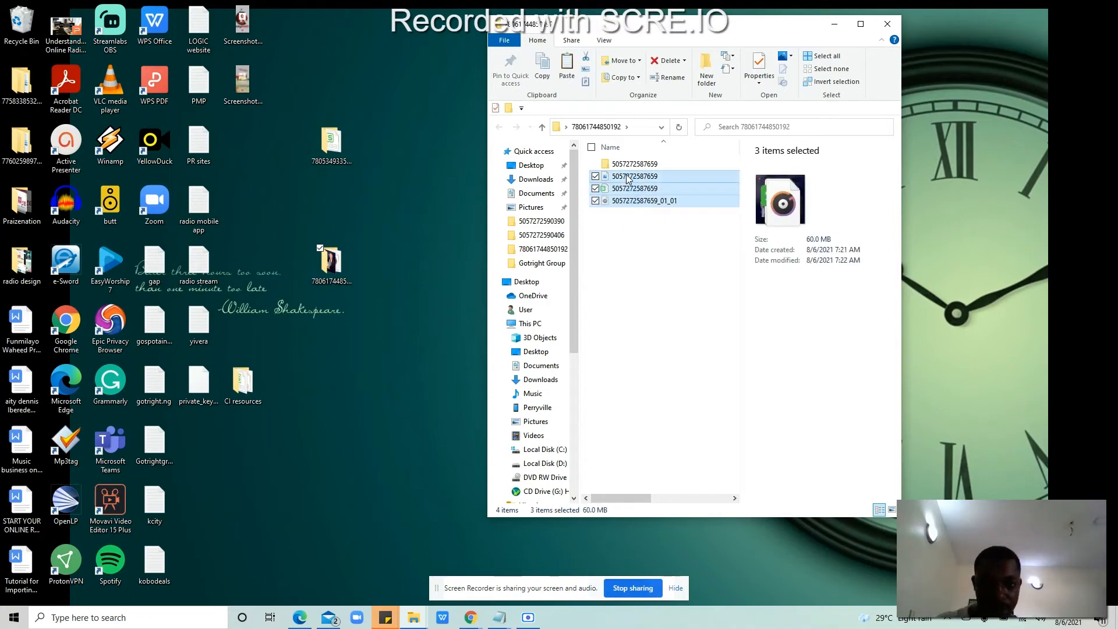
pyautogui.click(633, 163)
pyautogui.doubleClick(633, 163)
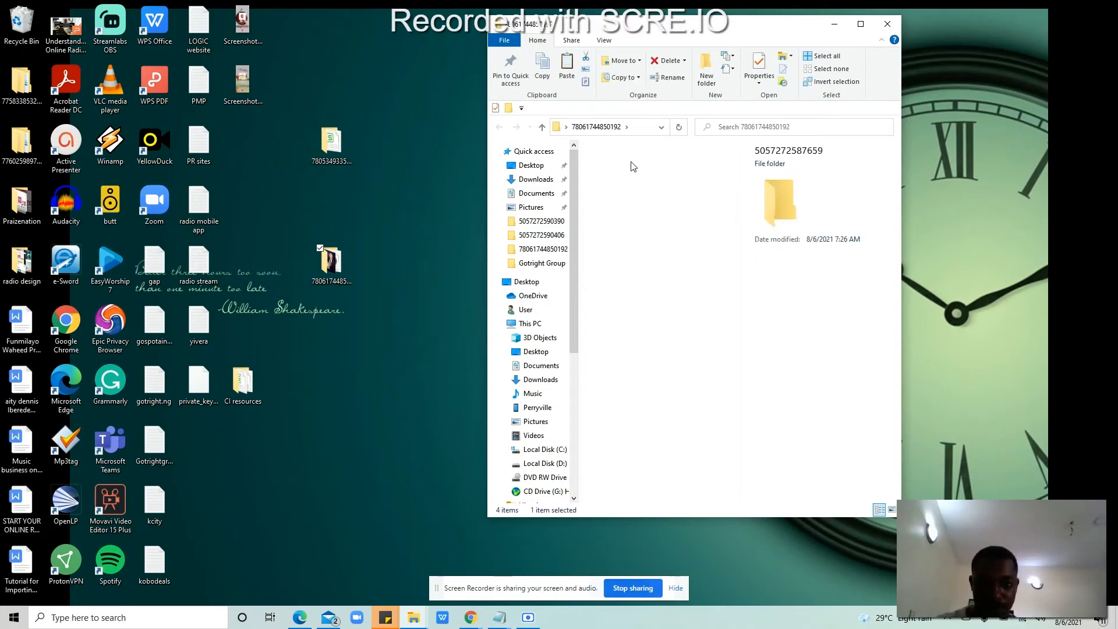
pyautogui.hotkey('ctrl', 'v')
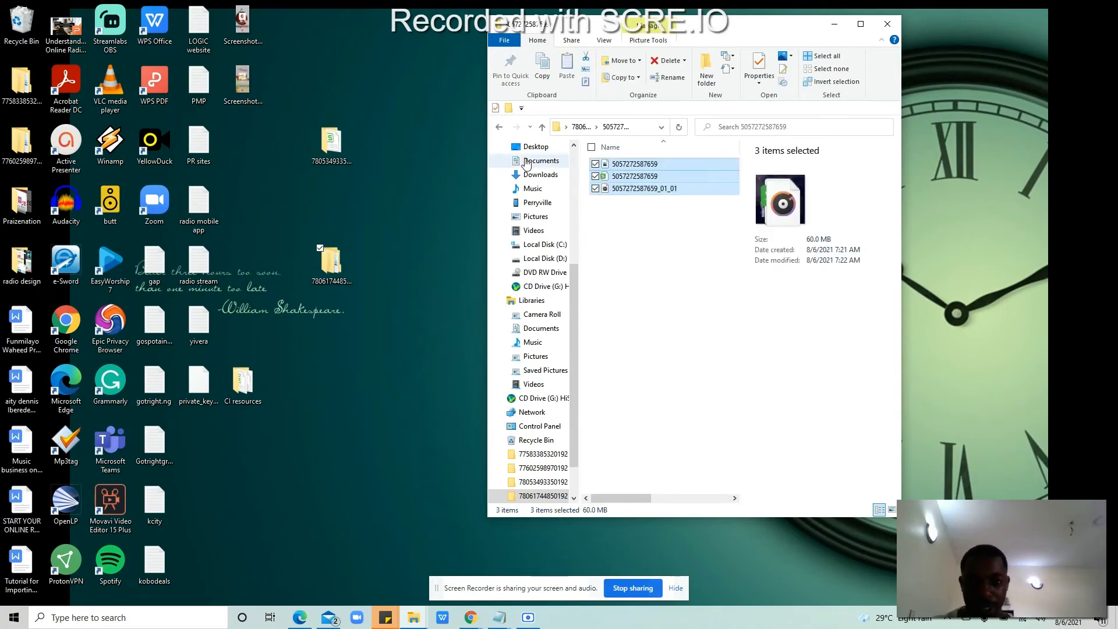
pyautogui.click(498, 126)
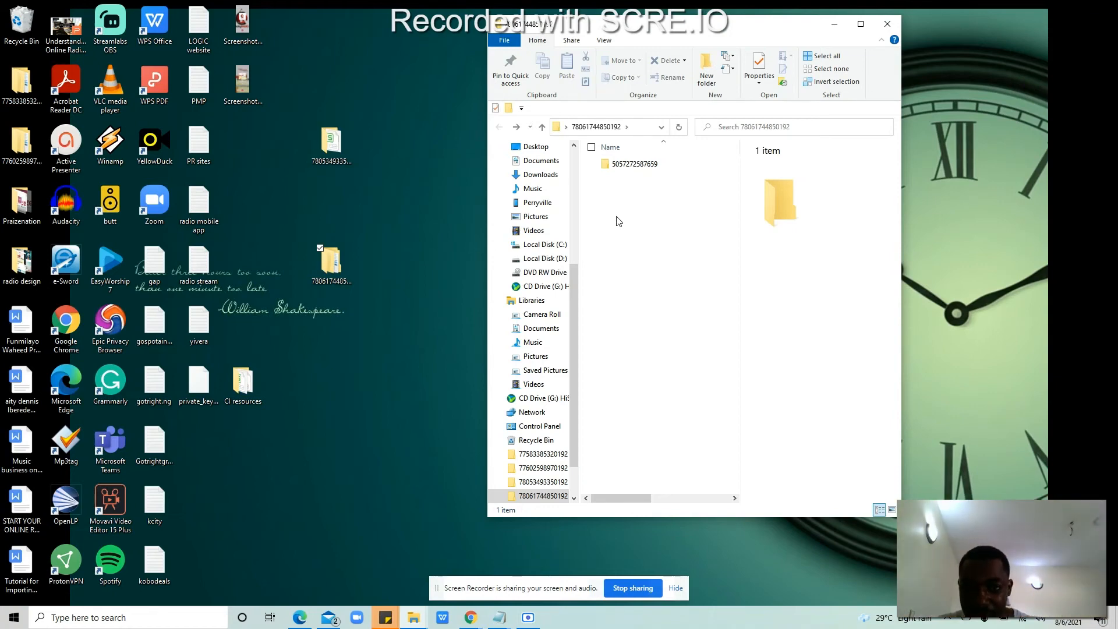
pyautogui.click(17, 150)
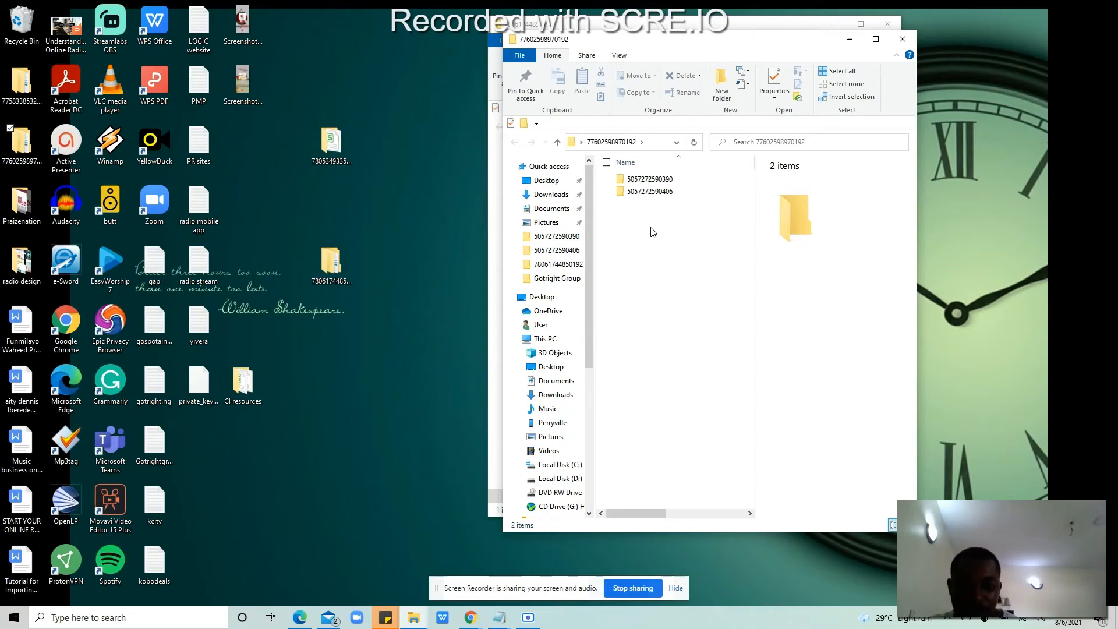
pyautogui.doubleClick(649, 179)
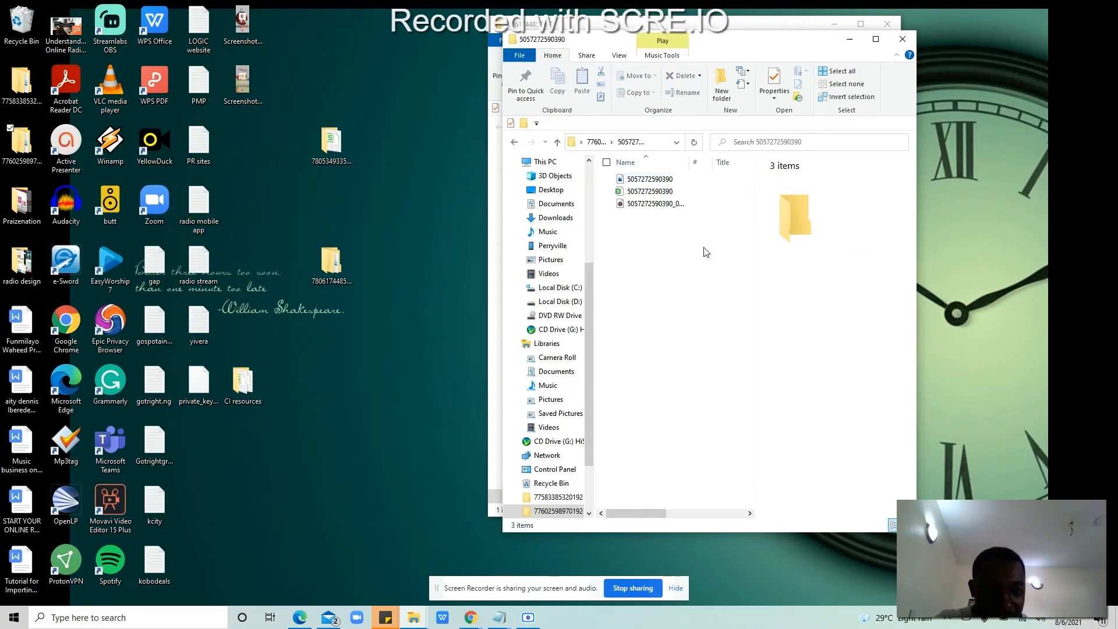
pyautogui.click(515, 143)
pyautogui.click(684, 198)
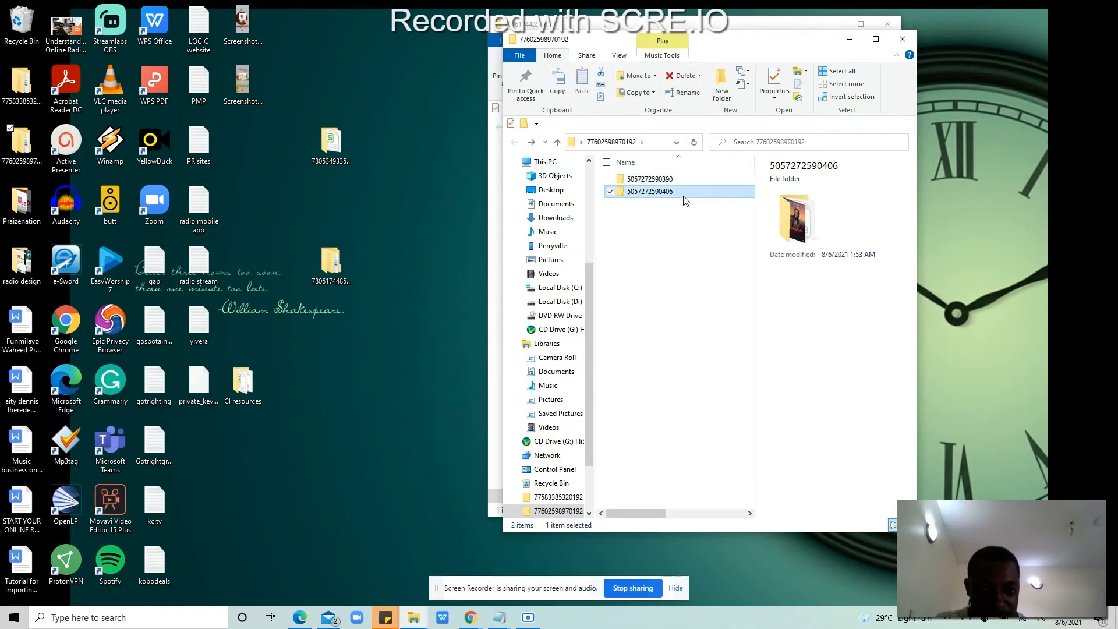
pyautogui.doubleClick(684, 198)
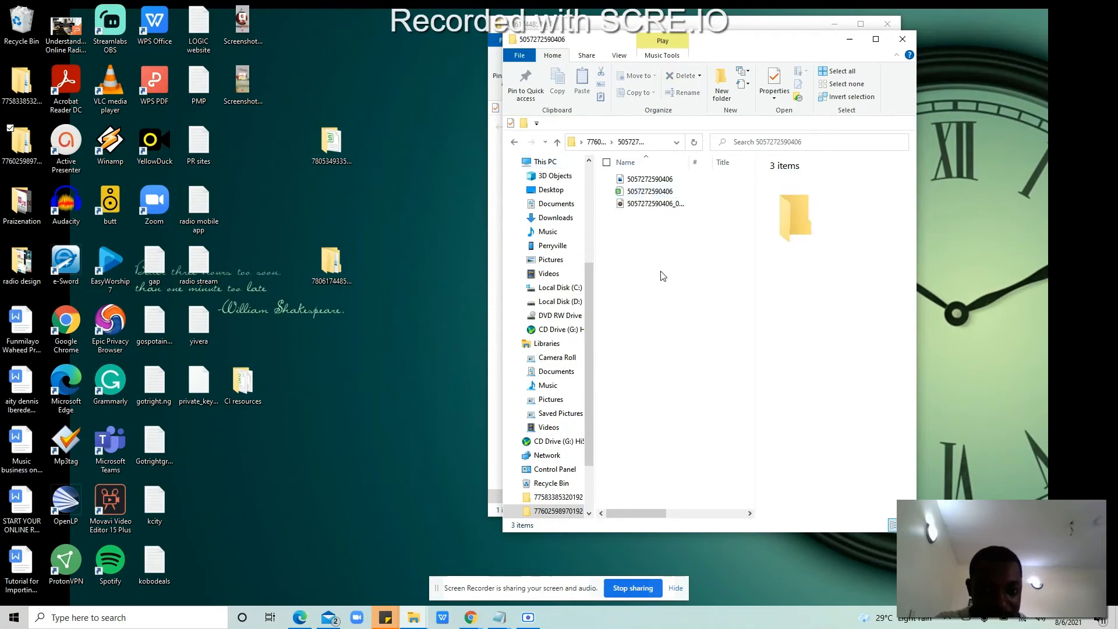
pyautogui.click(513, 144)
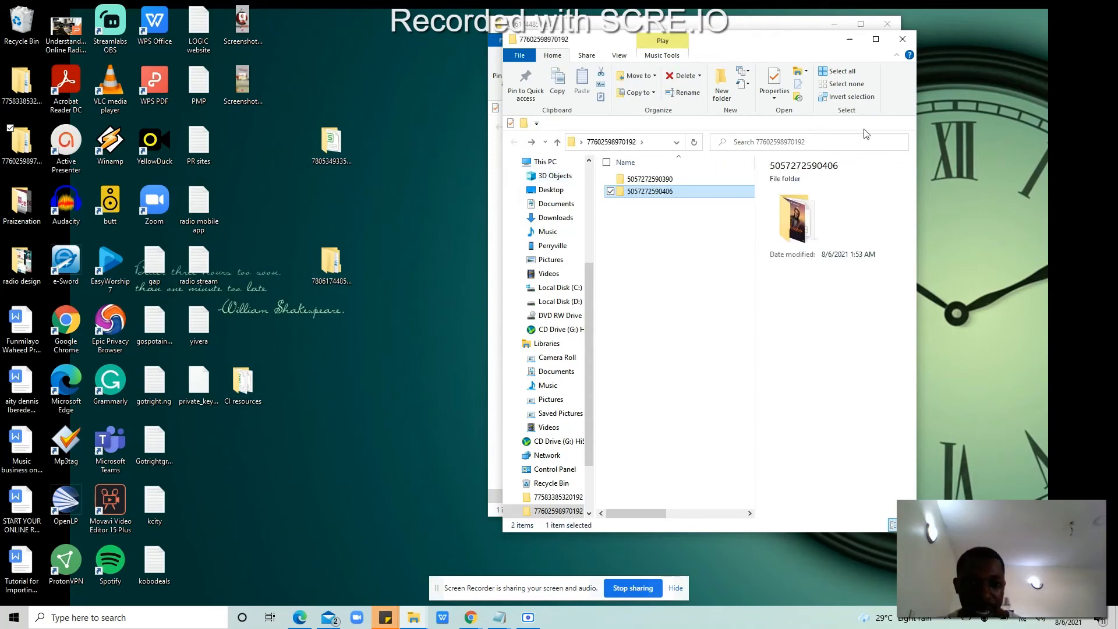
pyautogui.click(908, 38)
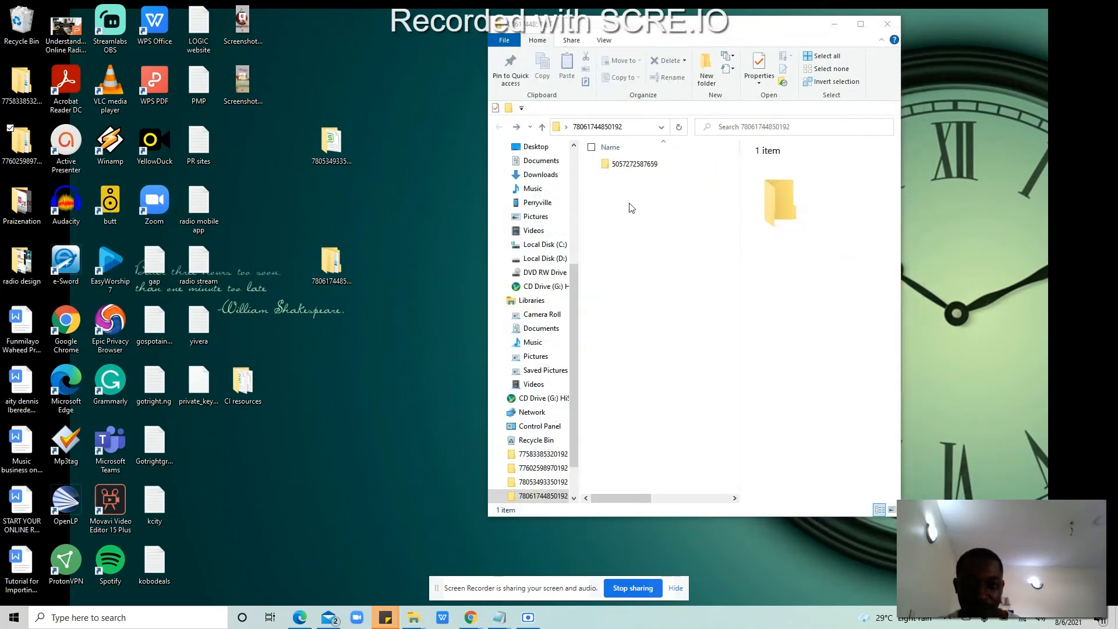
pyautogui.click(171, 618)
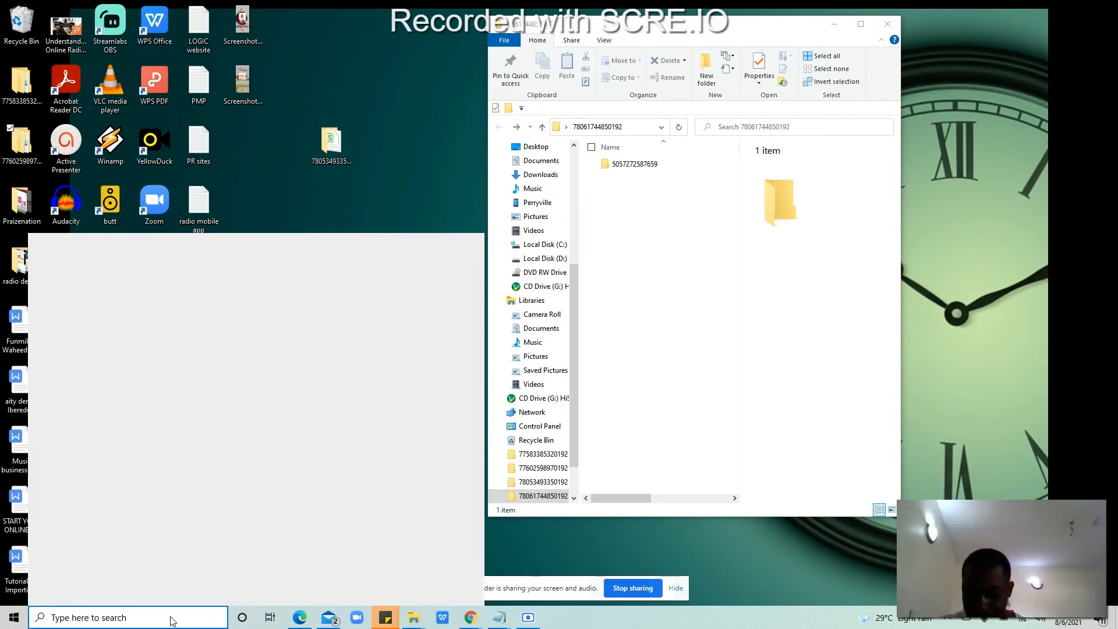
# Step: Launch FileZilla via search and connect to the saved CI Distro site from Site Manager
pyautogui.write('fil')
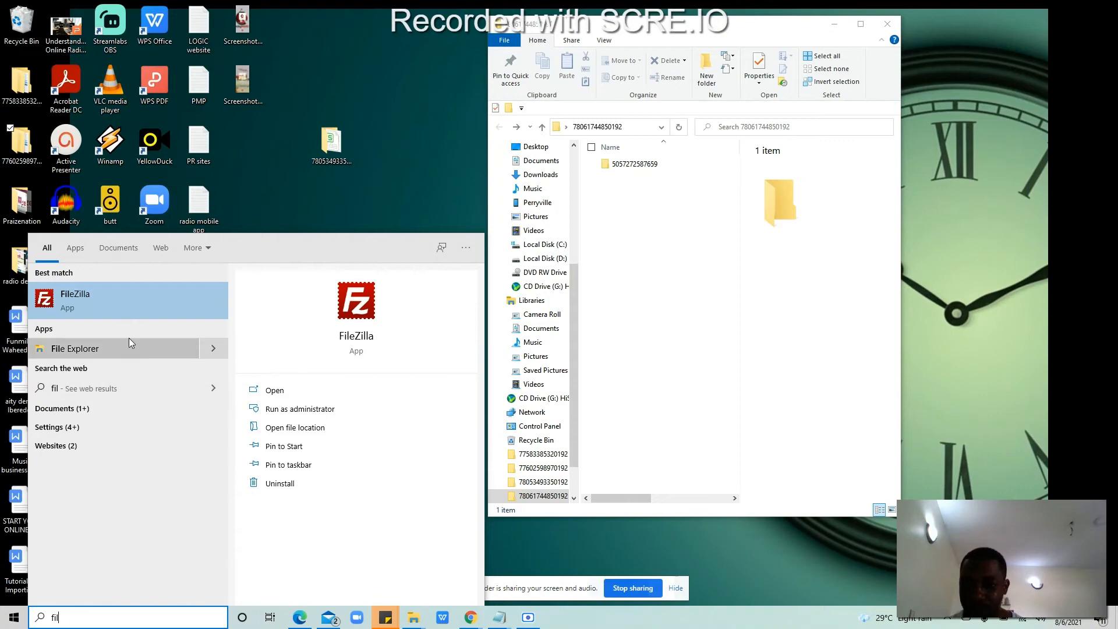
pyautogui.click(120, 309)
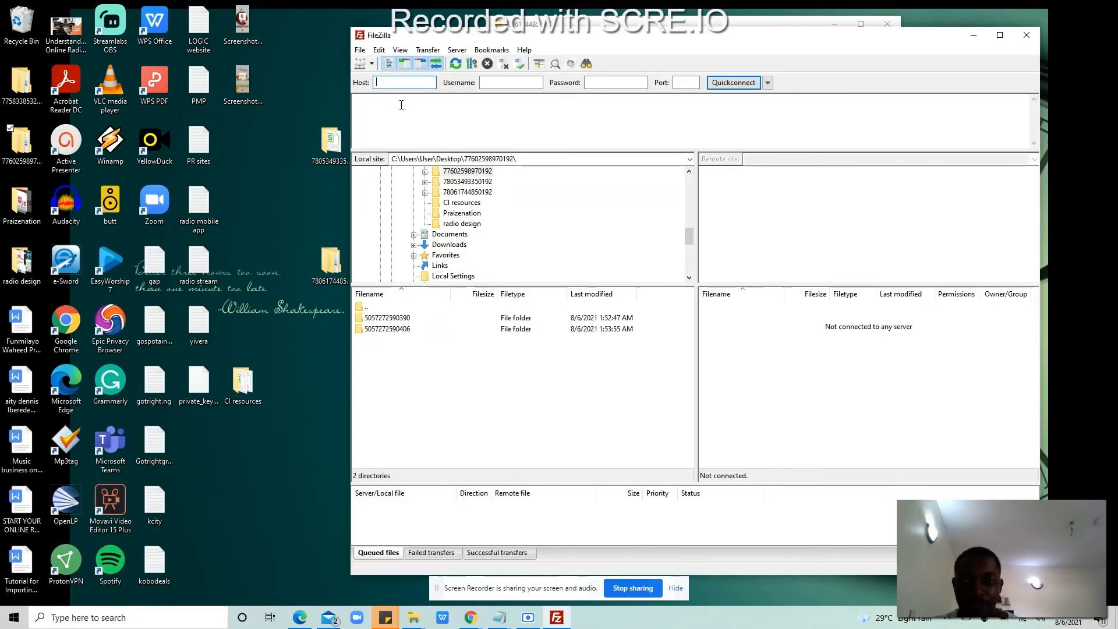
pyautogui.click(359, 50)
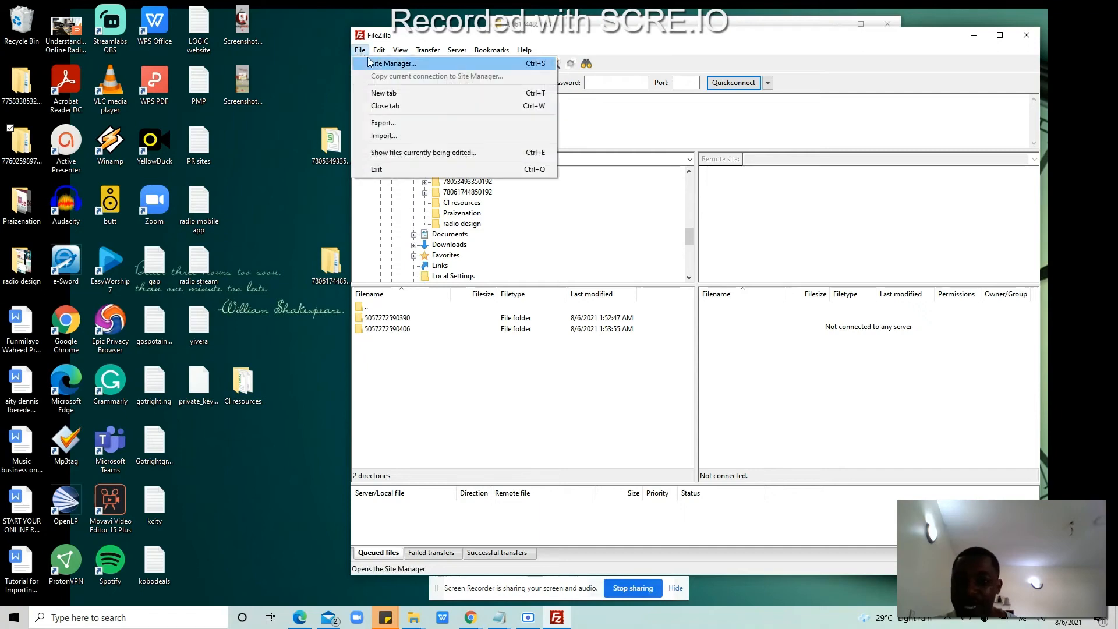
pyautogui.click(374, 64)
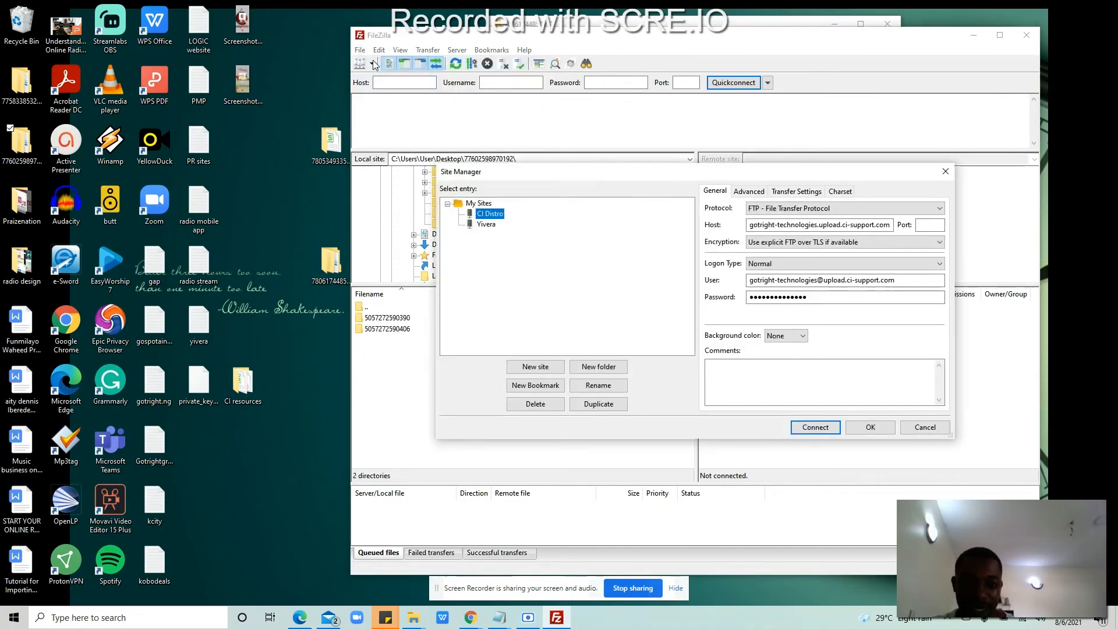
pyautogui.click(815, 426)
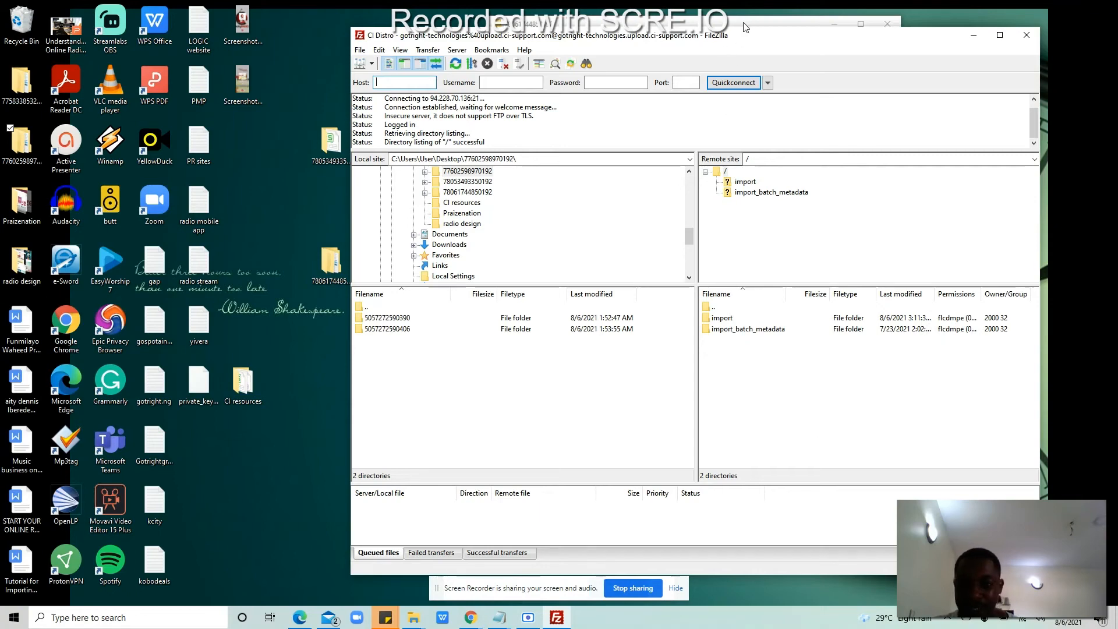
pyautogui.click(324, 201)
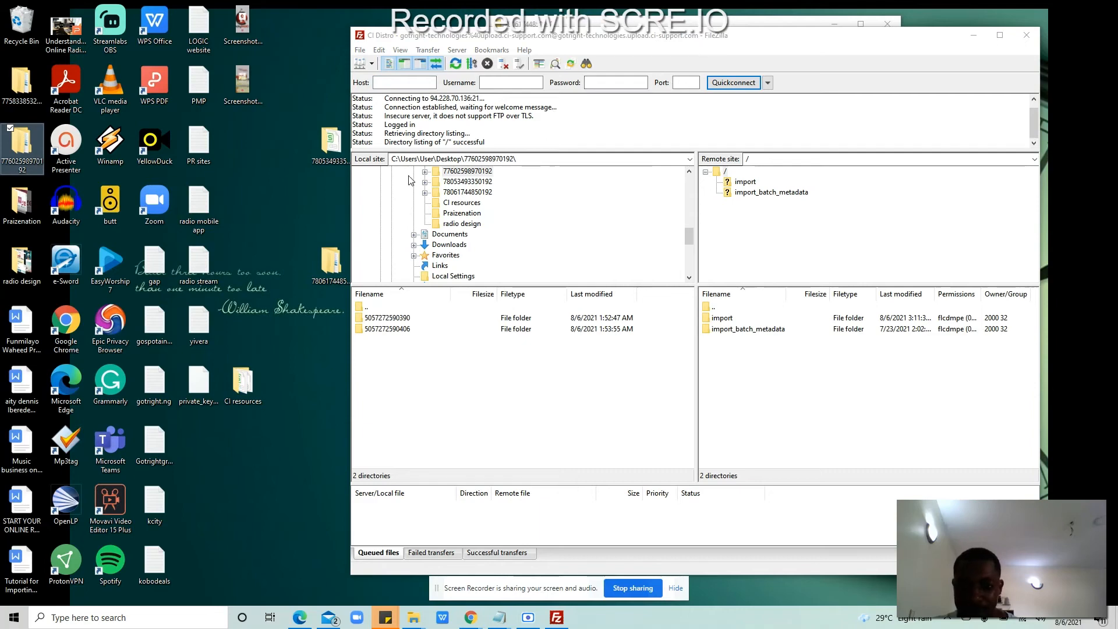
pyautogui.doubleClick(334, 255)
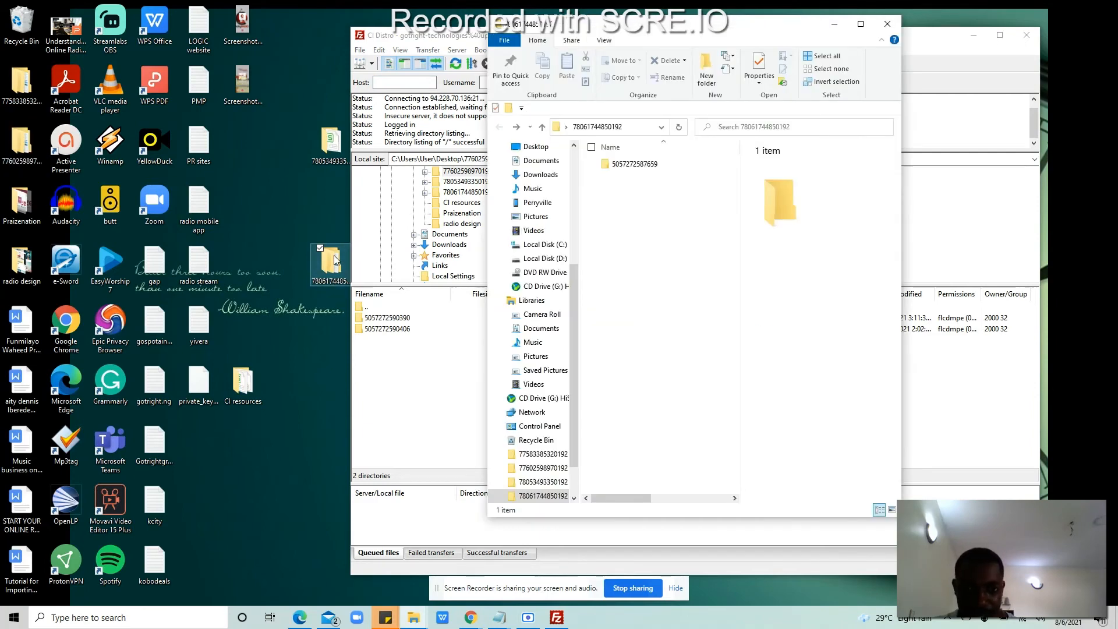
pyautogui.doubleClick(657, 168)
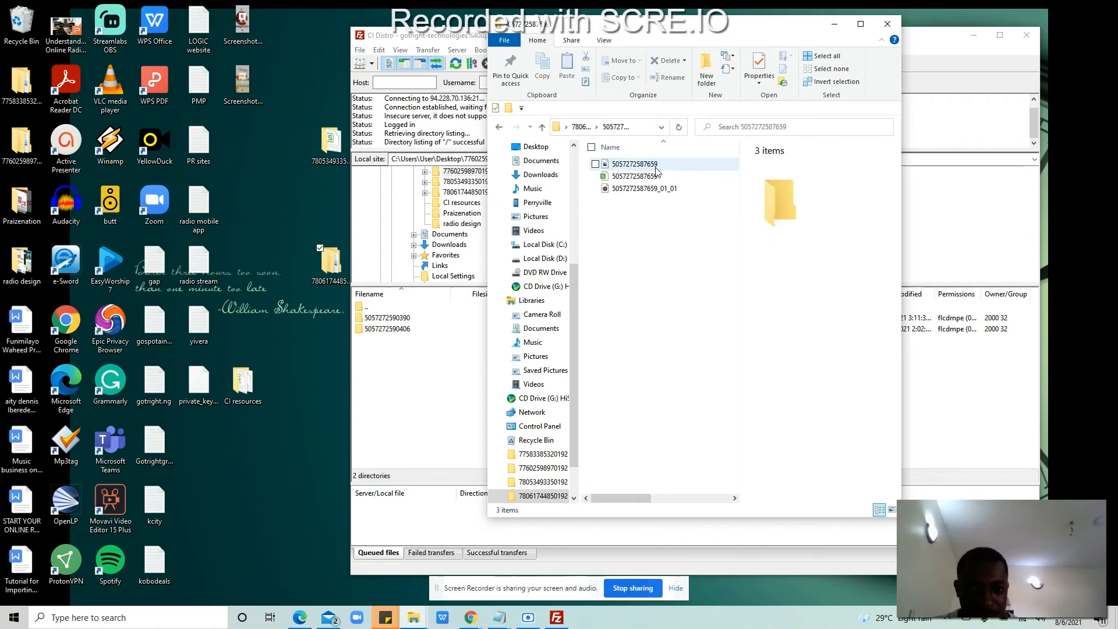
pyautogui.click(887, 25)
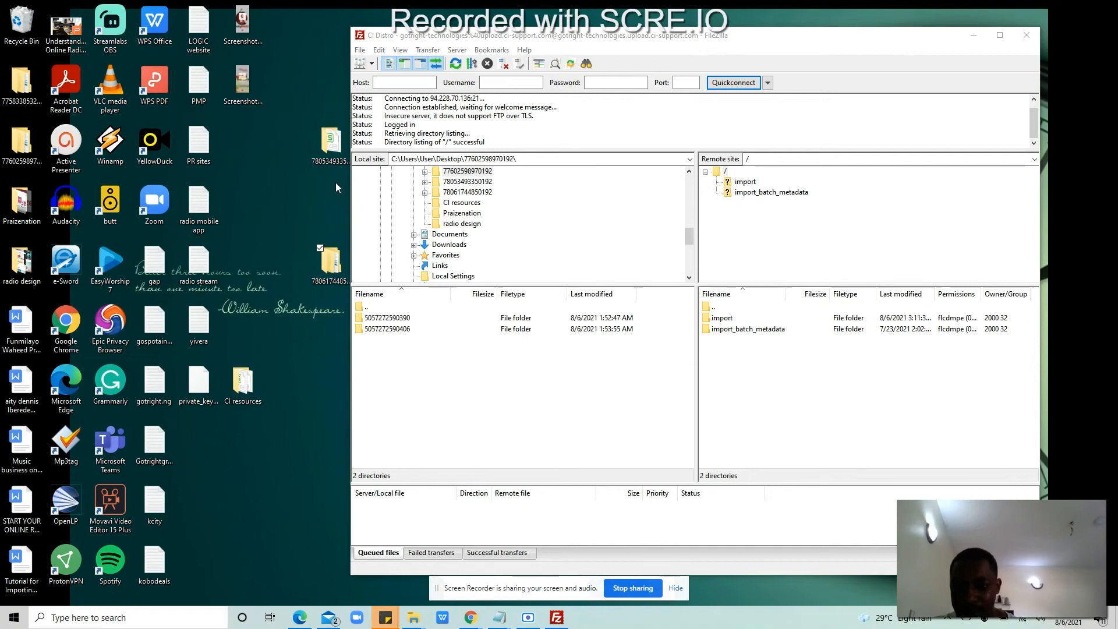
pyautogui.moveTo(329, 260); pyautogui.dragTo(262, 223)
pyautogui.moveTo(322, 147); pyautogui.dragTo(278, 144)
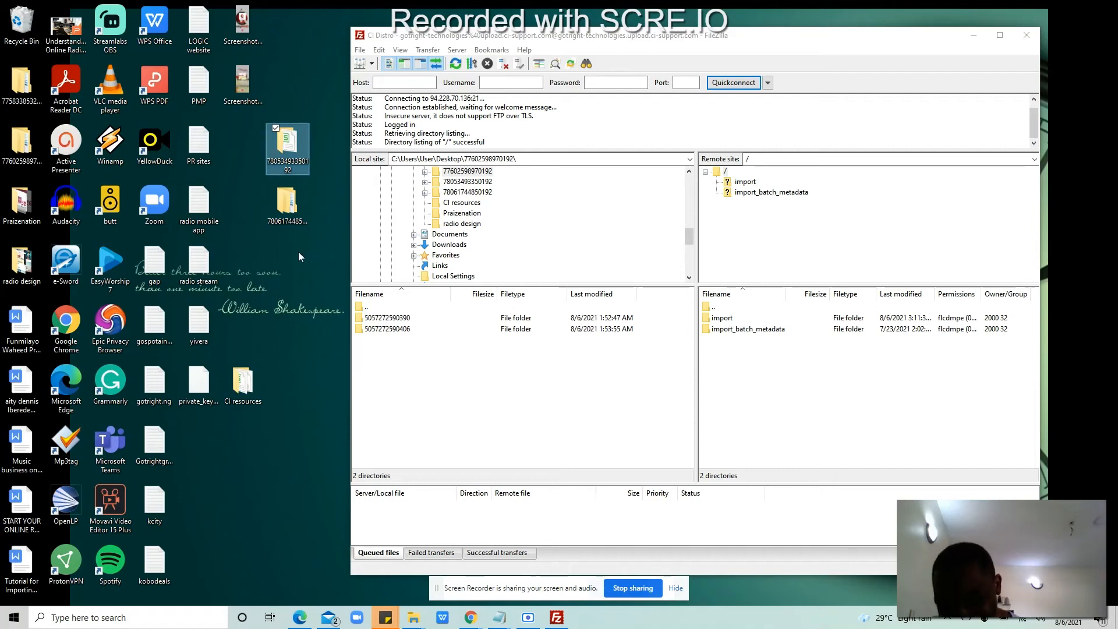
pyautogui.click(298, 206)
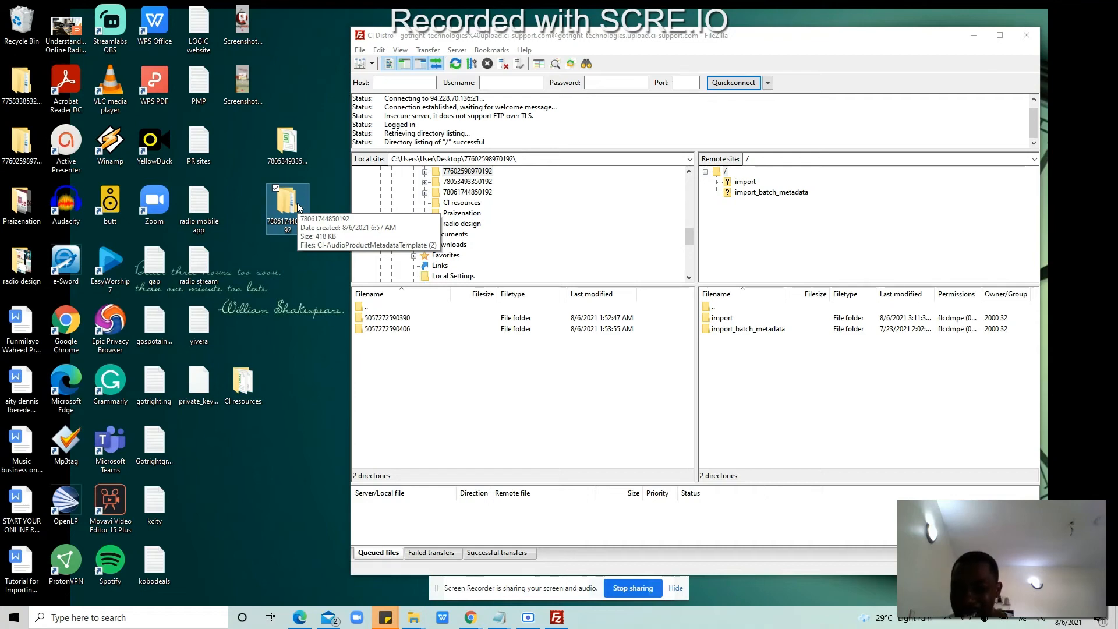
pyautogui.doubleClick(297, 205)
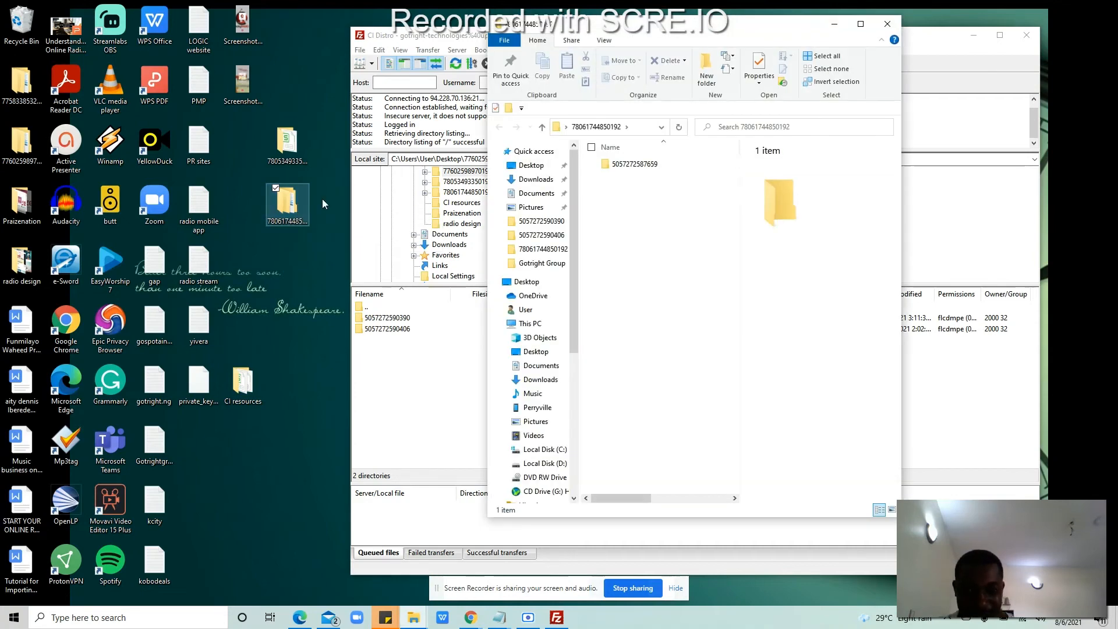
pyautogui.doubleClick(640, 164)
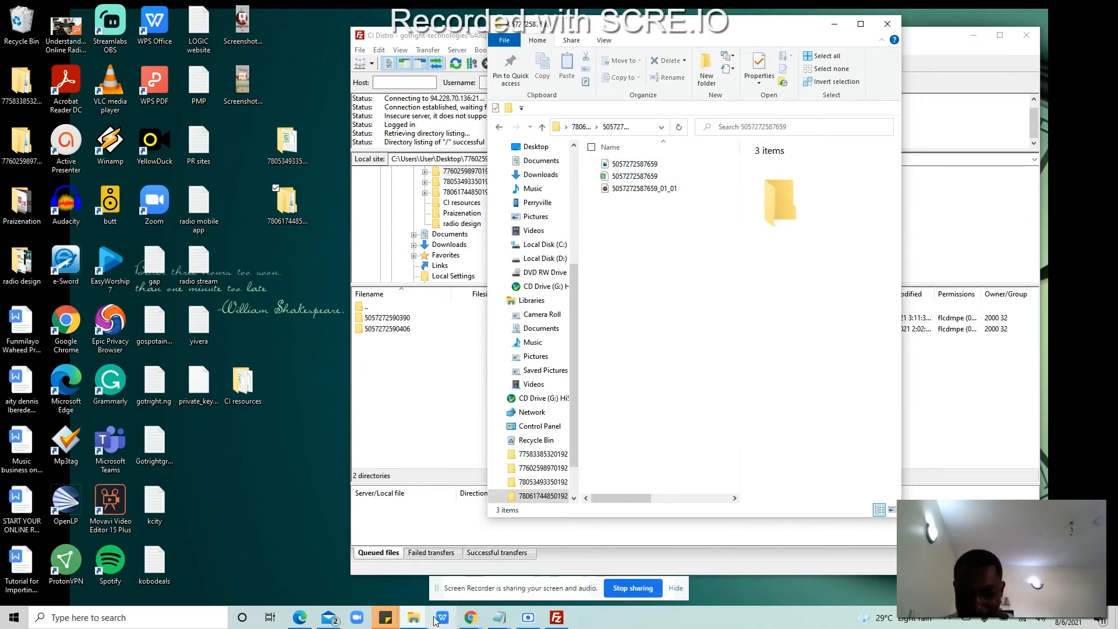
pyautogui.click(471, 617)
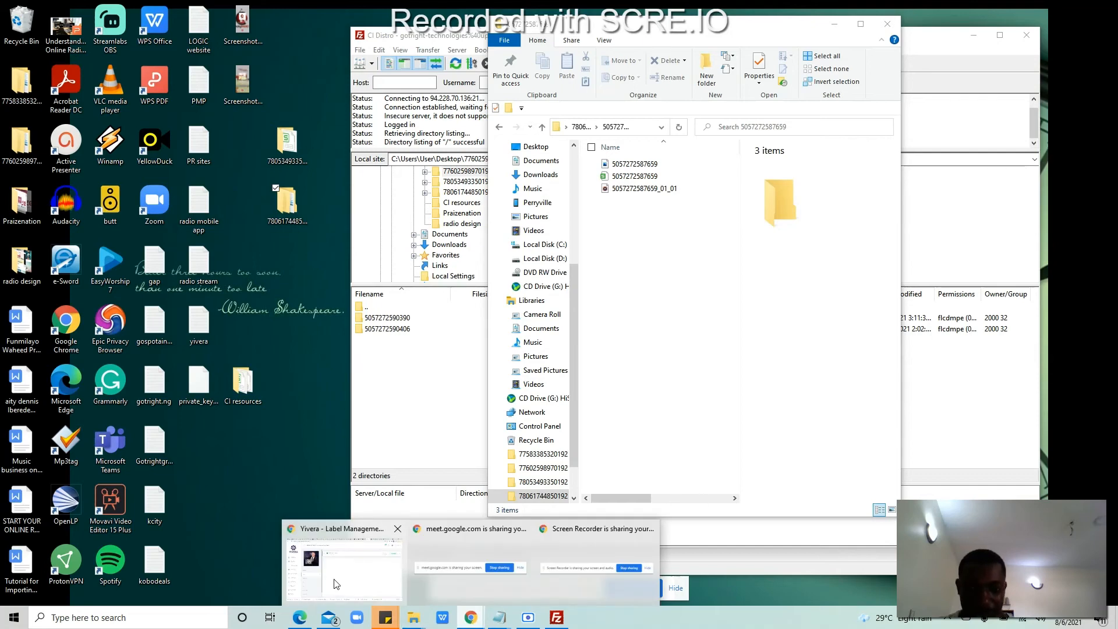
pyautogui.click(349, 563)
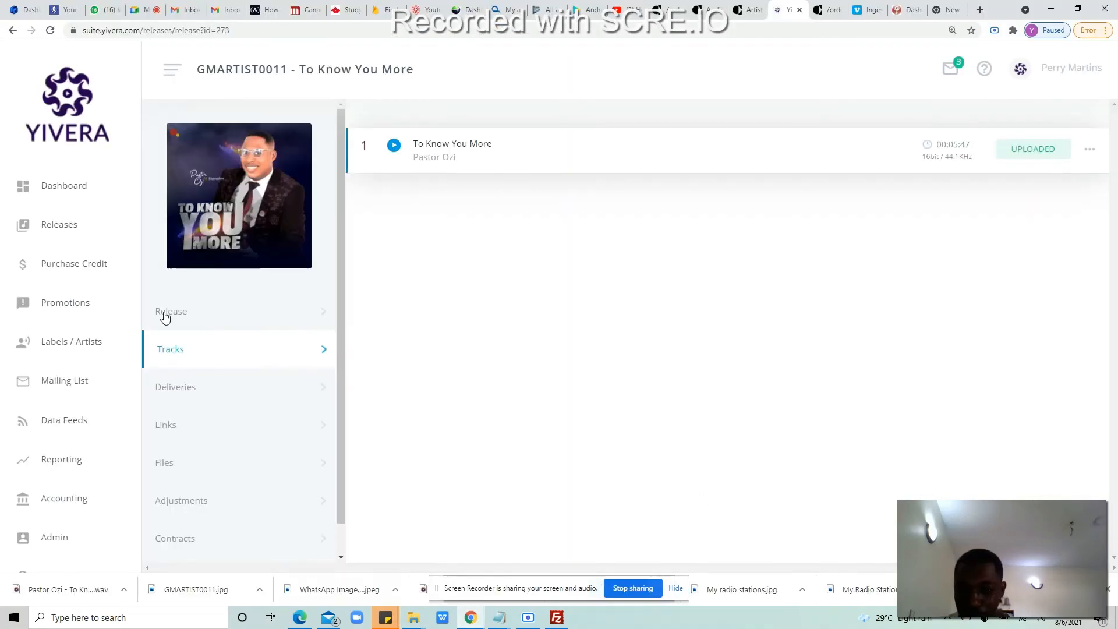
pyautogui.click(165, 313)
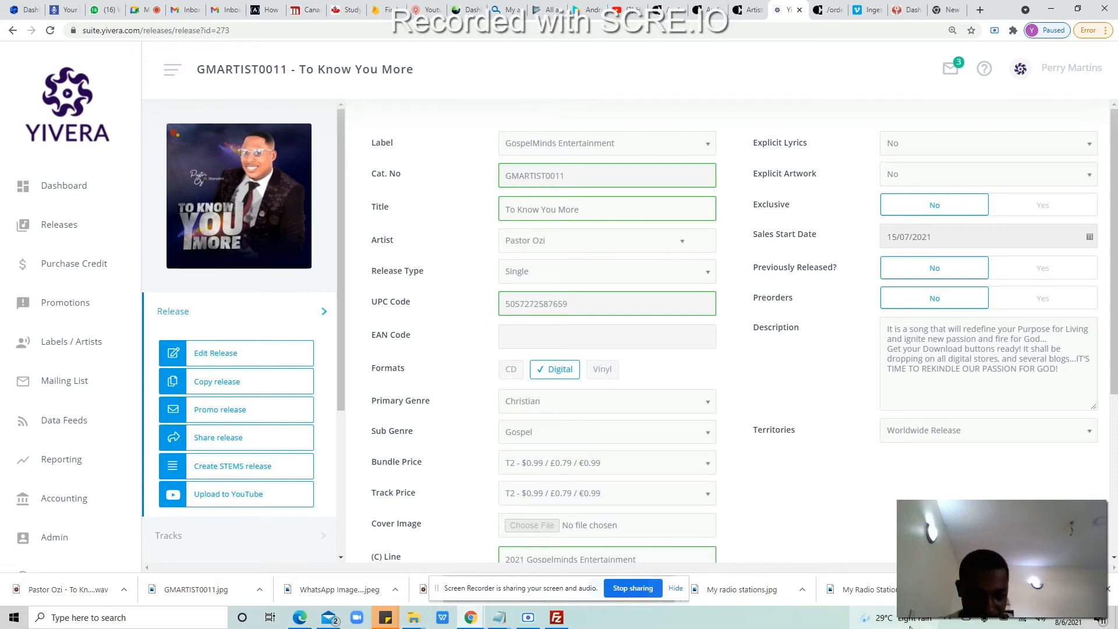
pyautogui.press('super+d')
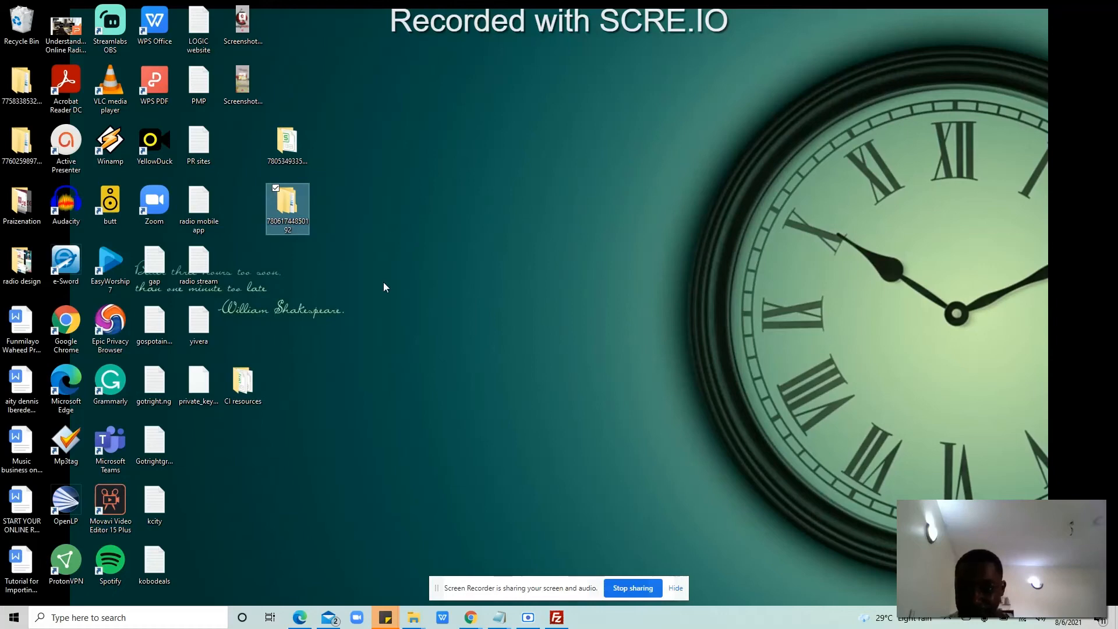
pyautogui.doubleClick(292, 227)
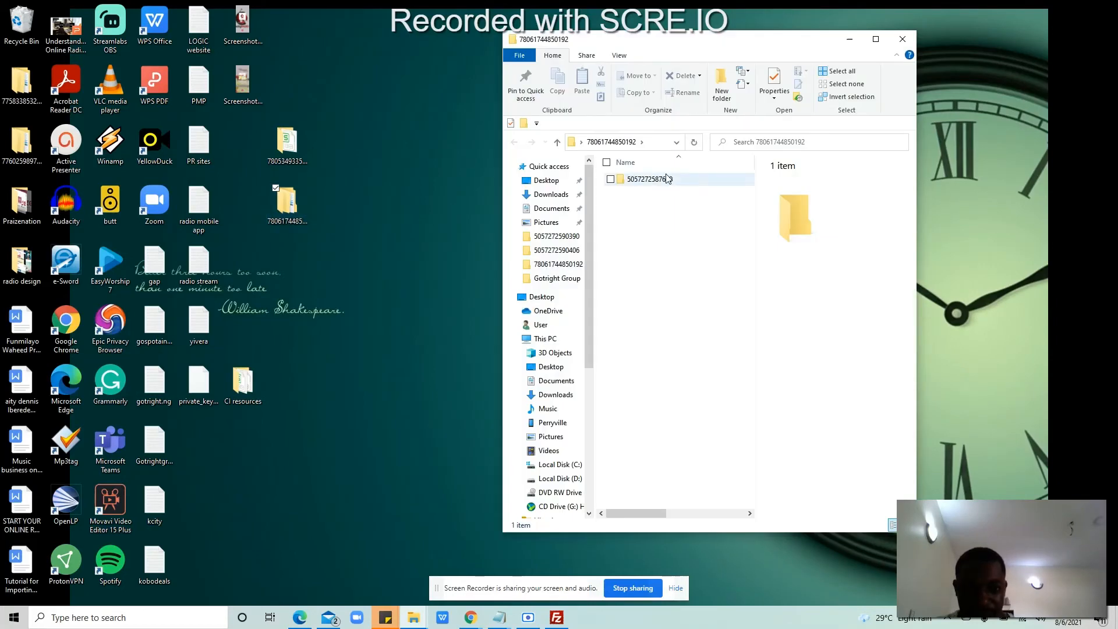
pyautogui.click(900, 41)
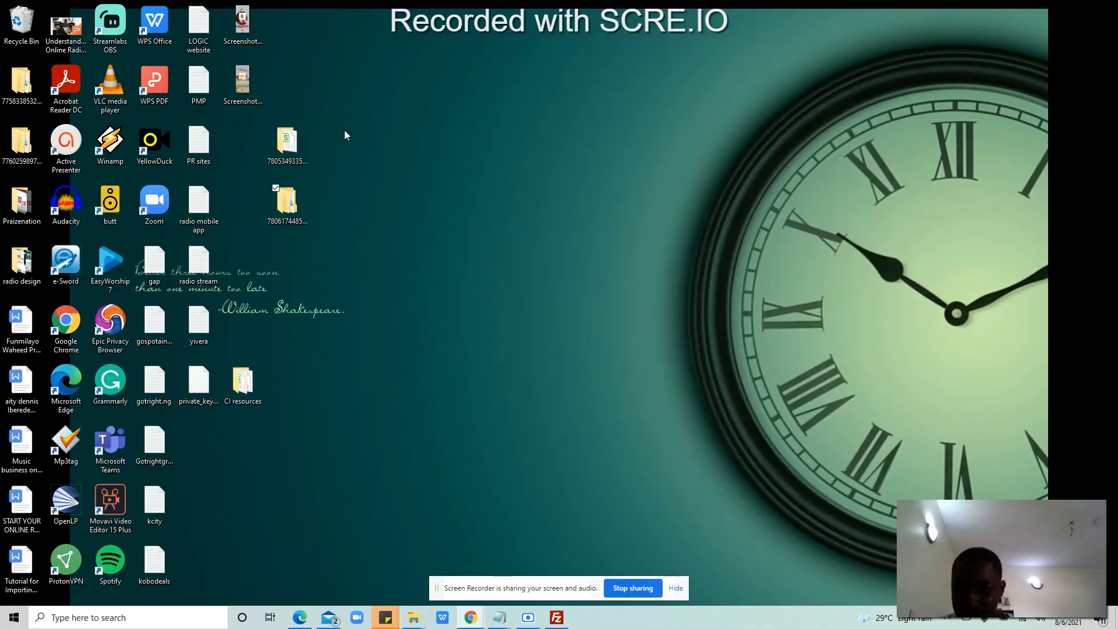
pyautogui.doubleClick(287, 142)
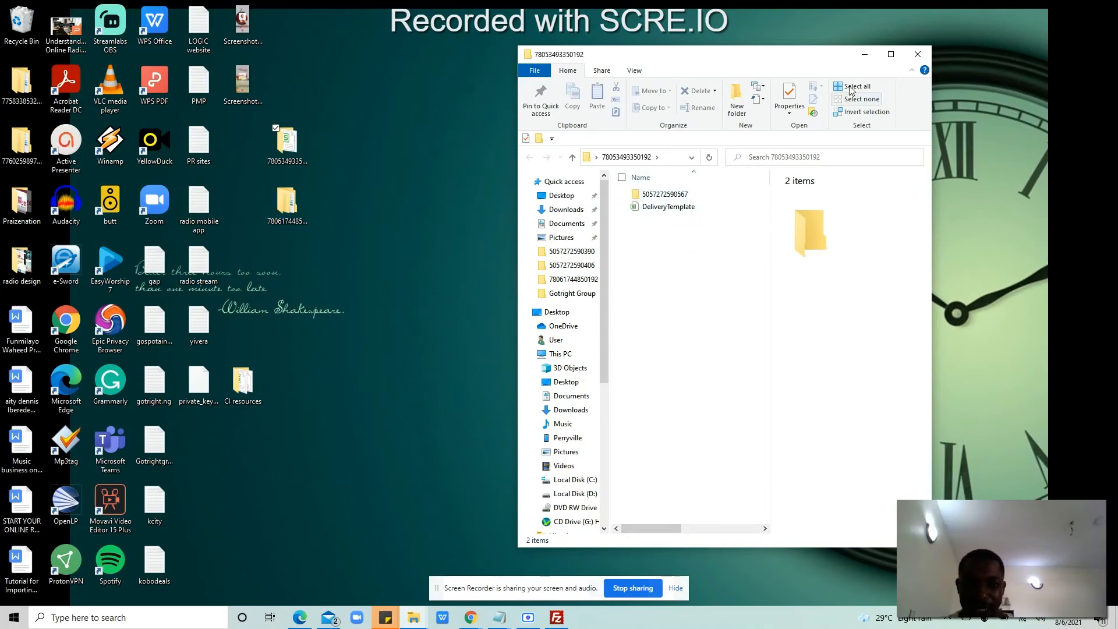
pyautogui.click(922, 64)
pyautogui.moveTo(285, 145); pyautogui.dragTo(198, 443)
pyautogui.click(294, 212)
pyautogui.press('Return')
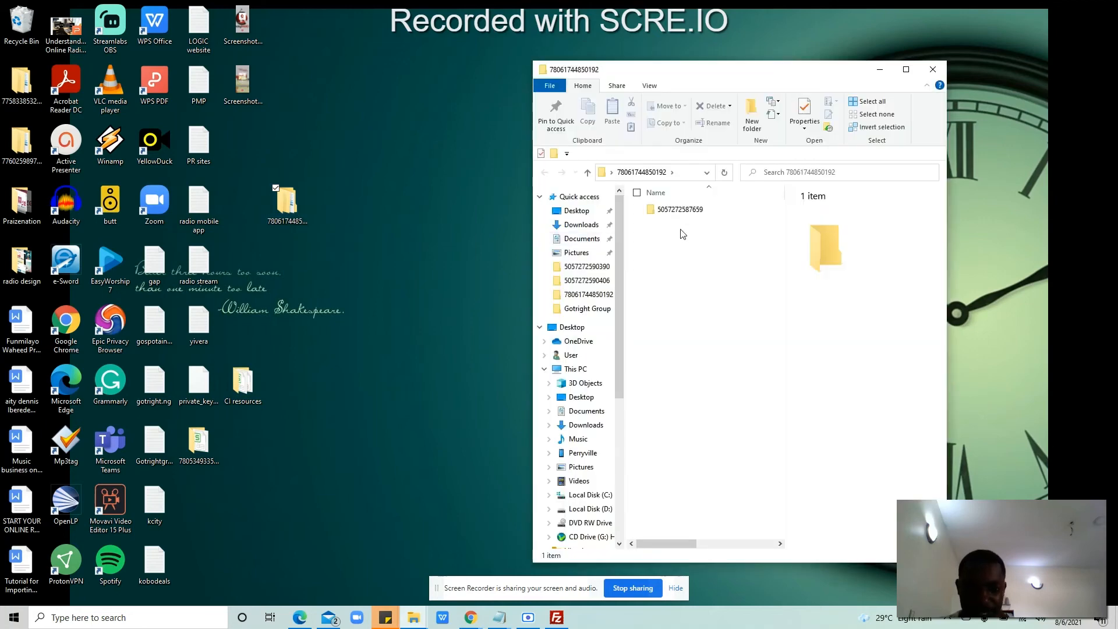
pyautogui.click(932, 73)
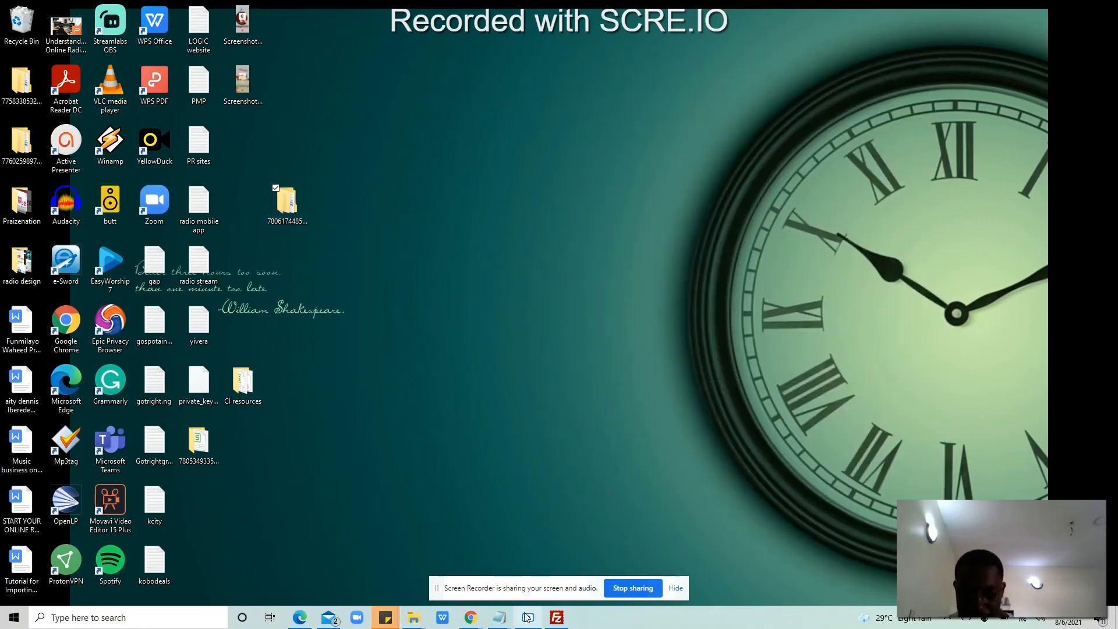
pyautogui.click(556, 617)
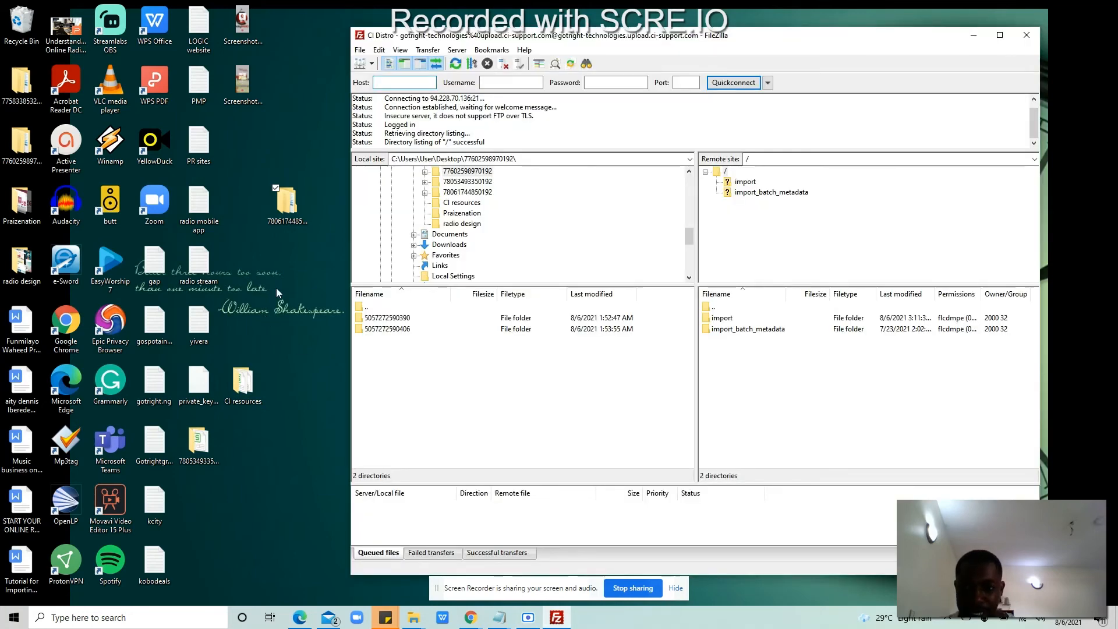
pyautogui.moveTo(288, 207); pyautogui.dragTo(806, 393)
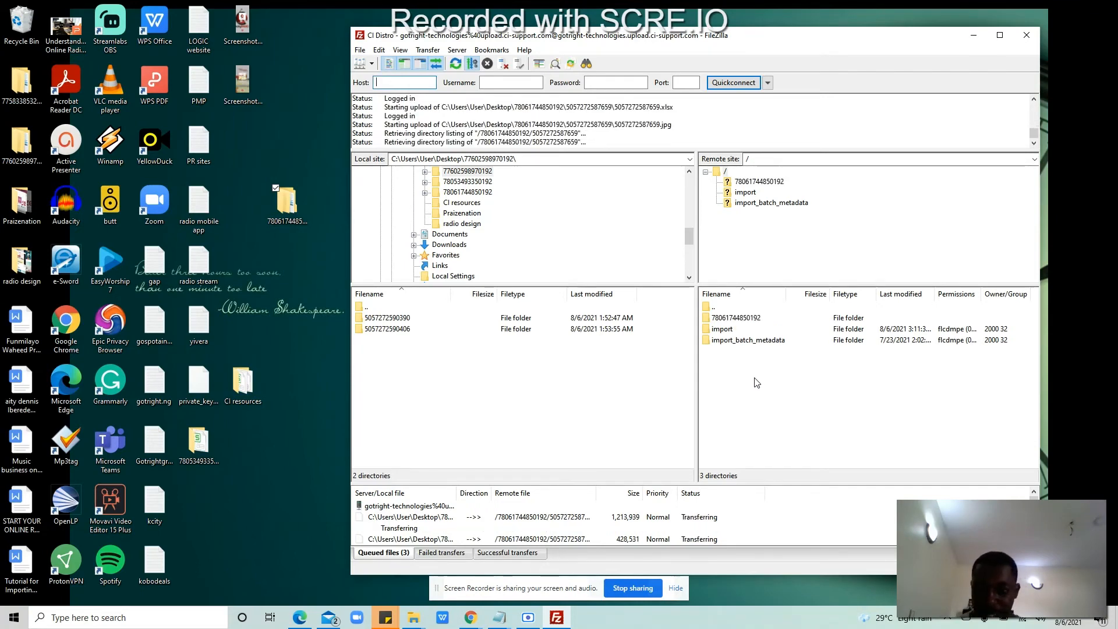
pyautogui.rightClick(285, 220)
pyautogui.click(192, 550)
pyautogui.hotkey('ctrl', 'c')
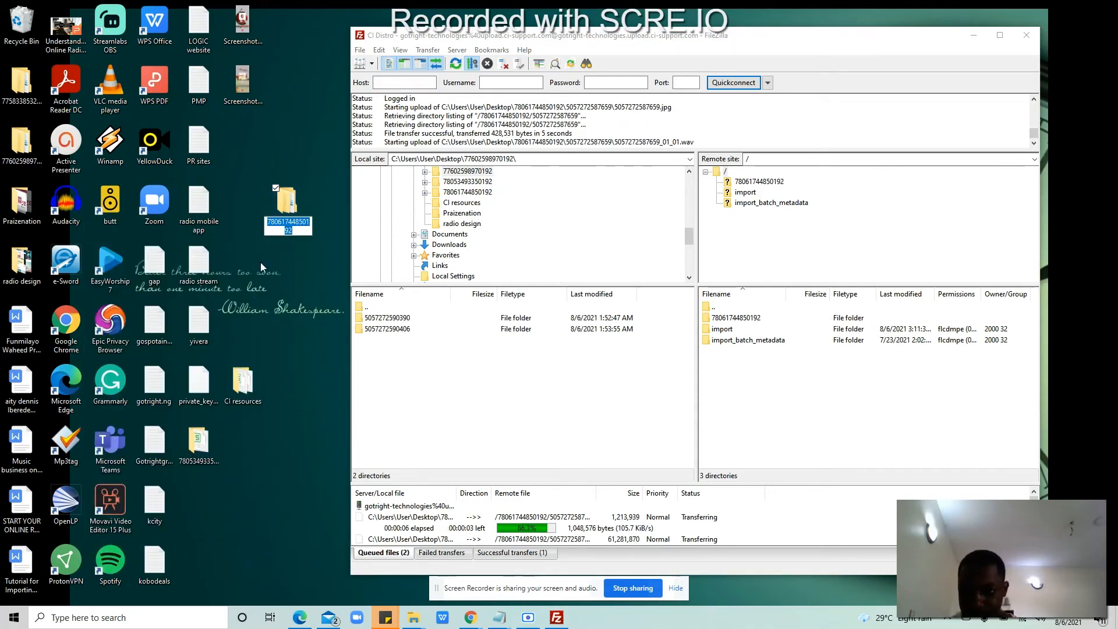
pyautogui.click(316, 257)
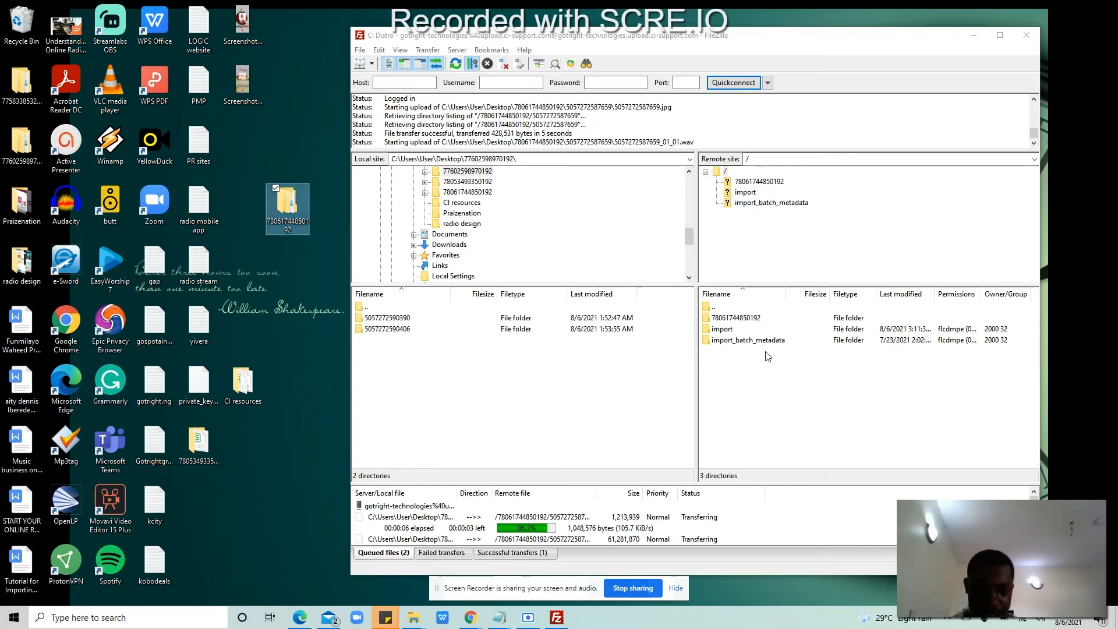
pyautogui.rightClick(738, 376)
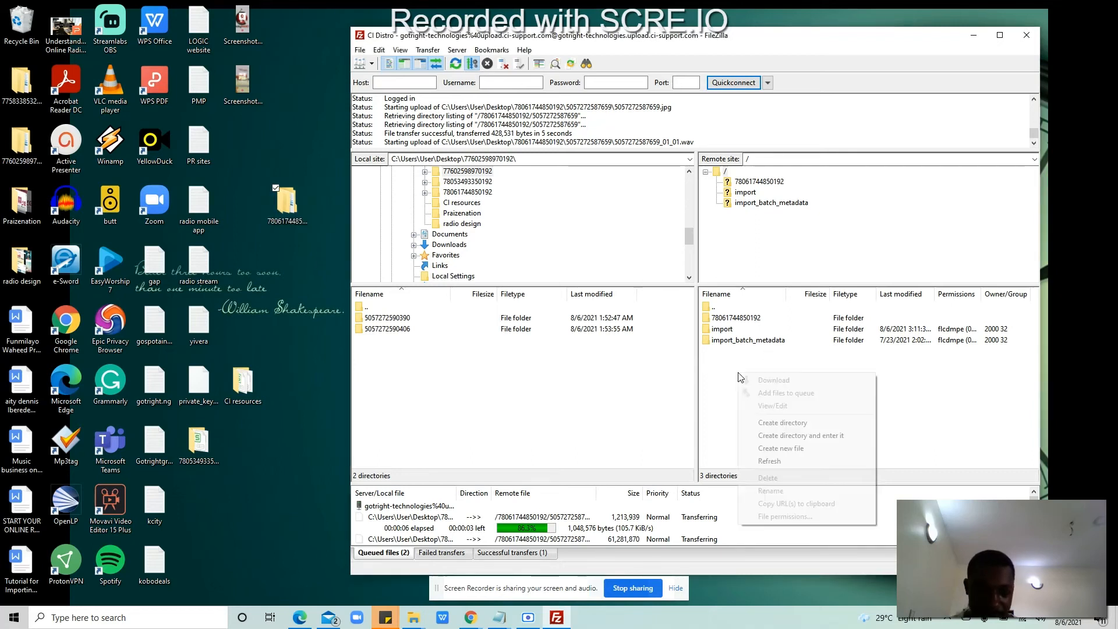
pyautogui.click(769, 424)
pyautogui.hotkey('ctrl', 'v')
pyautogui.write('.d')
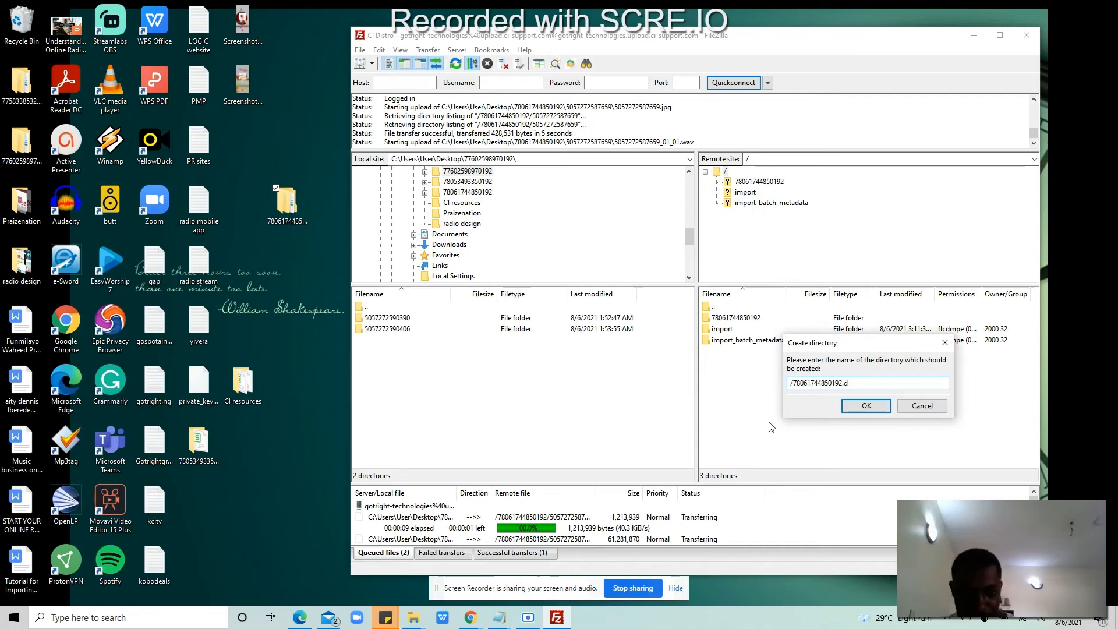
pyautogui.write('one')
pyautogui.click(862, 406)
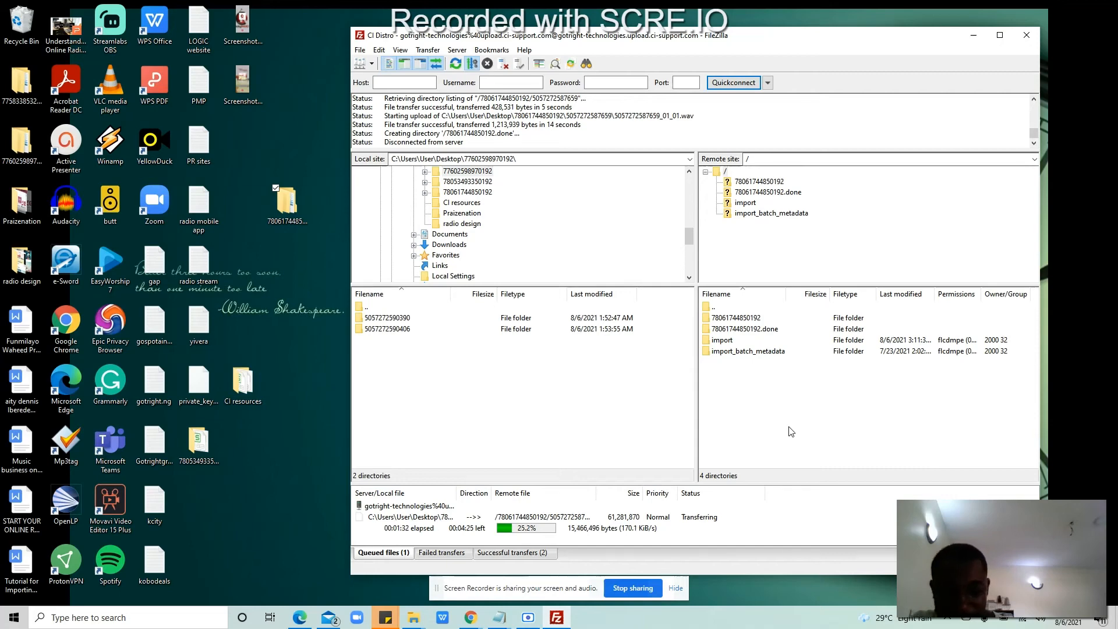
pyautogui.press('super+c')
pyautogui.click(298, 180)
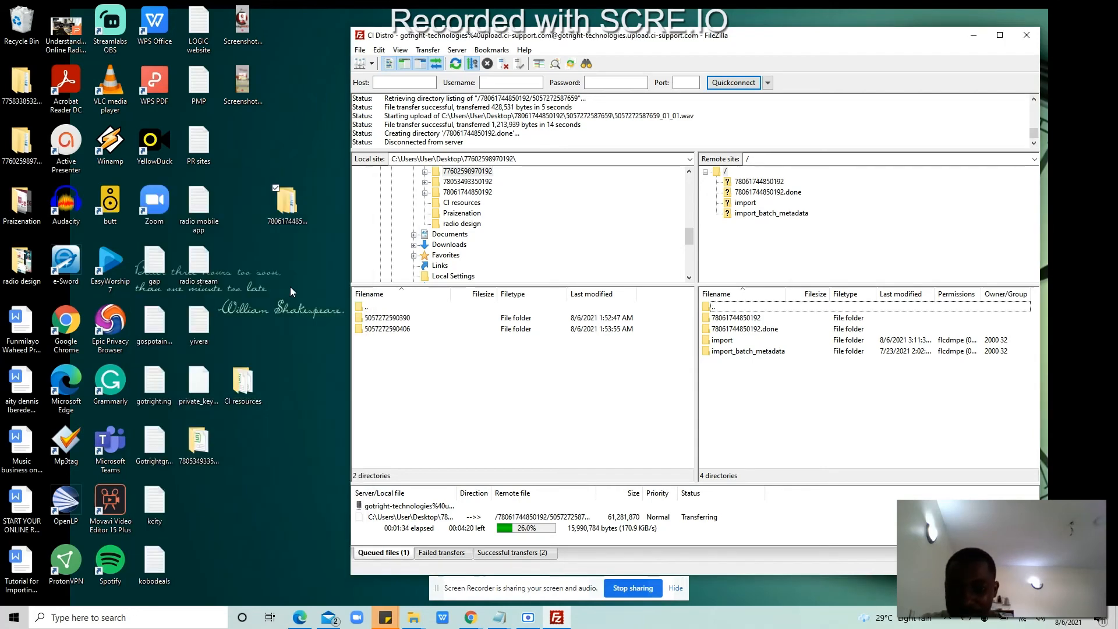
pyautogui.click(287, 205)
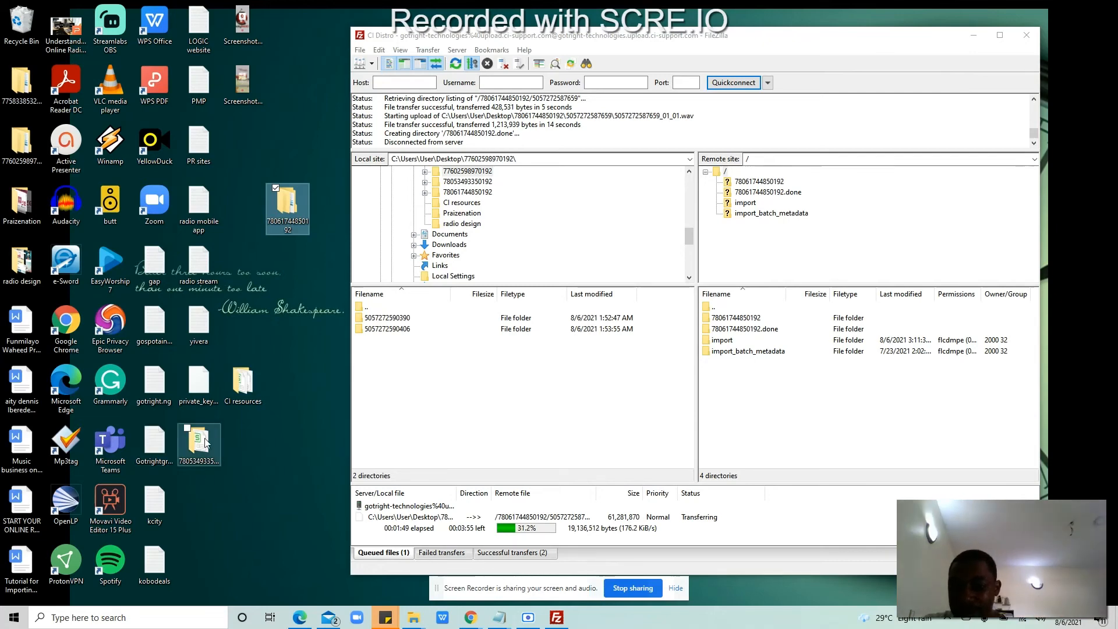
pyautogui.doubleClick(218, 463)
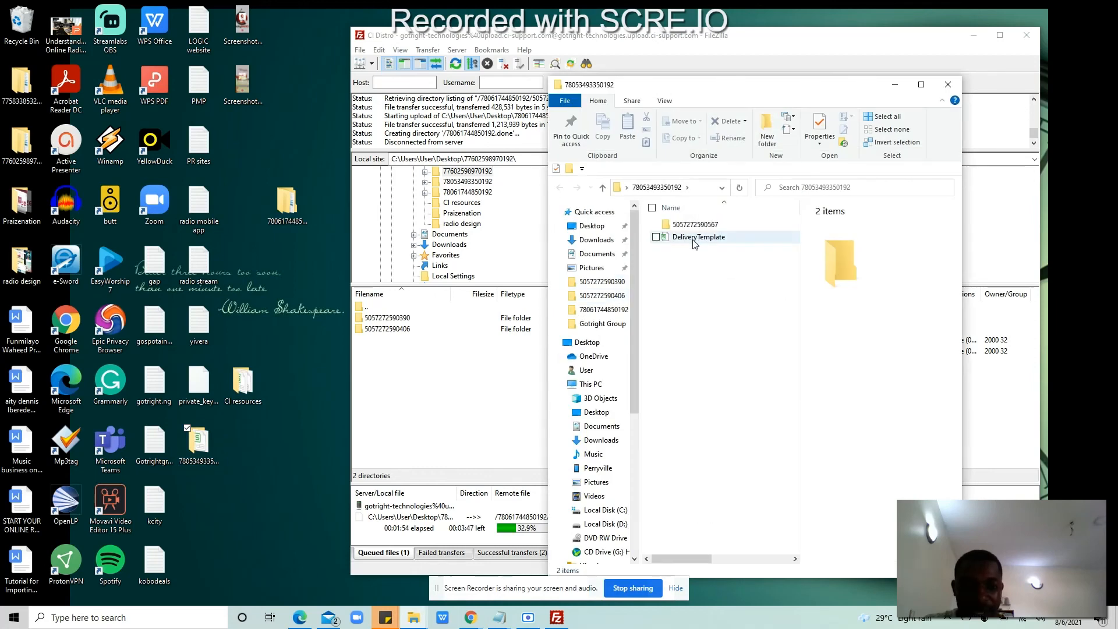
pyautogui.doubleClick(695, 238)
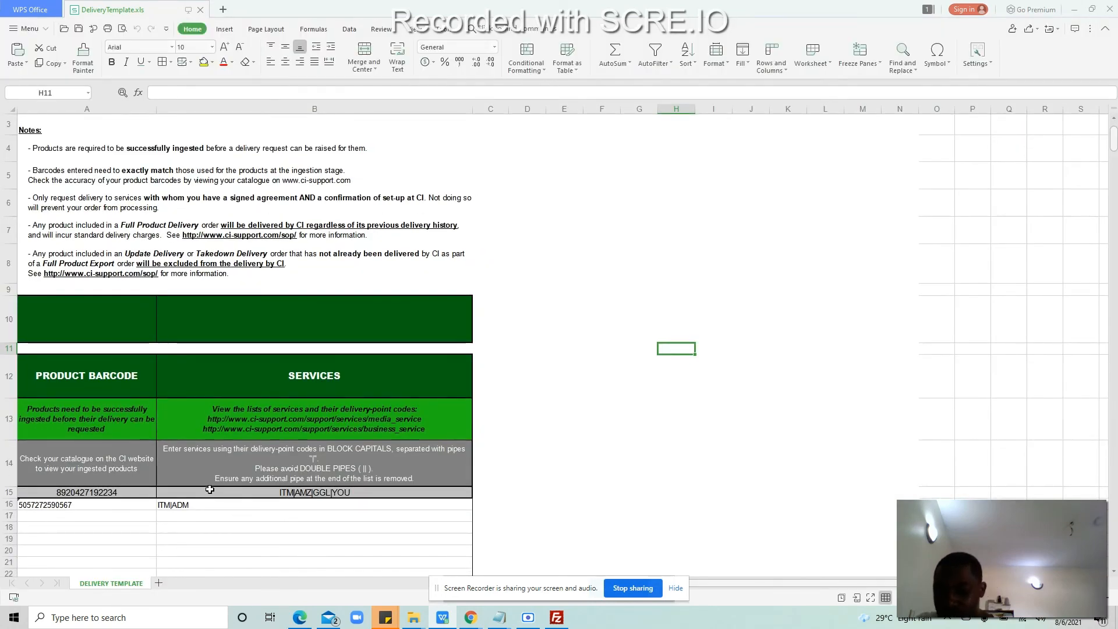
# Step: Review the existing delivery rows in cells A16–B17, including barcode and ITM|ADM services
pyautogui.click(100, 509)
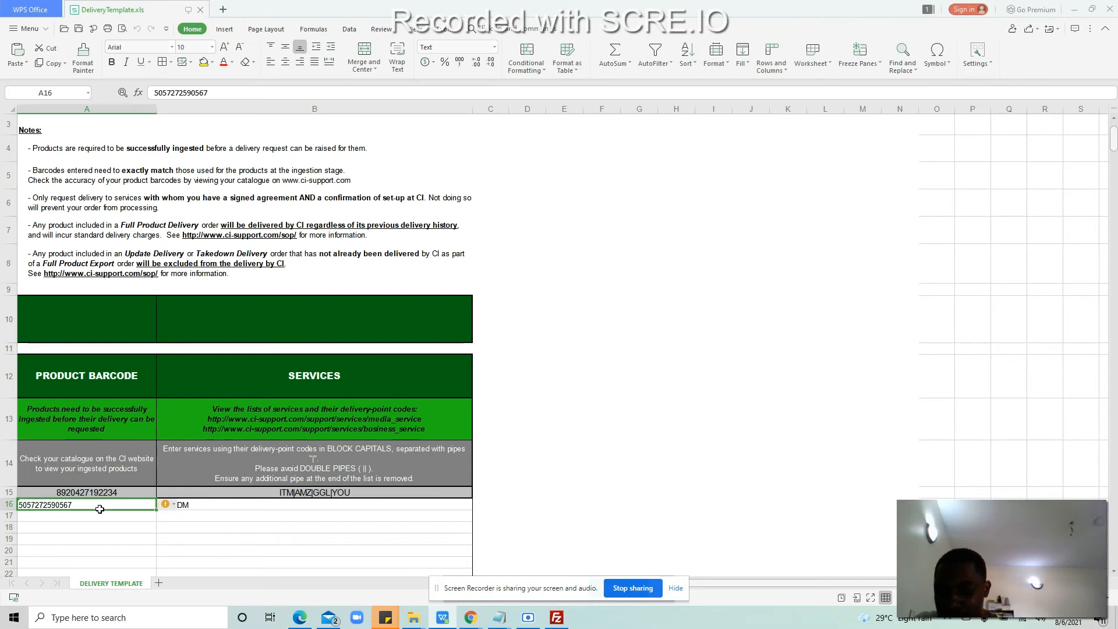
pyautogui.click(224, 511)
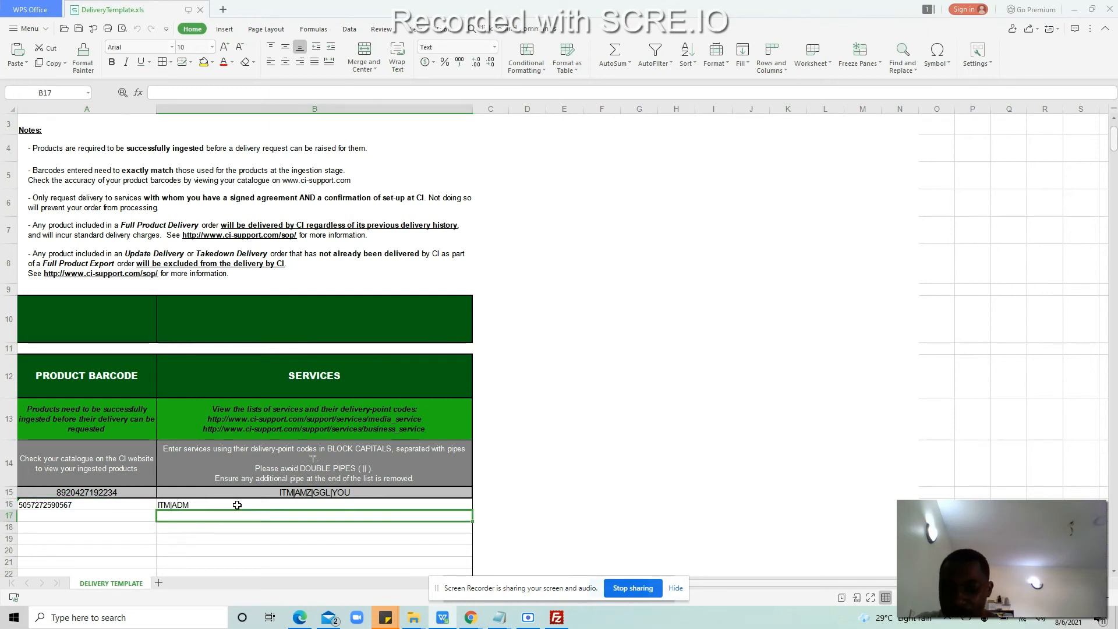
pyautogui.click(230, 505)
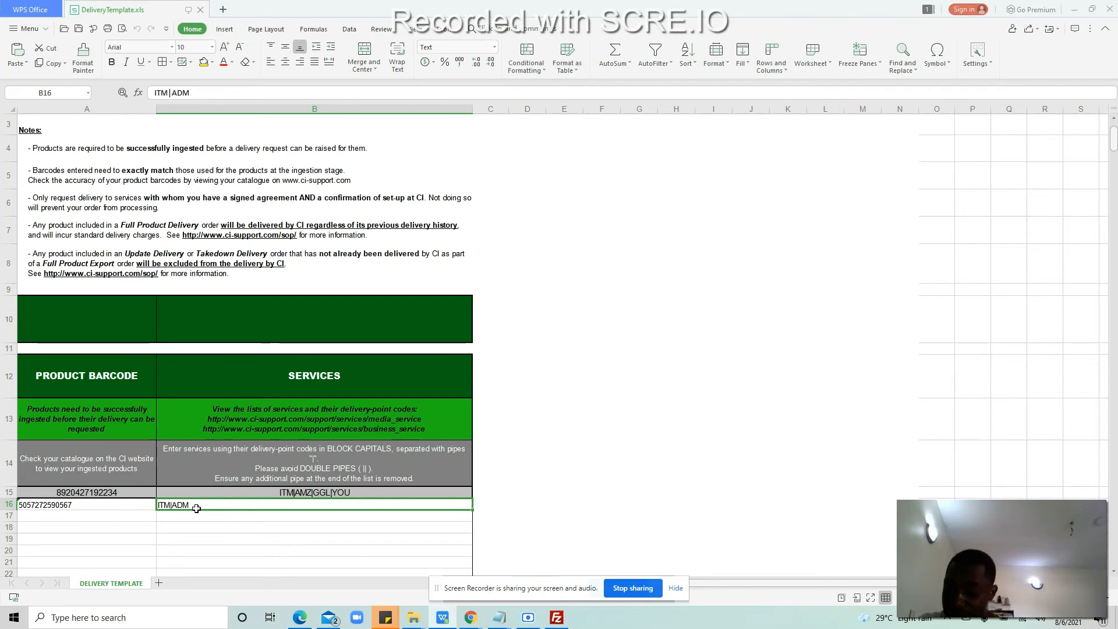
pyautogui.click(43, 516)
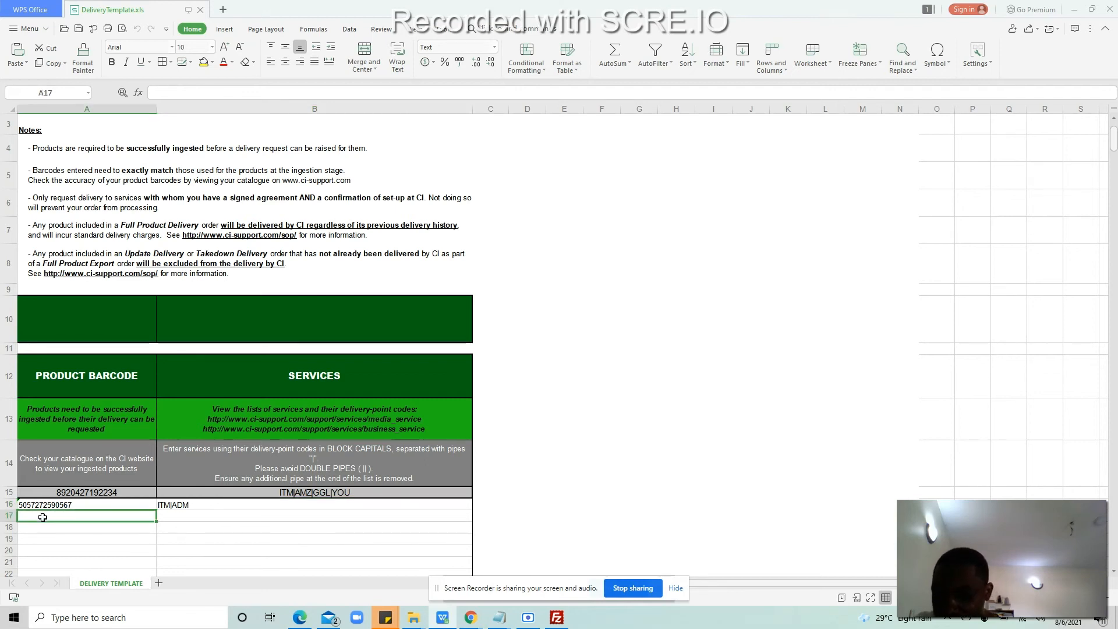
pyautogui.click(204, 518)
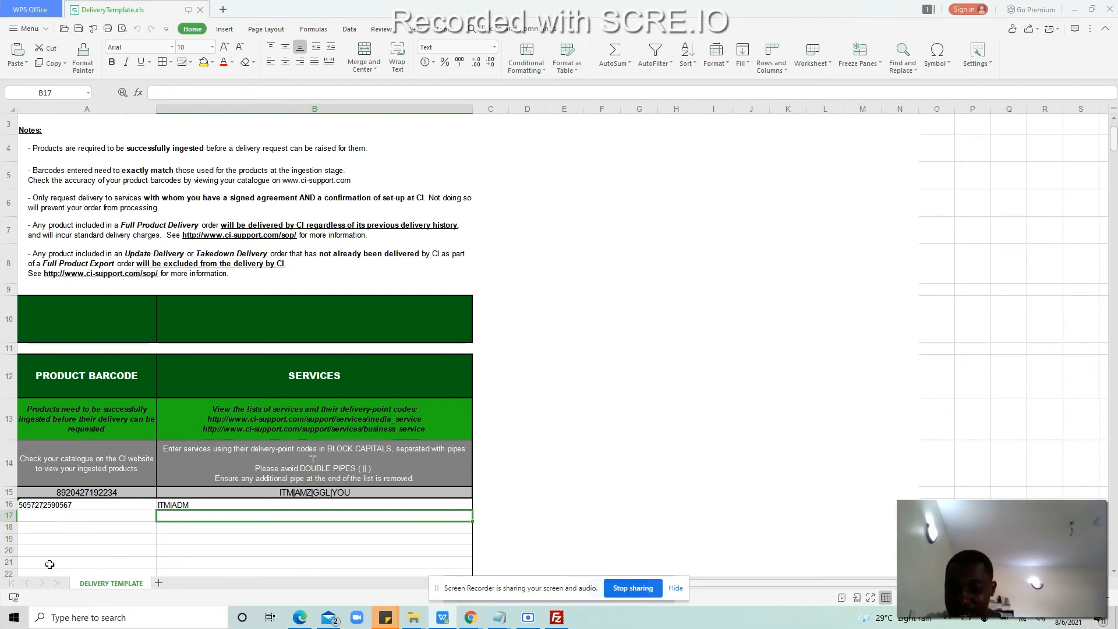
pyautogui.click(72, 508)
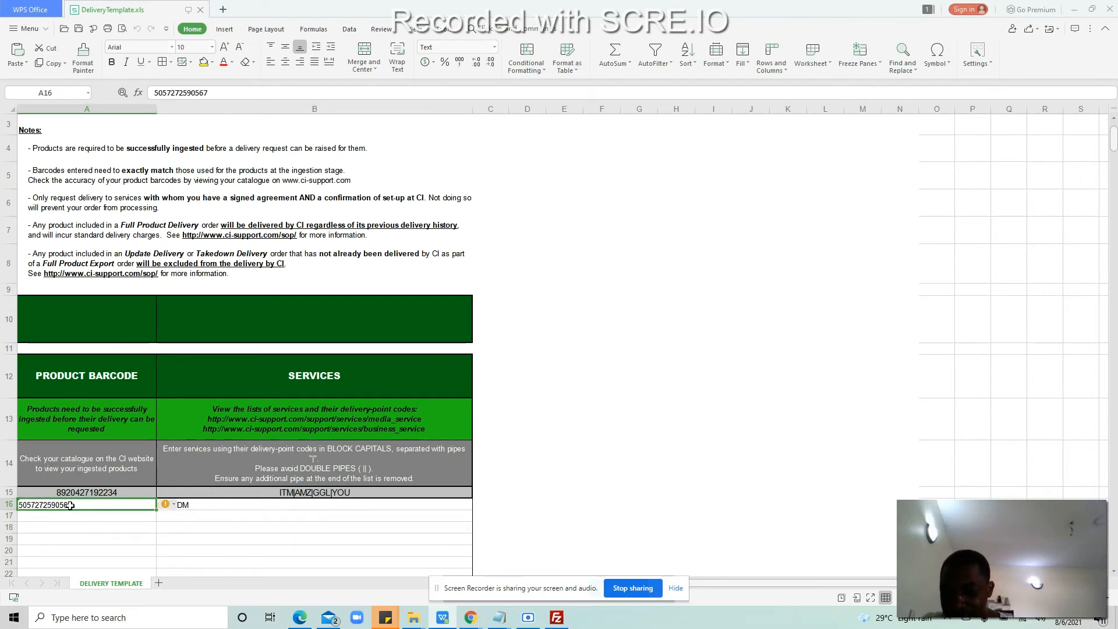
pyautogui.click(69, 516)
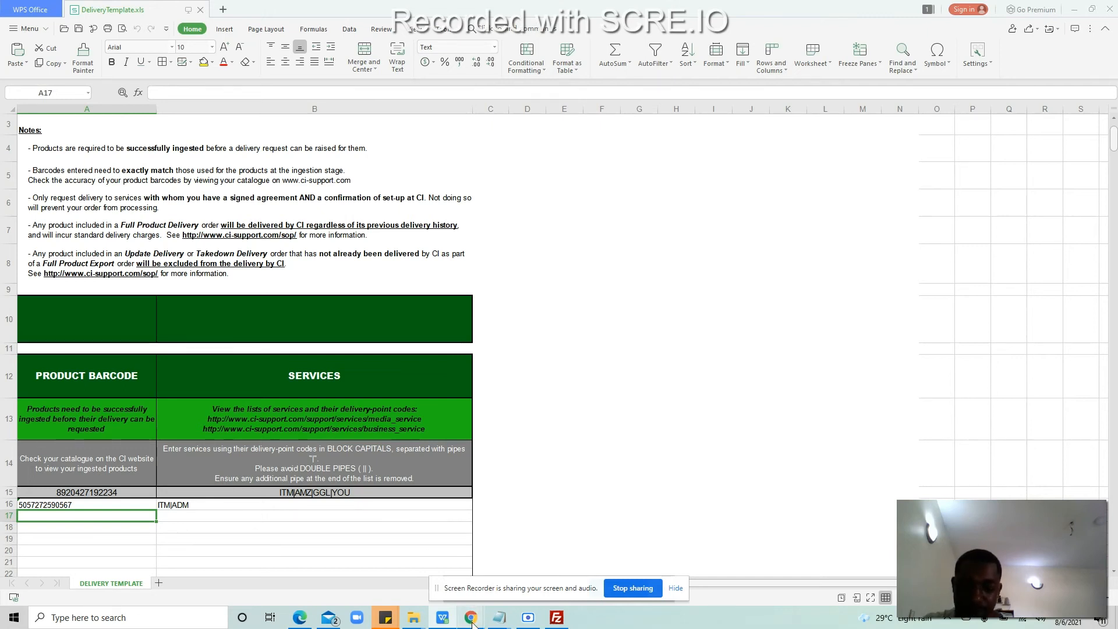
pyautogui.moveTo(475, 623)
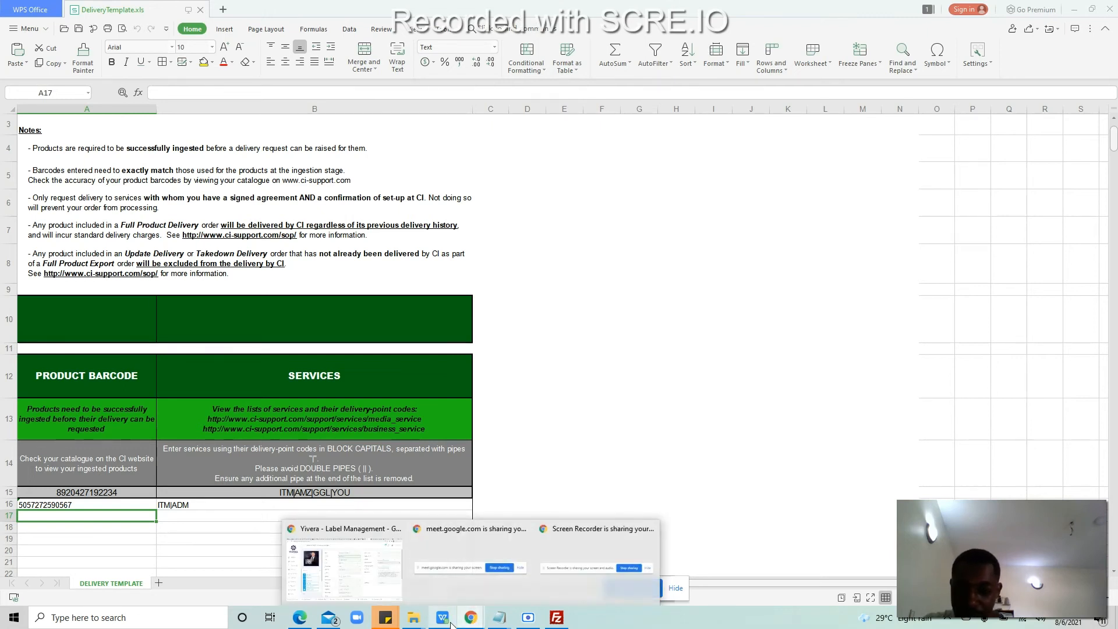
pyautogui.click(344, 577)
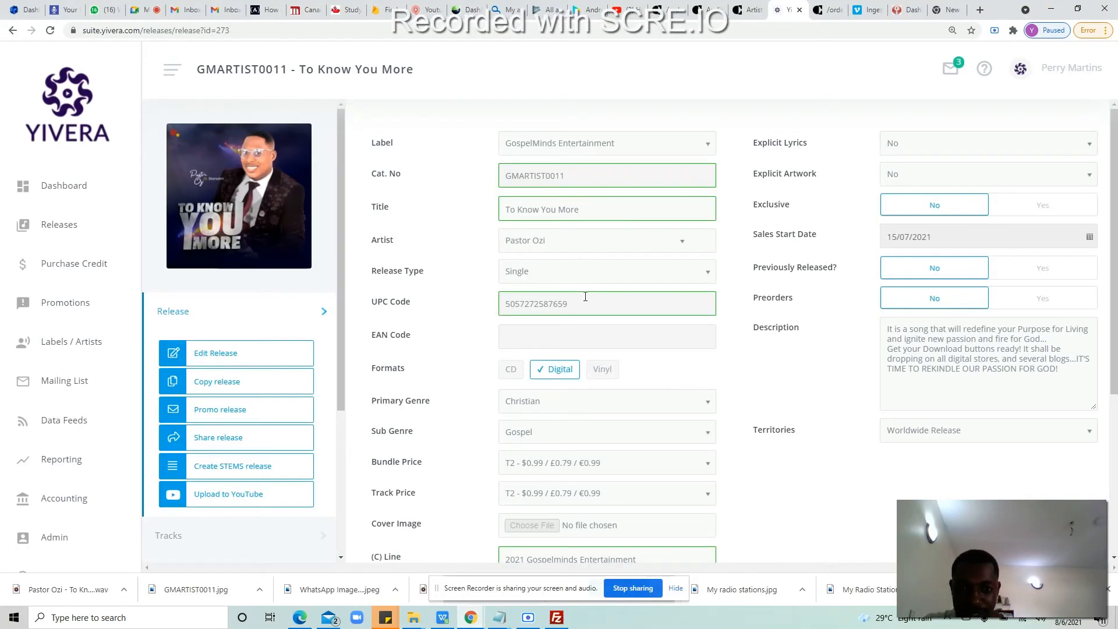
pyautogui.moveTo(576, 301); pyautogui.dragTo(491, 299)
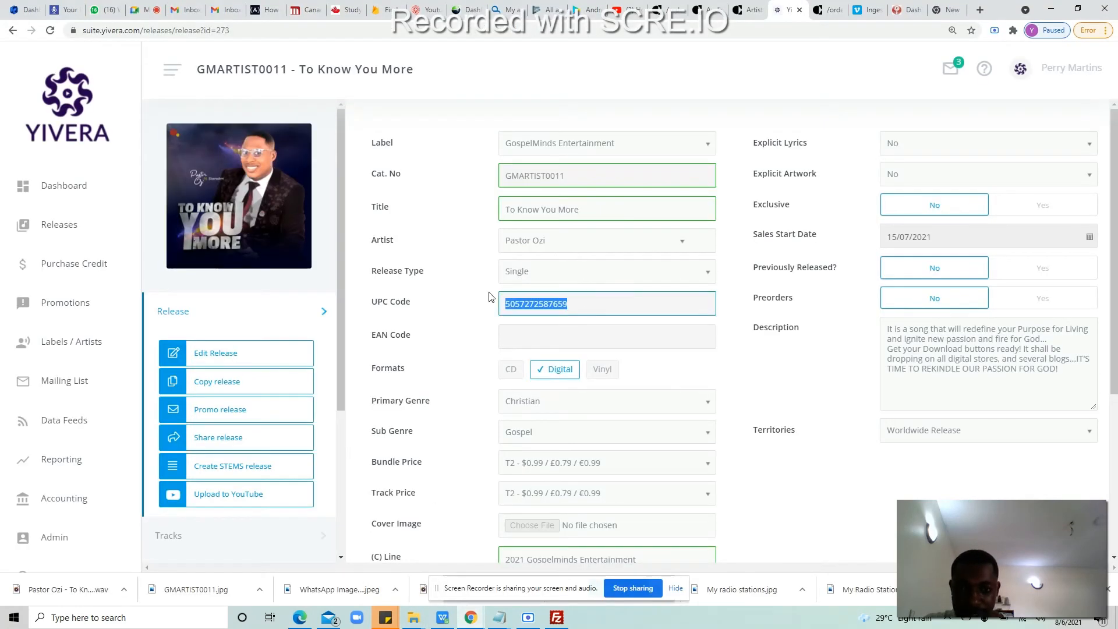
pyautogui.rightClick(518, 305)
pyautogui.click(531, 322)
pyautogui.click(453, 610)
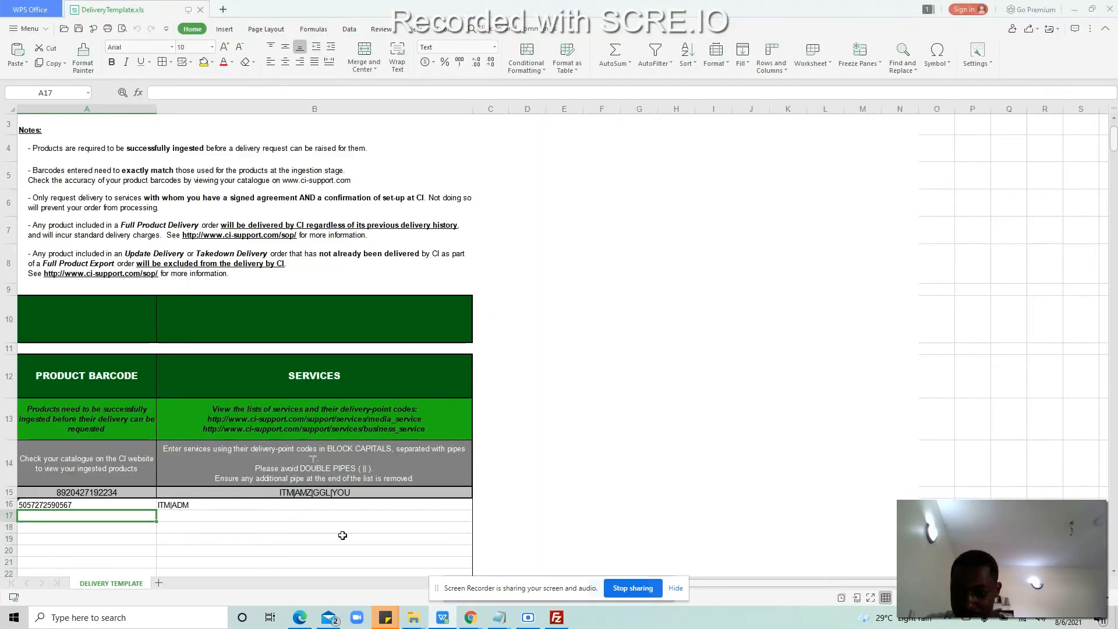
pyautogui.doubleClick(140, 517)
pyautogui.hotkey('ctrl', 'v')
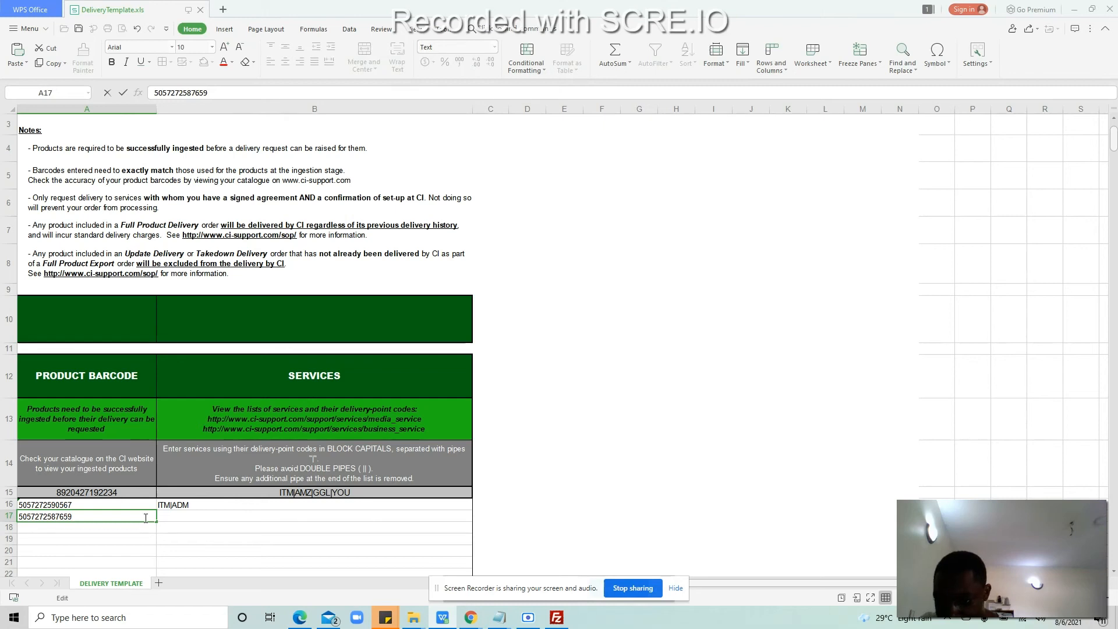
pyautogui.click(119, 527)
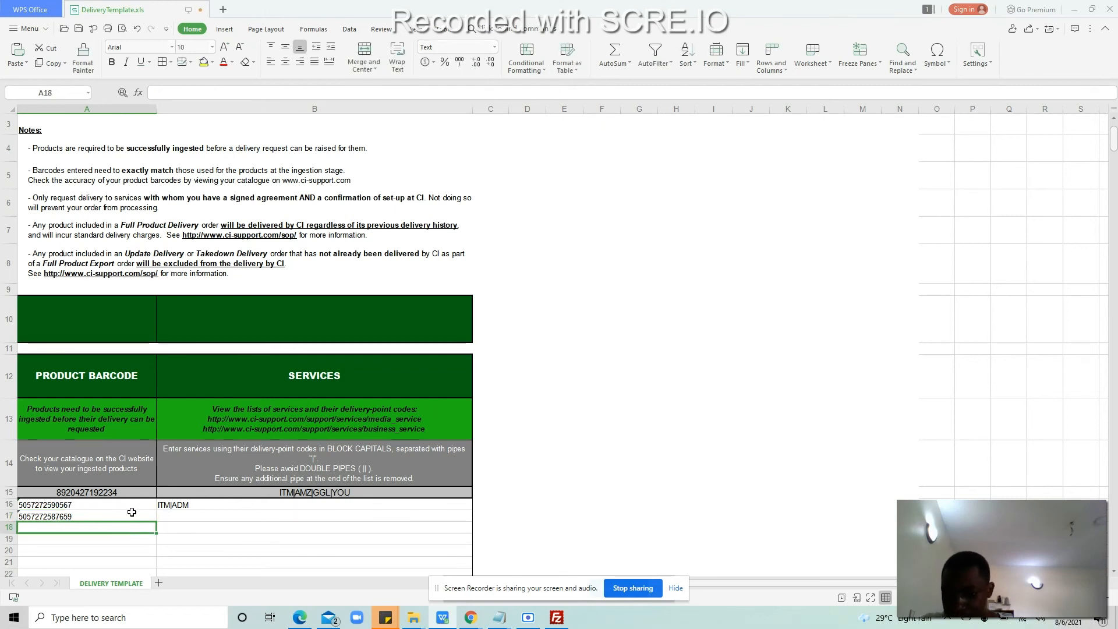
# Step: Fill B17 with the services ITM|ADM using the AutoComplete suggestion
pyautogui.click(170, 519)
pyautogui.doubleClick(170, 518)
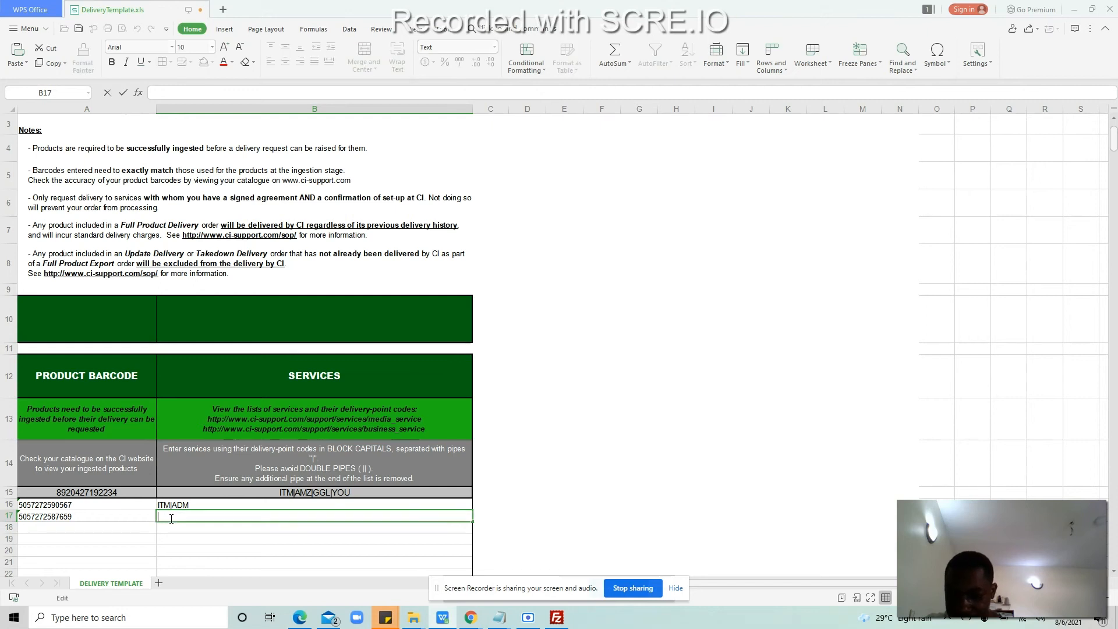
pyautogui.write('IT')
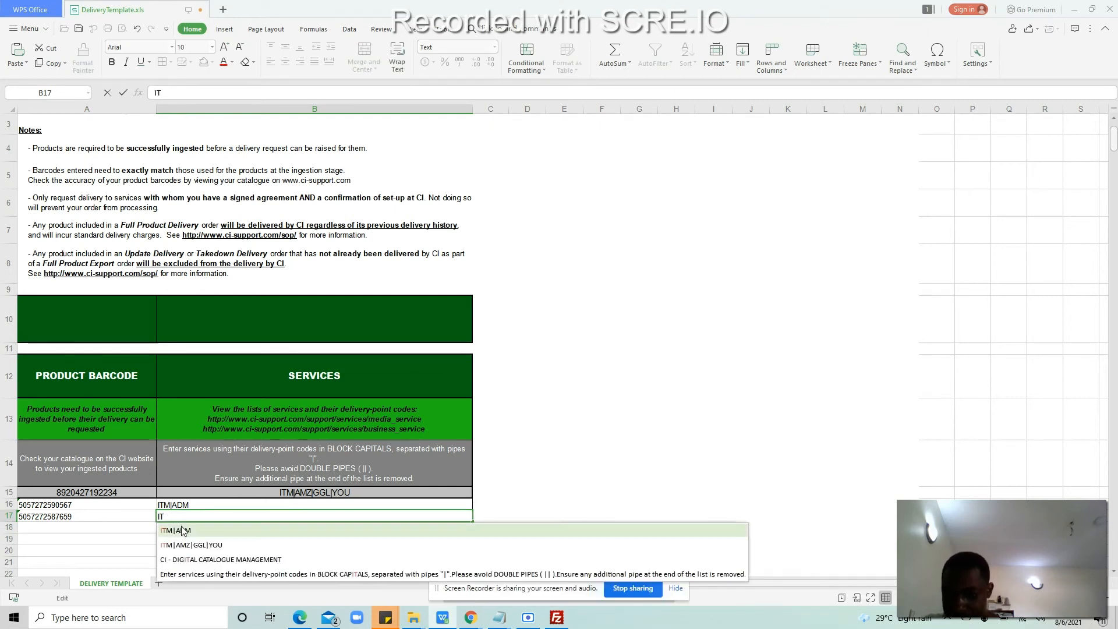
pyautogui.click(182, 529)
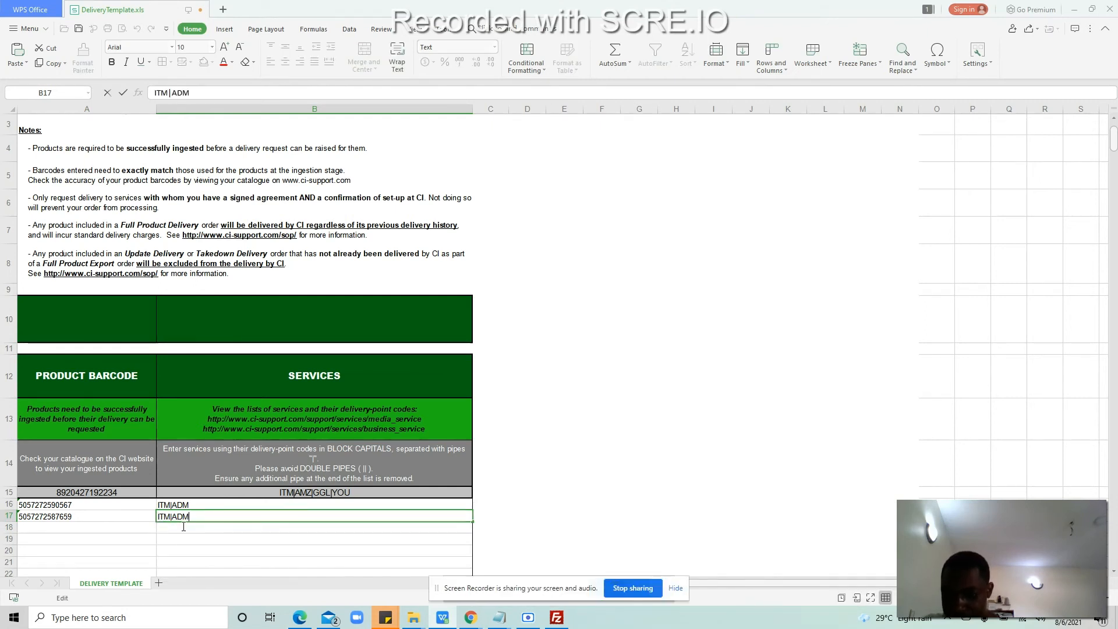
pyautogui.click(118, 527)
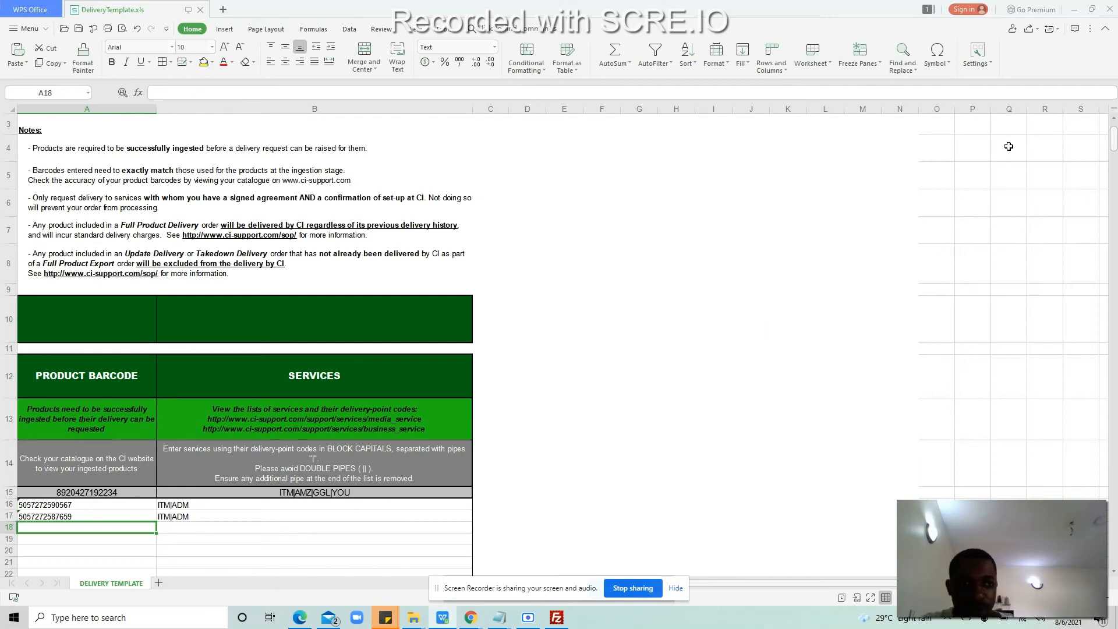
# Step: Minimize the spreadsheet and bring FileZilla's CI FTP transfer window forward
pyautogui.click(1080, 11)
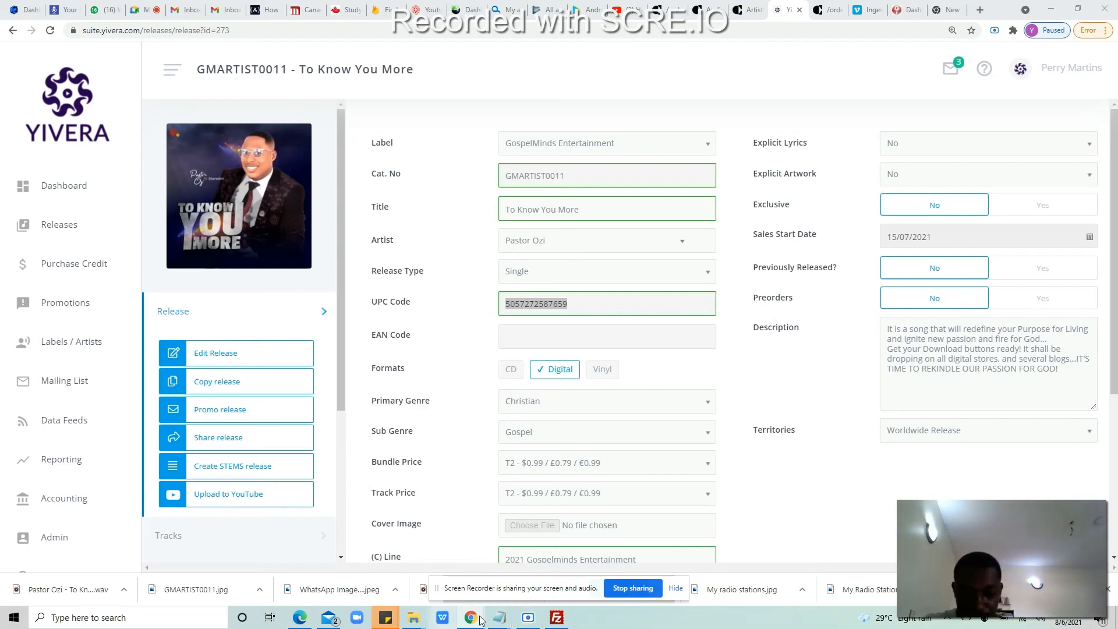
pyautogui.click(556, 617)
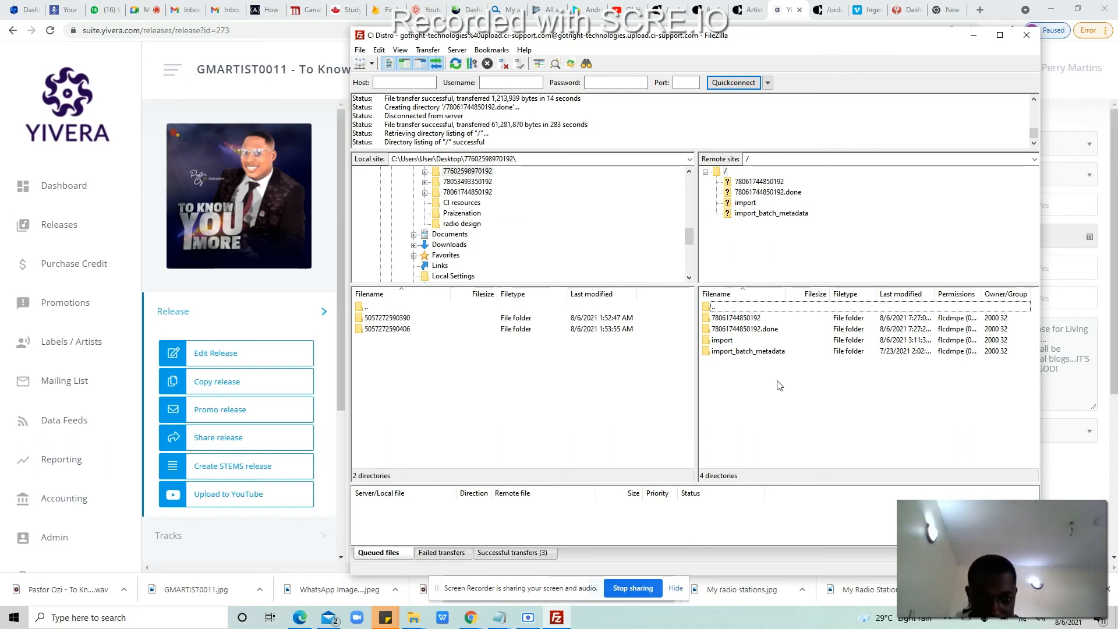
pyautogui.click(749, 319)
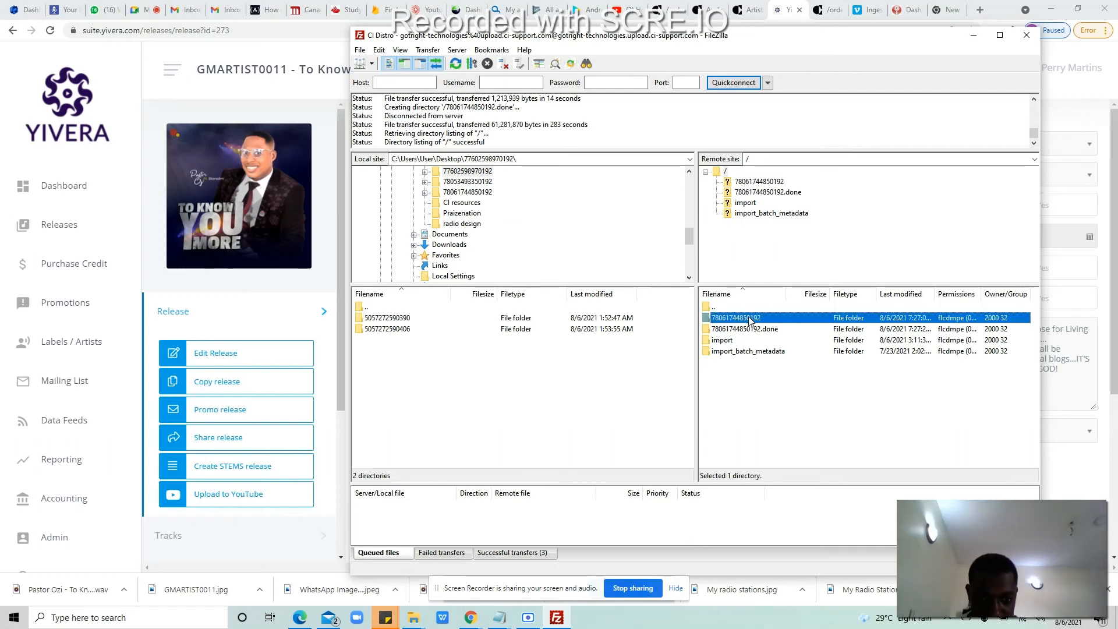
pyautogui.keyDown('shift'); pyautogui.click(754, 329); pyautogui.keyUp('shift')
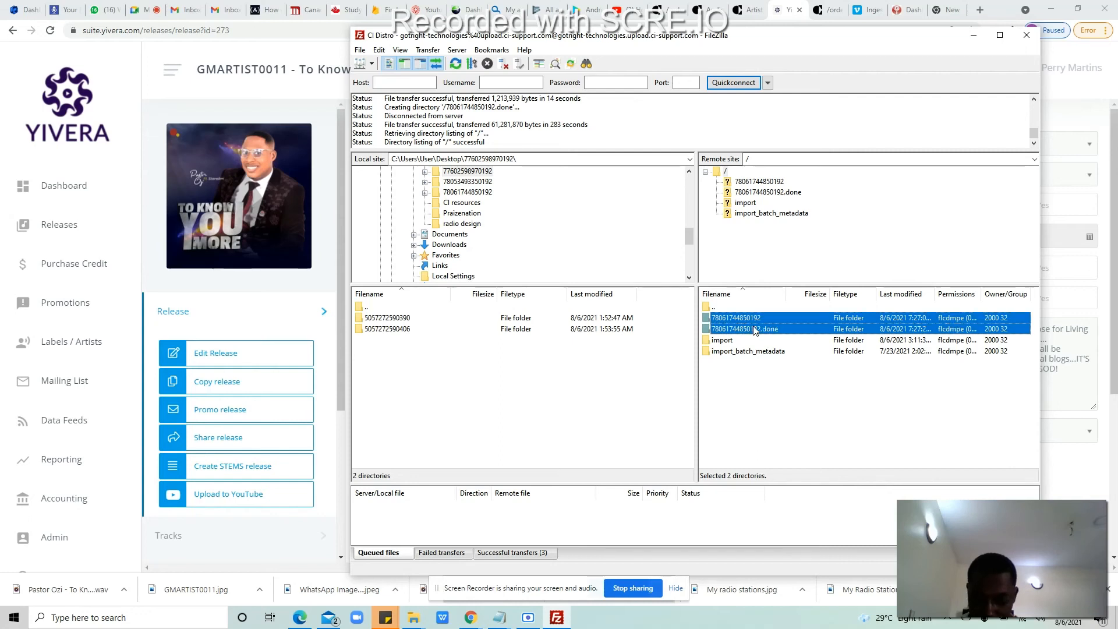
pyautogui.moveTo(747, 325); pyautogui.dragTo(731, 344)
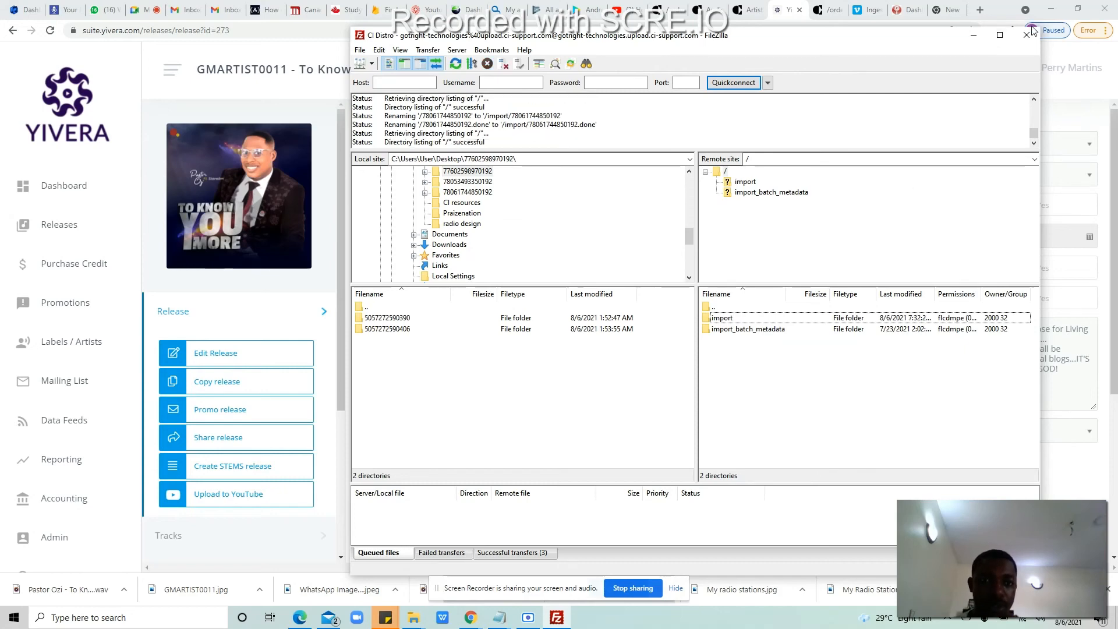
pyautogui.click(700, 8)
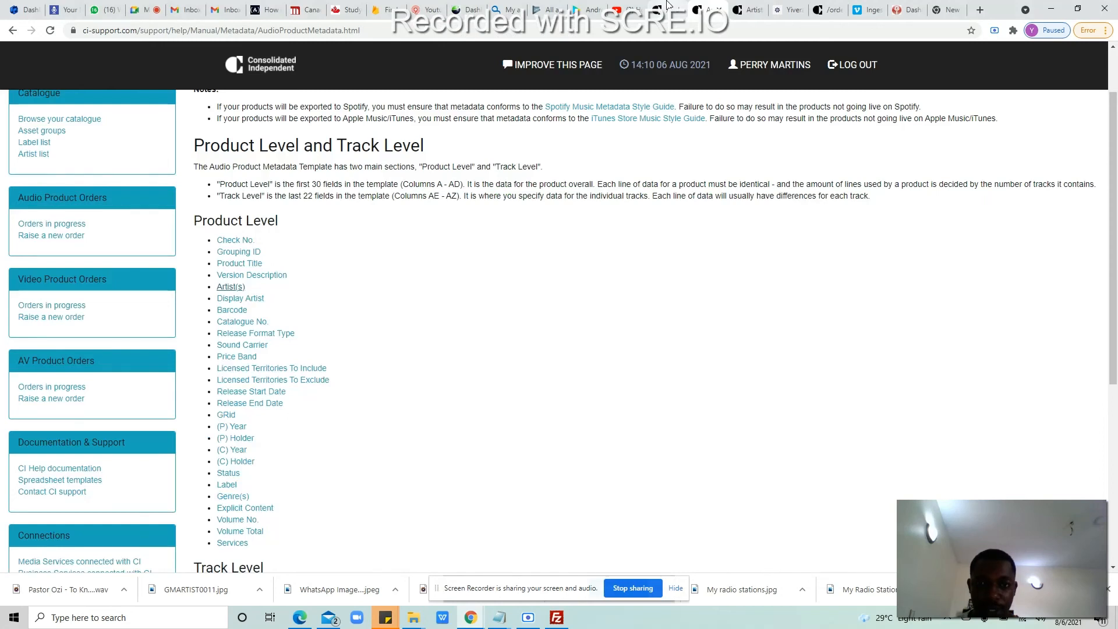
pyautogui.click(669, 8)
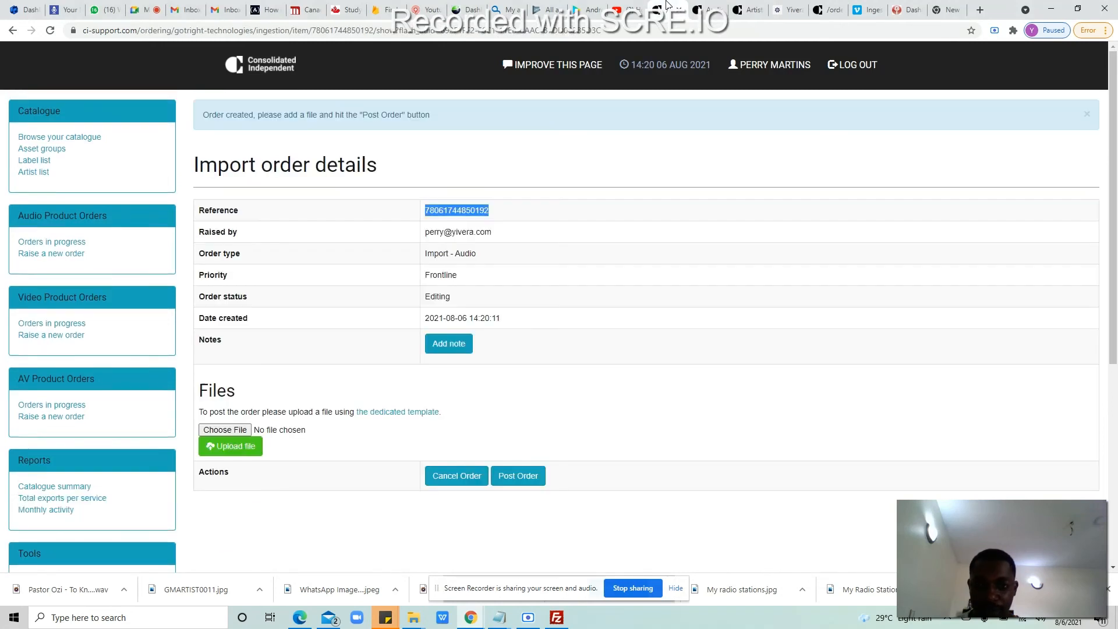
pyautogui.click(518, 476)
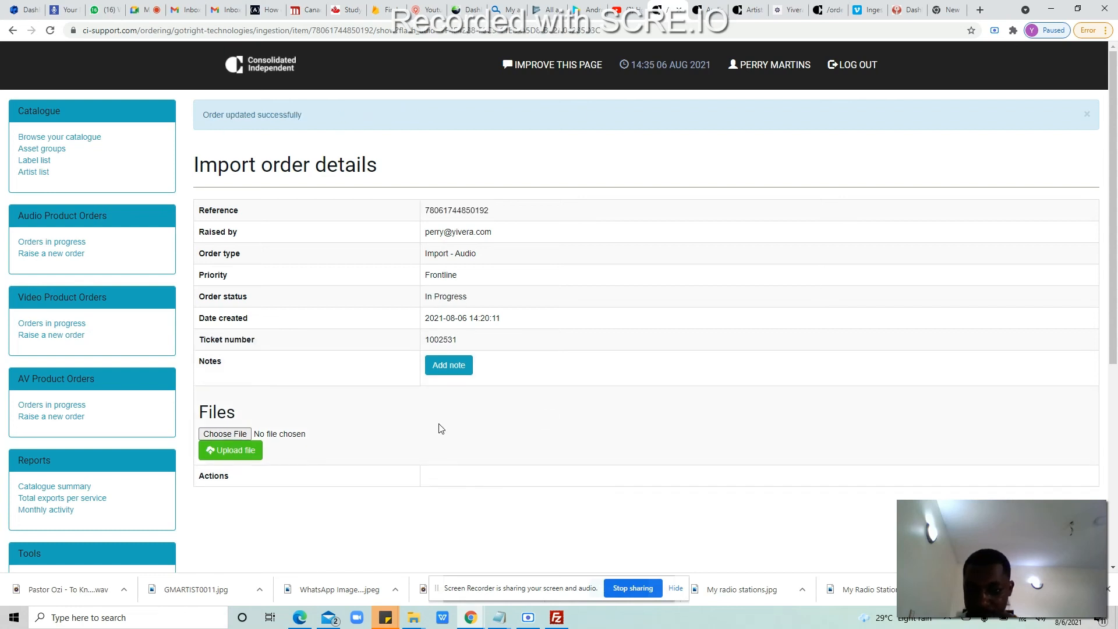
pyautogui.click(54, 244)
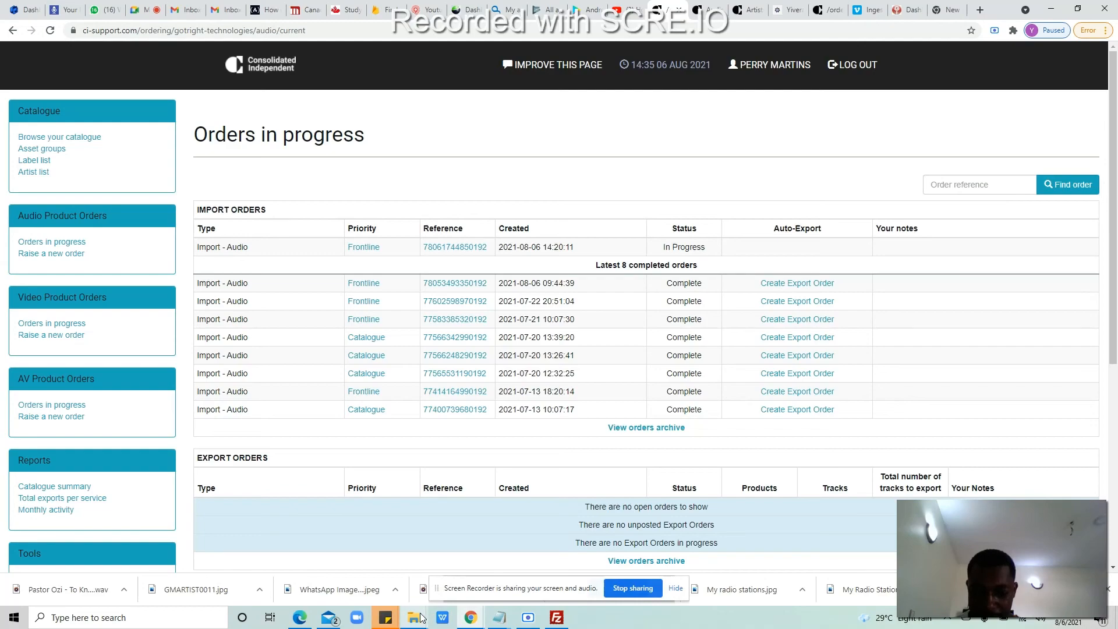
# Step: Close the leftover CI resources, numbered, Kcity and Downloads folder windows, then go to the new tab
pyautogui.moveTo(415, 618)
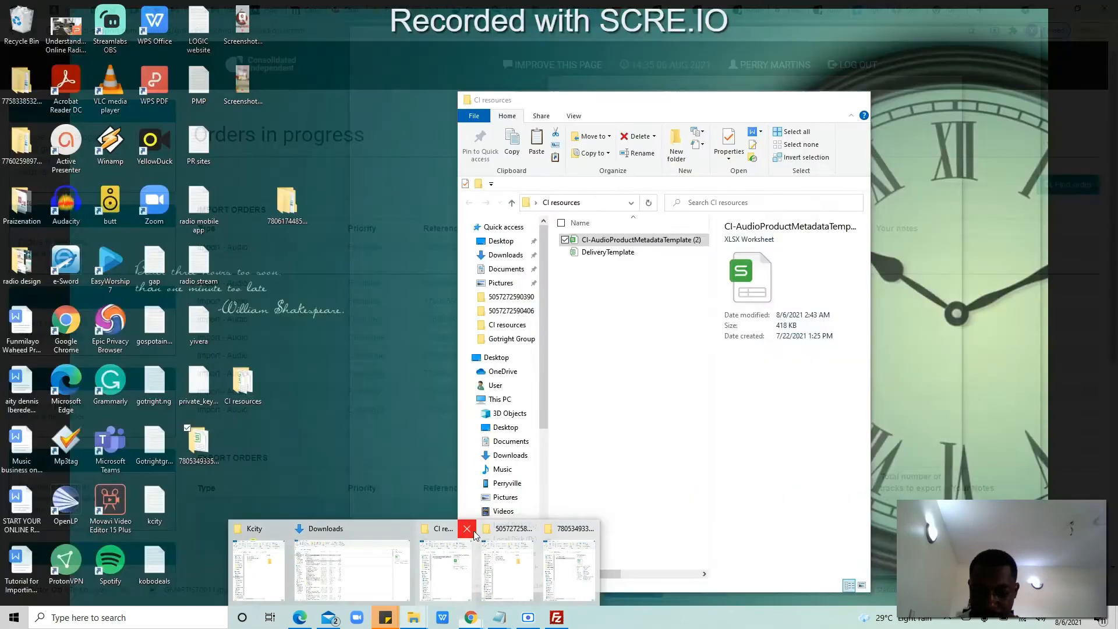
pyautogui.click(465, 528)
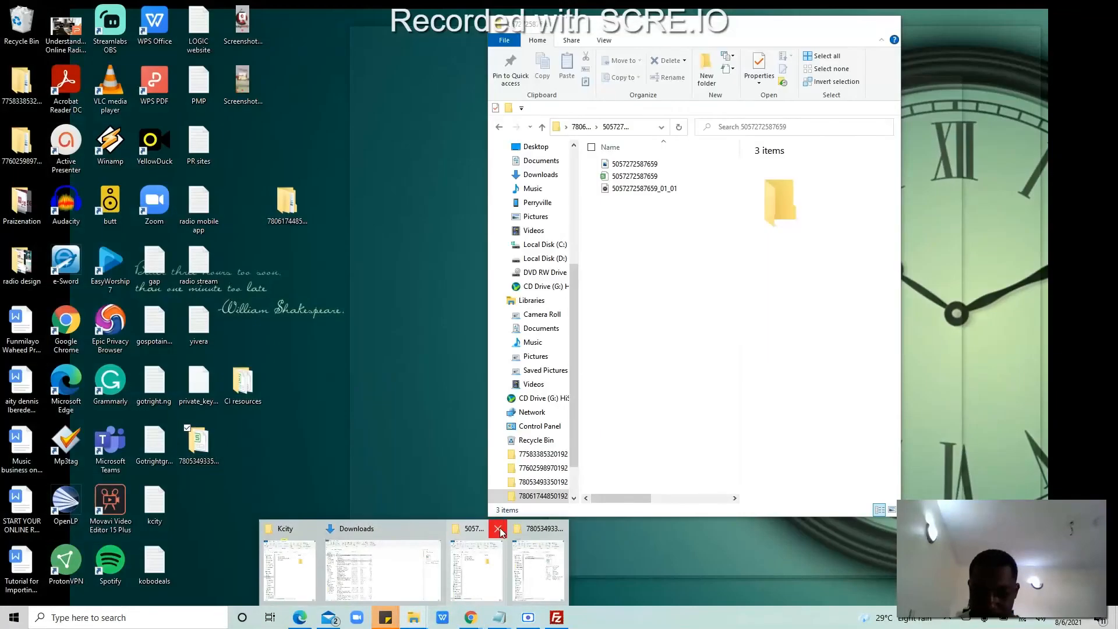
pyautogui.click(497, 528)
pyautogui.click(528, 530)
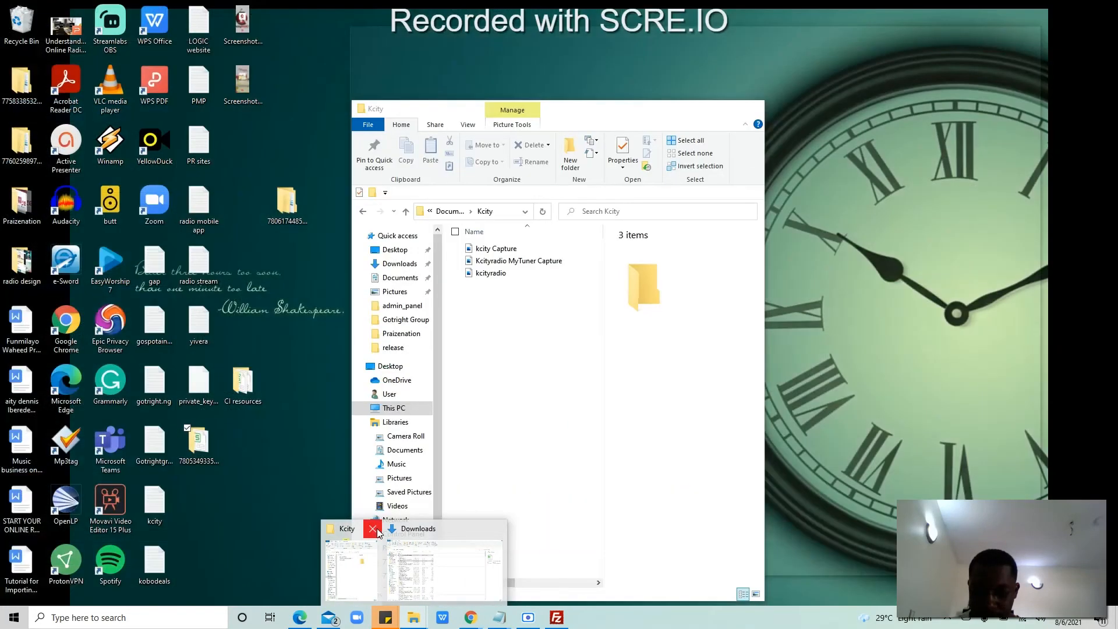
pyautogui.click(369, 529)
pyautogui.click(467, 528)
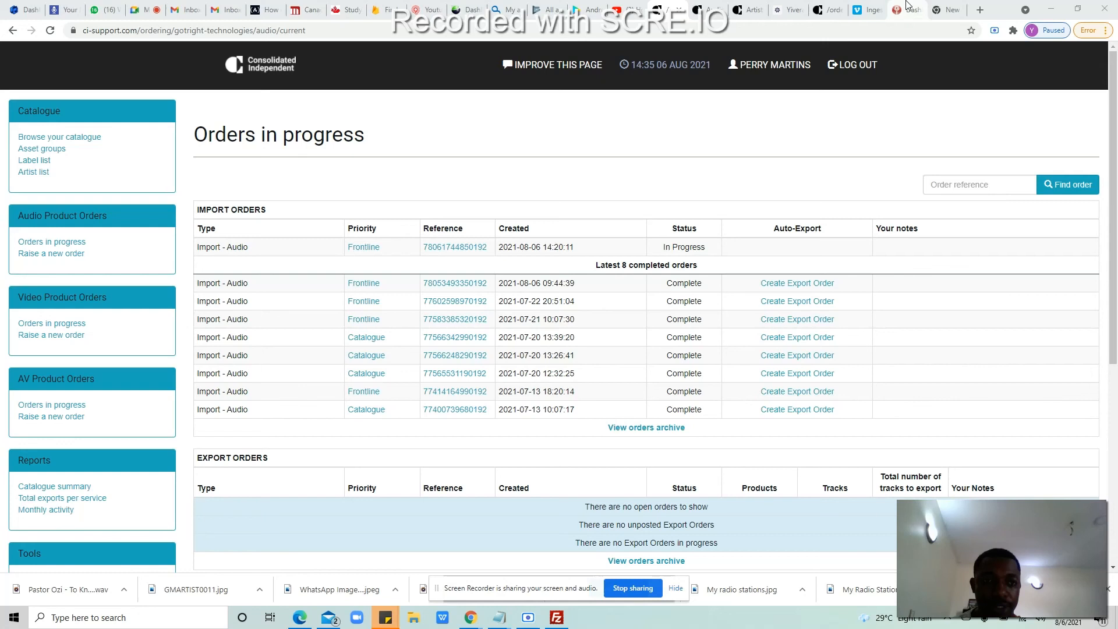
pyautogui.click(958, 6)
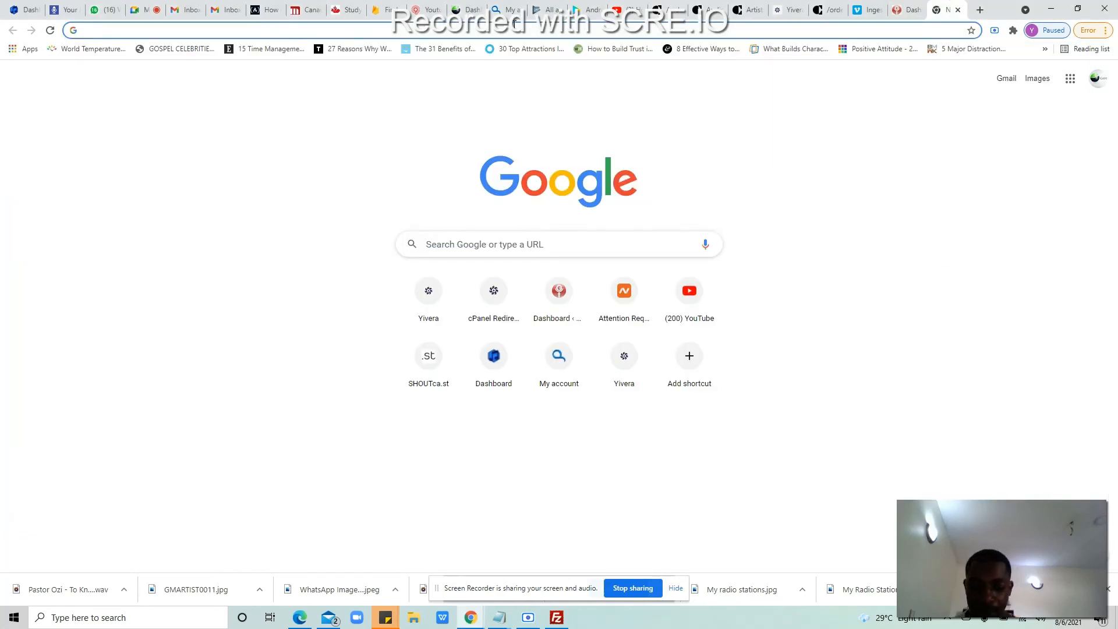
# Step: Launch ProtonVPN from the desktop and connect to a United States server
pyautogui.click(515, 24)
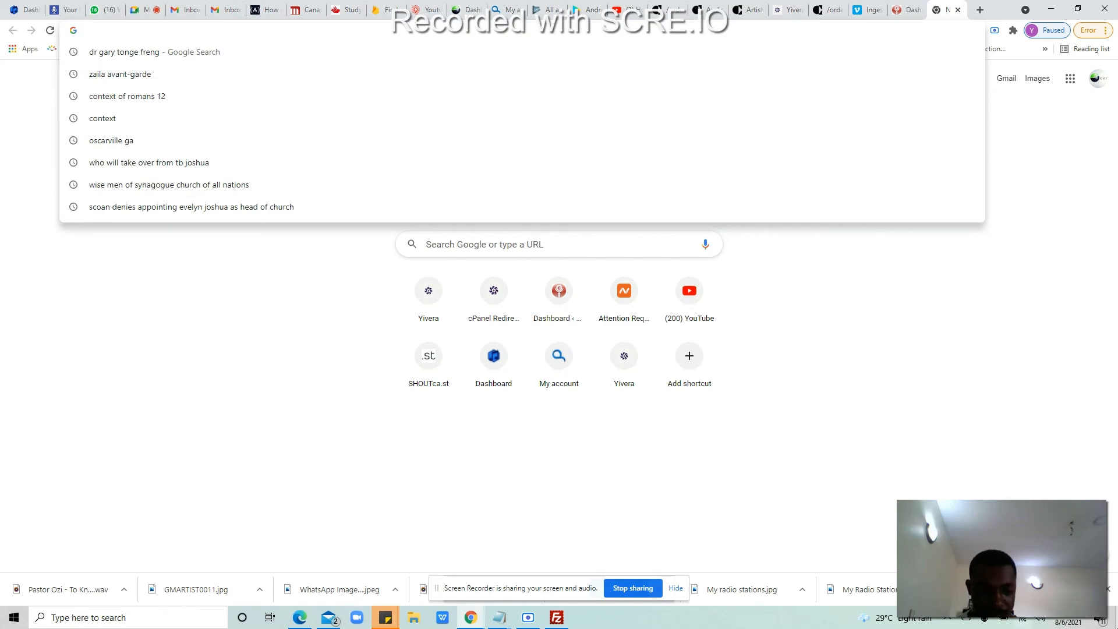
pyautogui.press('super+d')
pyautogui.click(494, 390)
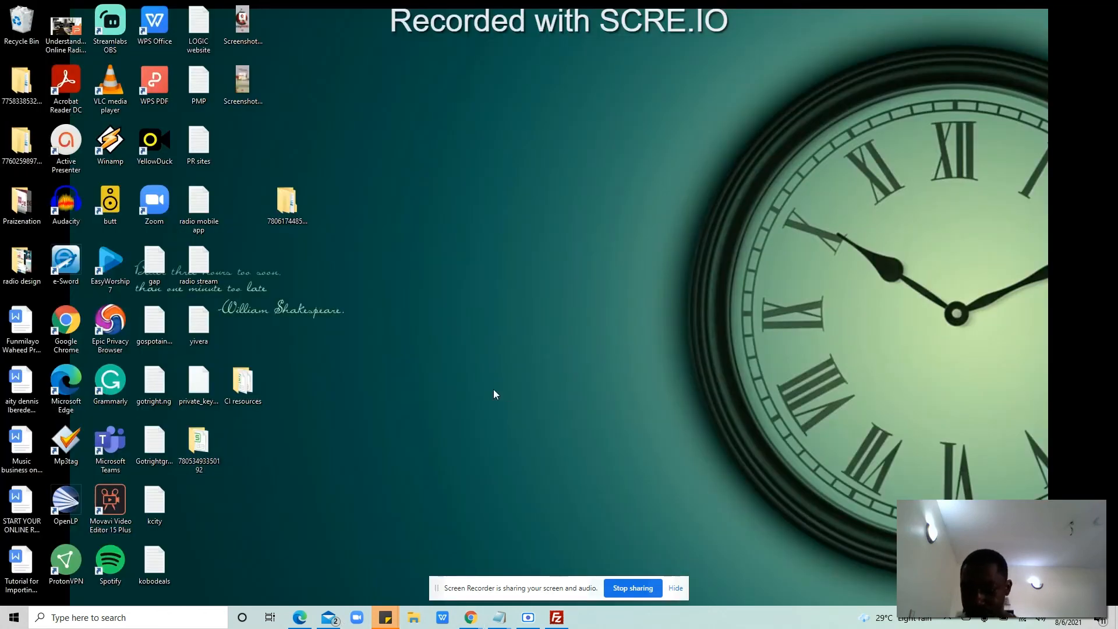
pyautogui.doubleClick(74, 569)
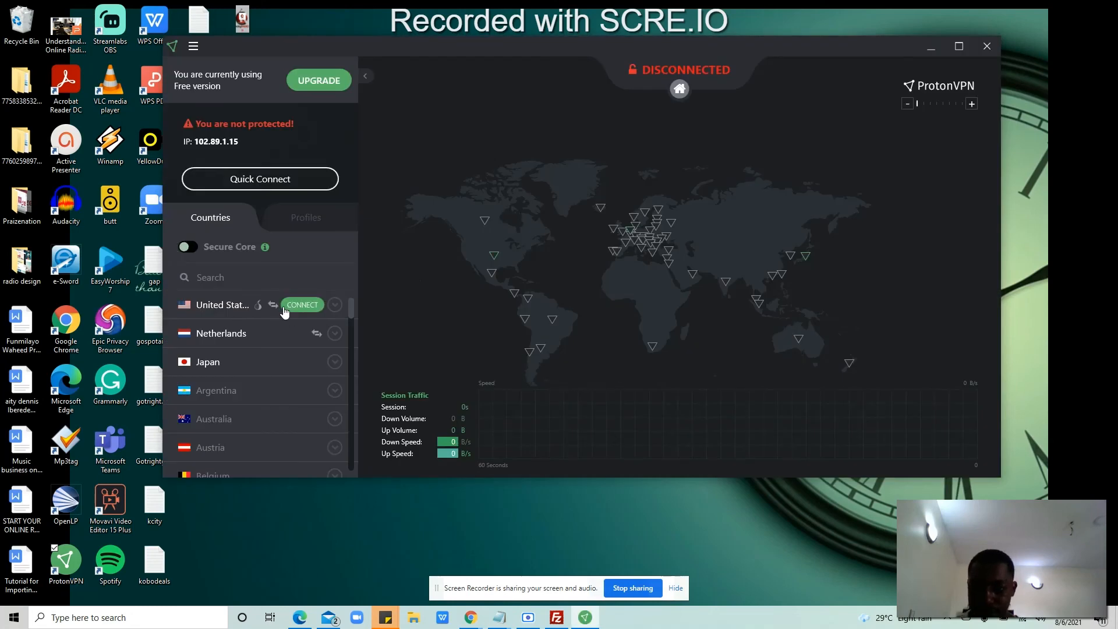
pyautogui.click(294, 305)
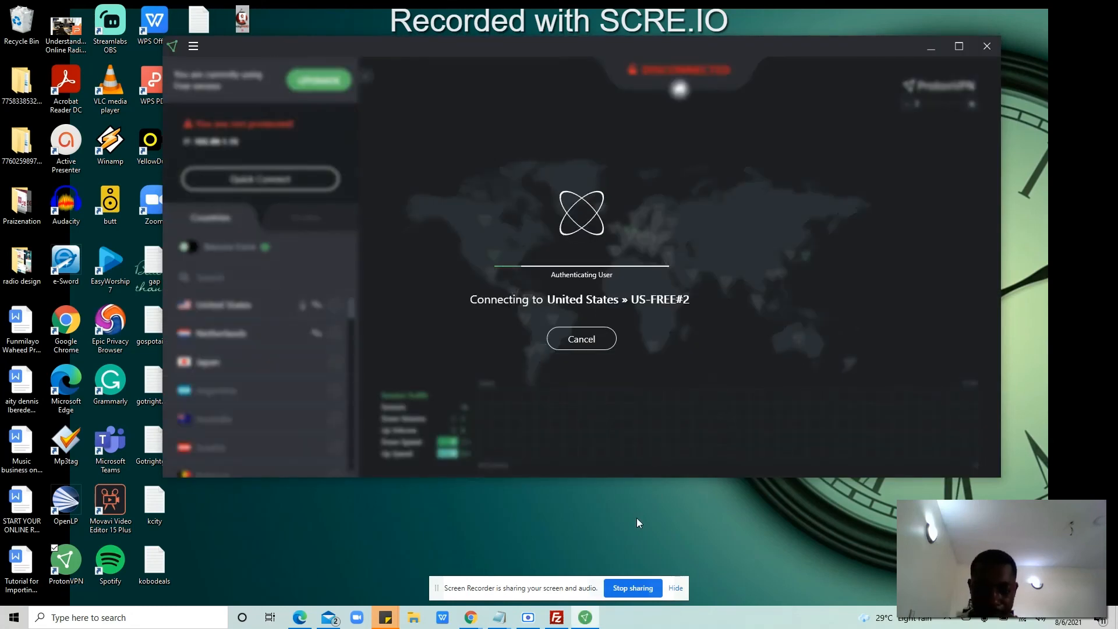
# Step: Confirm the VPN reaches US-FREE#2 and return to the browser's new tab address bar
pyautogui.moveTo(470, 617)
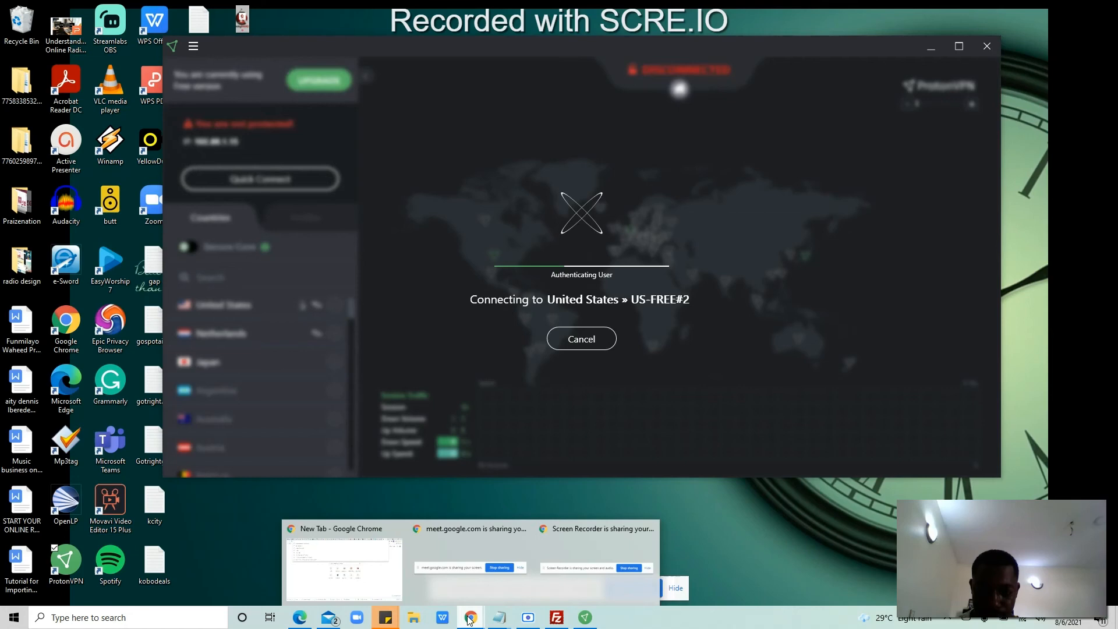
pyautogui.click(336, 564)
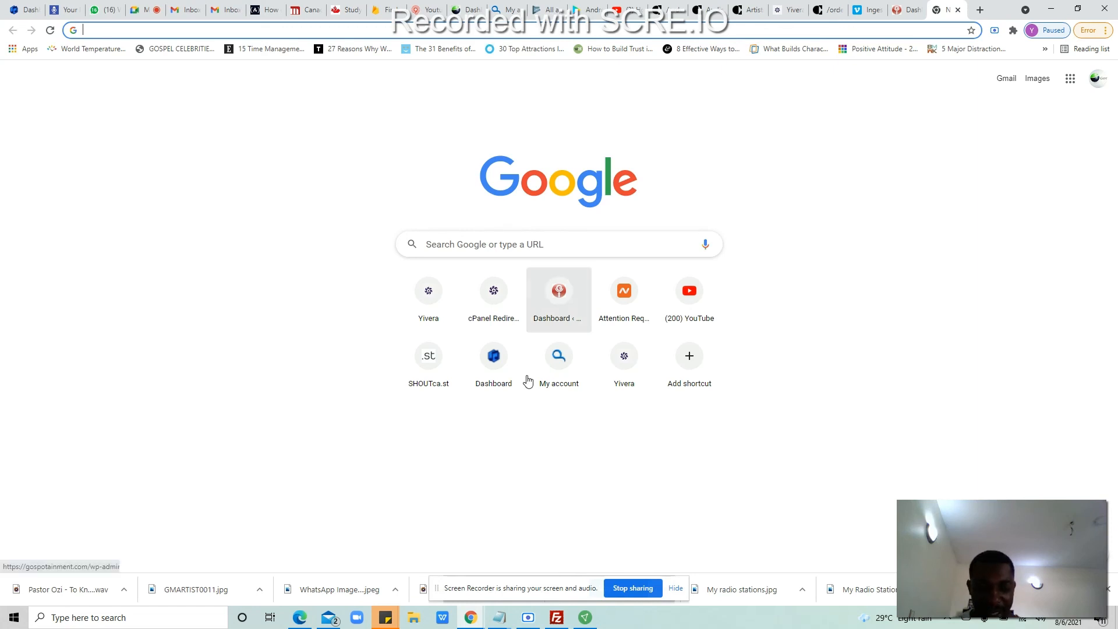
pyautogui.click(585, 617)
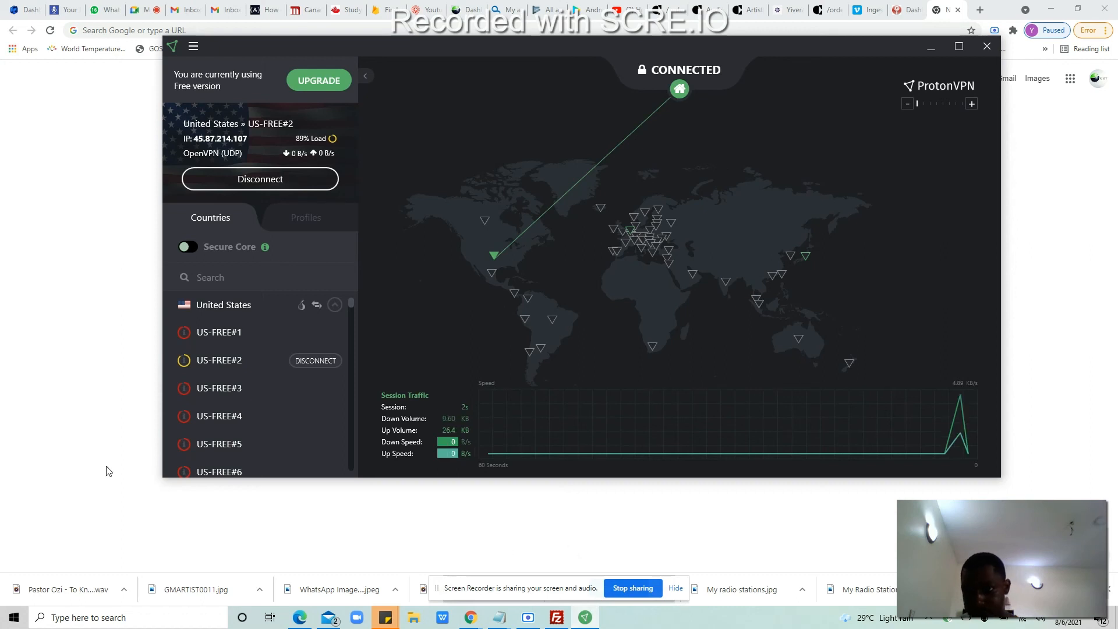
pyautogui.click(73, 443)
pyautogui.click(248, 32)
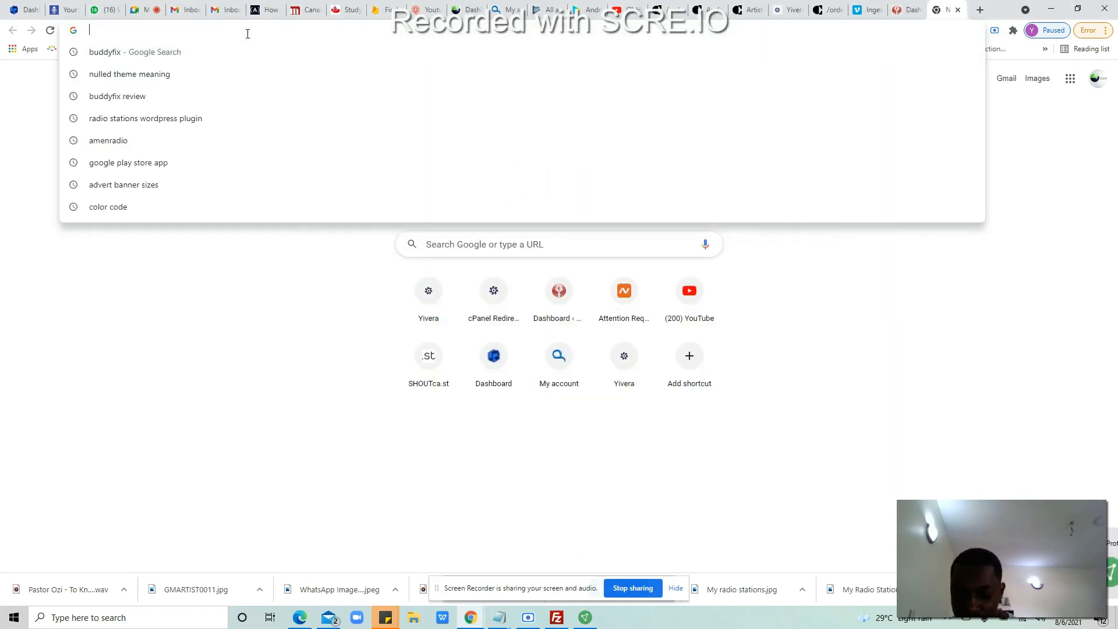
# Step: Open yivera.com/webmail and log in with the other saved mailbox's credentials
pyautogui.write('yive')
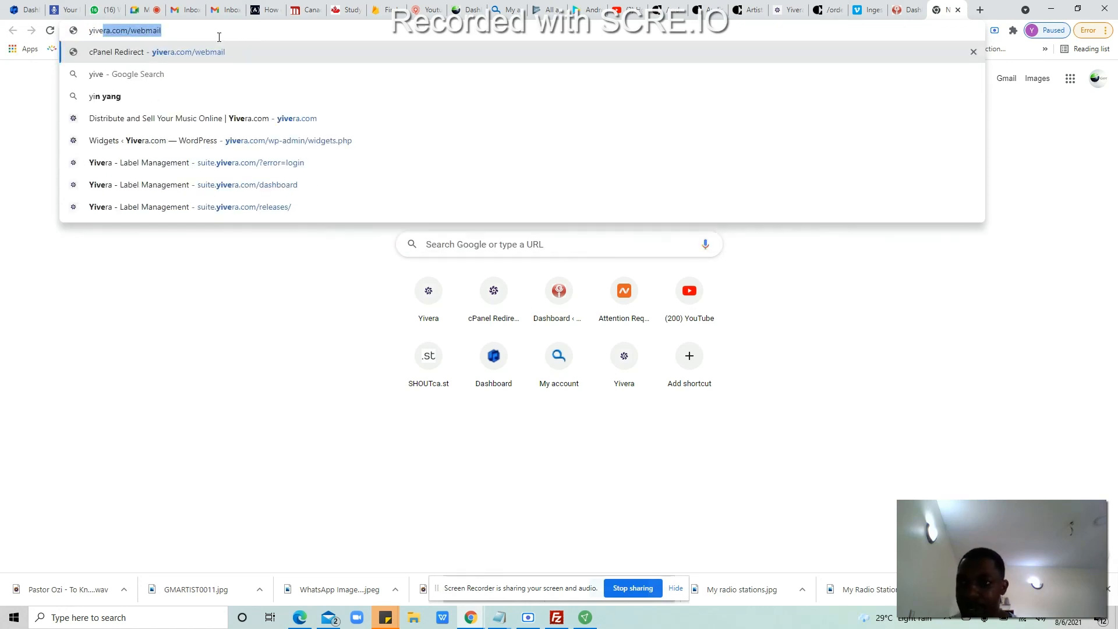
pyautogui.click(200, 51)
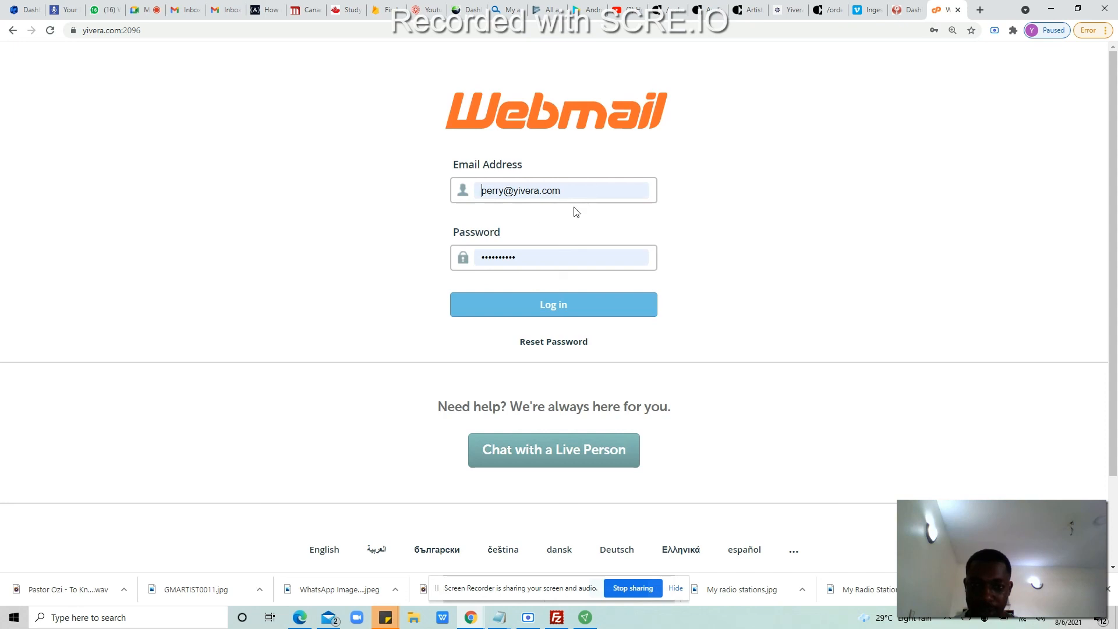
pyautogui.click(582, 195)
pyautogui.click(541, 258)
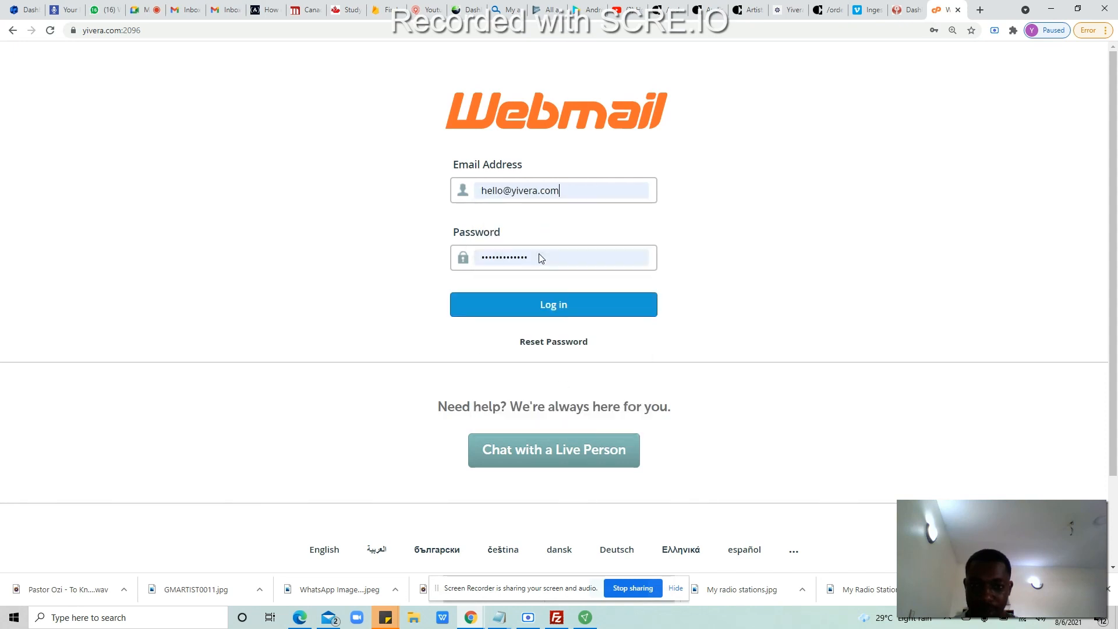
pyautogui.click(540, 314)
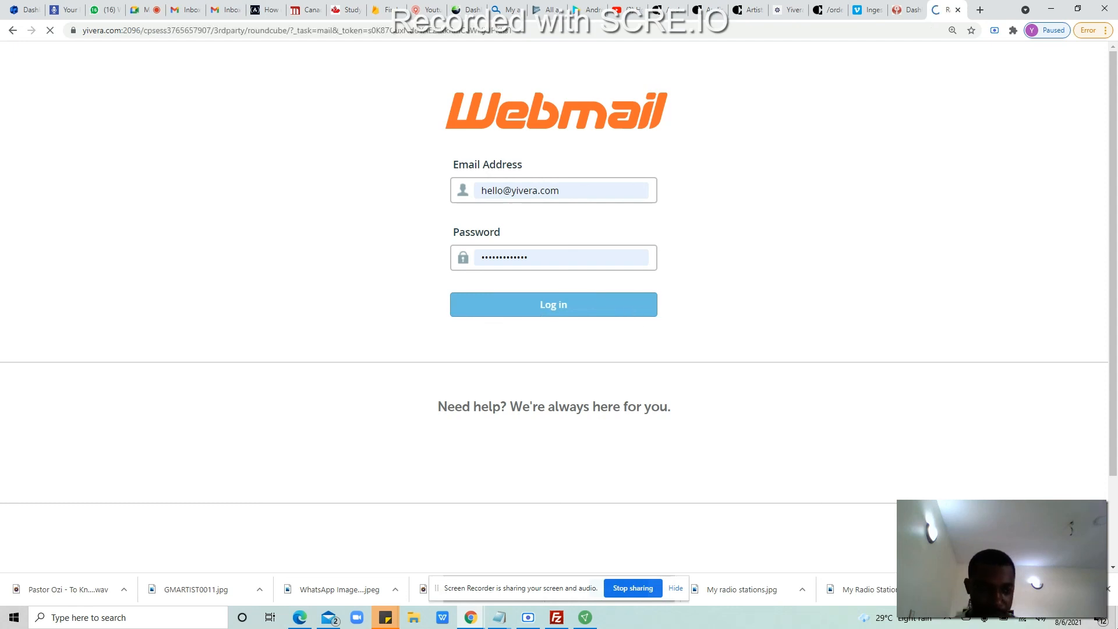
pyautogui.press('super+d')
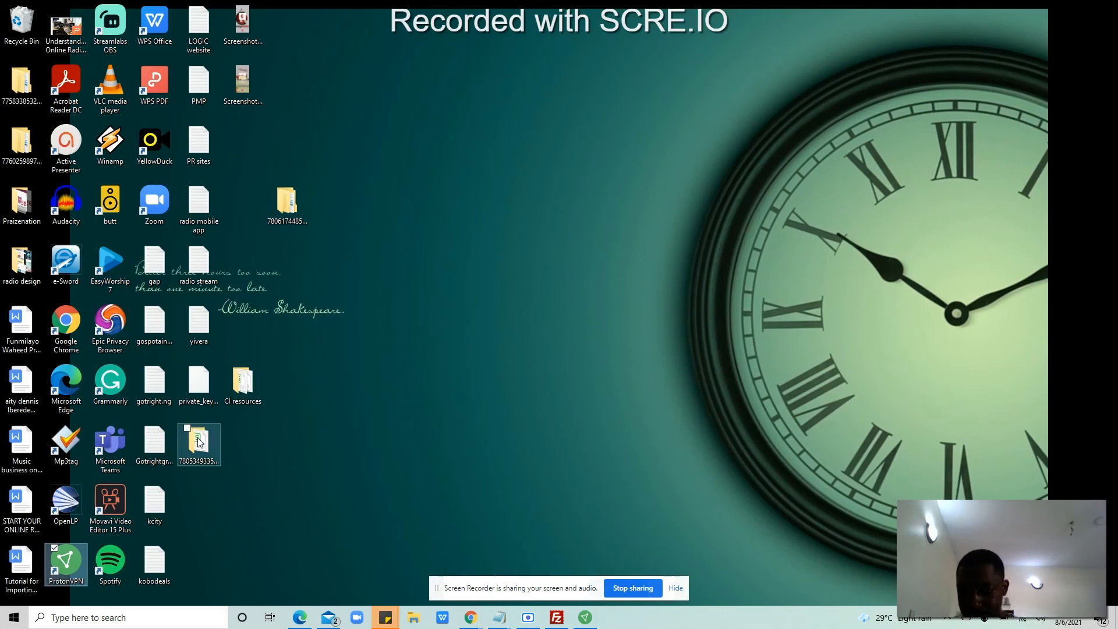
pyautogui.click(200, 446)
pyautogui.doubleClick(201, 446)
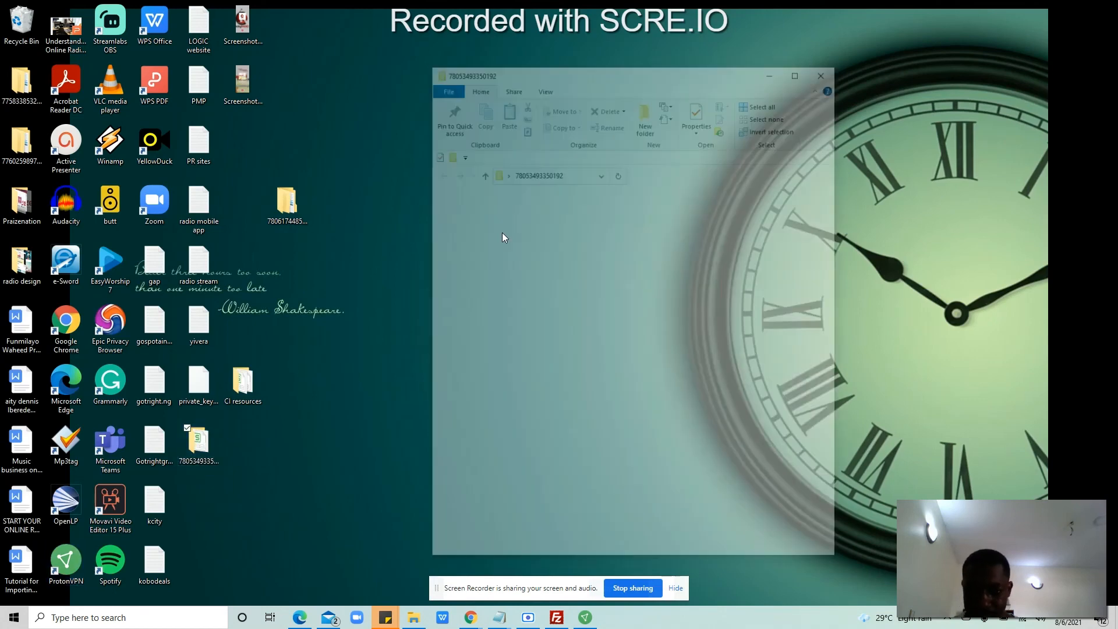
pyautogui.click(587, 225)
pyautogui.doubleClick(586, 224)
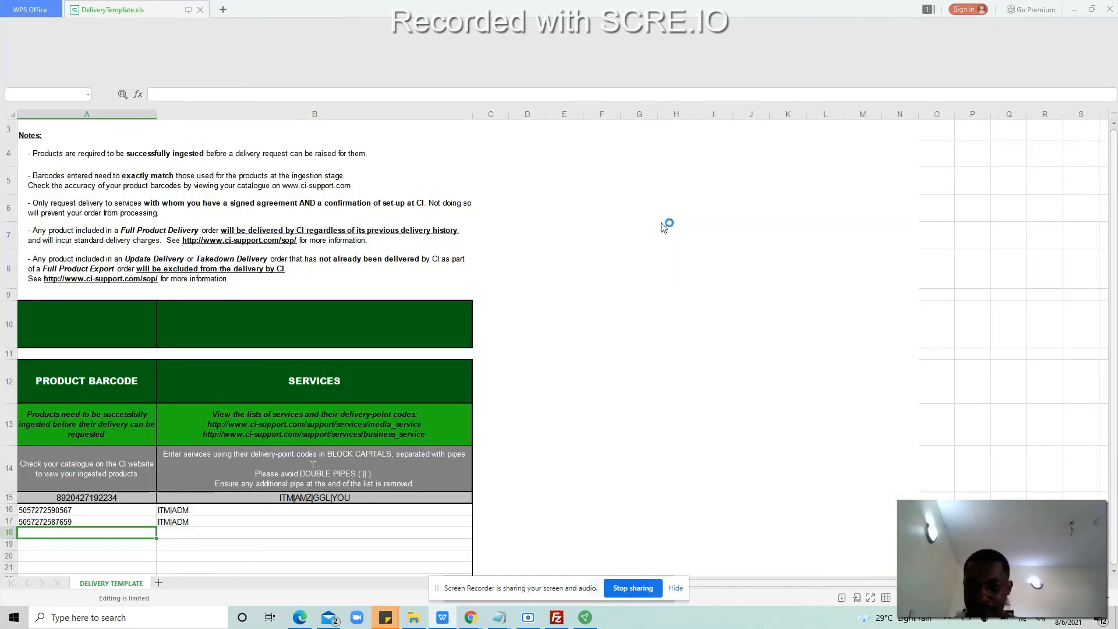
pyautogui.click(1108, 9)
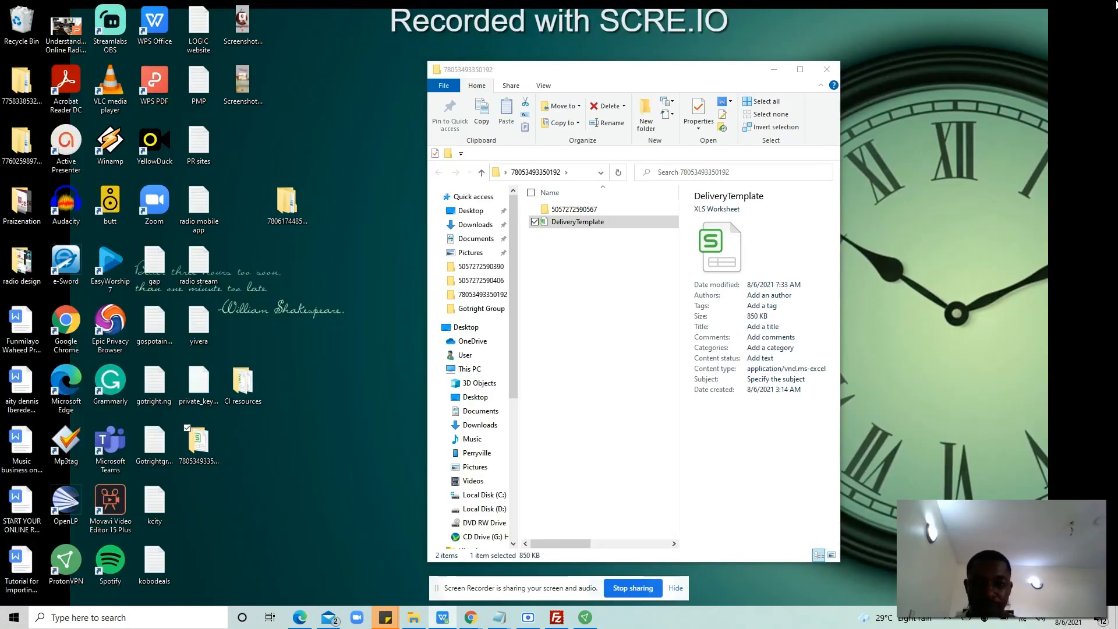
# Step: Rename DeliveryTemplate to 'State51 Delivery 2'
pyautogui.rightClick(612, 228)
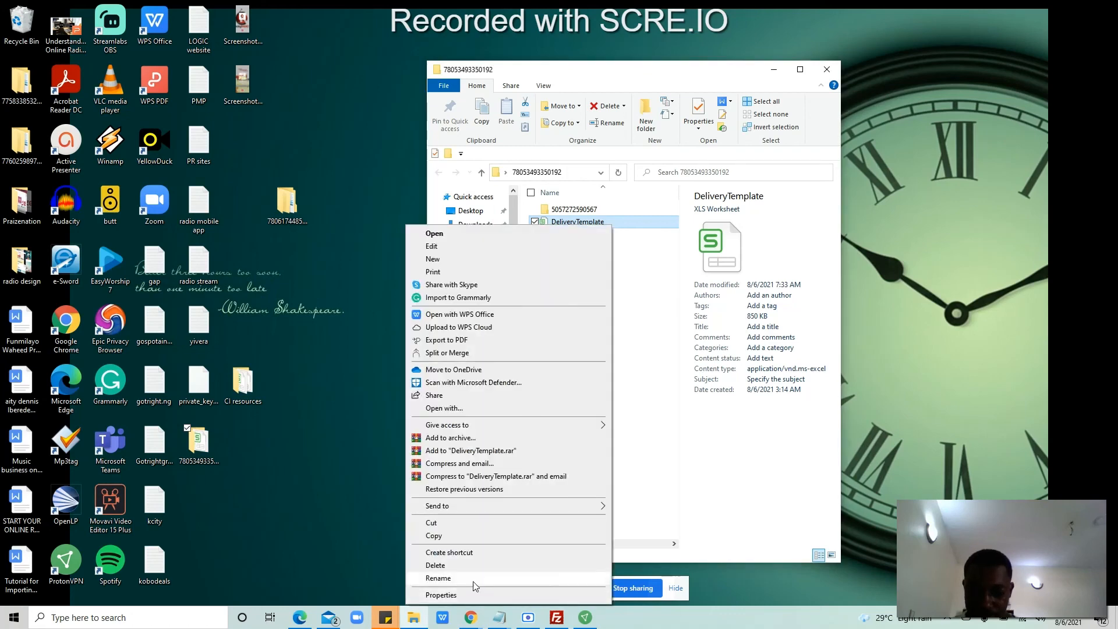
pyautogui.click(474, 579)
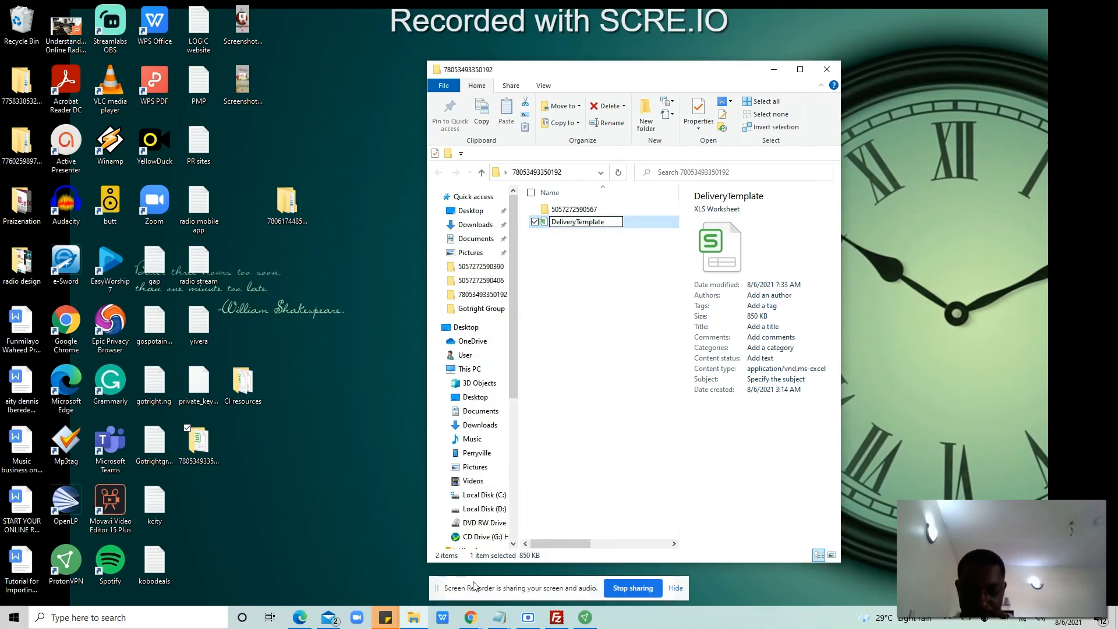
pyautogui.press('BackSpace')
pyautogui.press('BackSpace')
pyautogui.press('BackSpace')
pyautogui.press('BackSpace')
pyautogui.press('BackSpace')
pyautogui.press('BackSpace')
pyautogui.press('BackSpace')
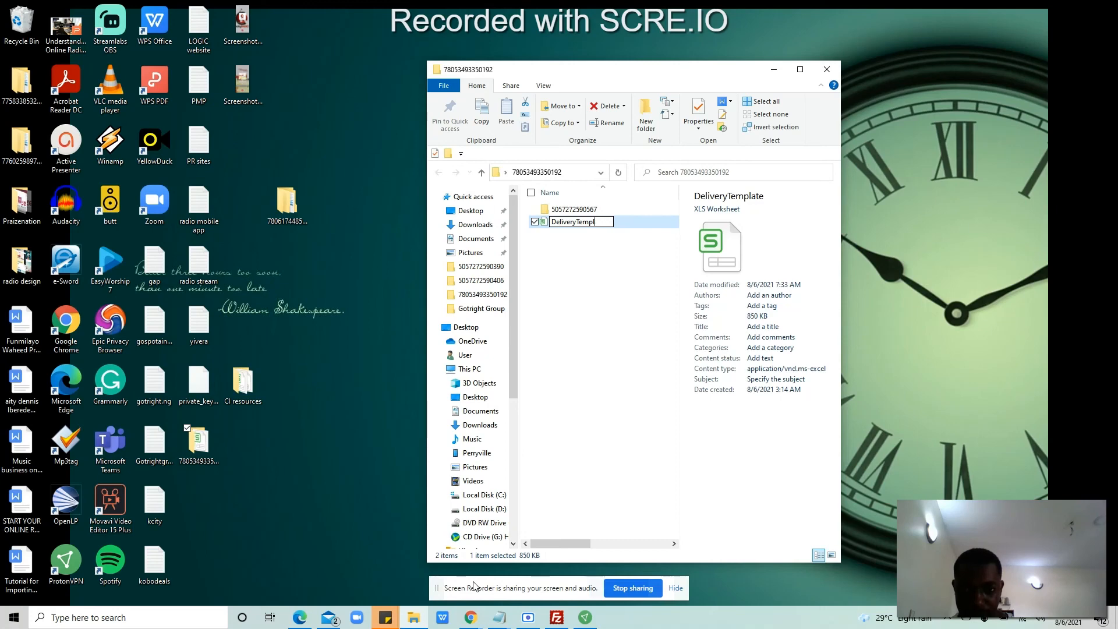
pyautogui.press('BackSpace')
pyautogui.write('2')
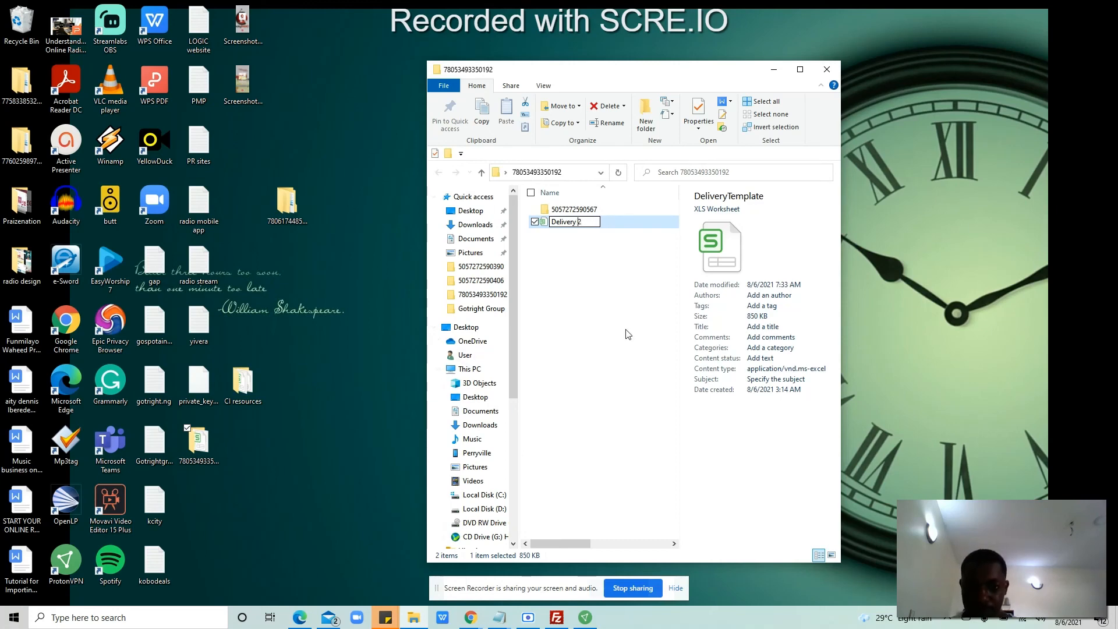
pyautogui.press('Home')
pyautogui.write('State ')
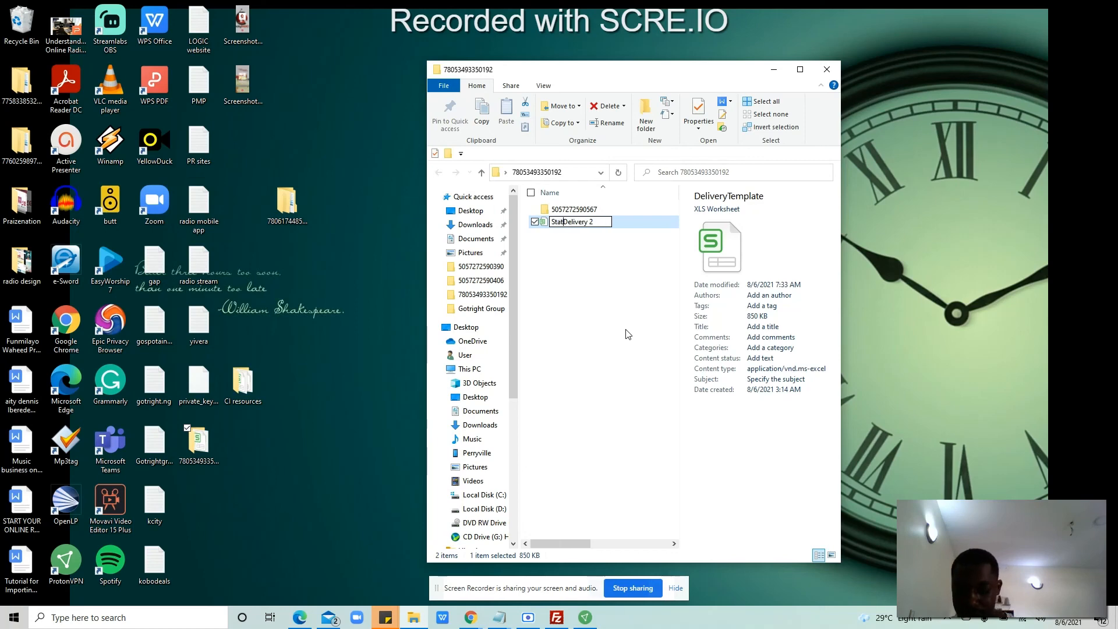
pyautogui.write('51')
pyautogui.click(602, 313)
# Step: Move State51 Delivery 2 onto the desktop, close the folder, and bring up Roundcube
pyautogui.click(614, 229)
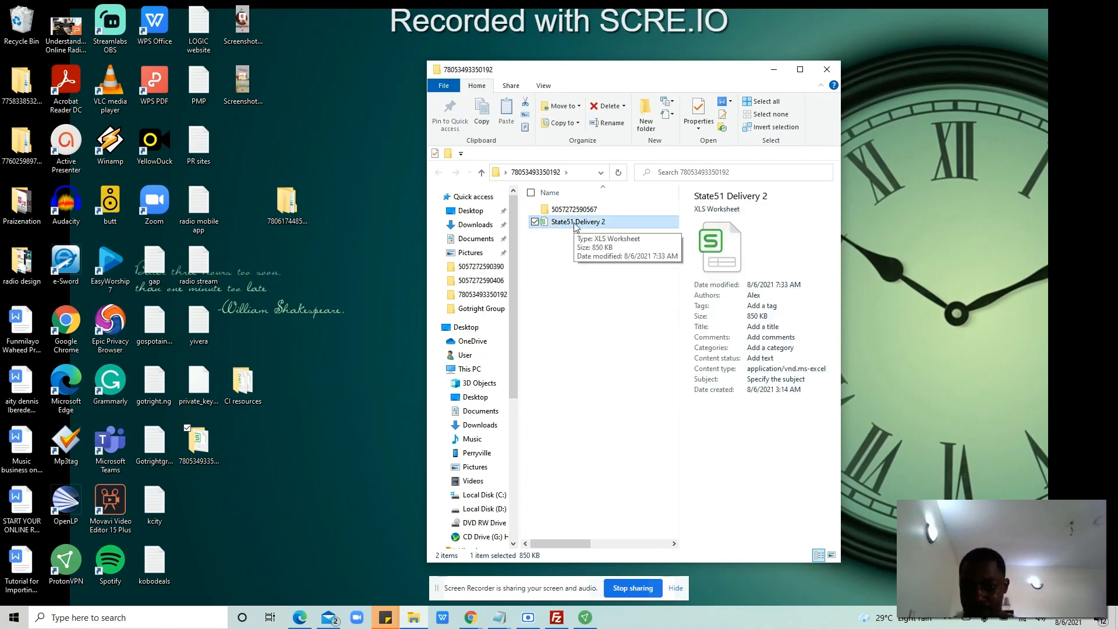
pyautogui.click(565, 284)
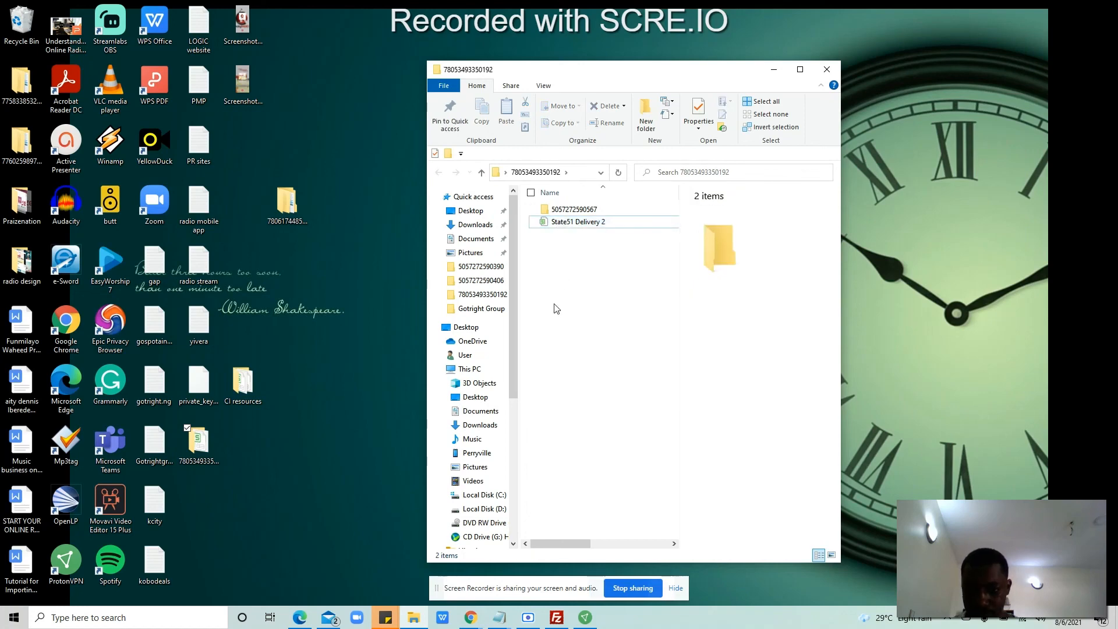
pyautogui.moveTo(557, 222); pyautogui.dragTo(250, 418)
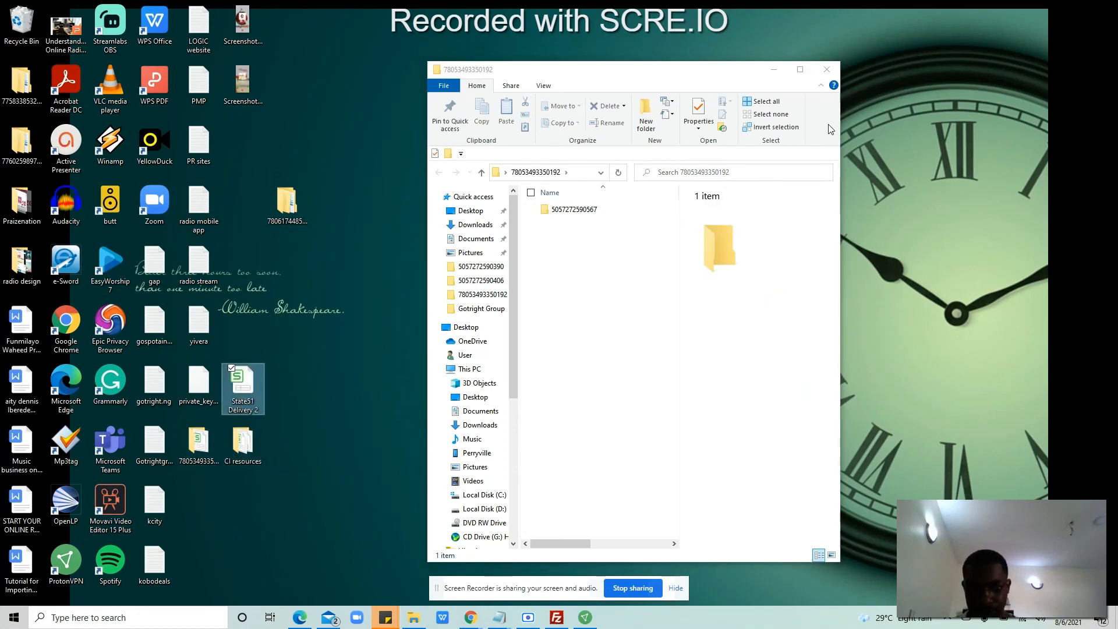
pyautogui.click(832, 70)
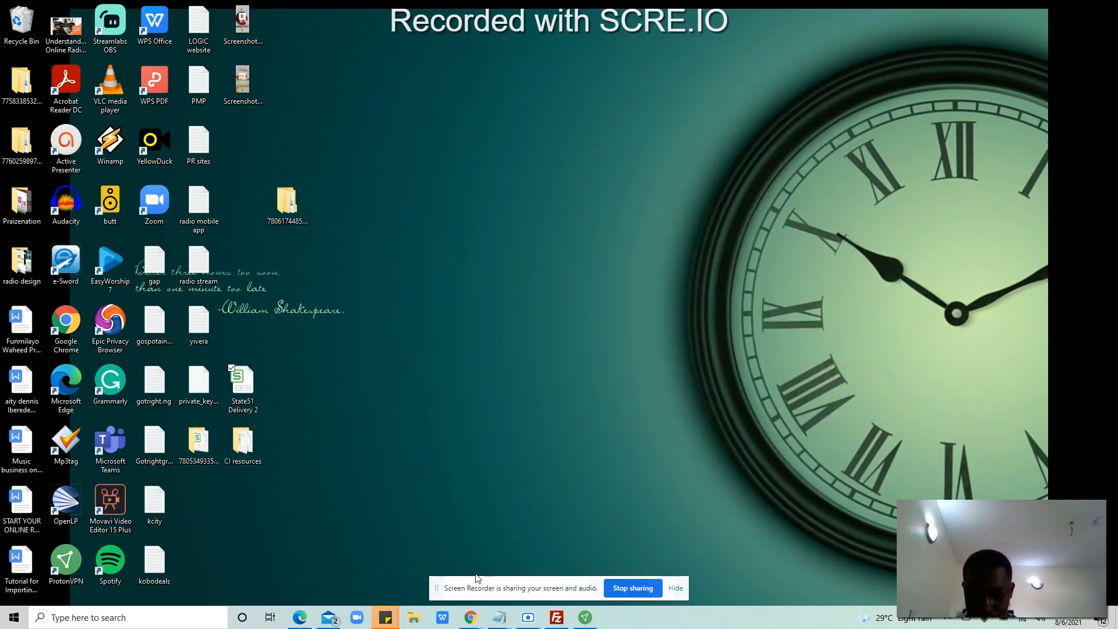
pyautogui.moveTo(472, 622)
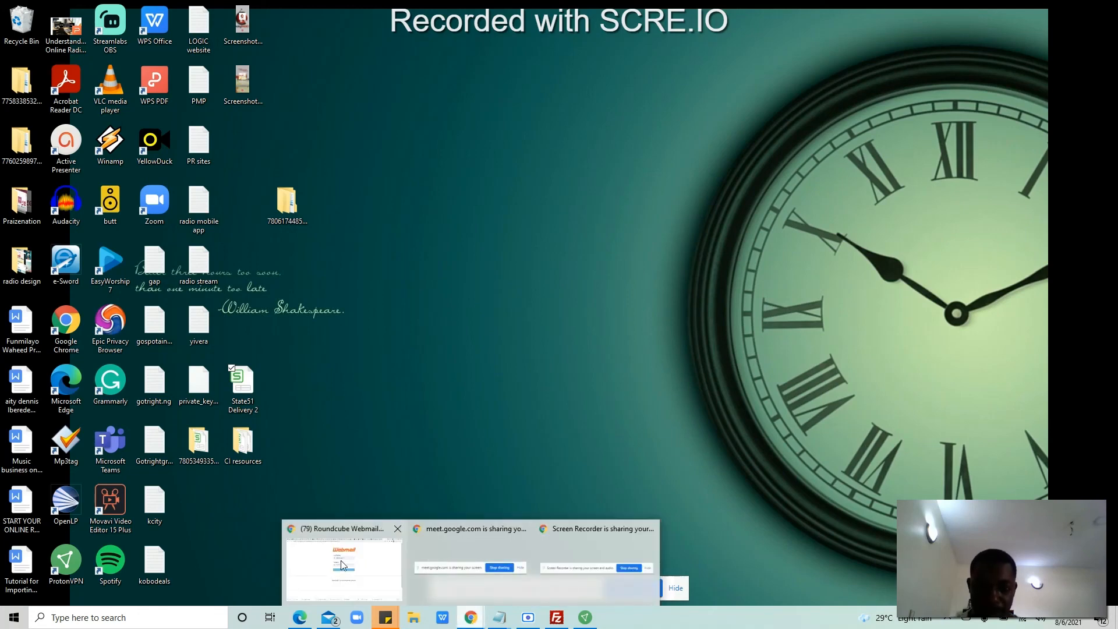
pyautogui.click(341, 560)
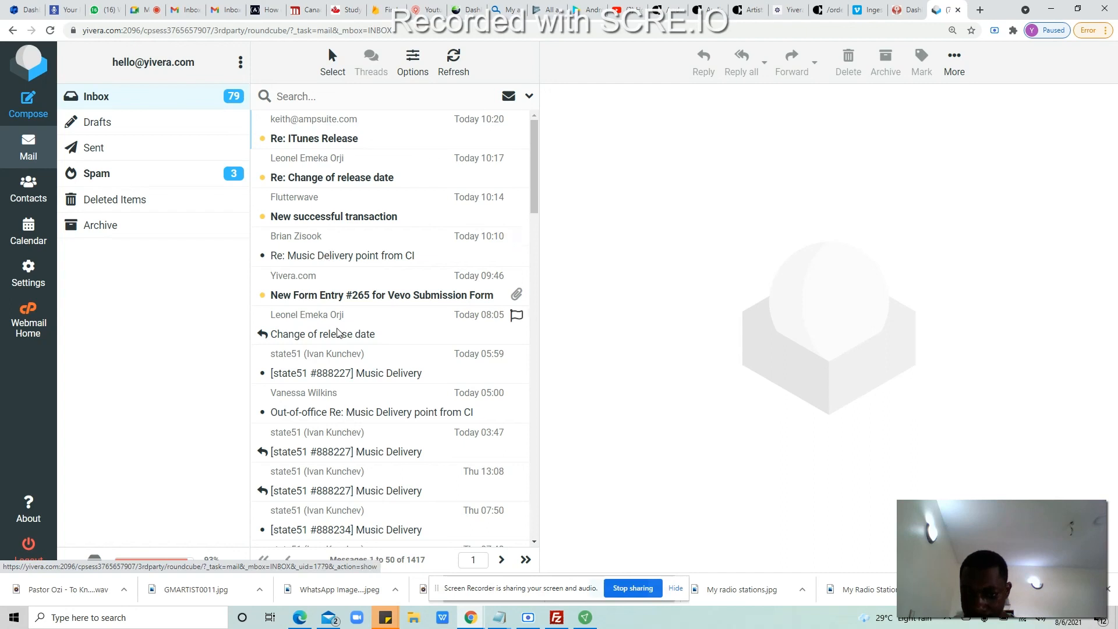
# Step: Check the sender of the state51 Music Delivery message, then start a new email
pyautogui.click(351, 372)
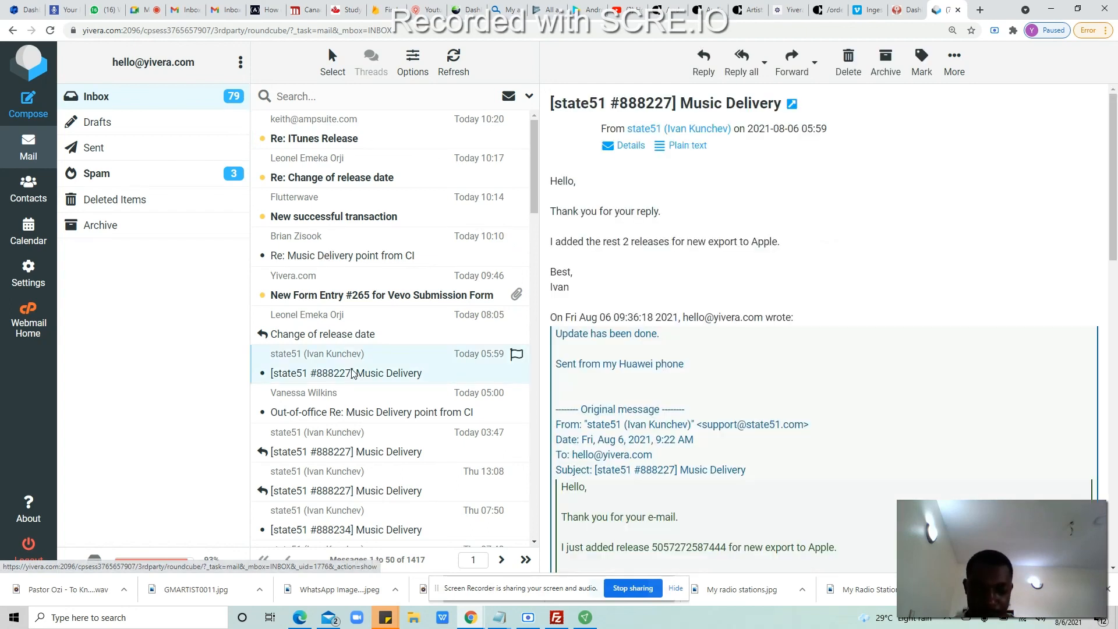
pyautogui.click(687, 129)
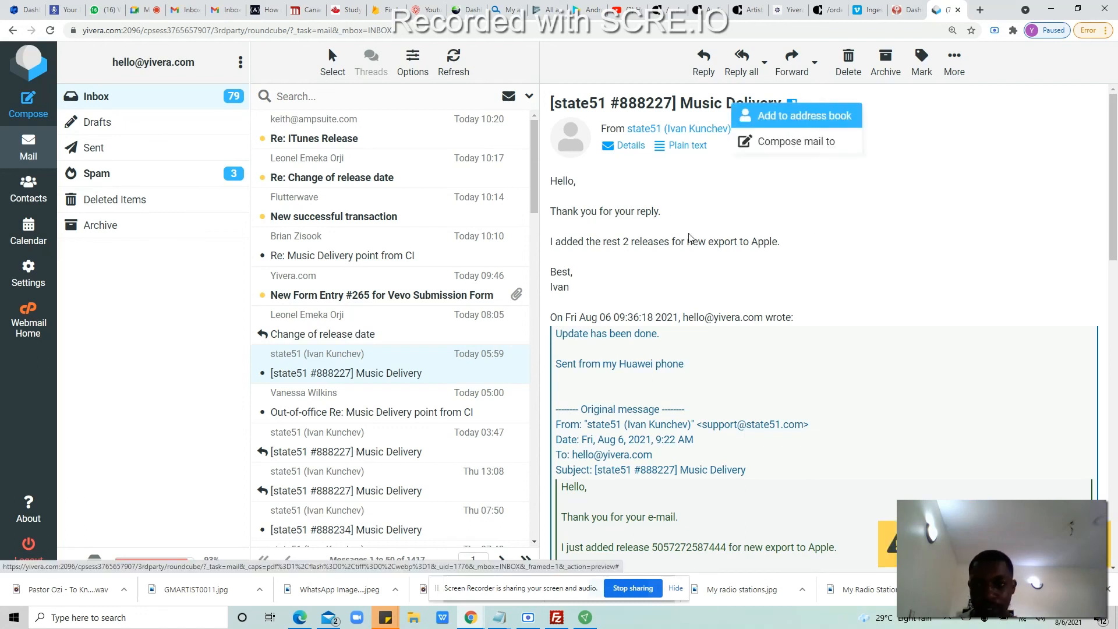
pyautogui.click(31, 113)
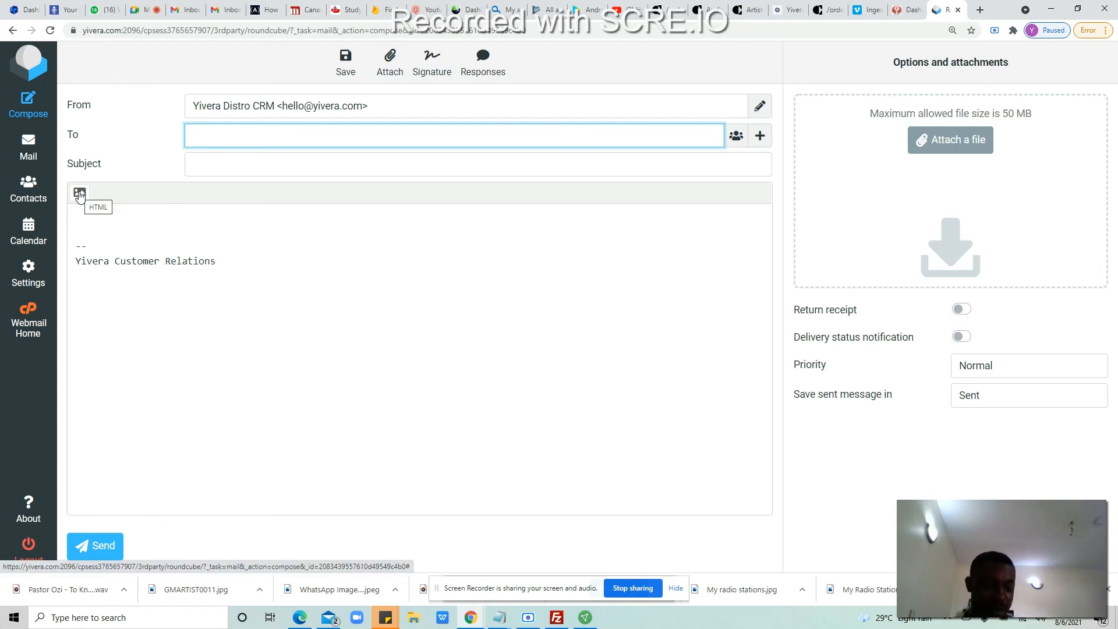
# Step: Switch the editor to HTML and address the message to state51 support
pyautogui.click(79, 194)
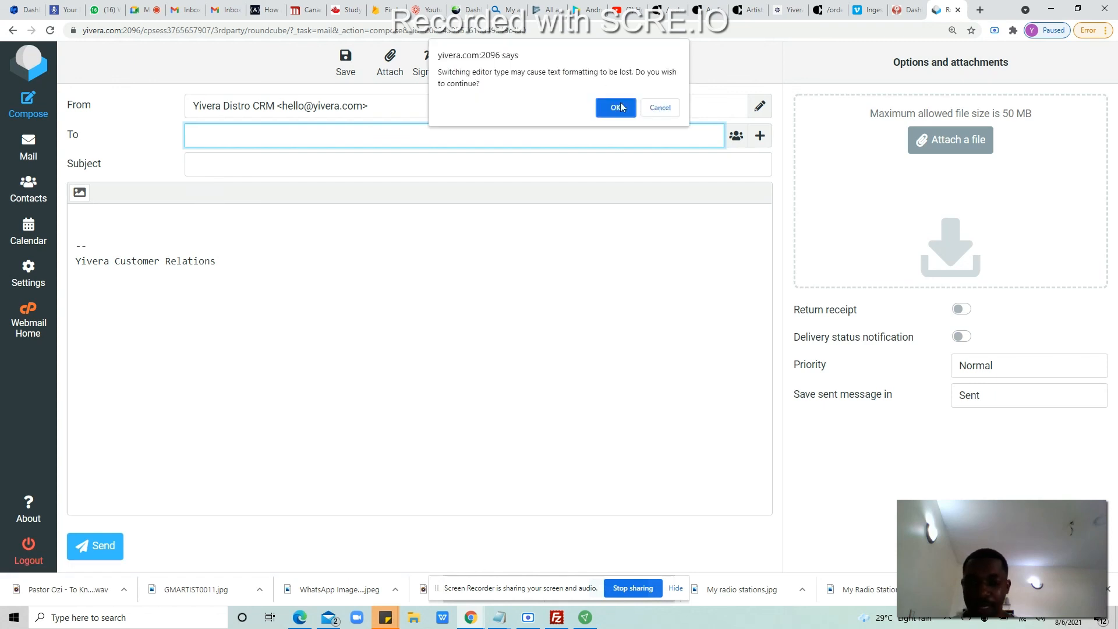
pyautogui.click(619, 107)
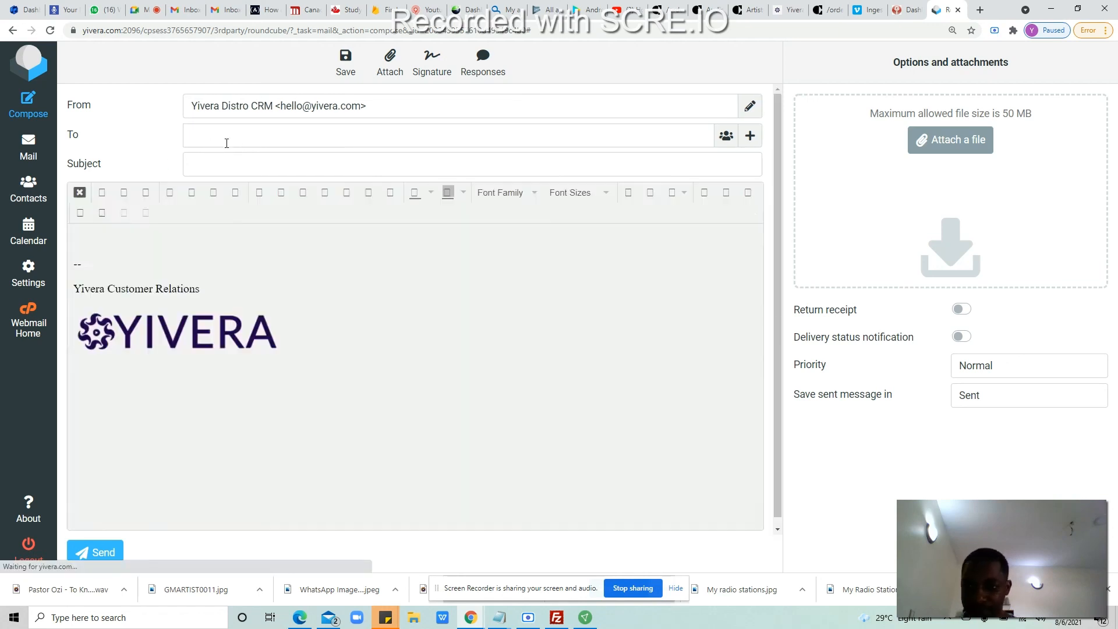
pyautogui.click(226, 142)
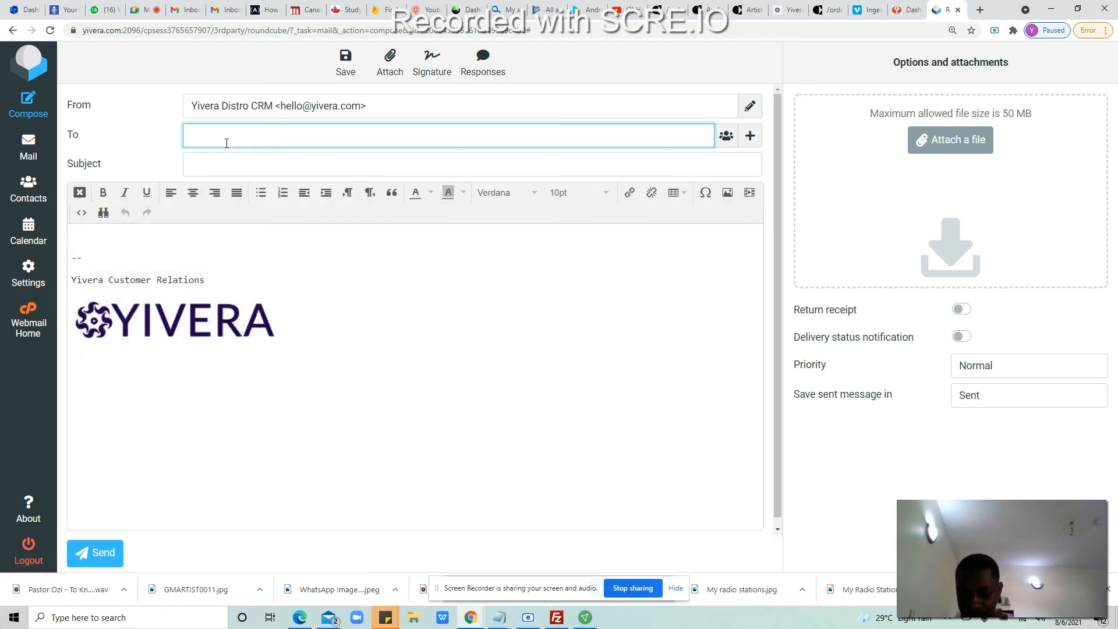
pyautogui.write('support')
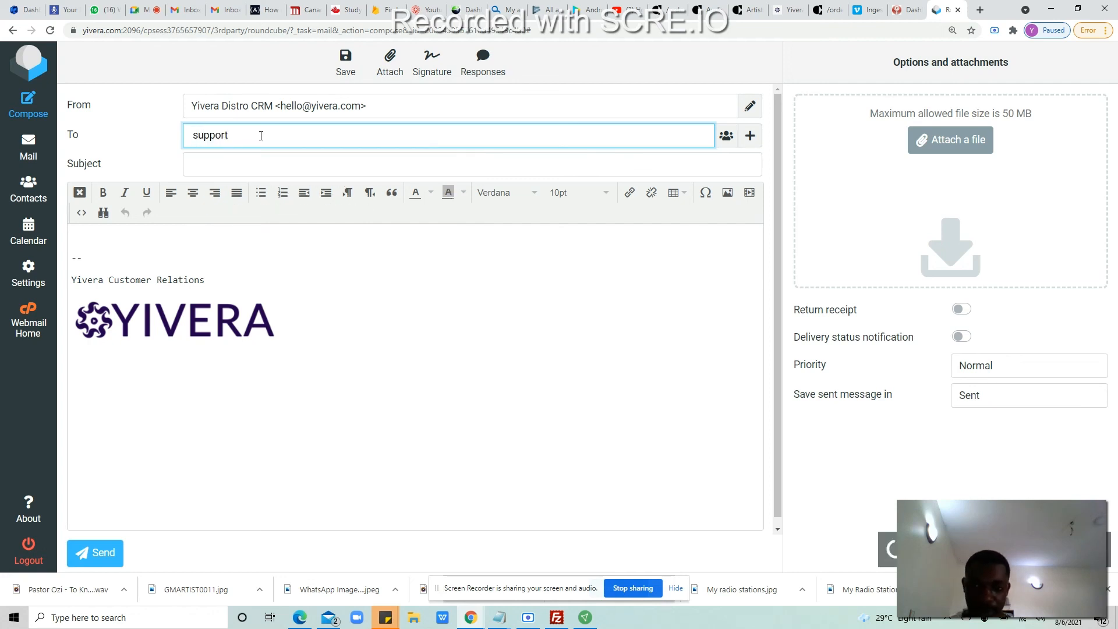
pyautogui.click(301, 160)
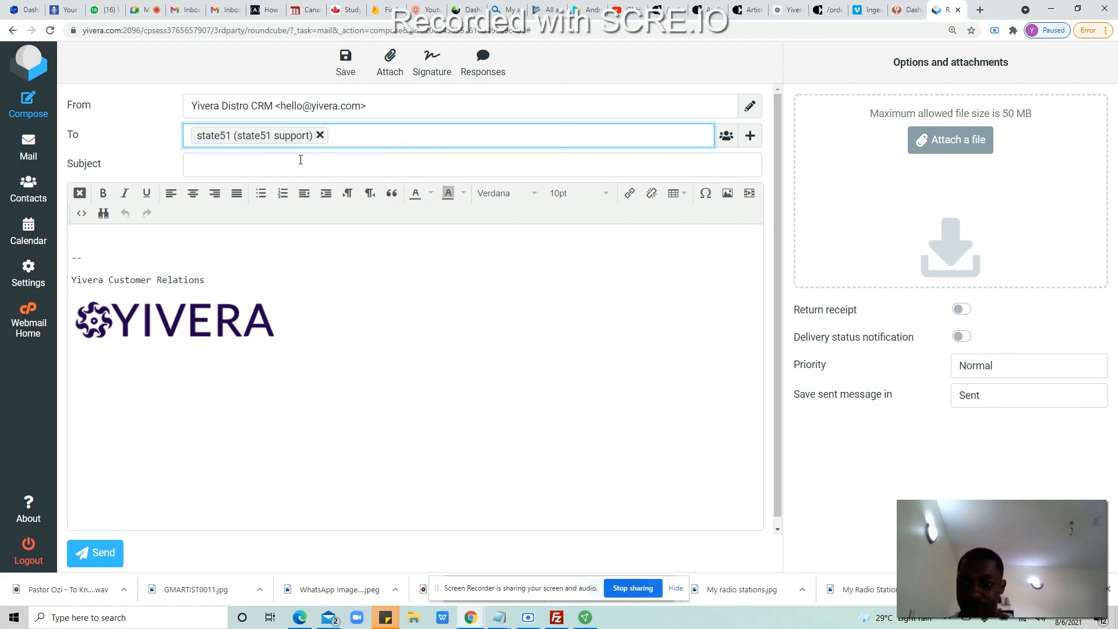
# Step: Enter the subject 'Music Delivery 2'
pyautogui.click(266, 155)
pyautogui.write('I')
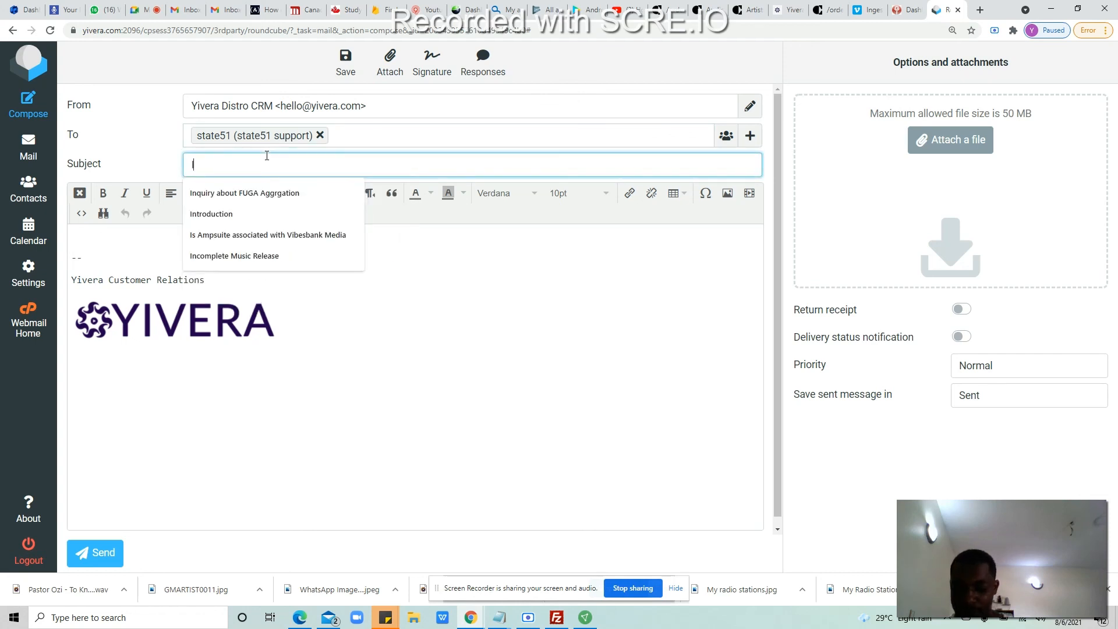
pyautogui.write('tunes')
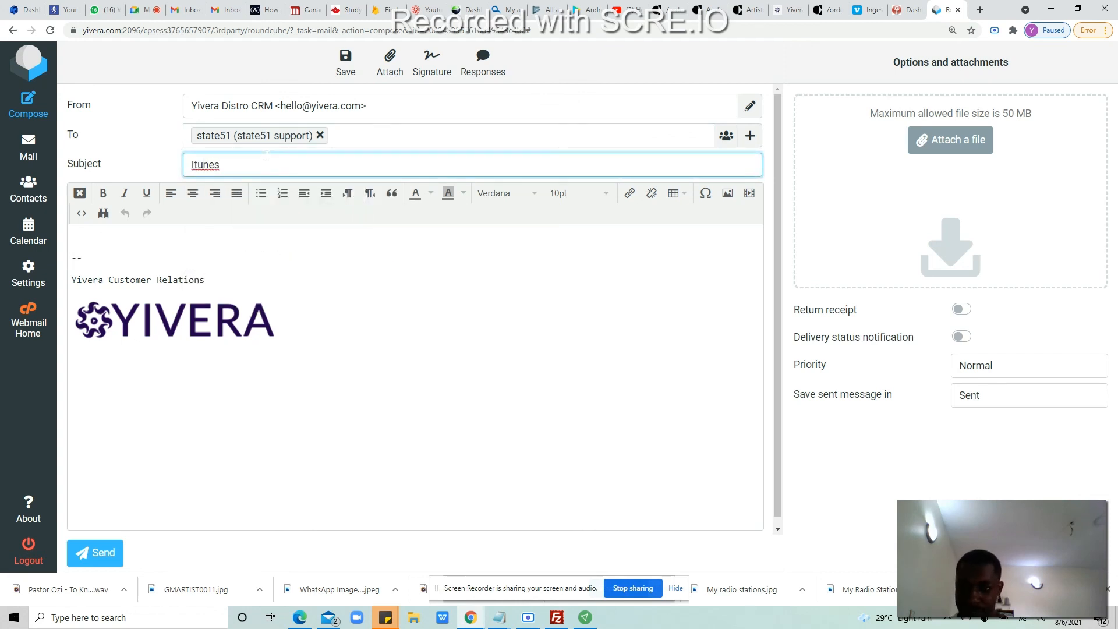
pyautogui.press('Left')
pyautogui.press('Left')
pyautogui.press('Left')
pyautogui.press('Left')
pyautogui.press('BackSpace')
pyautogui.write('Tunes')
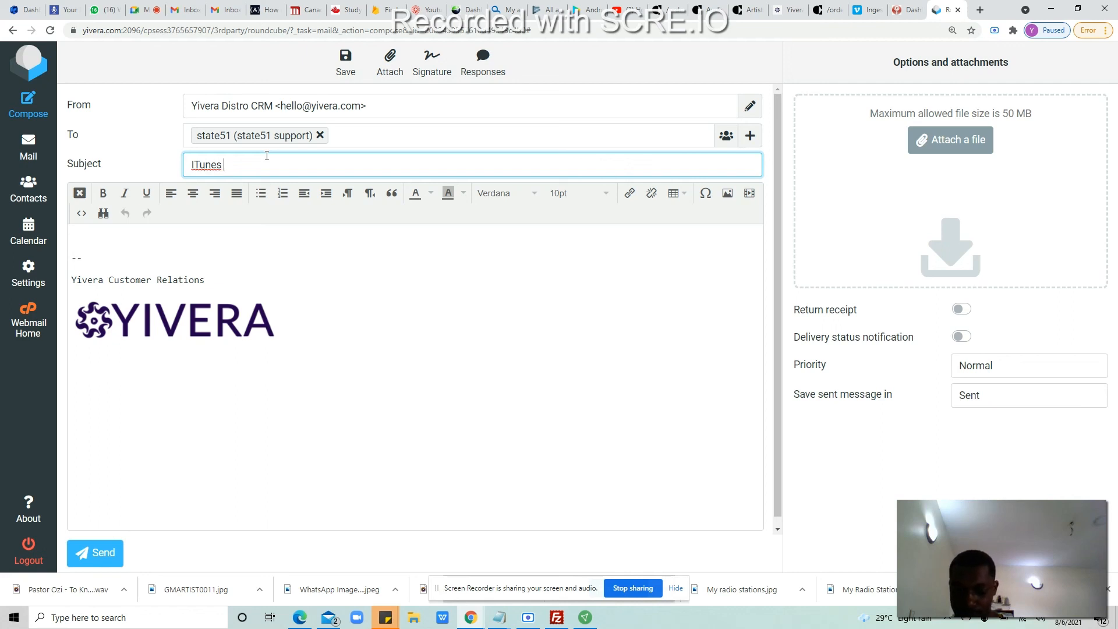
pyautogui.write(' Music Metada')
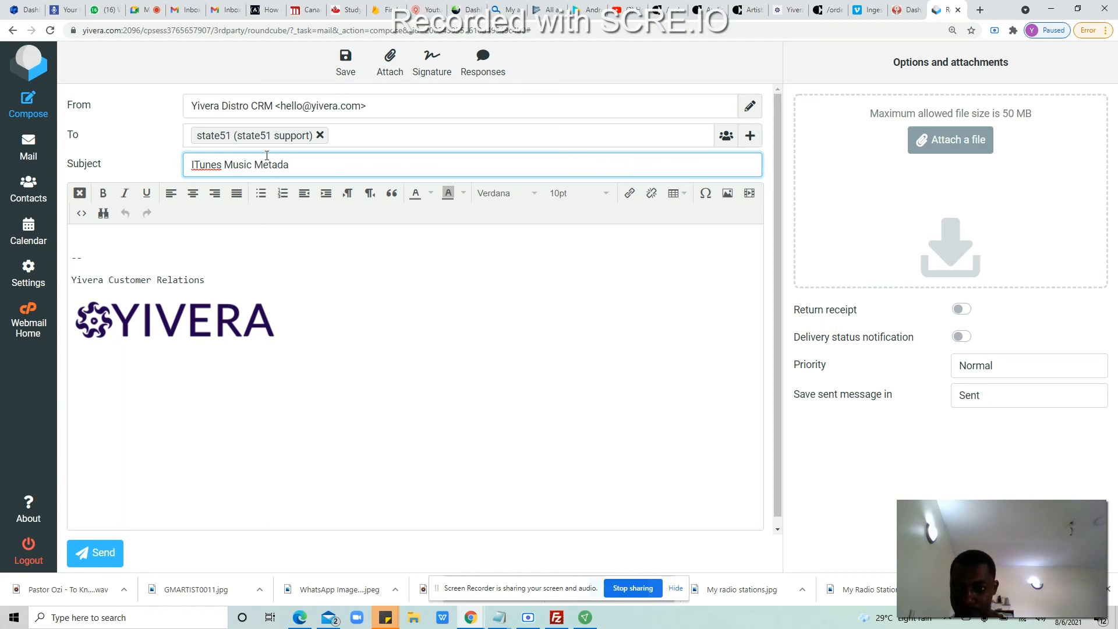
pyautogui.press('BackSpace')
pyautogui.press('BackSpace')
pyautogui.press('BackSpace')
pyautogui.press('BackSpace')
pyautogui.press('BackSpace')
pyautogui.press('BackSpace')
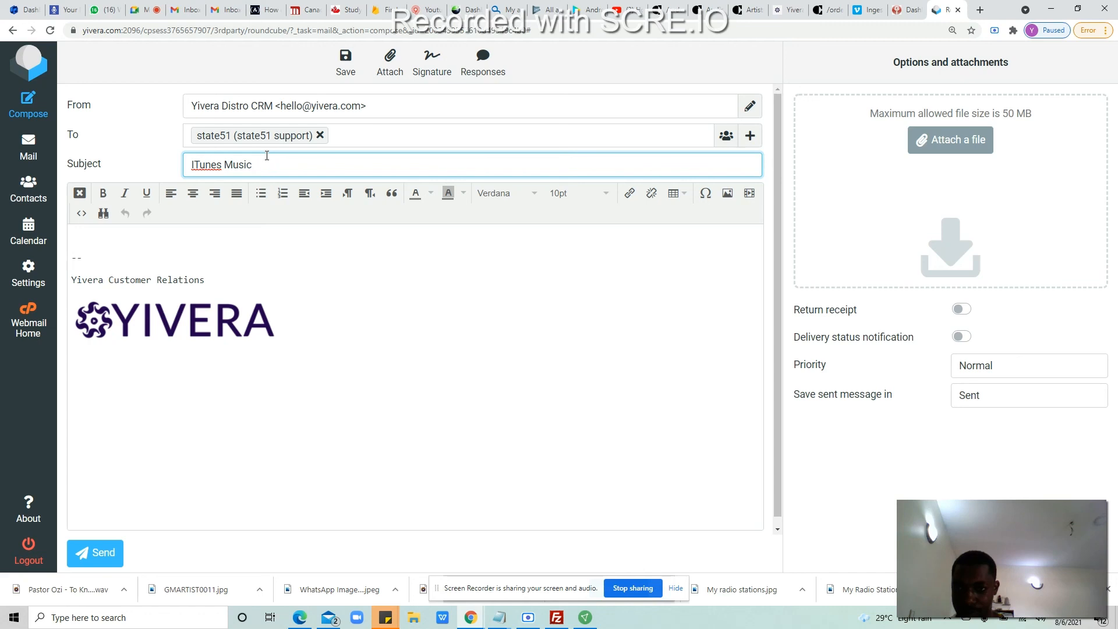
pyautogui.press('BackSpace')
pyautogui.press('BackSpace')
pyautogui.press('BackSpace')
pyautogui.press('BackSpace')
pyautogui.press('BackSpace')
pyautogui.press('BackSpace')
pyautogui.press('BackSpace')
pyautogui.press('BackSpace')
pyautogui.press('BackSpace')
pyautogui.press('BackSpace')
pyautogui.press('BackSpace')
pyautogui.press('BackSpace')
pyautogui.press('BackSpace')
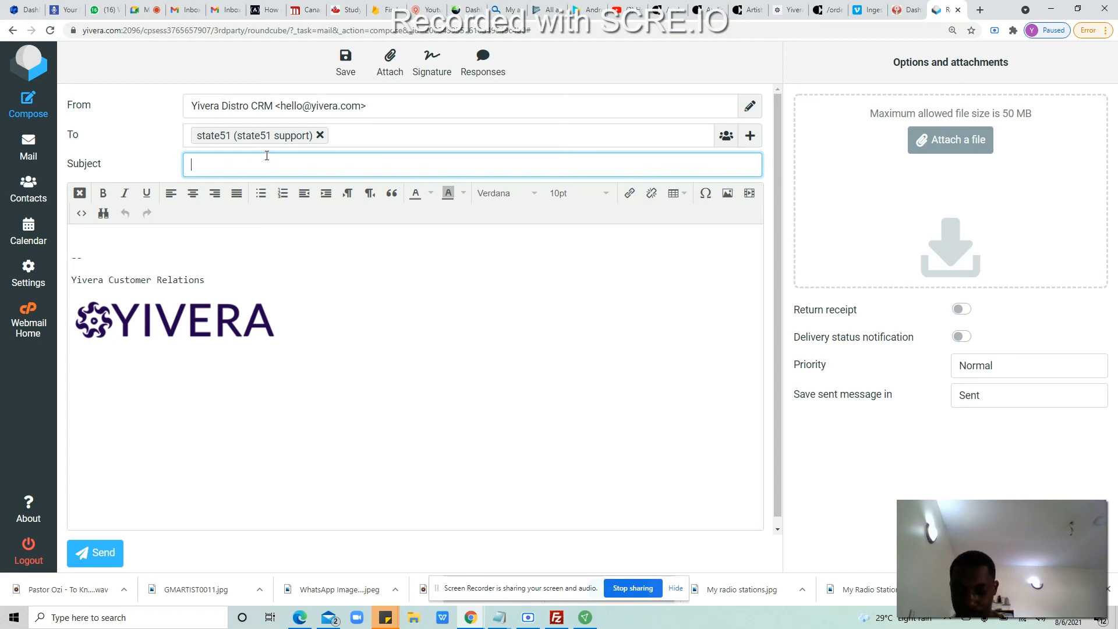
pyautogui.write('music Deliver')
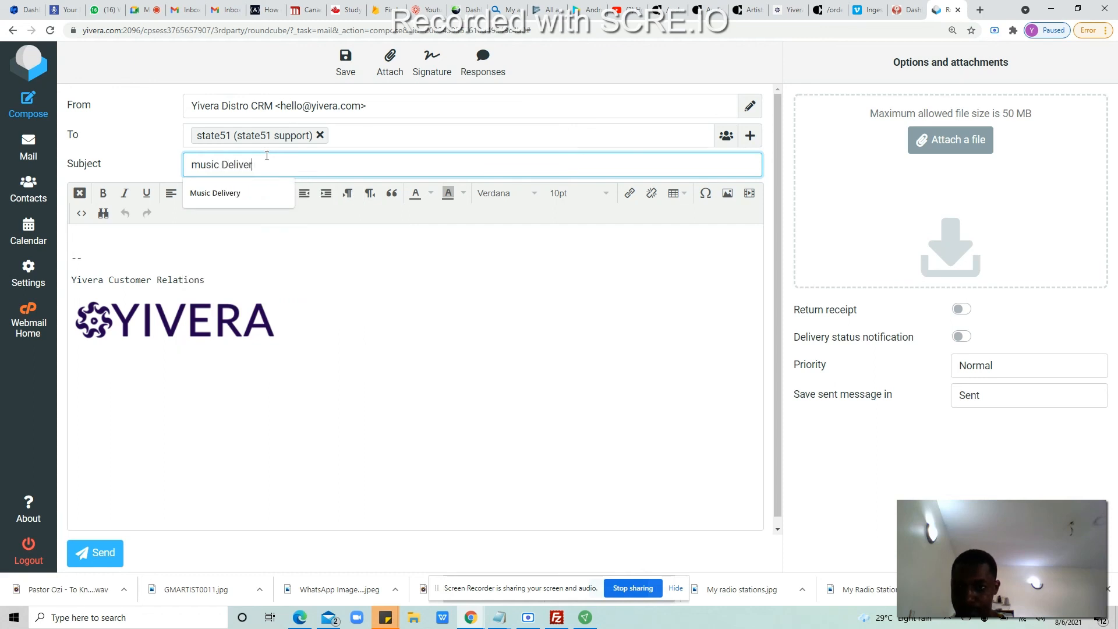
pyautogui.press('Down')
pyautogui.press('Return')
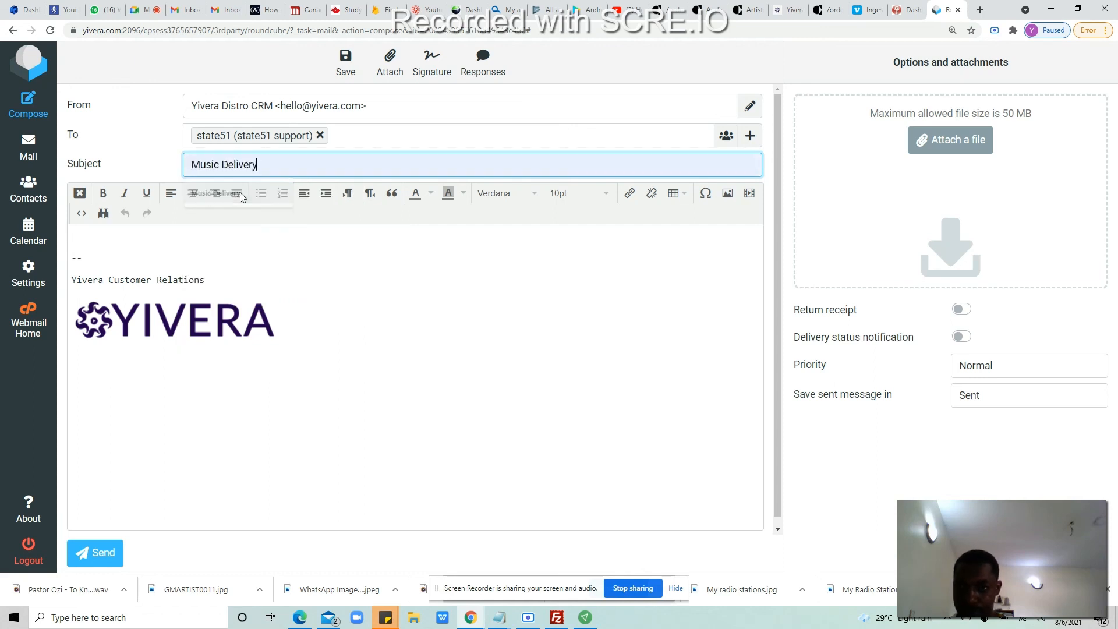
pyautogui.write('2')
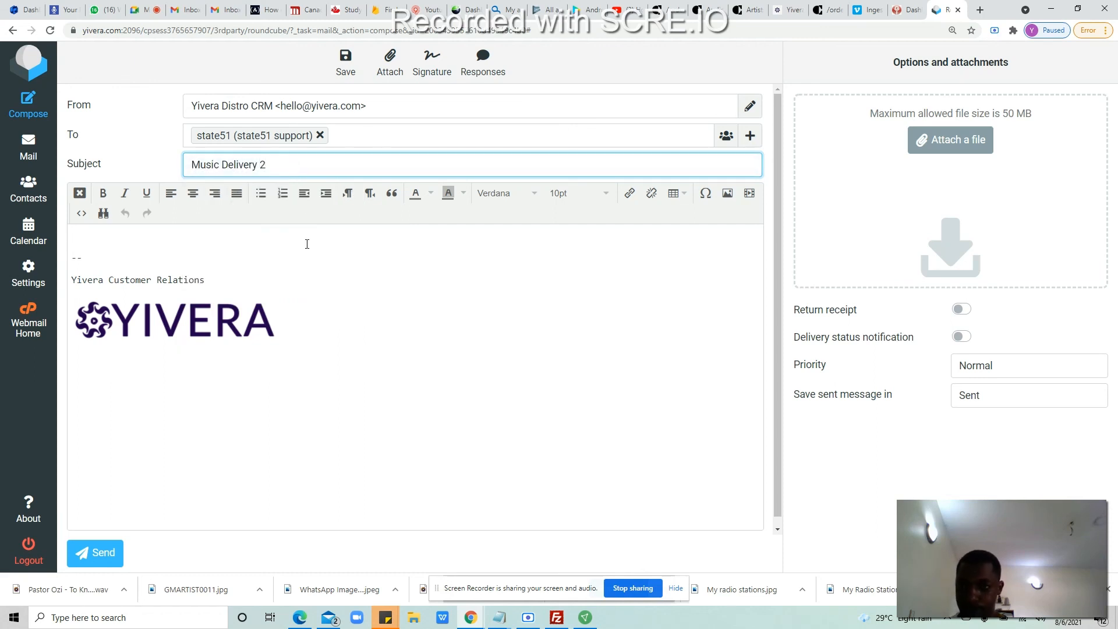
pyautogui.click(261, 263)
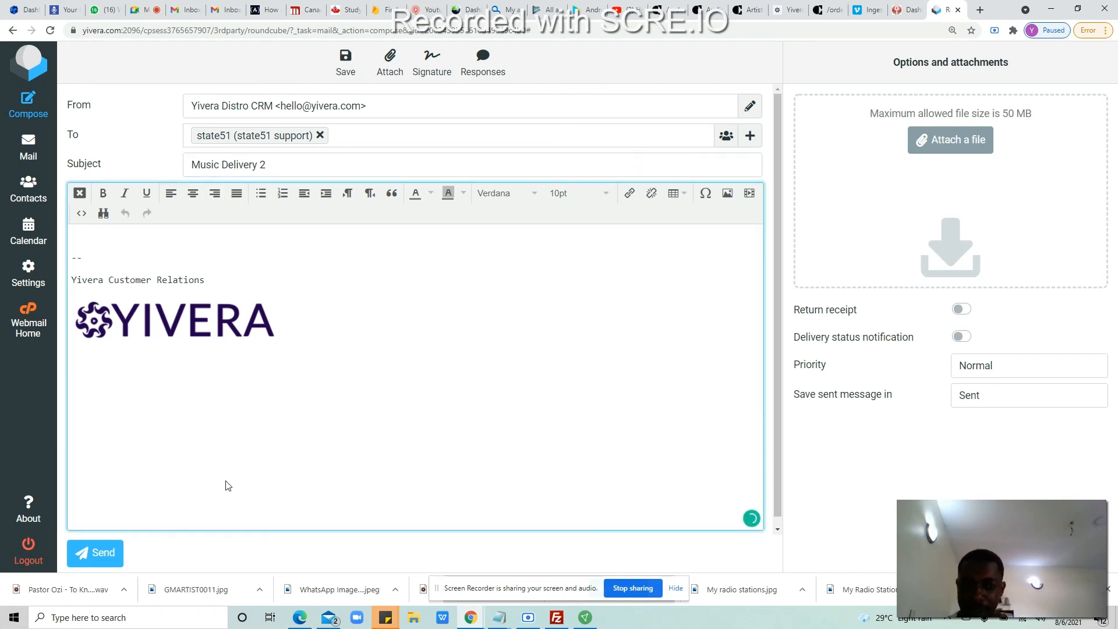
# Step: Attach the 'State51 Delivery 2' spreadsheet from the Desktop to the draft
pyautogui.click(957, 139)
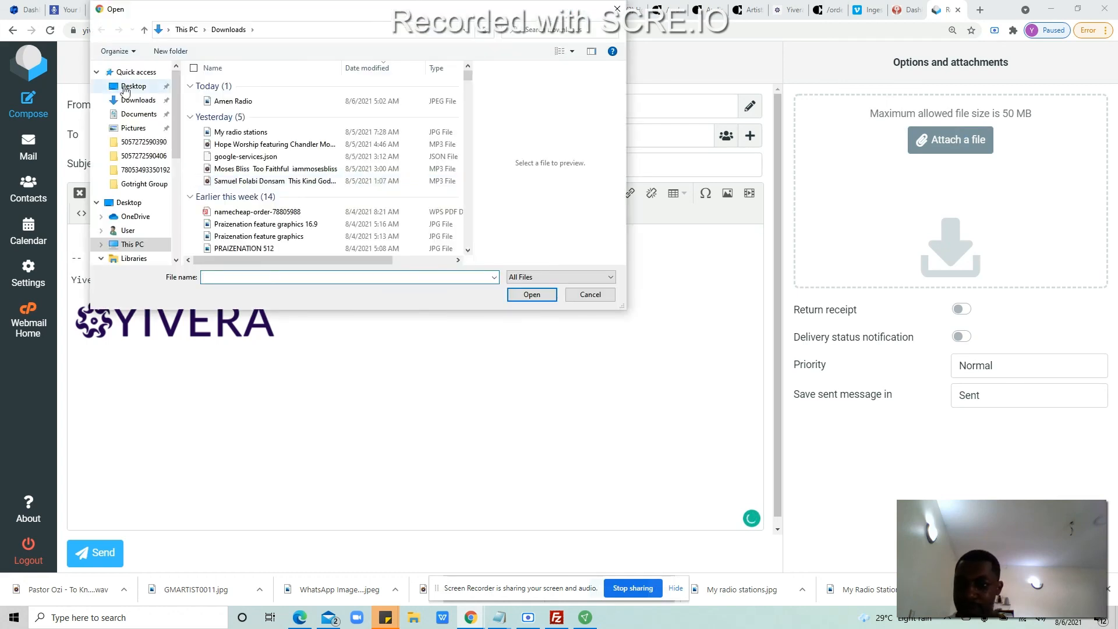
pyautogui.click(132, 86)
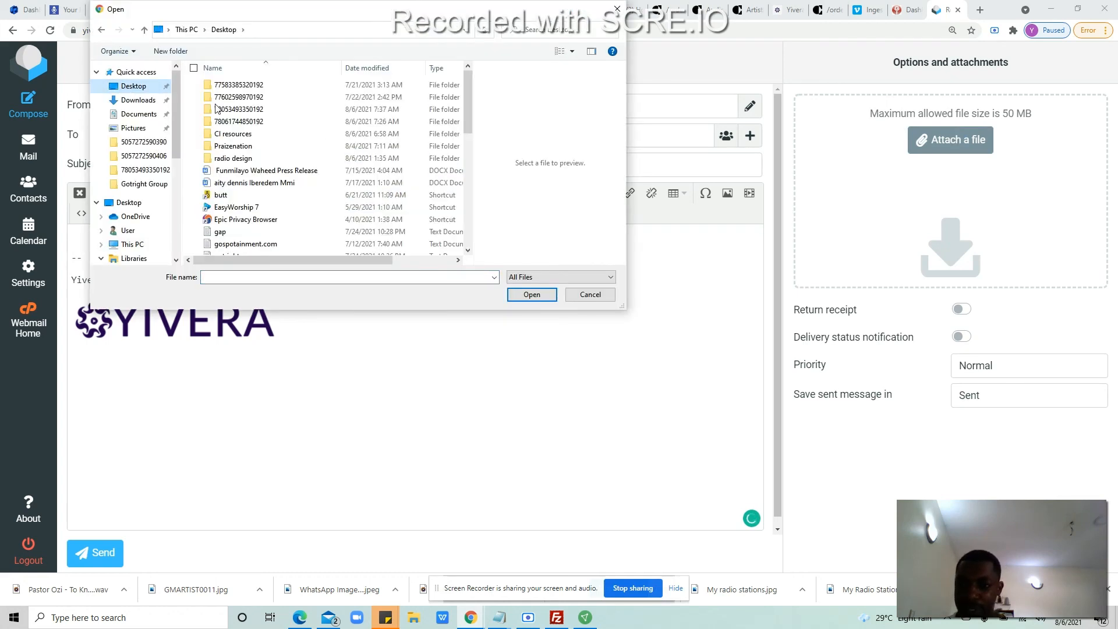
pyautogui.doubleClick(245, 135)
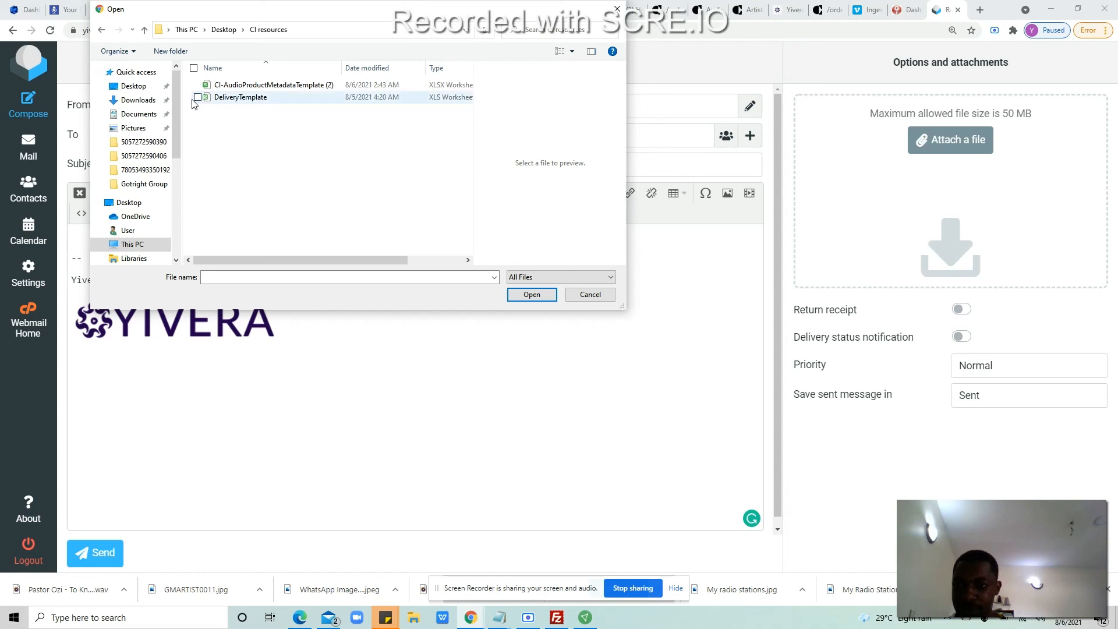
pyautogui.click(101, 30)
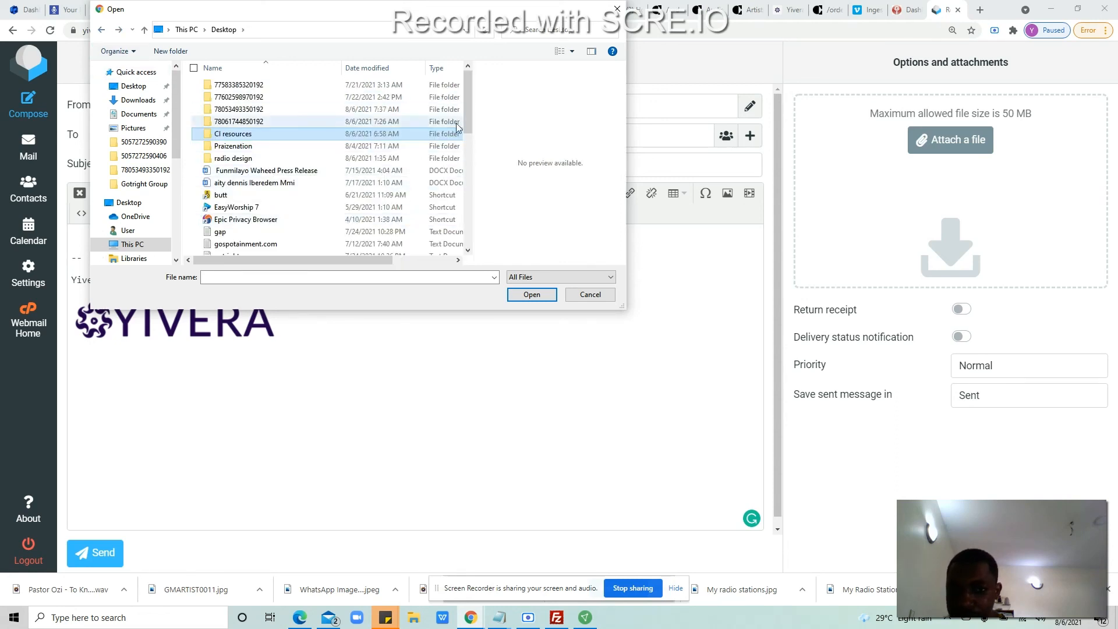
pyautogui.moveTo(465, 113); pyautogui.dragTo(469, 220)
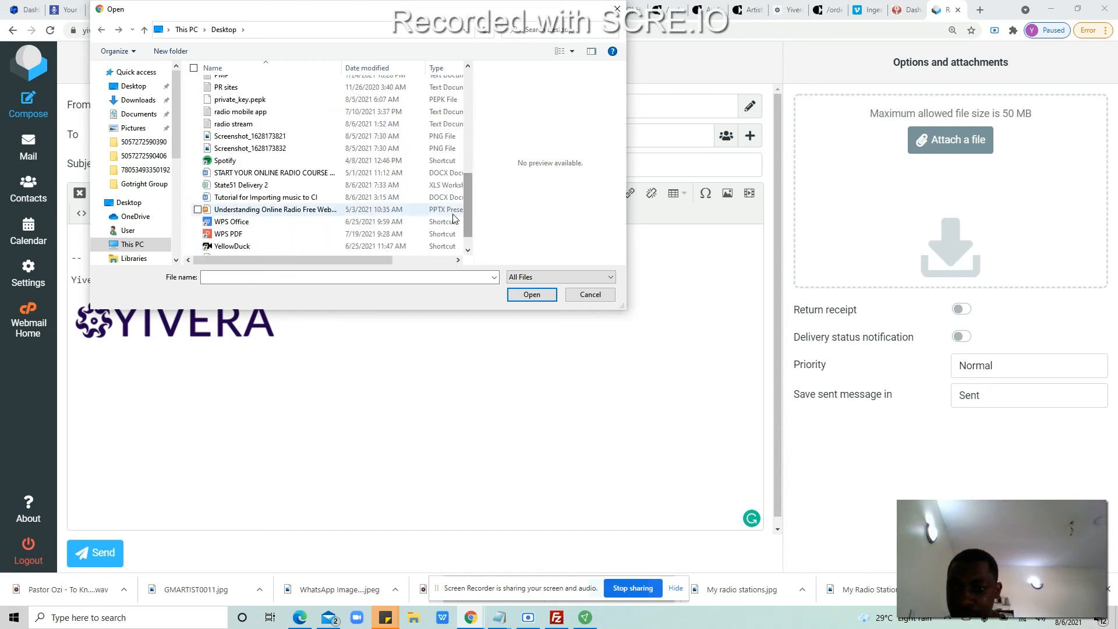
pyautogui.doubleClick(303, 185)
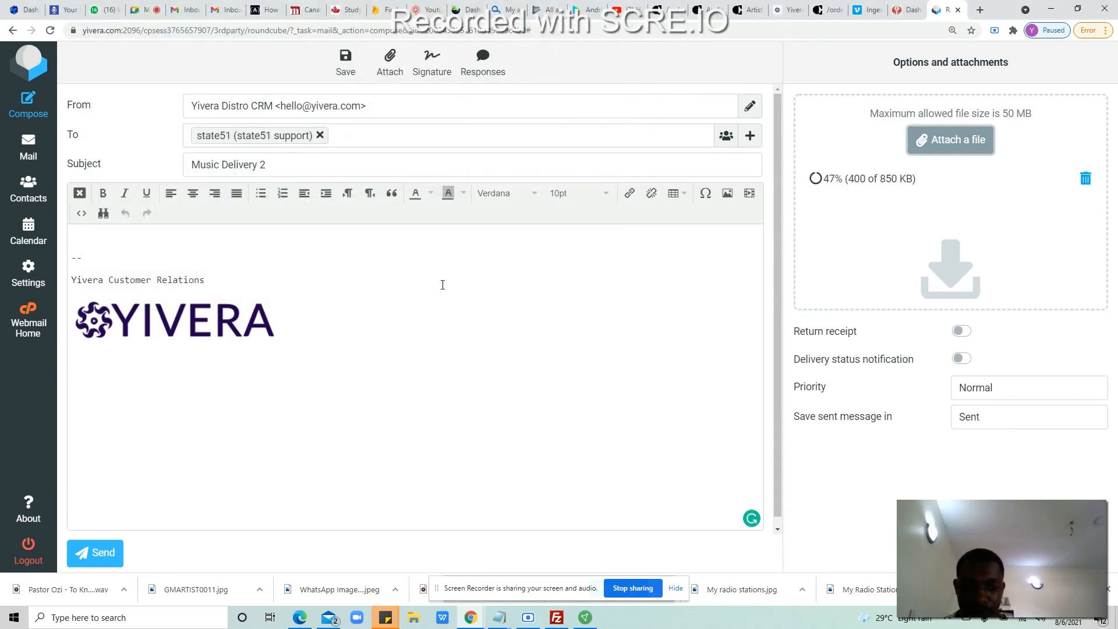
# Step: Type the body text about the Delivery Metadata file, fixing the mistyped word and inserting 'attached'
pyautogui.click(144, 243)
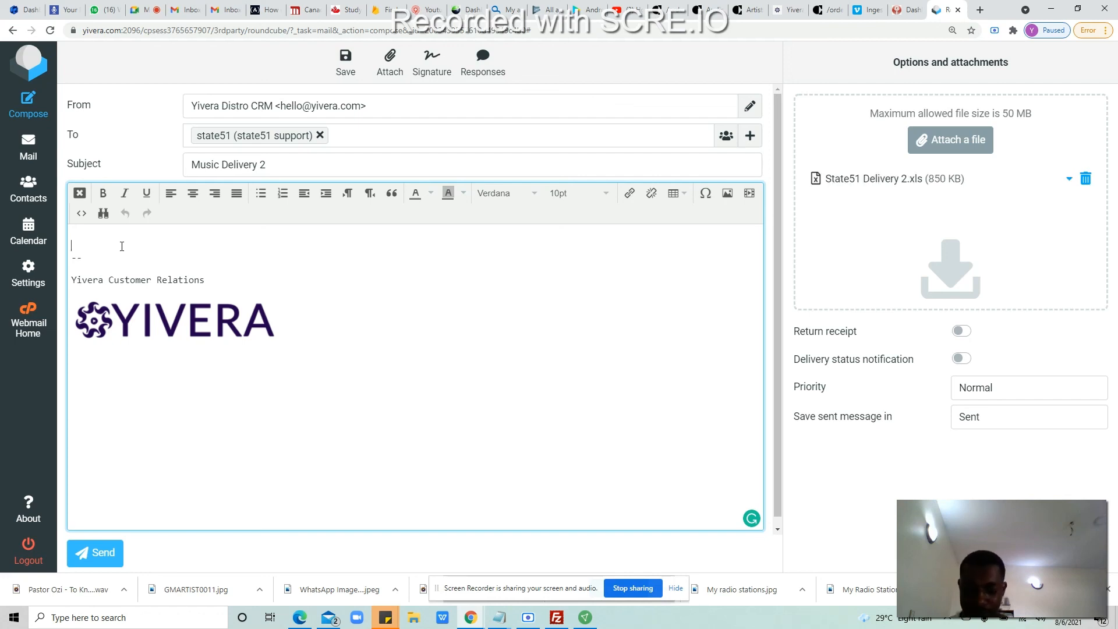
pyautogui.write('Please see ')
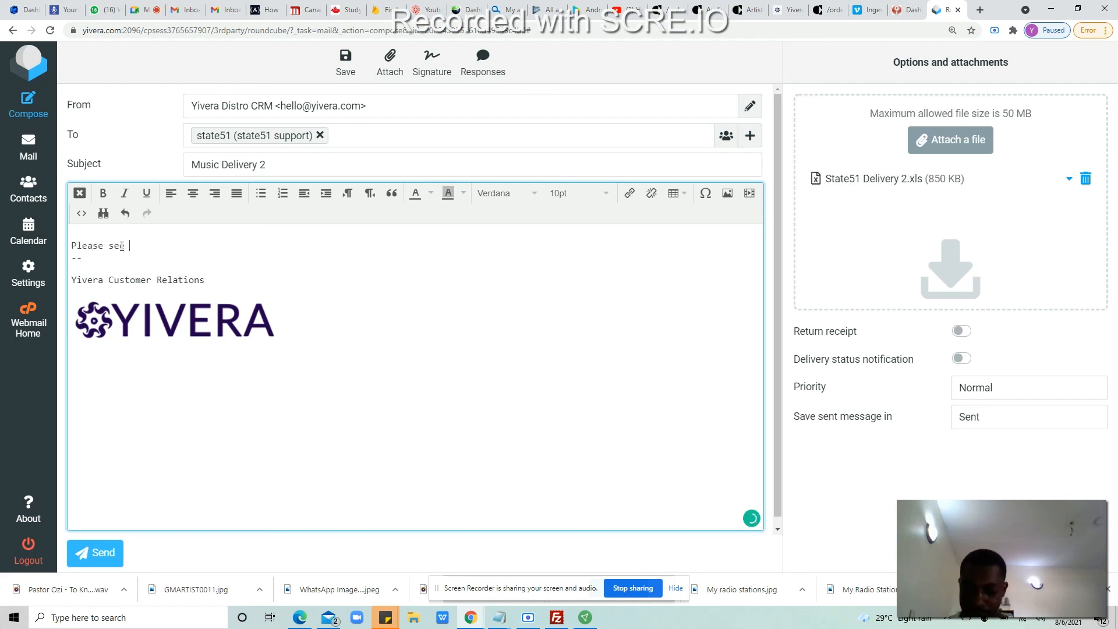
pyautogui.write('the Deliv')
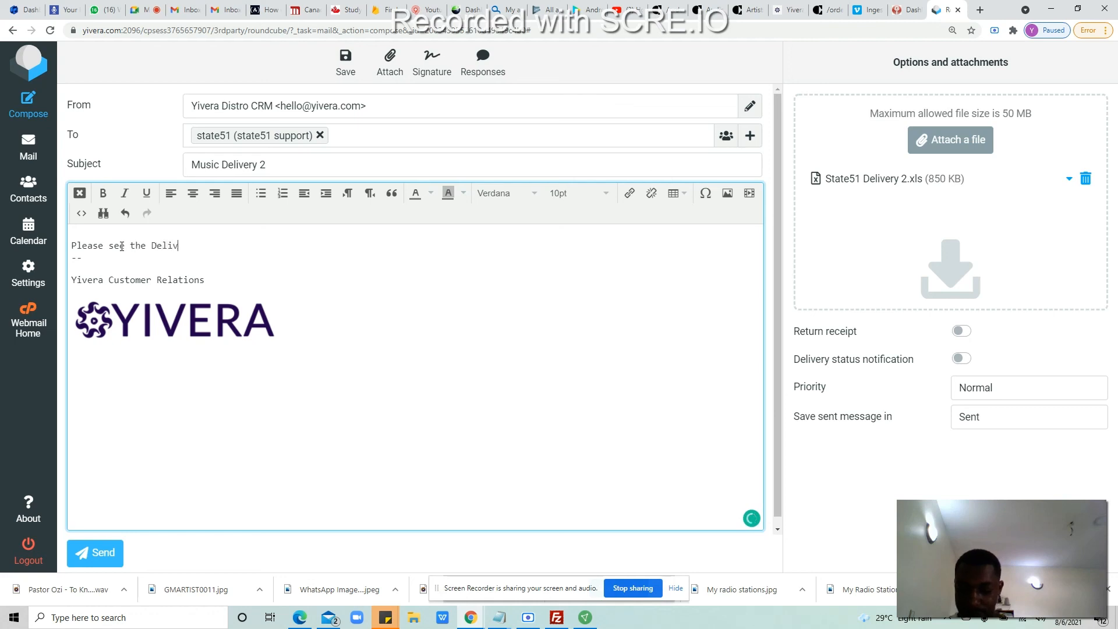
pyautogui.write('ery Meta')
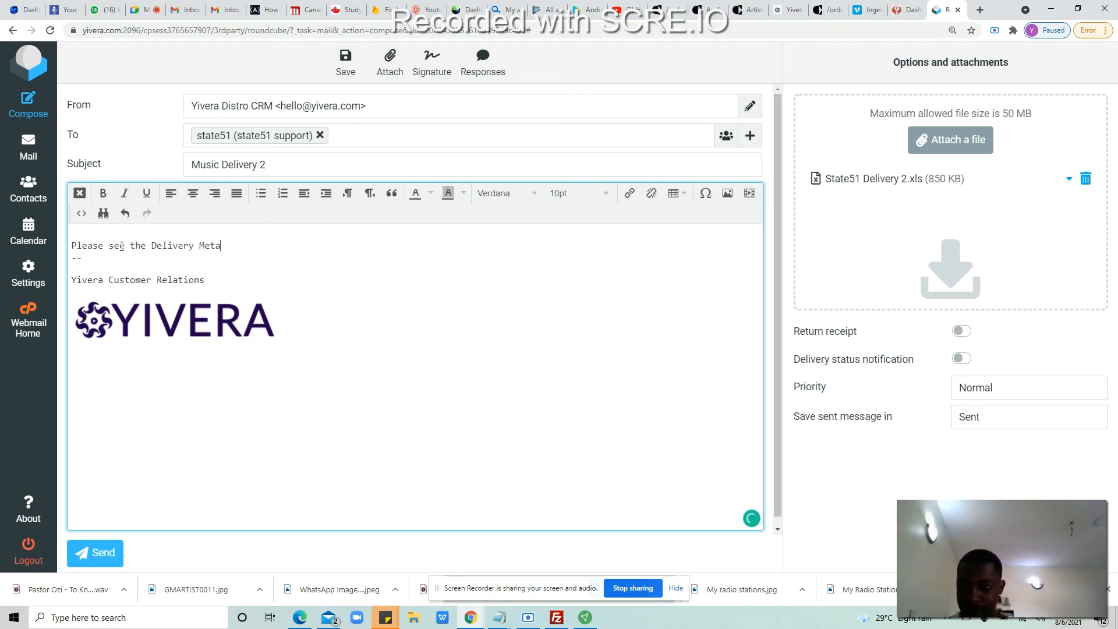
pyautogui.write('da')
pyautogui.press('BackSpace')
pyautogui.press('BackSpace')
pyautogui.press('BackSpace')
pyautogui.press('BackSpace')
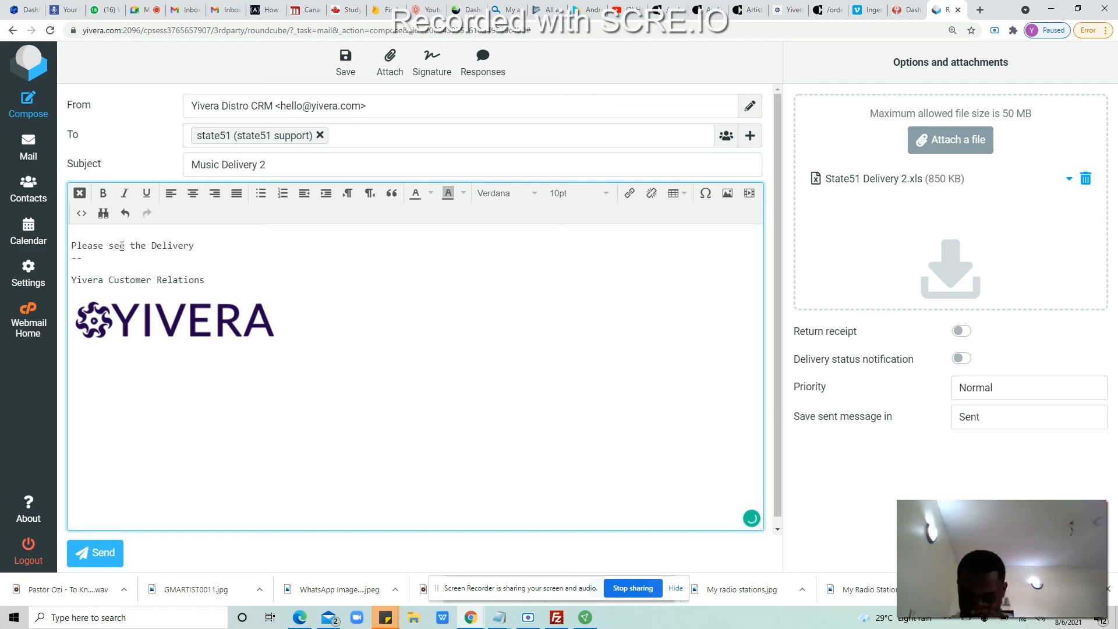
pyautogui.write('Me')
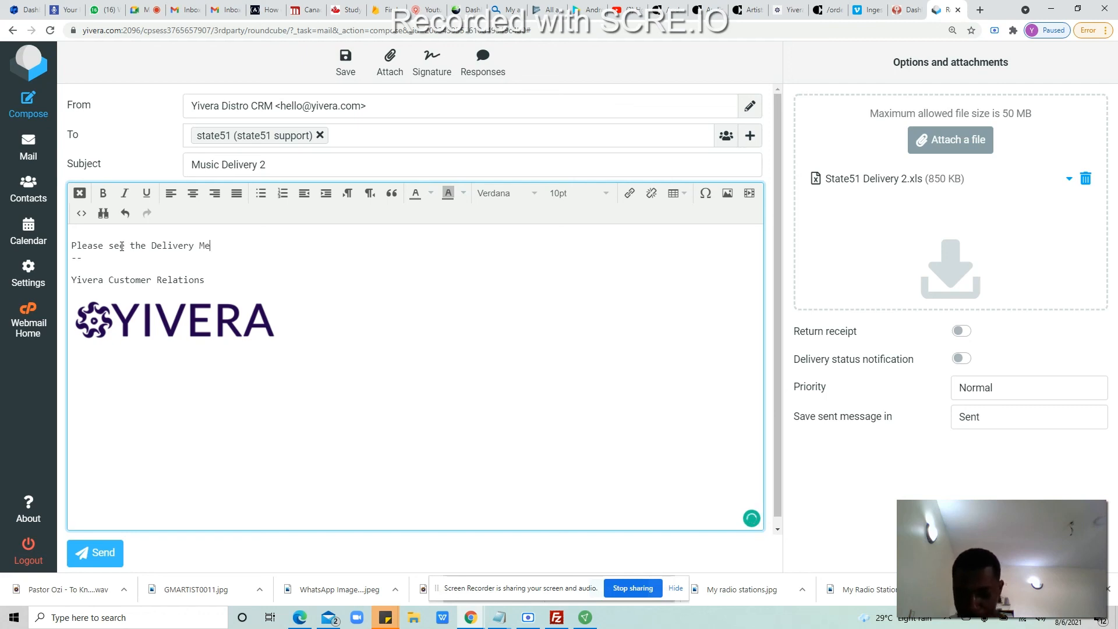
pyautogui.write('tadata fil')
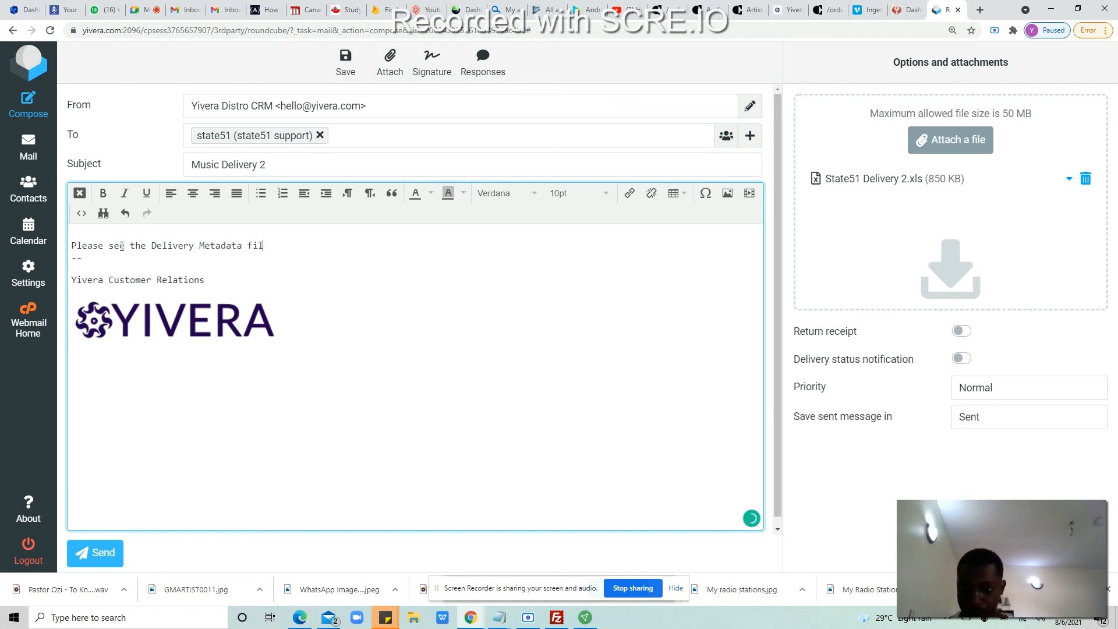
pyautogui.write('e for music release.')
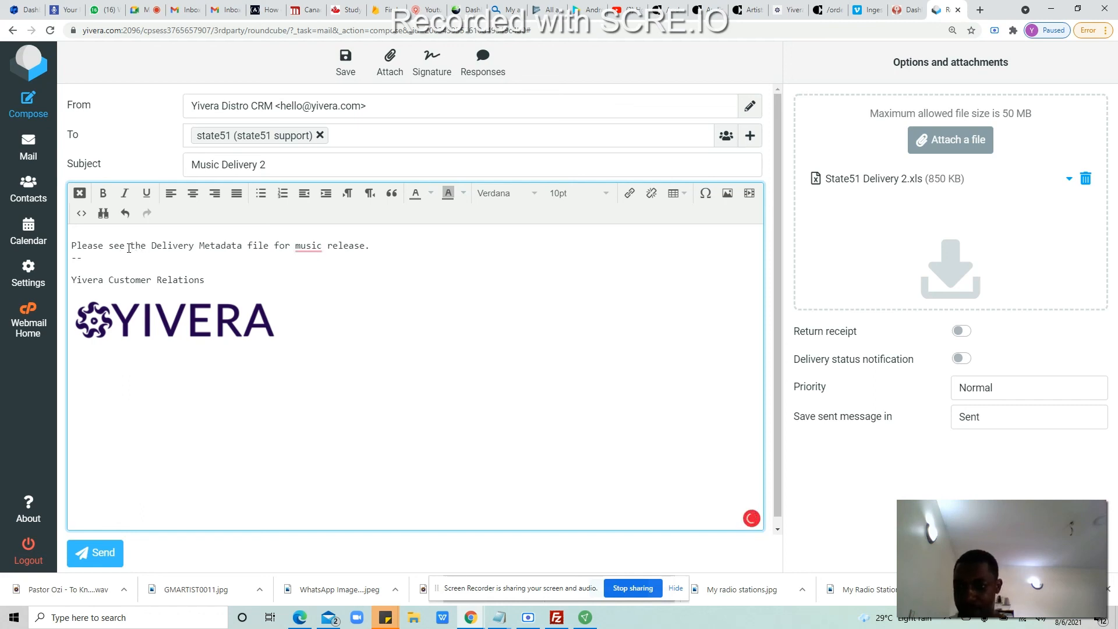
pyautogui.write('attached')
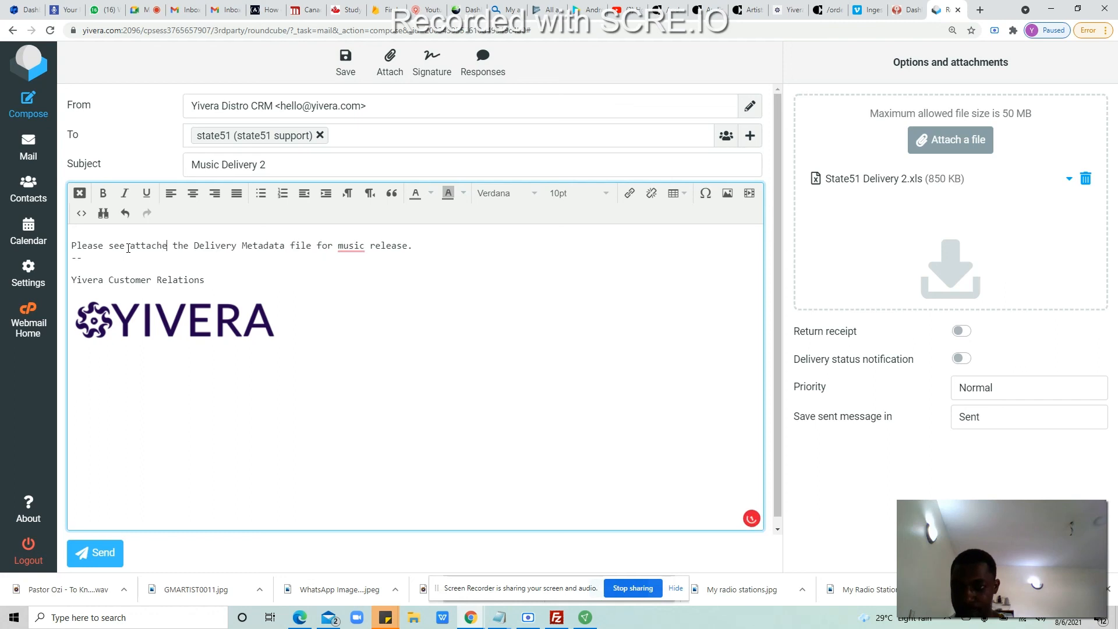
# Step: Accept Grammarly's fixes: add 'the' before 'music' and remove the extra space after 'attached'
pyautogui.moveTo(372, 247)
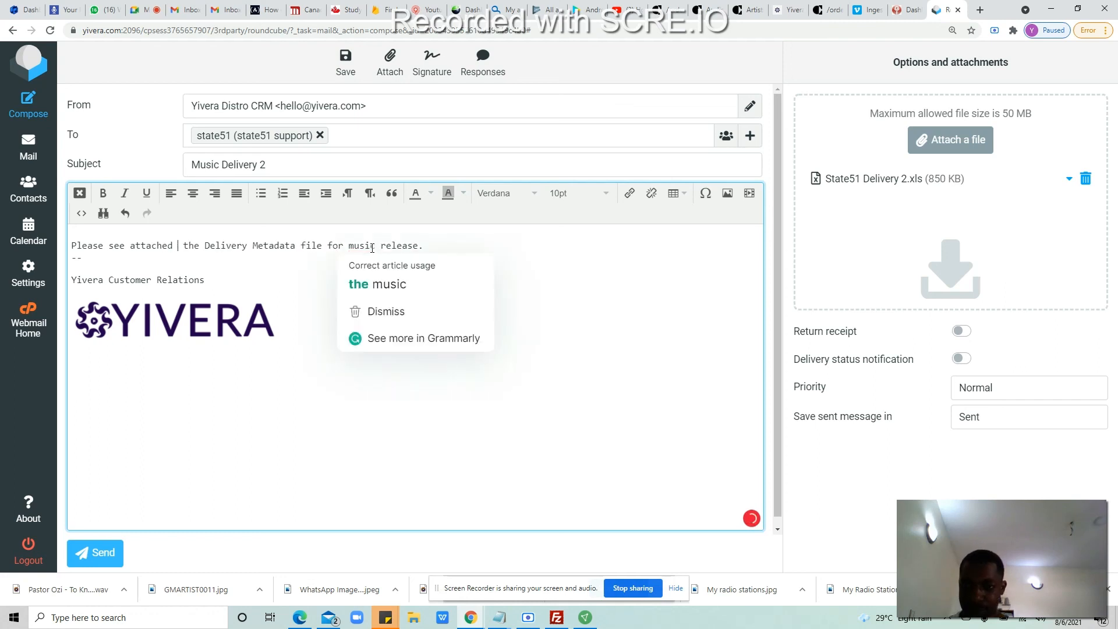
pyautogui.click(373, 285)
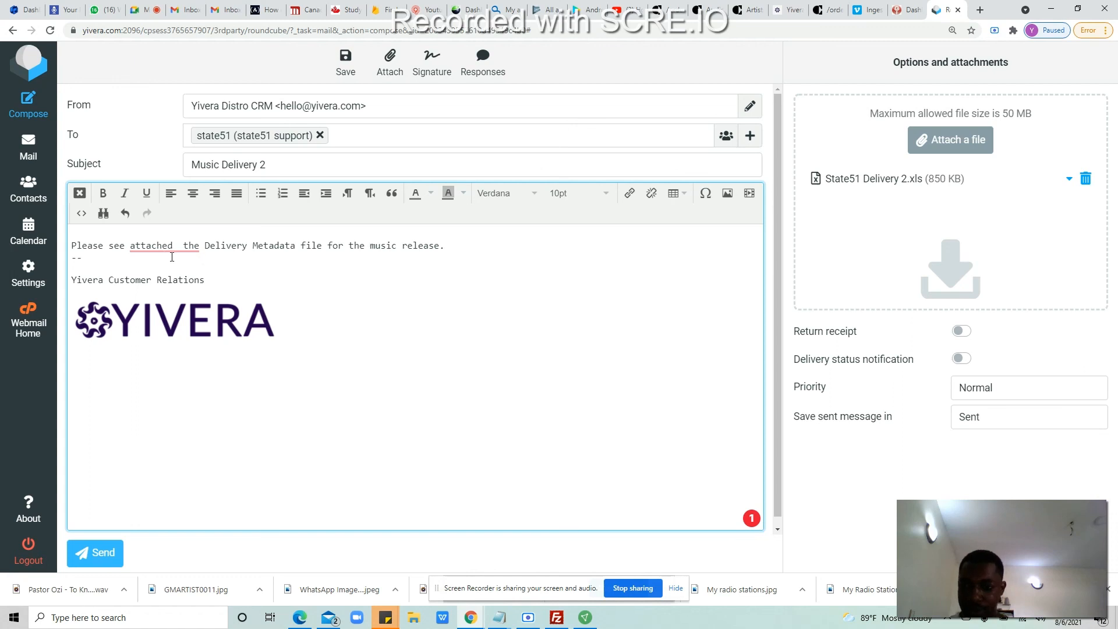
pyautogui.moveTo(172, 257)
pyautogui.click(186, 281)
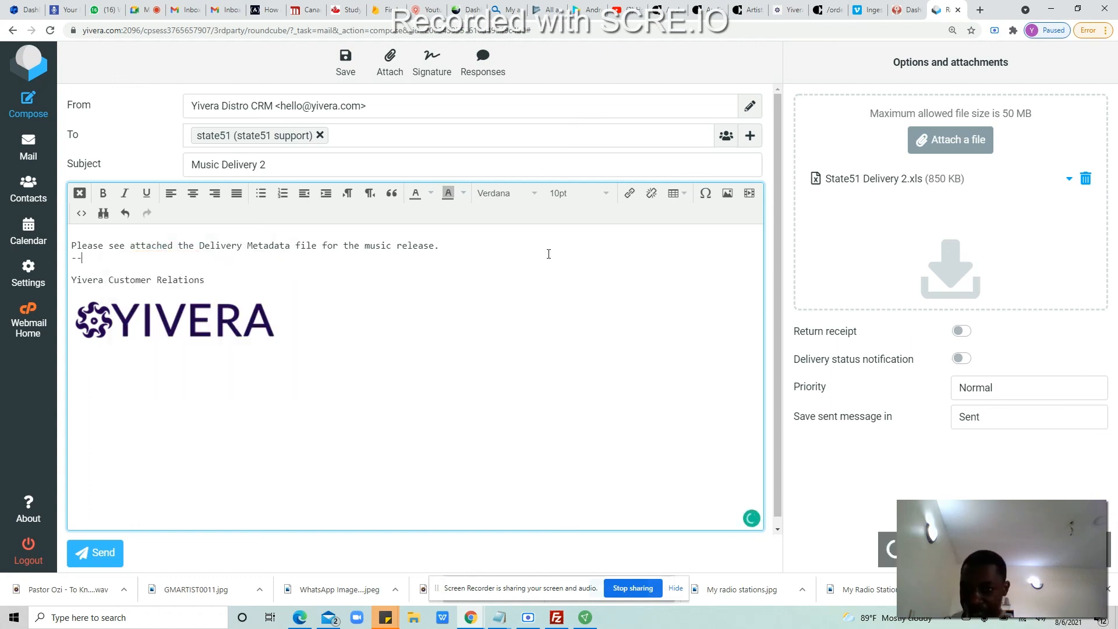
# Step: Send the Music Delivery 2 email with State51 Delivery 2.xls attached to state51 support
pyautogui.click(97, 551)
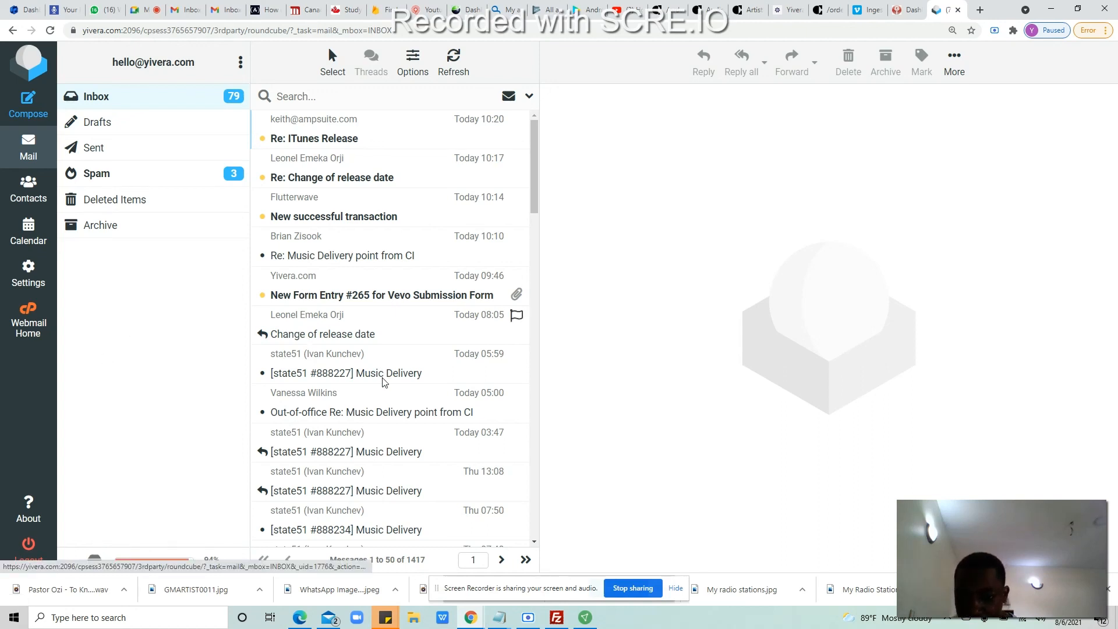
pyautogui.click(366, 373)
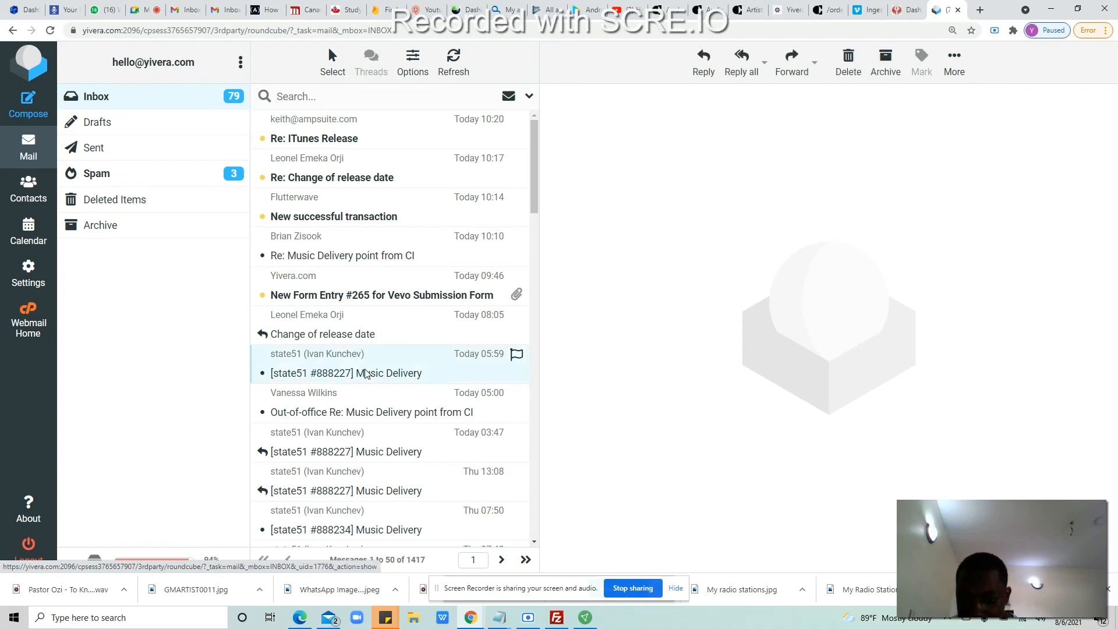
pyautogui.doubleClick(365, 373)
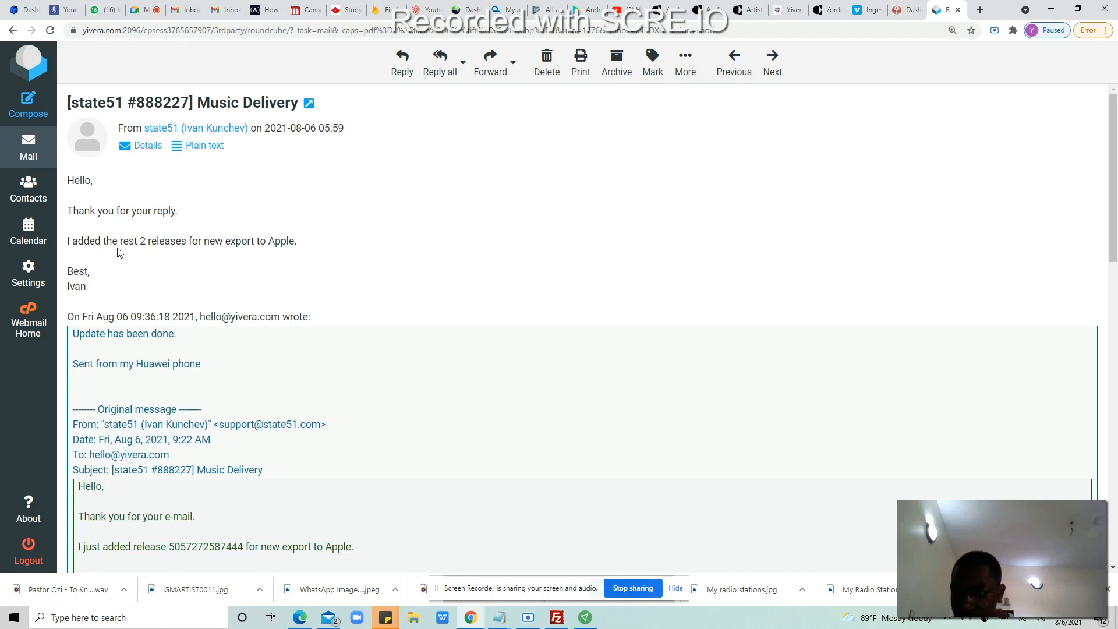
pyautogui.moveTo(313, 243); pyautogui.dragTo(186, 243)
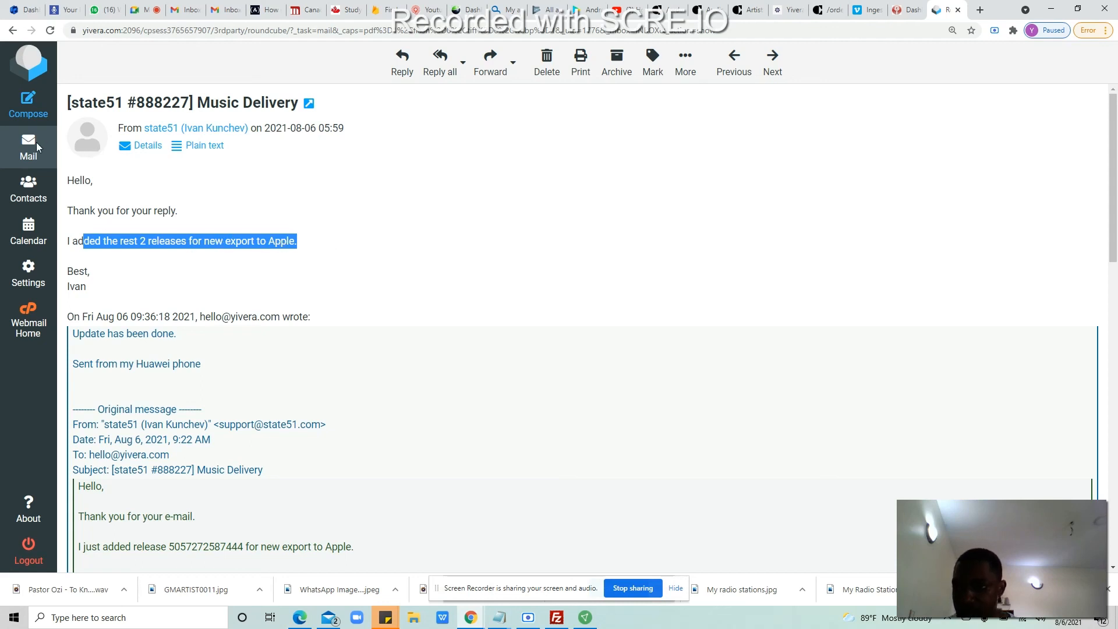
pyautogui.click(370, 192)
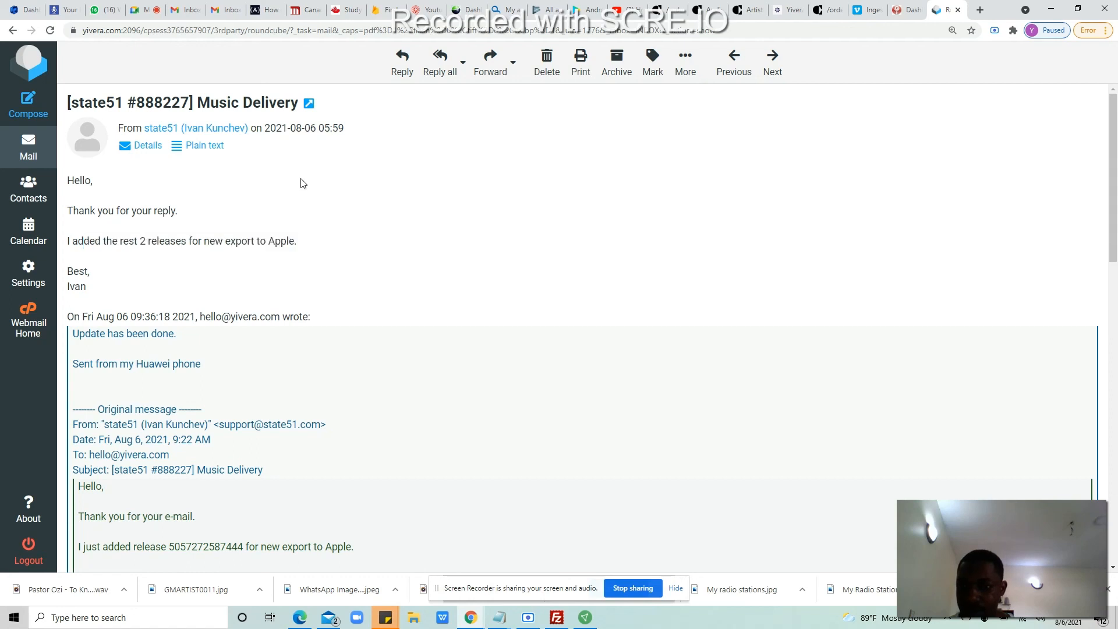
pyautogui.click(22, 154)
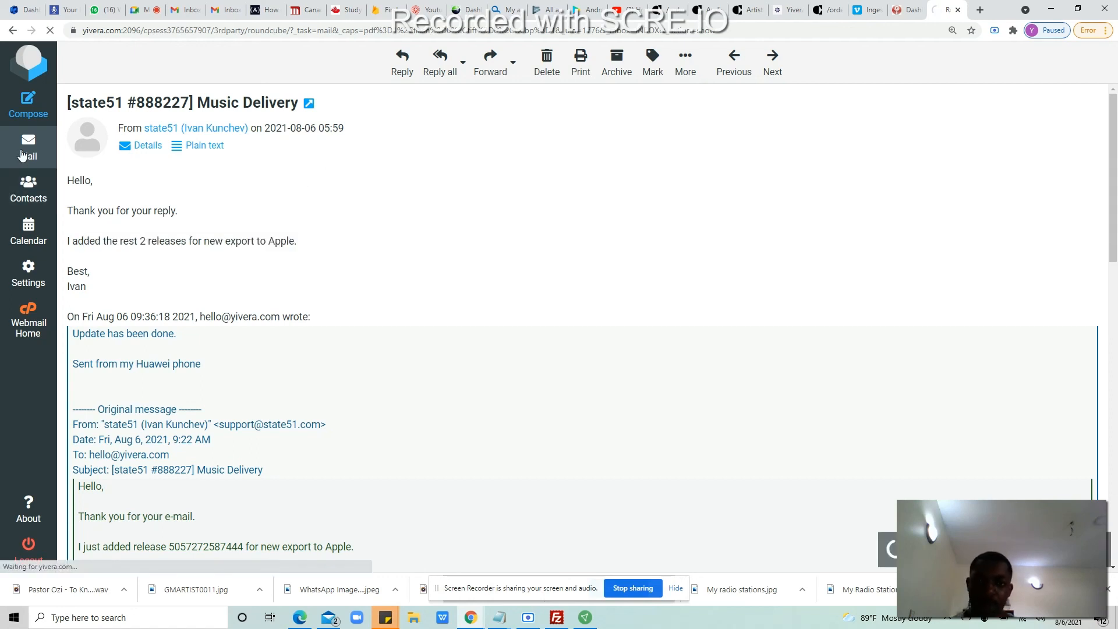